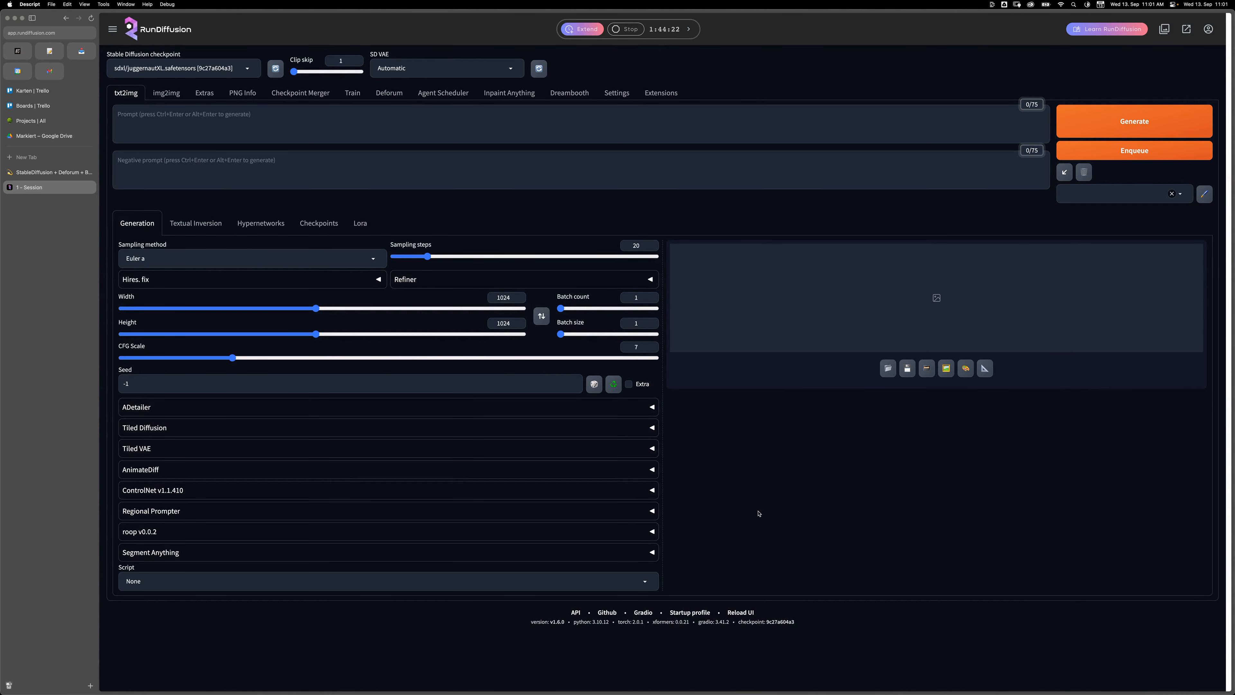
- Open the RunDiffusion website in a separate private window, look over its home page, and close that window
click(759, 512)
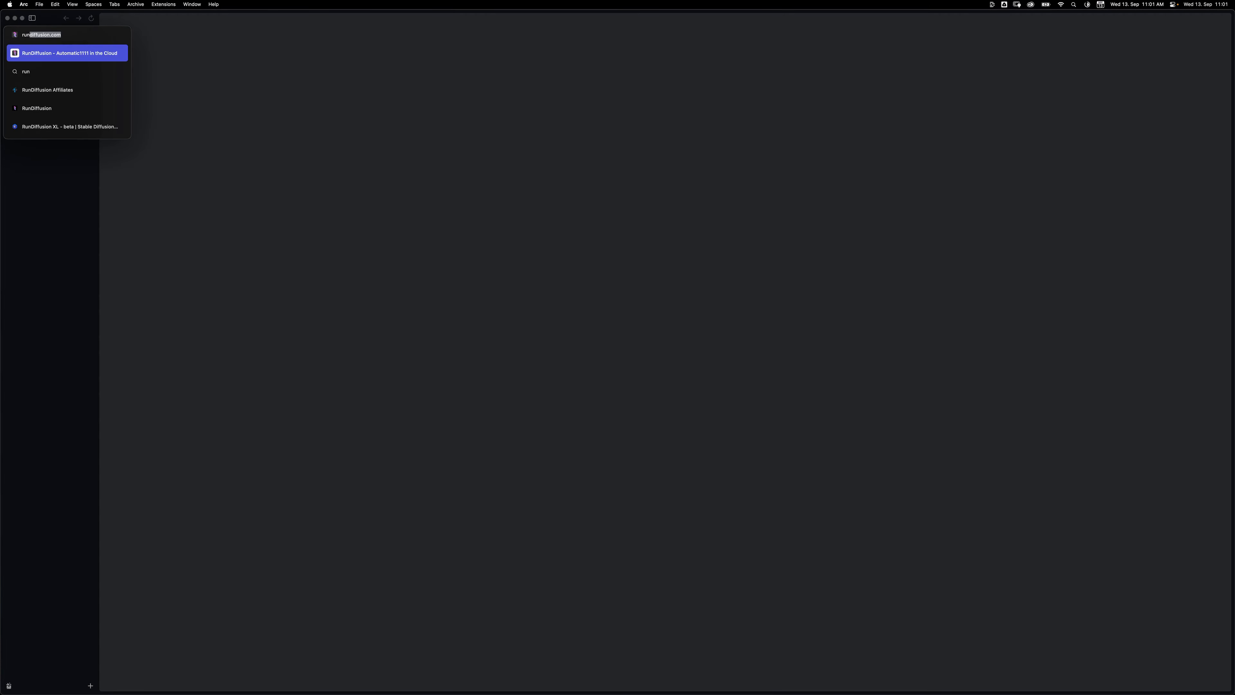
key(Return)
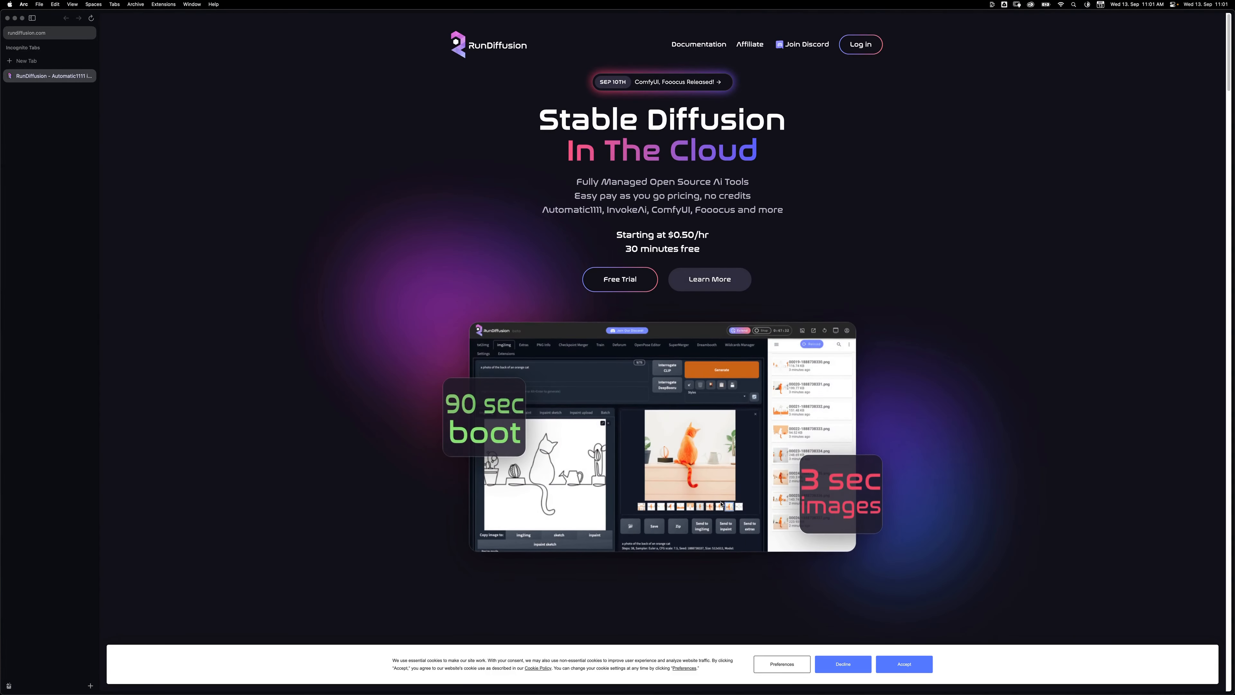
scroll(797, 429, down, 15)
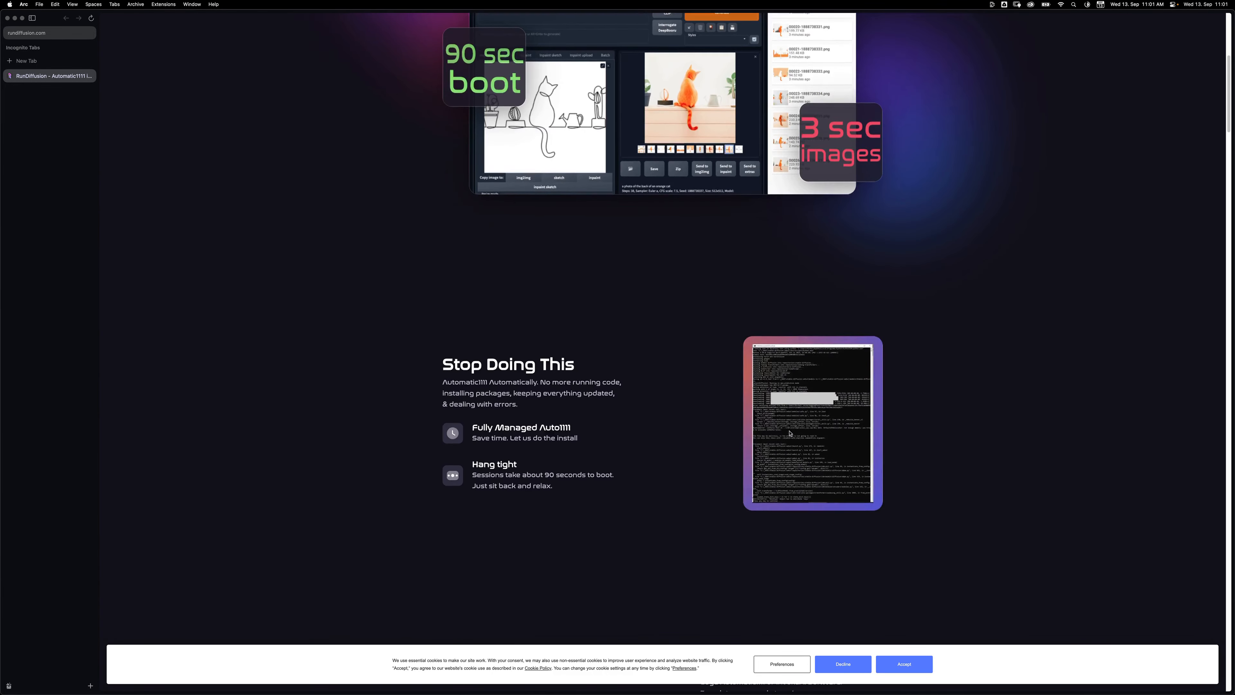
scroll(790, 429, up, 15)
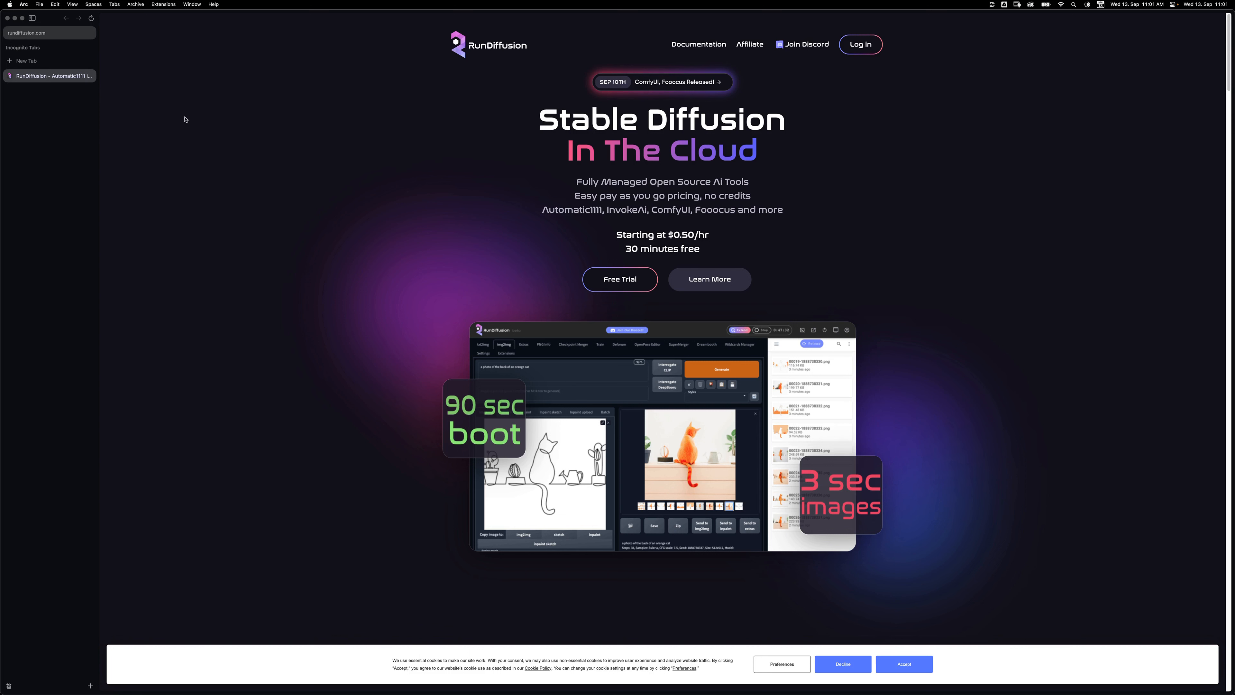
click(7, 19)
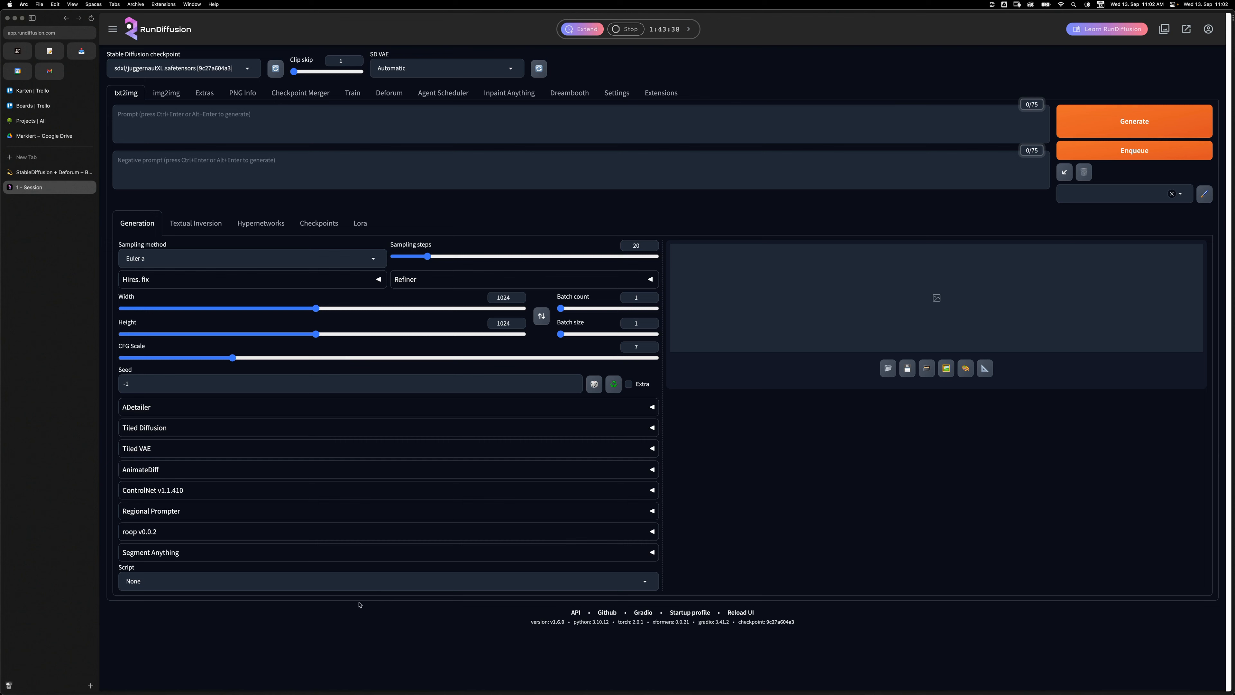
- Review the tutorial notes page, covering the resource links, general positive and negative prompts, and the example fashion images with their captions
click(45, 173)
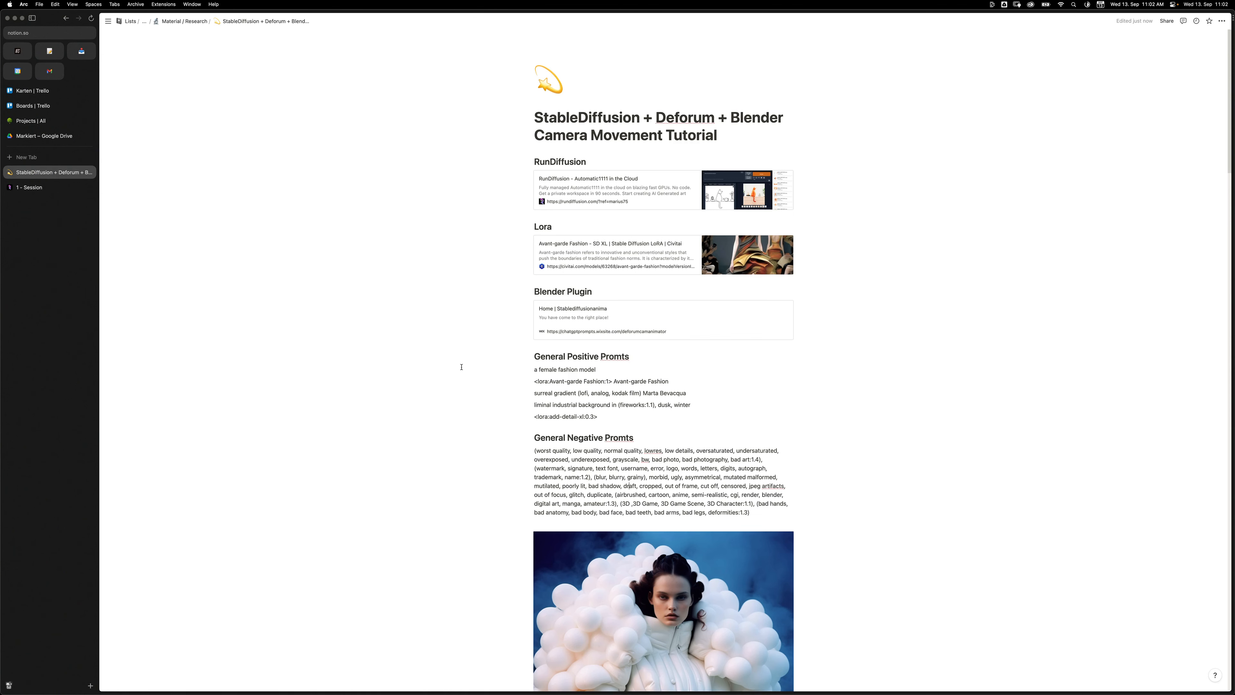
scroll(457, 409, down, 1)
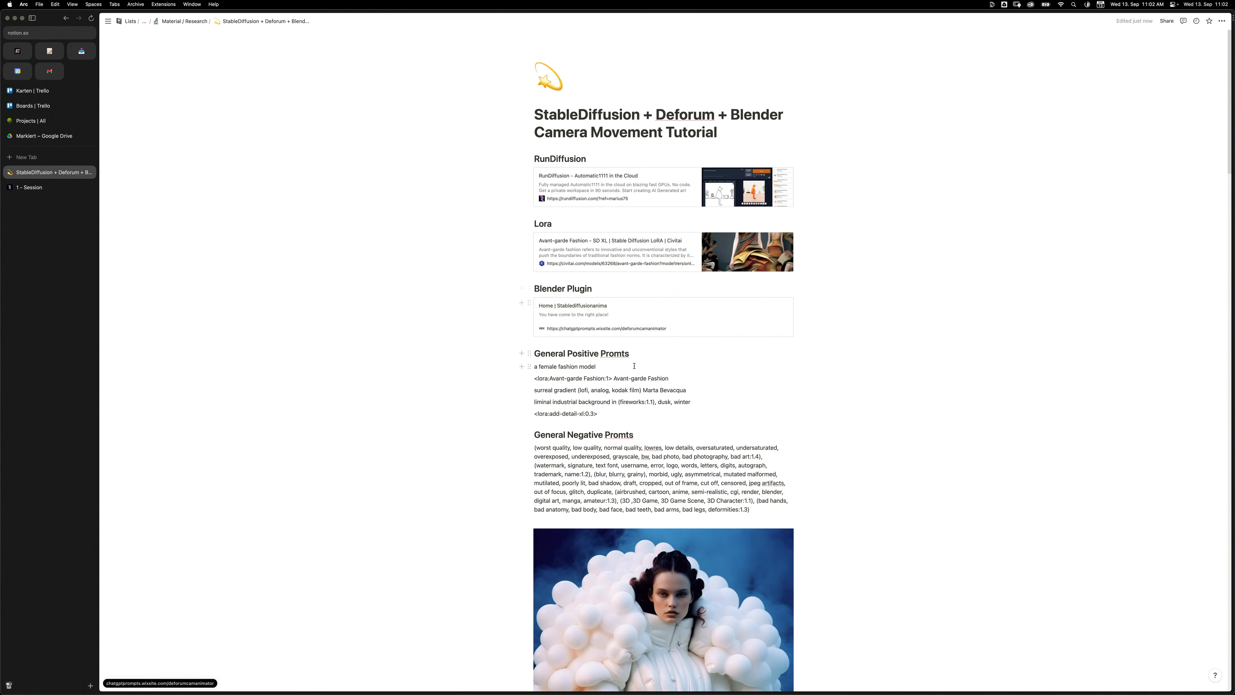
scroll(630, 362, down, 1)
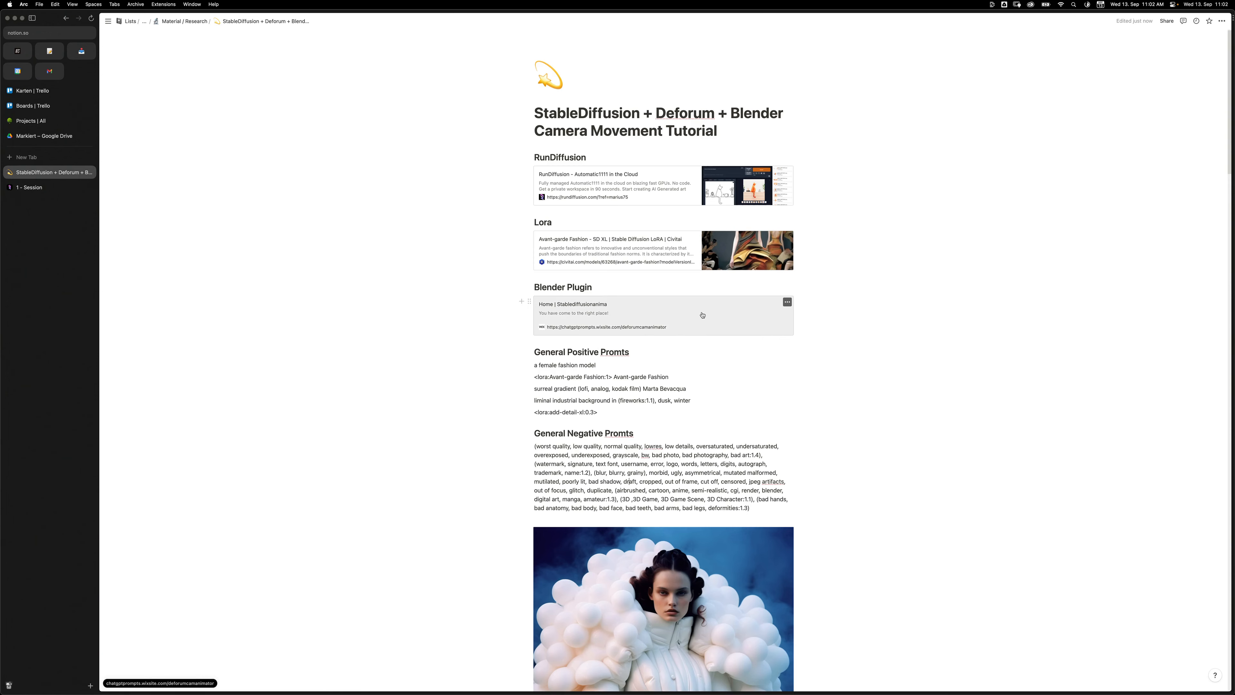
scroll(604, 379, down, 1)
scroll(604, 379, down, 2)
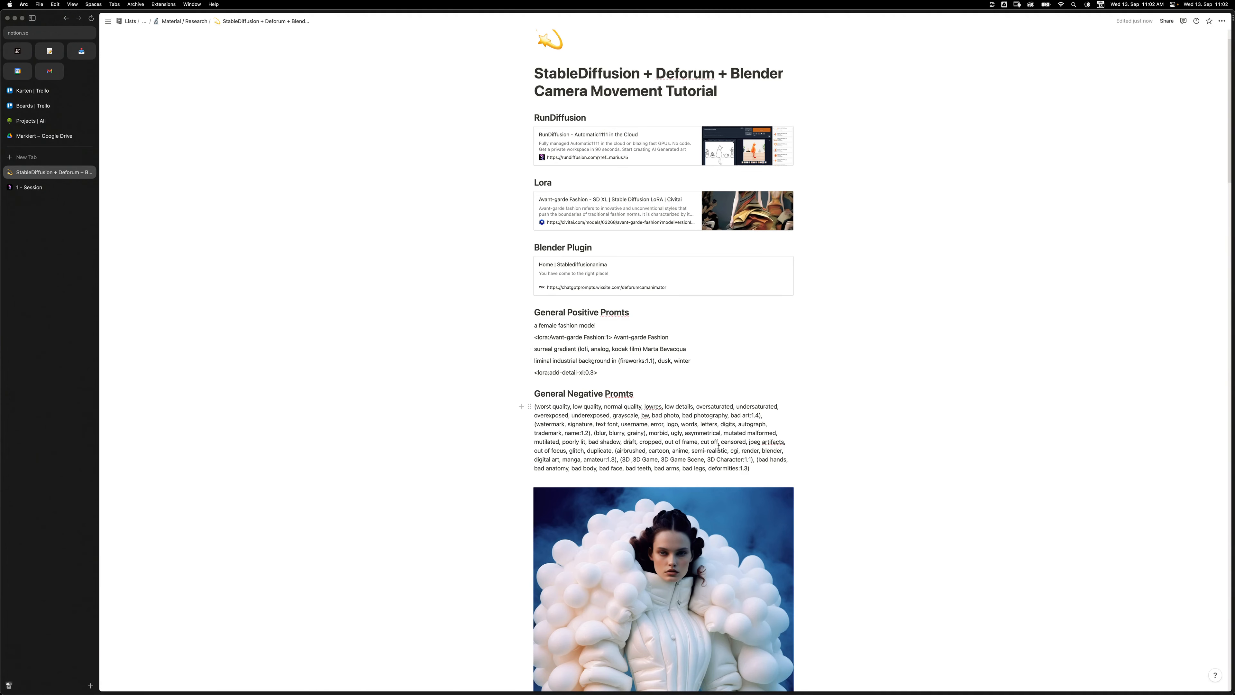
scroll(830, 411, down, 10)
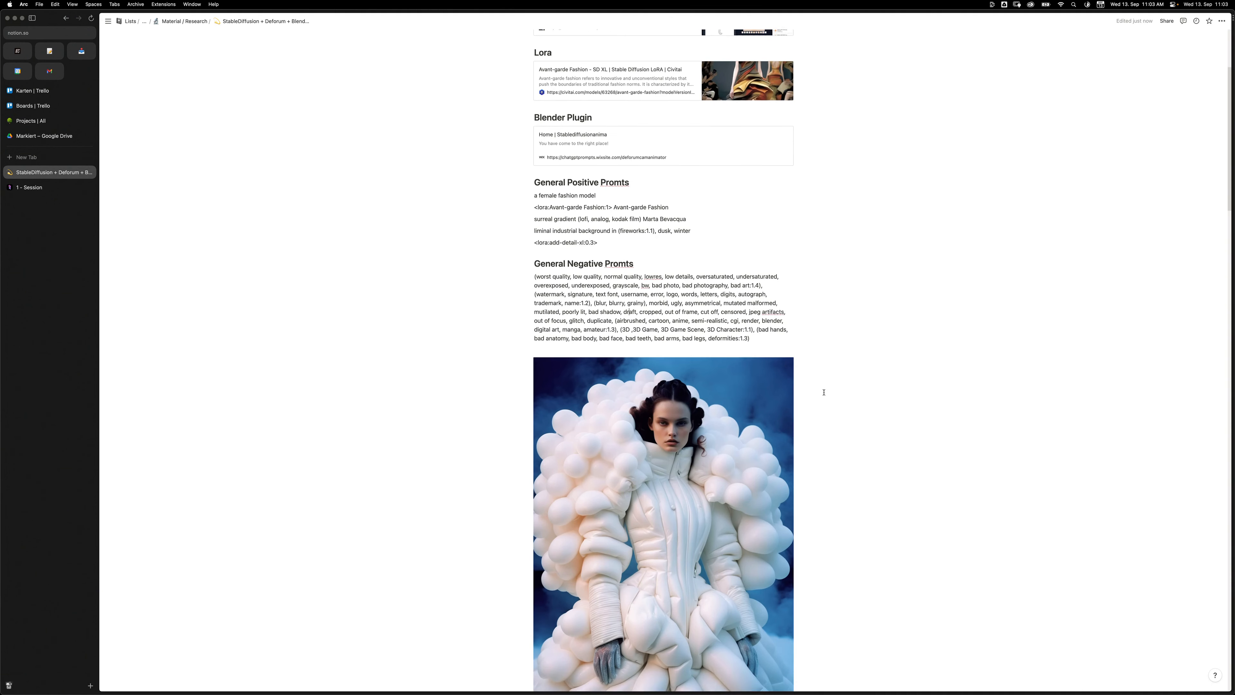
scroll(807, 389, down, 10)
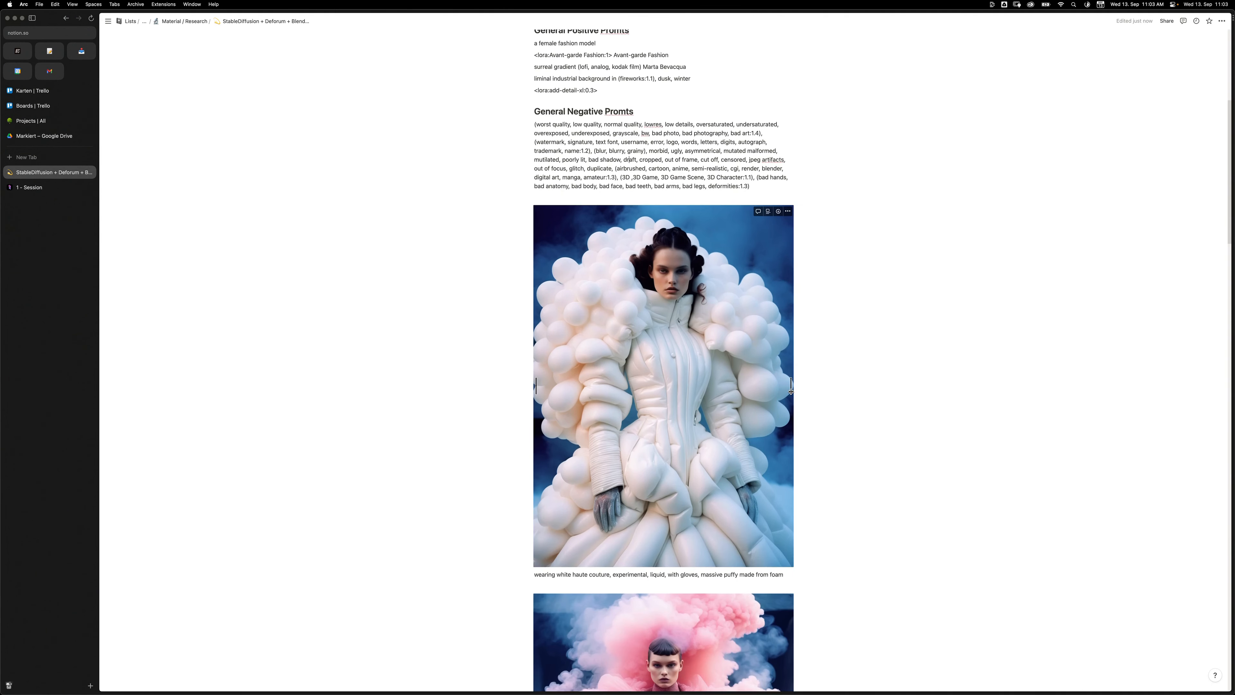
scroll(791, 401, down, 2)
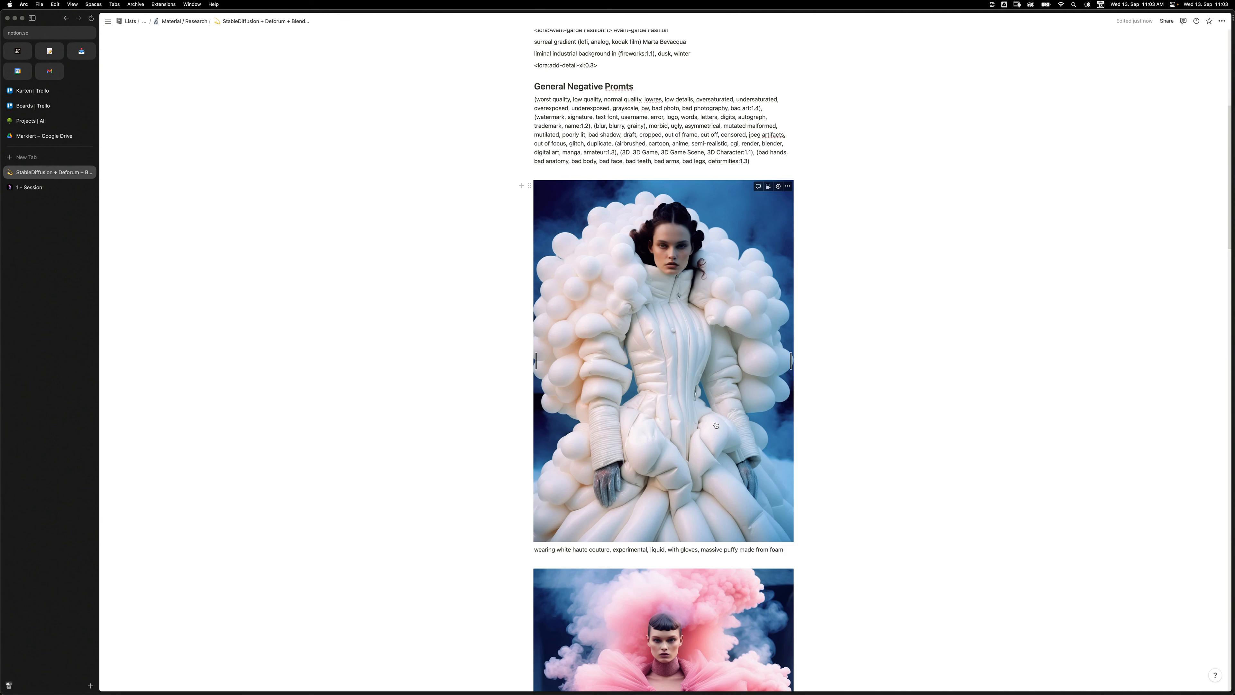
scroll(716, 425, down, 20)
scroll(761, 450, down, 20)
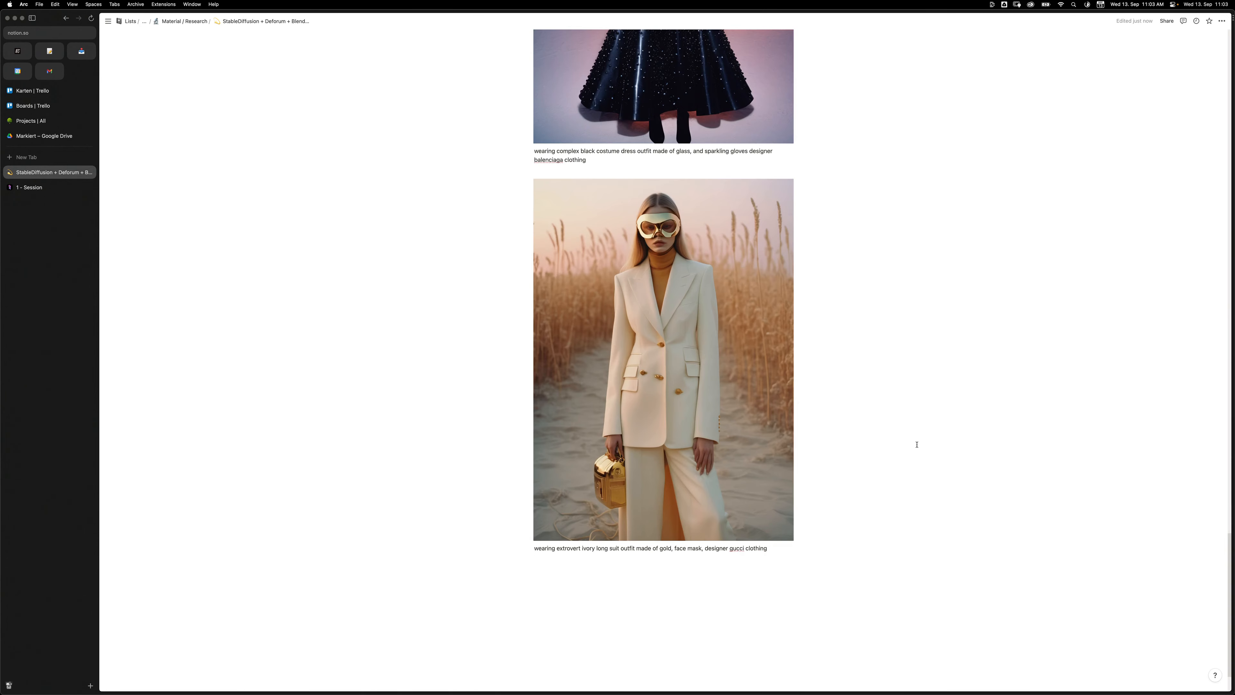
scroll(916, 445, up, 20)
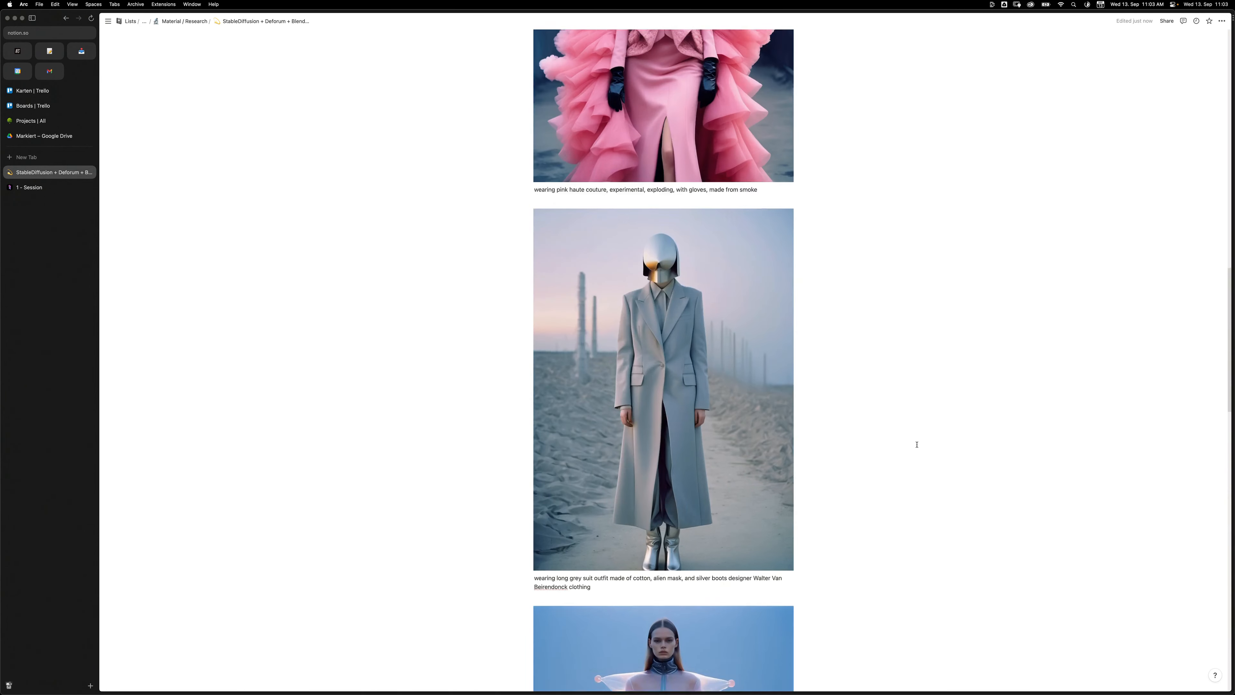
scroll(917, 444, up, 20)
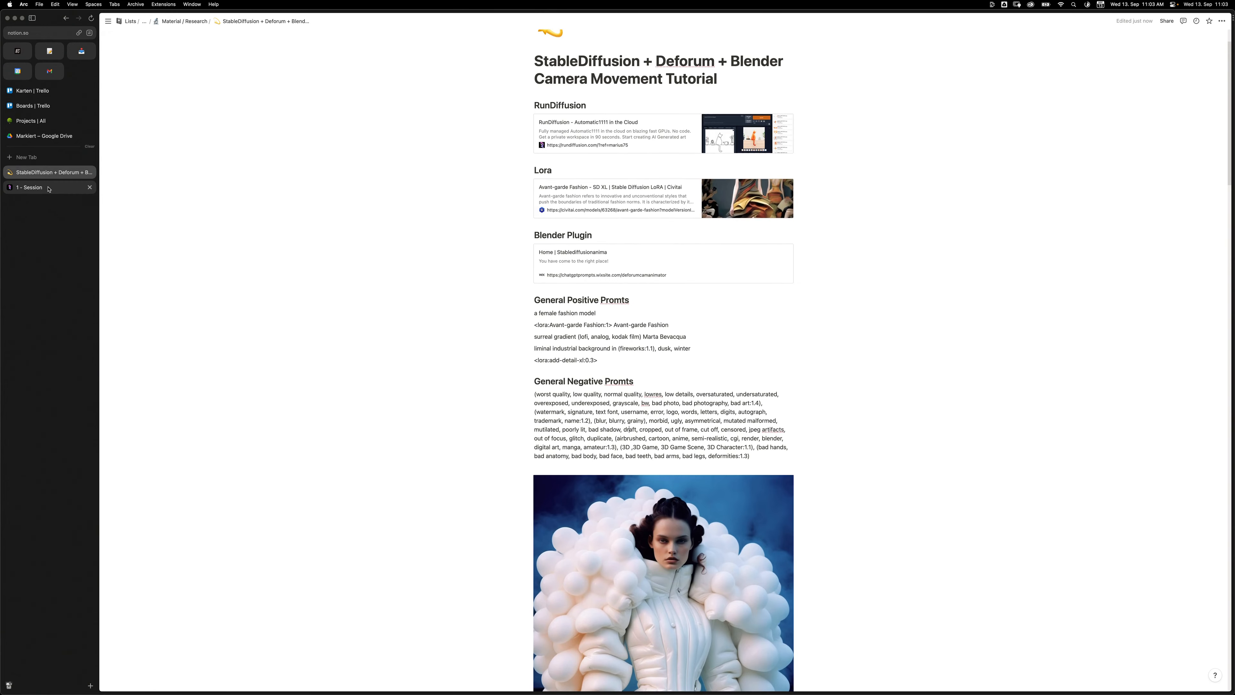
- Return to the Stable Diffusion session and choose sdxl/juggernautXL.safetensors as the checkpoint
click(49, 188)
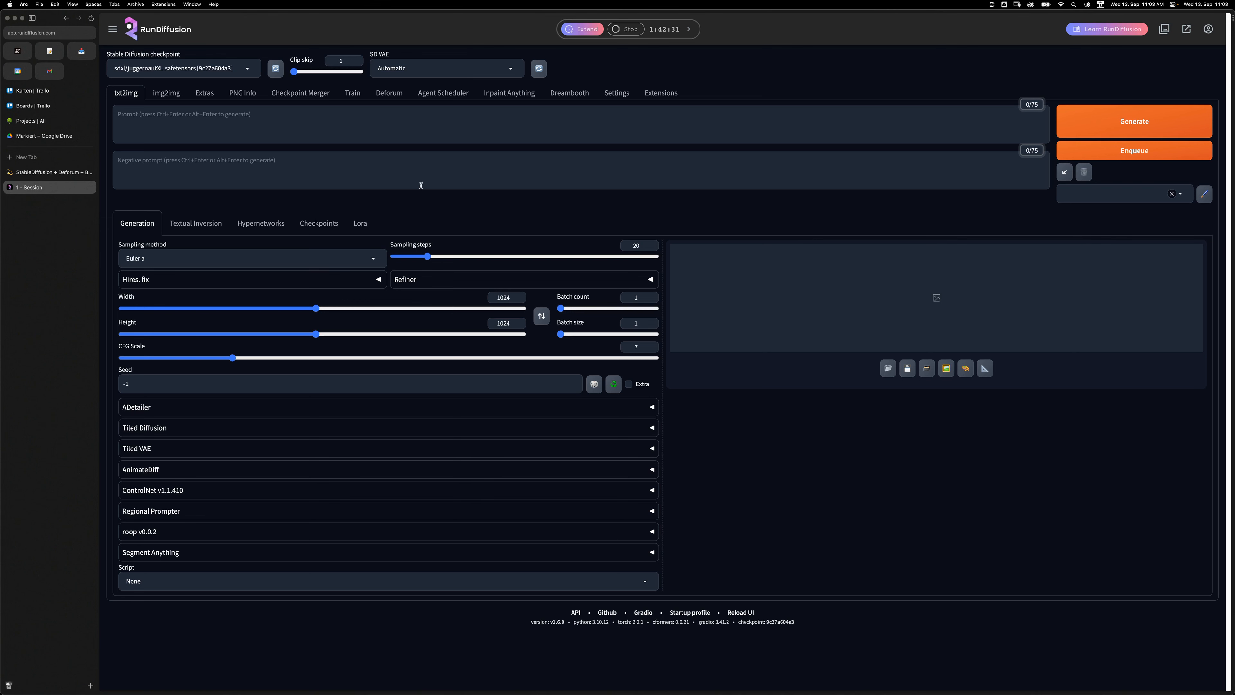
click(219, 71)
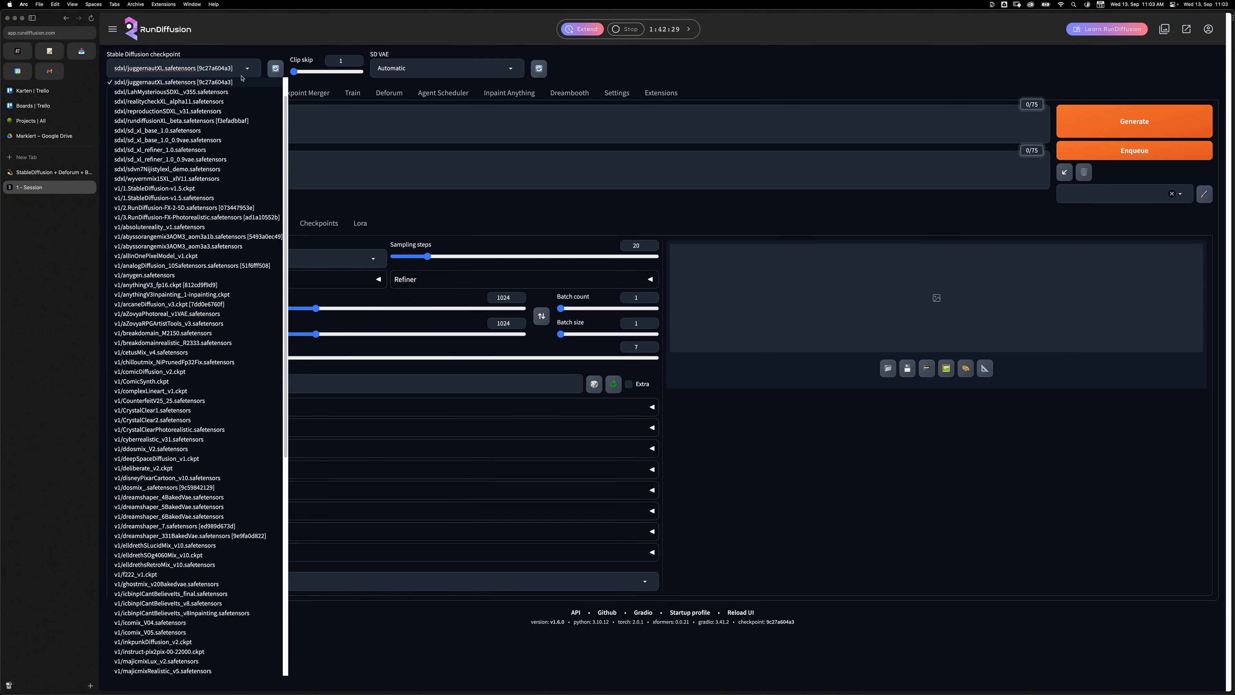
click(148, 83)
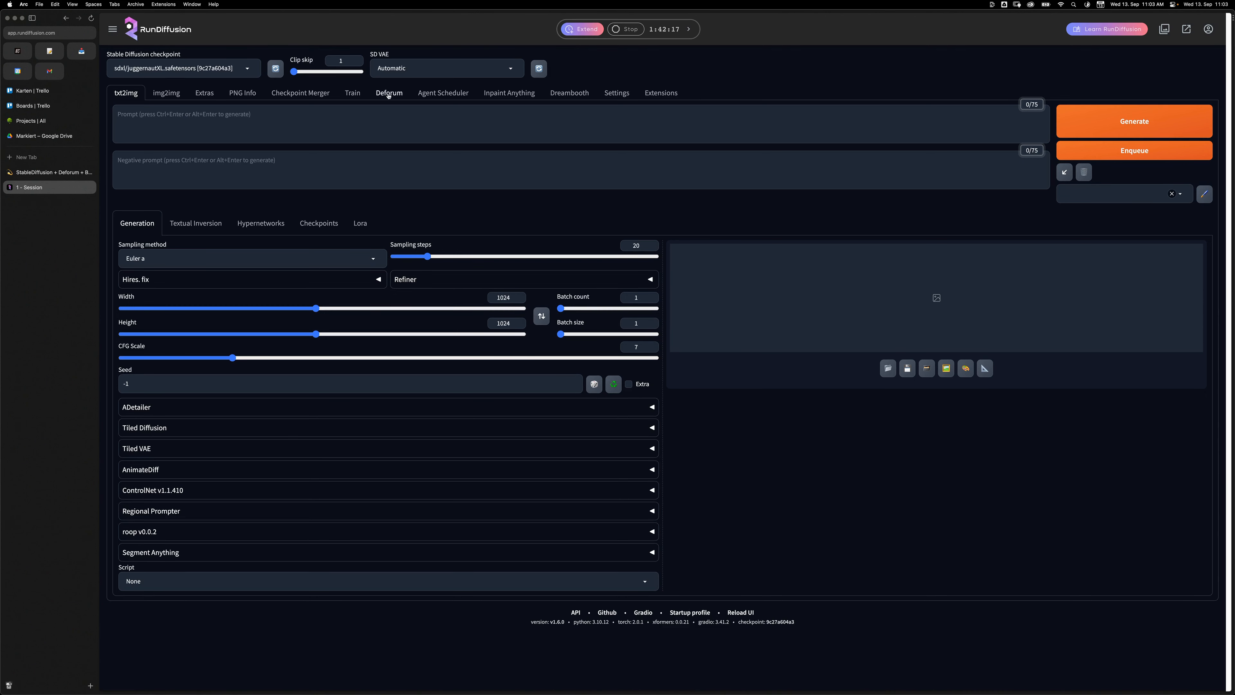
- Copy all lines of the General Positive Prompts from the notes into the session's txt2img prompt
click(52, 176)
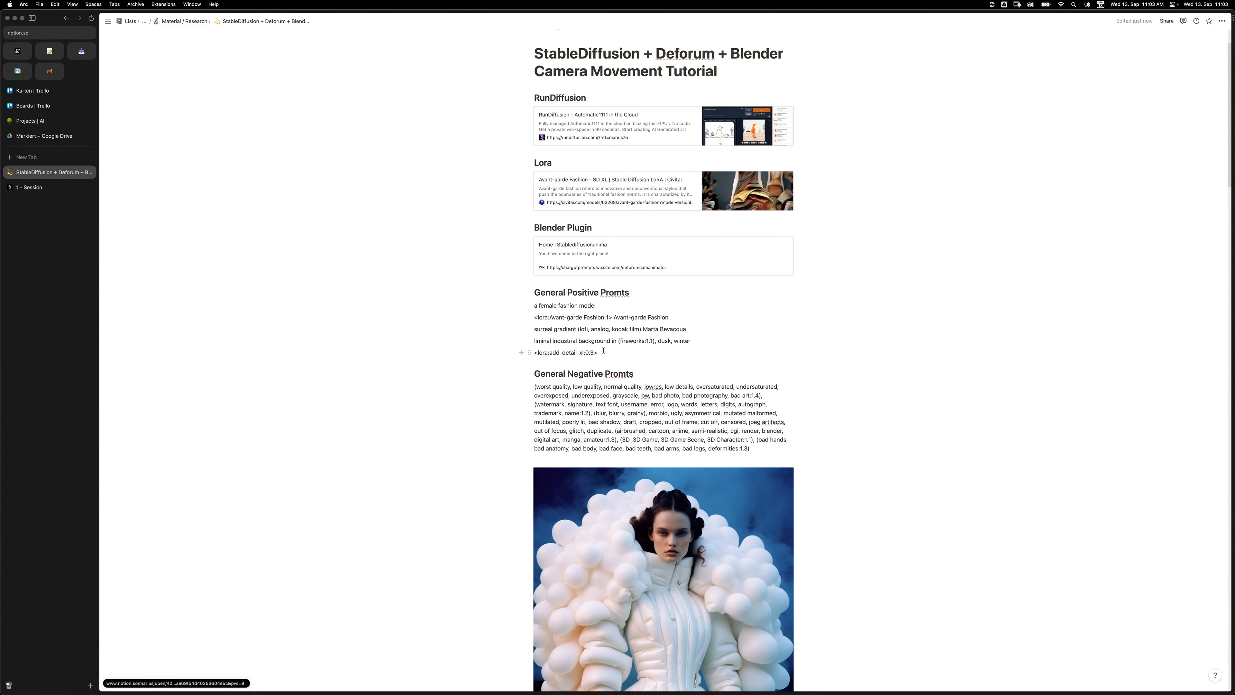
drag(597, 353, 532, 305)
key(super+c)
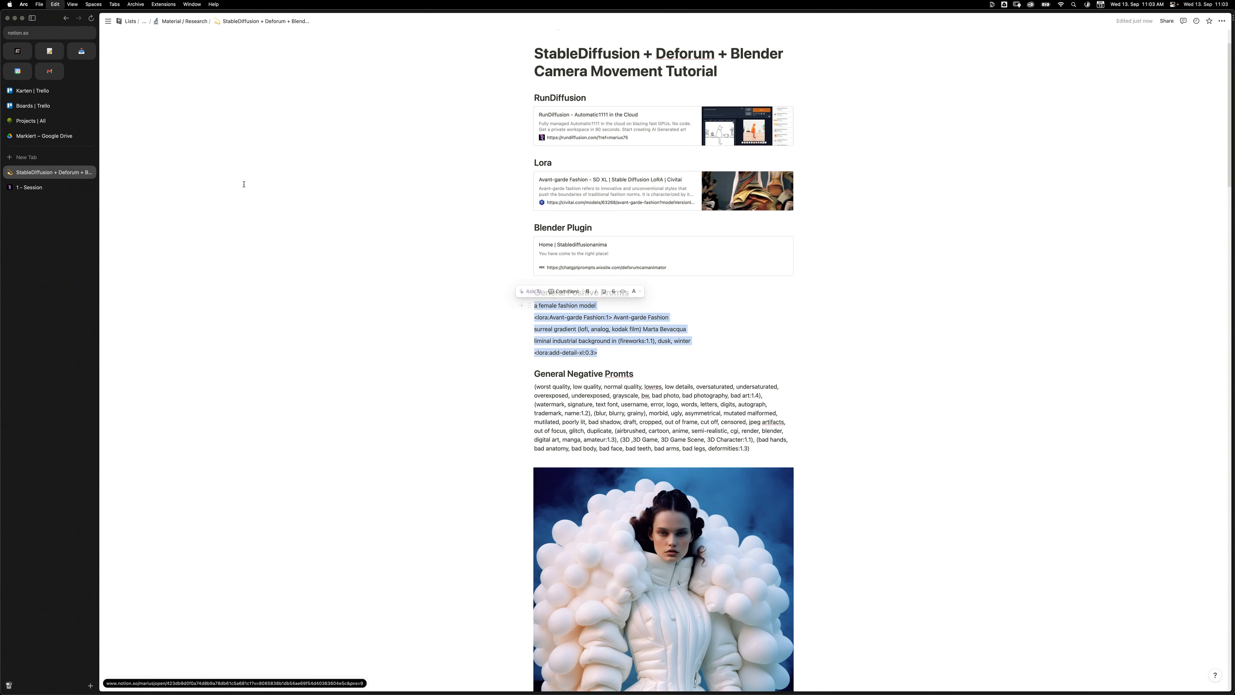
click(41, 189)
key(super+v)
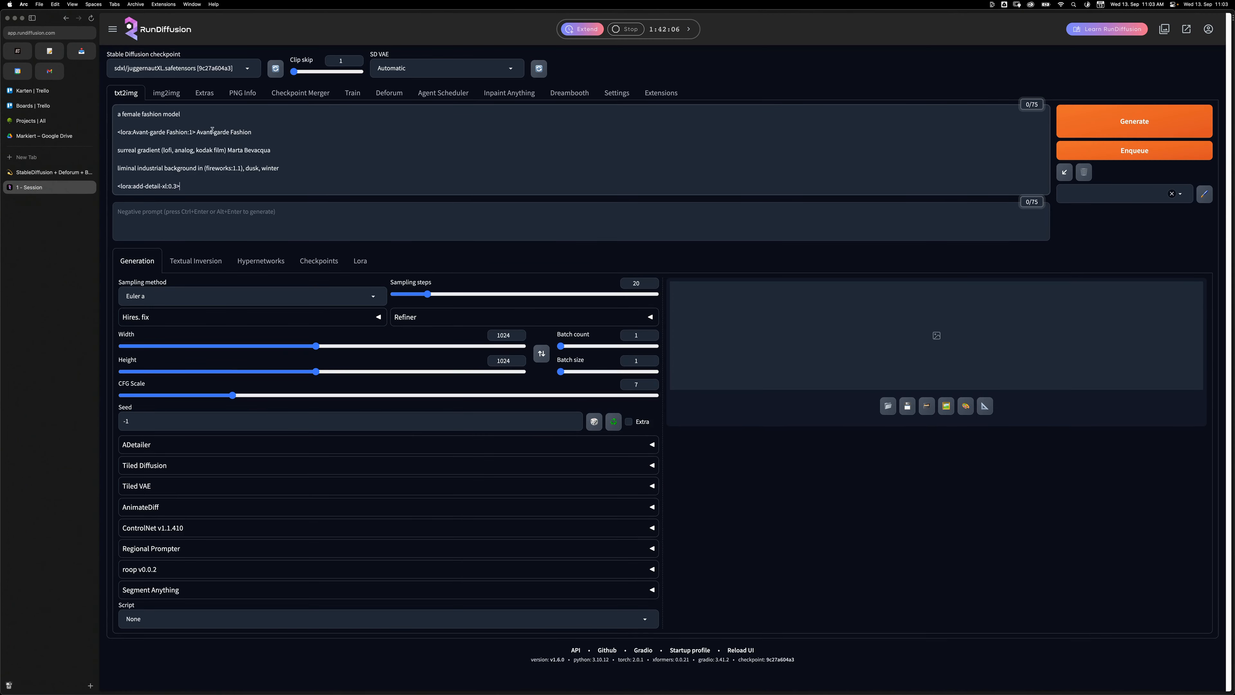
- Copy the General Negative Prompts paragraph from the notes into the session's negative prompt
click(61, 173)
triple_click(615, 434)
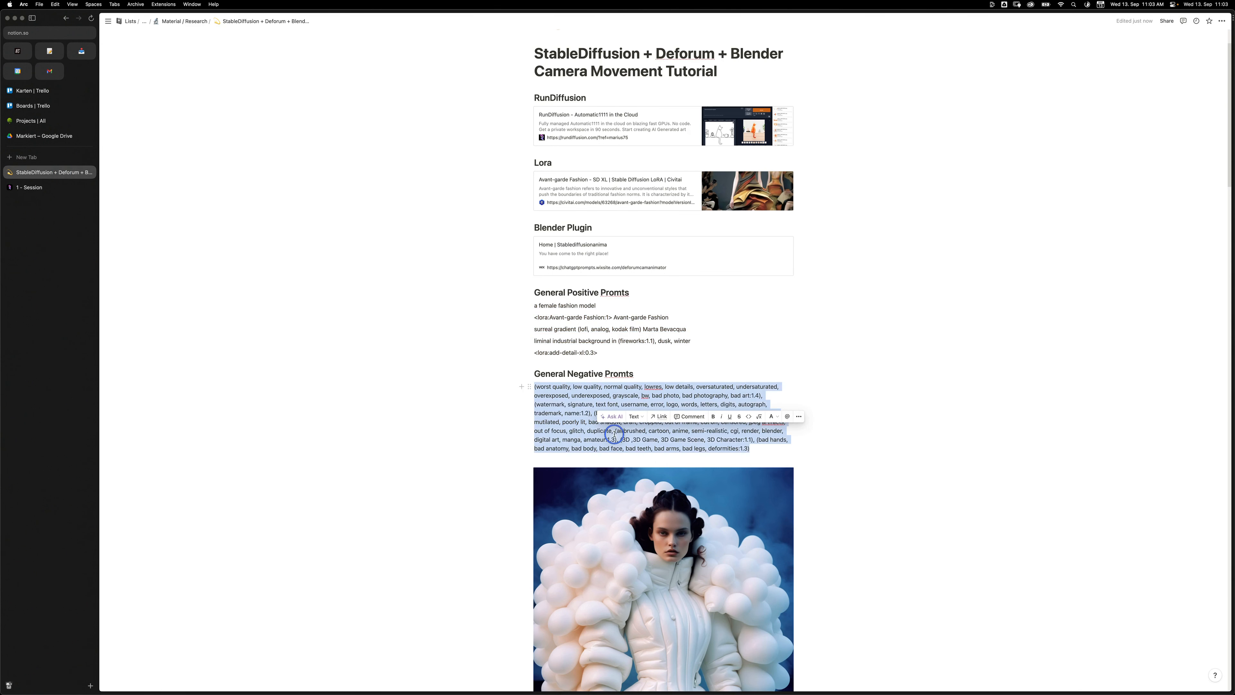
key(super+c)
click(49, 189)
click(340, 221)
key(super+v)
- Copy the notes' caption "wearing white haute couture, experimental, liquid, with gloves, massive puffy made from foam" onto a new first line of the prompt
click(52, 172)
scroll(625, 500, down, 10)
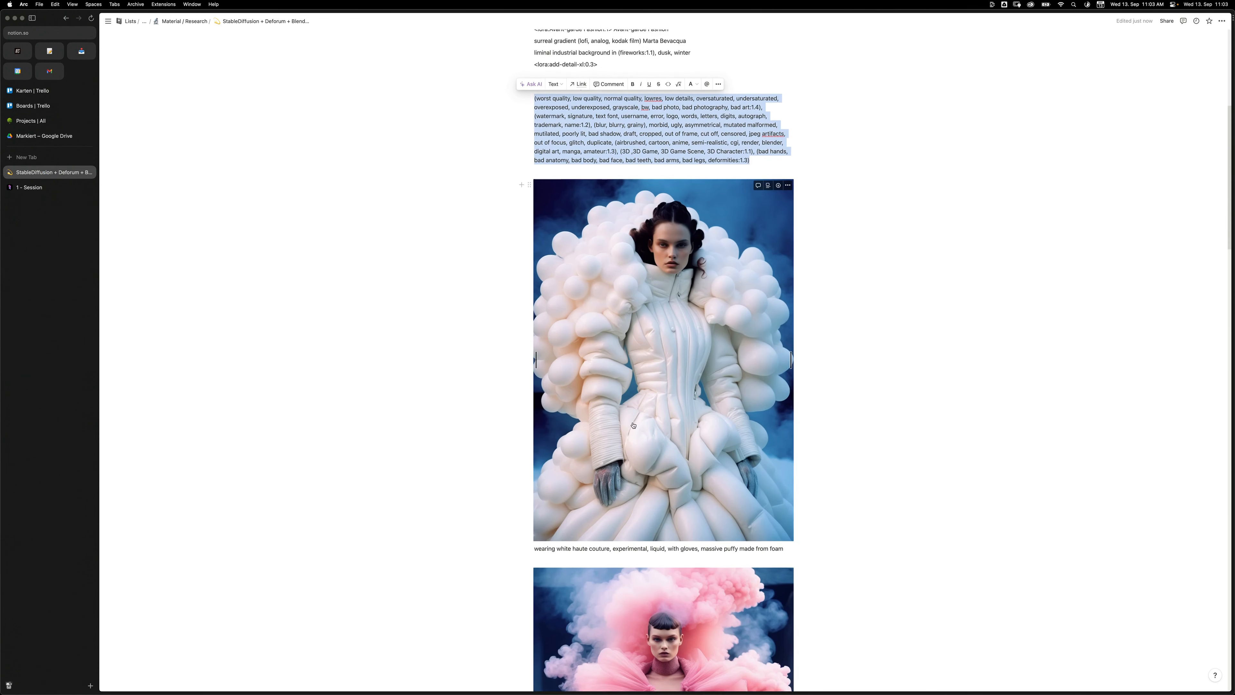
triple_click(625, 500)
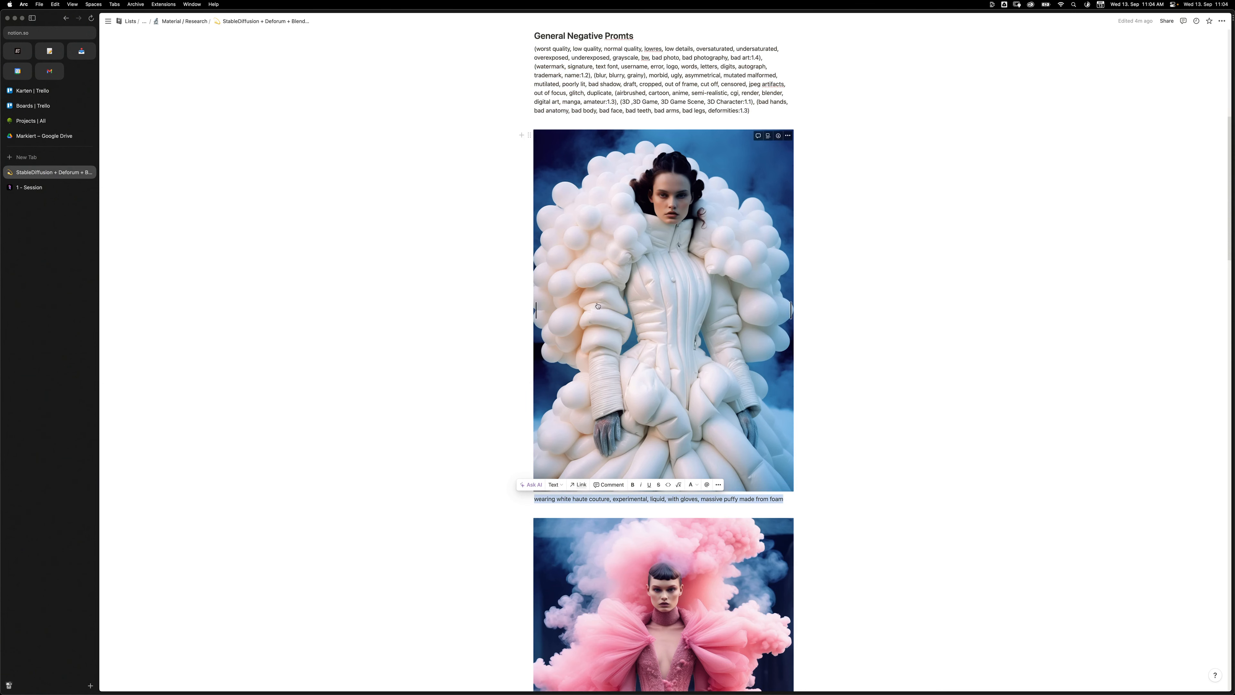
click(29, 188)
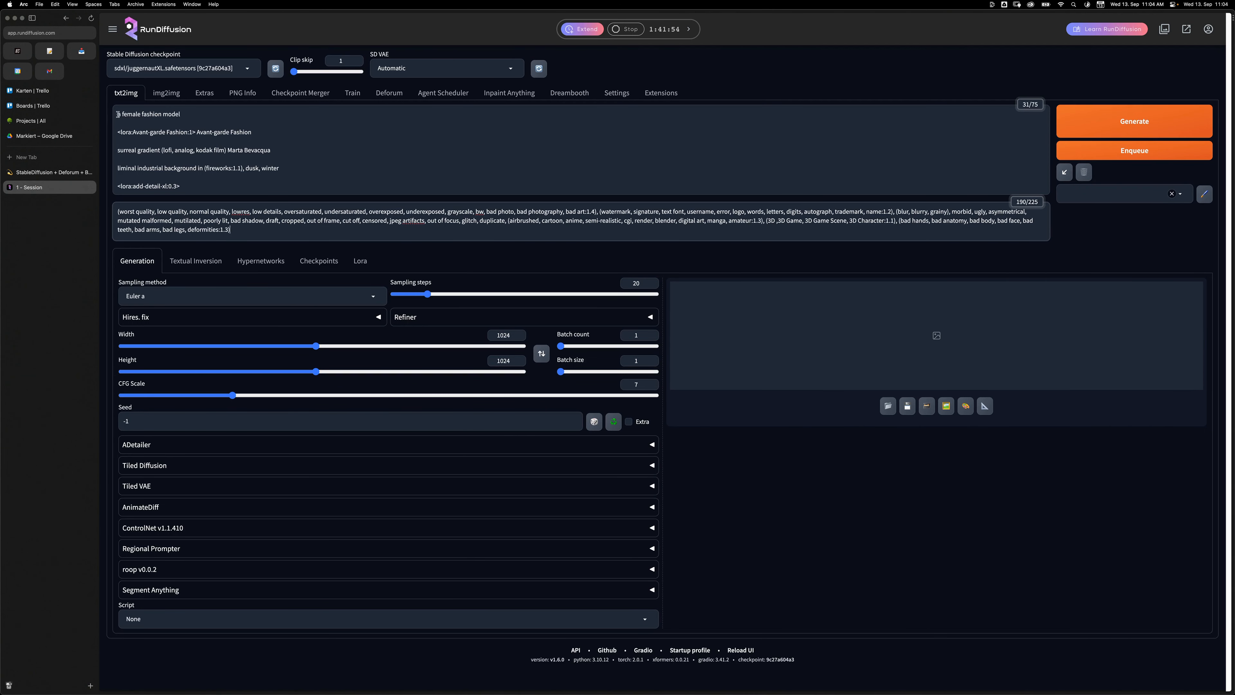
key(Return)
key(Up)
key(Up)
key(super+v)
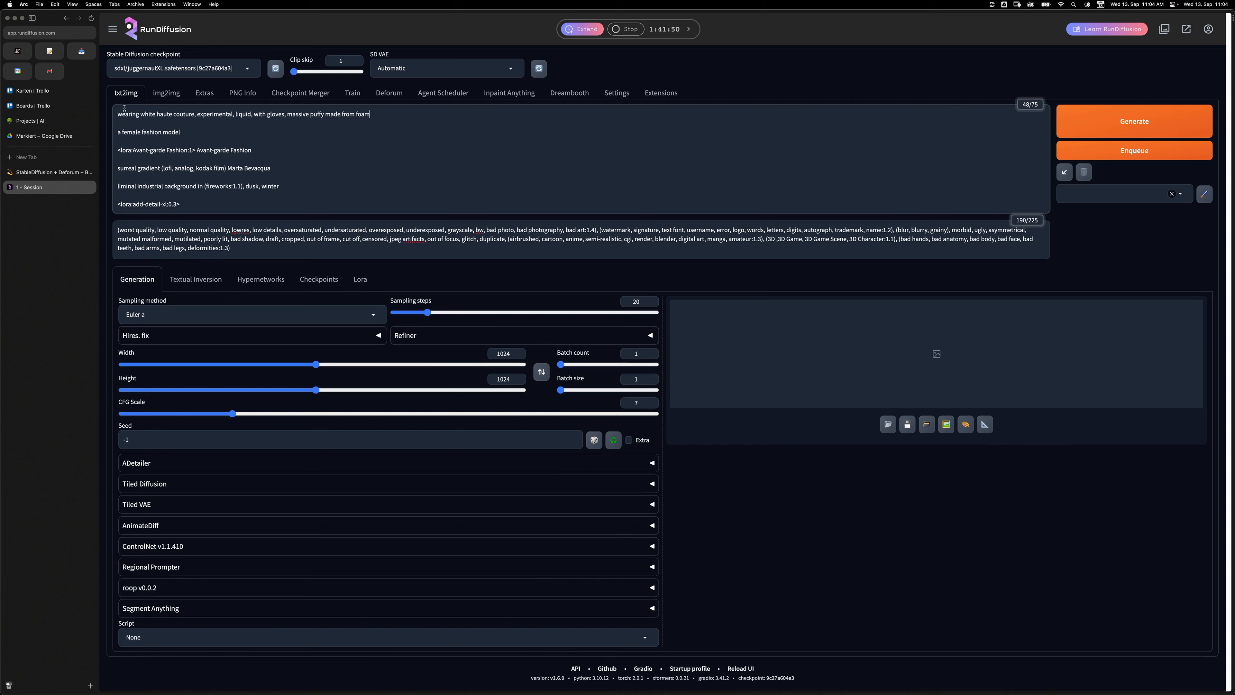
- Review which prompt lines describe the outfit and which are general, comparing them with the example captions in the notes
drag(119, 132, 192, 197)
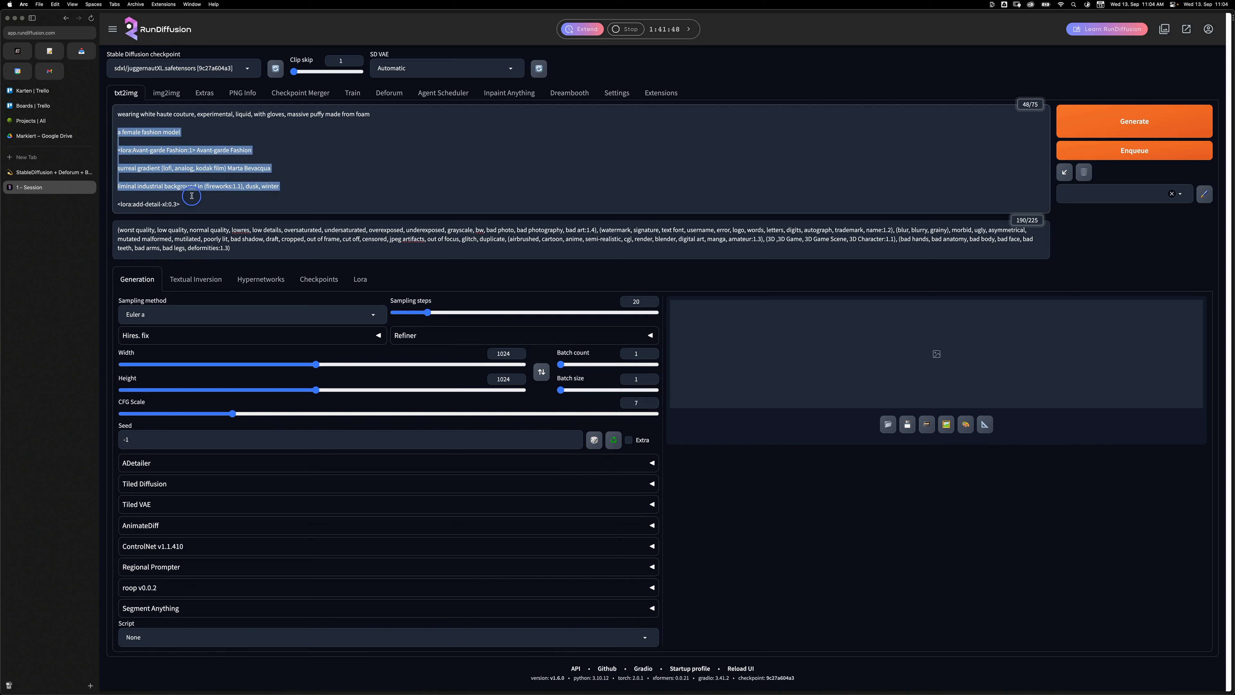
double_click(166, 113)
triple_click(165, 114)
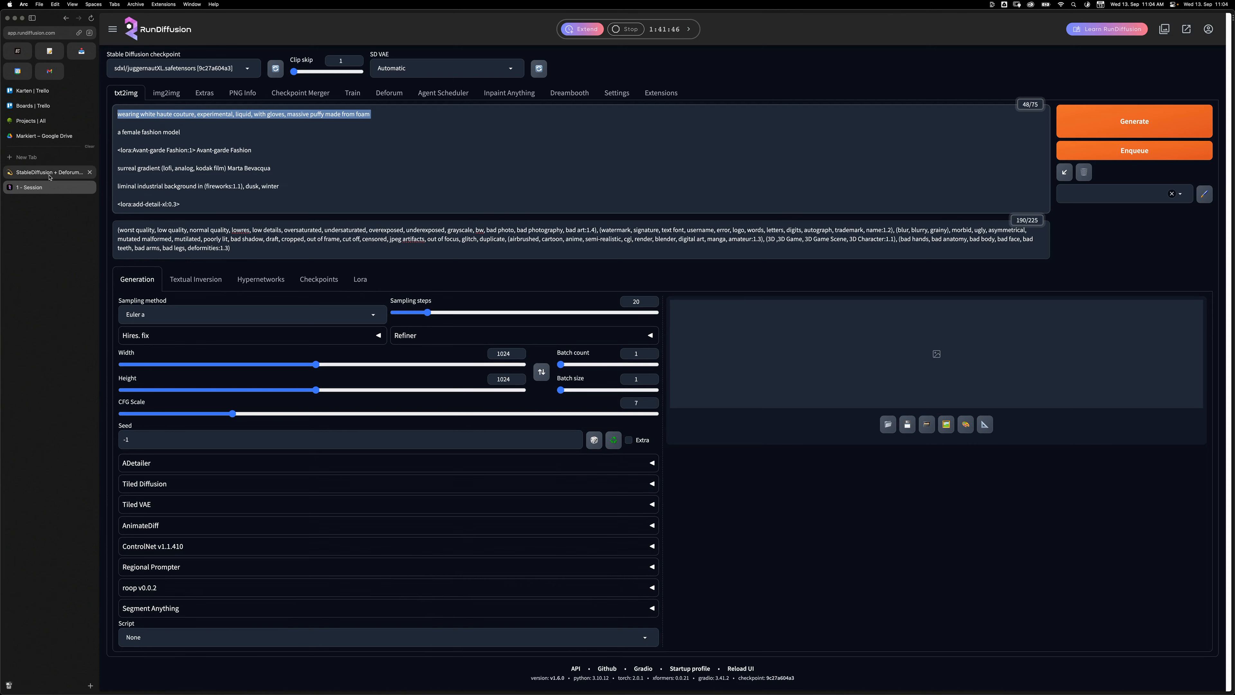
click(54, 173)
scroll(579, 346, down, 5)
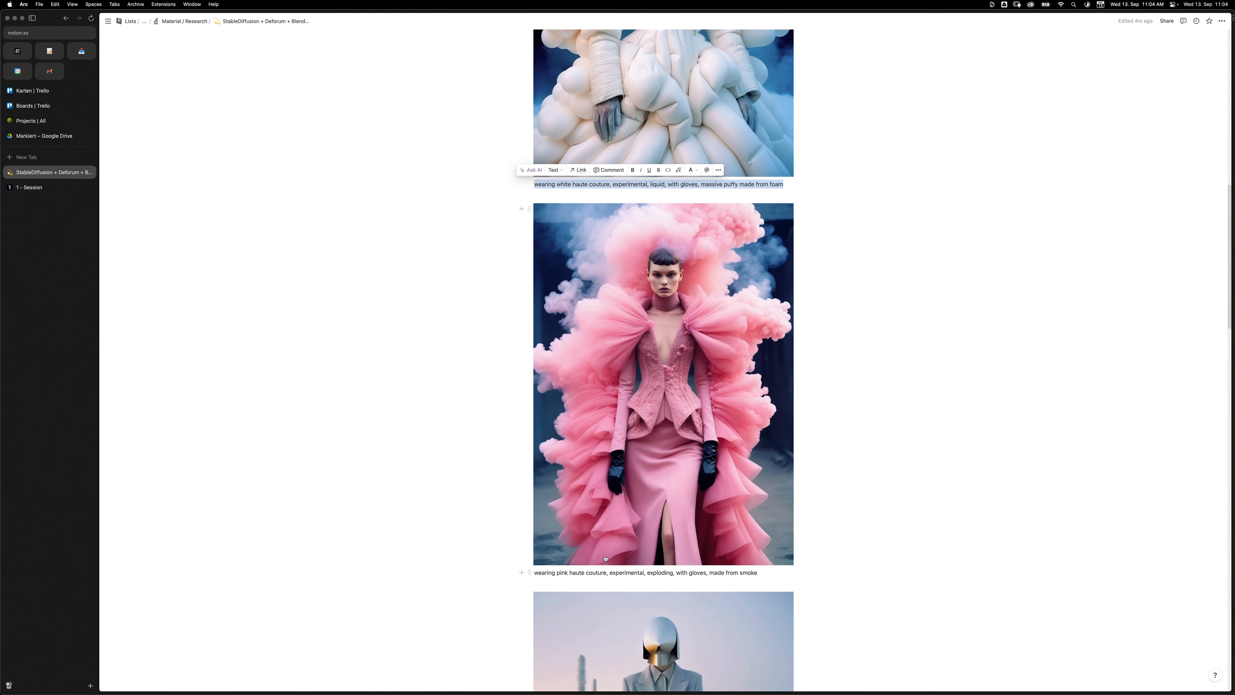
scroll(579, 345, down, 7)
scroll(607, 539, up, 12)
scroll(608, 539, up, 10)
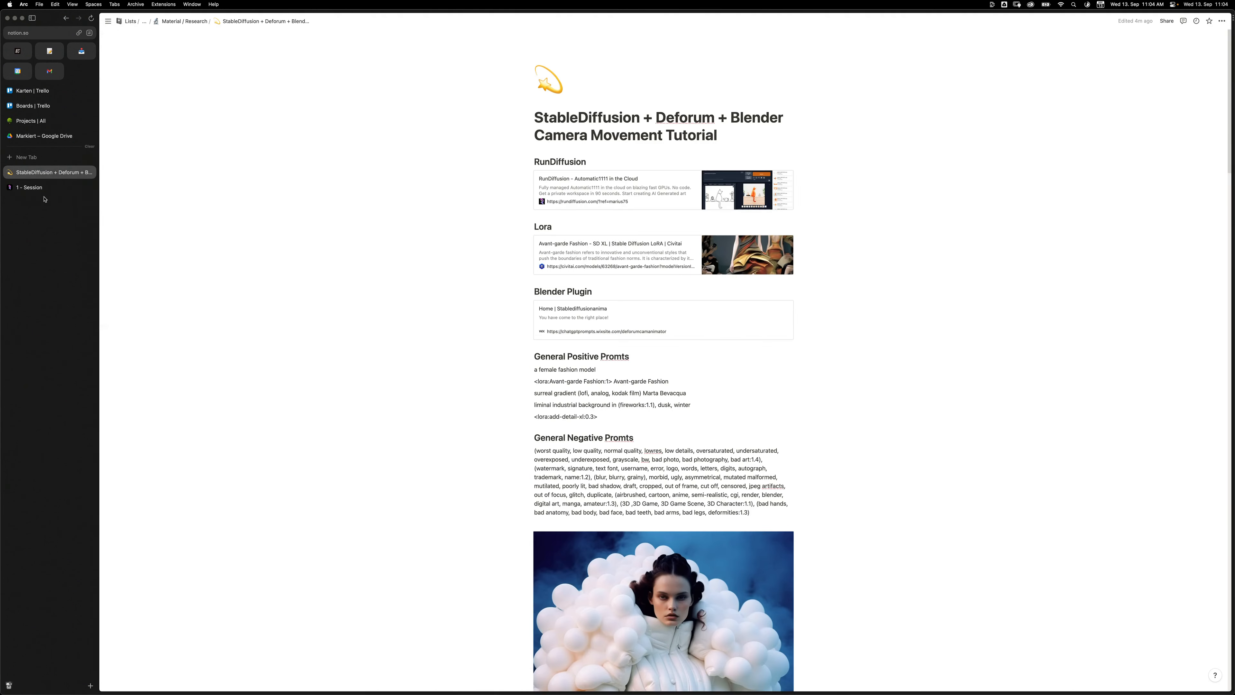
click(30, 187)
drag(117, 132, 212, 157)
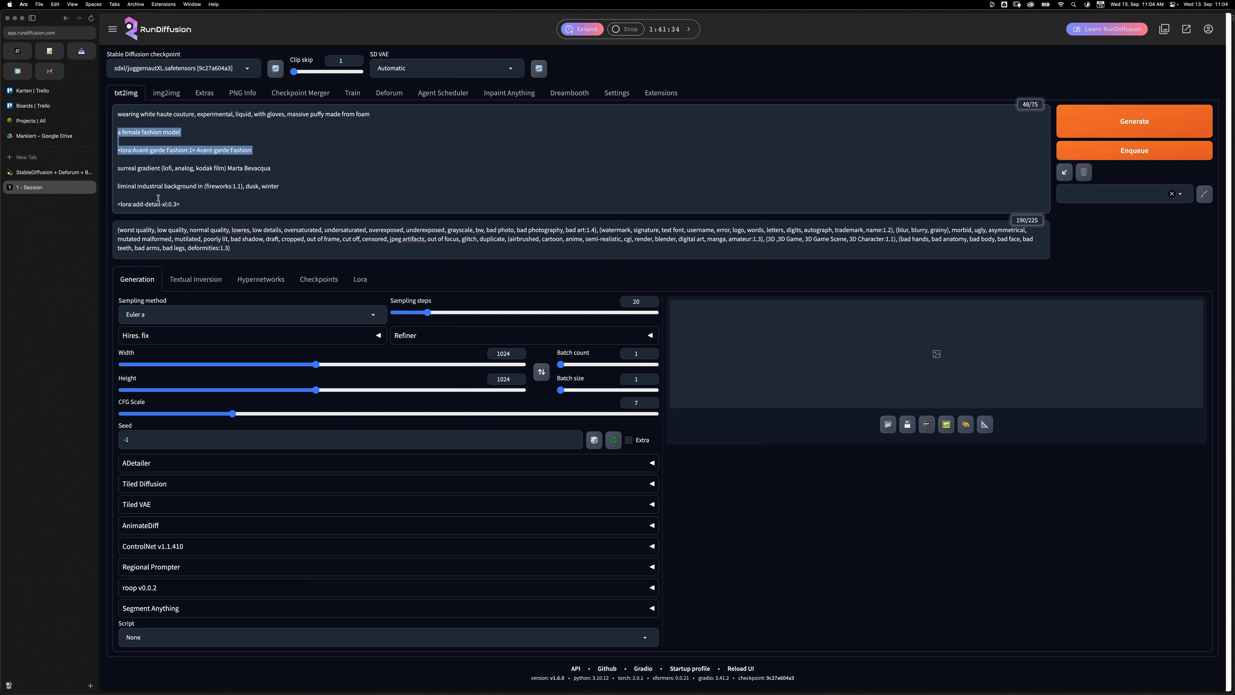
drag(190, 205, 121, 131)
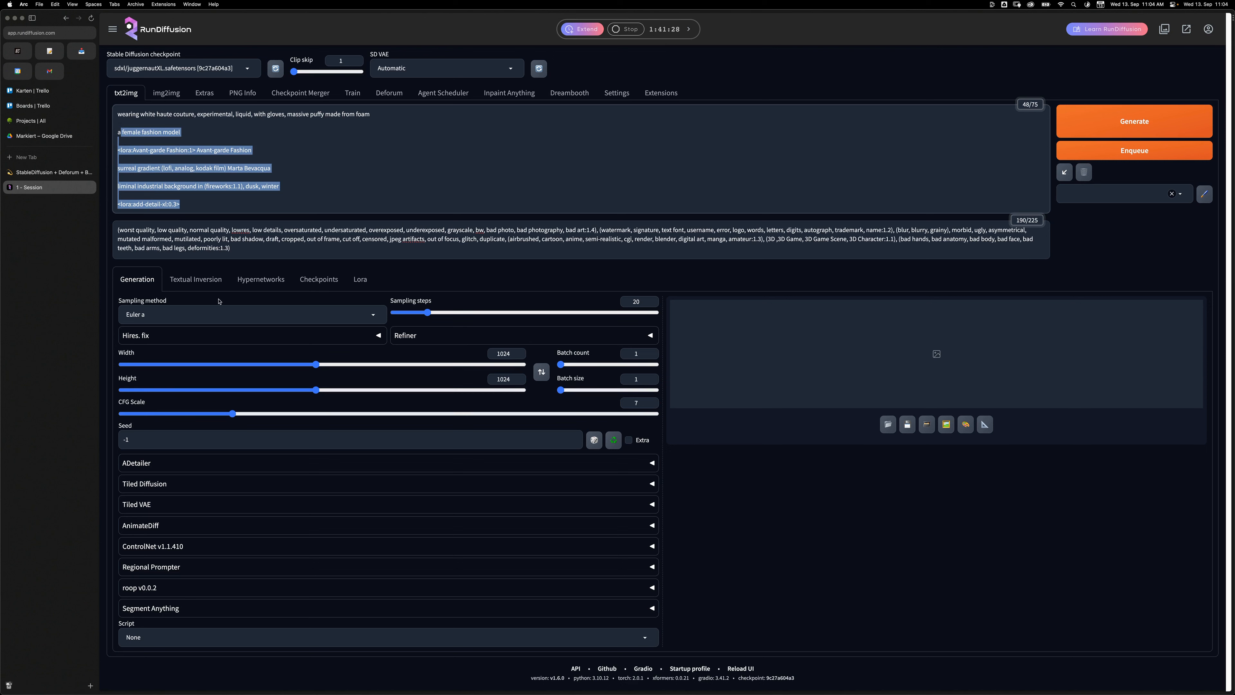
- Set the sampling method to DPM++ 2M SDE Karras and the sampling steps to 30
click(236, 314)
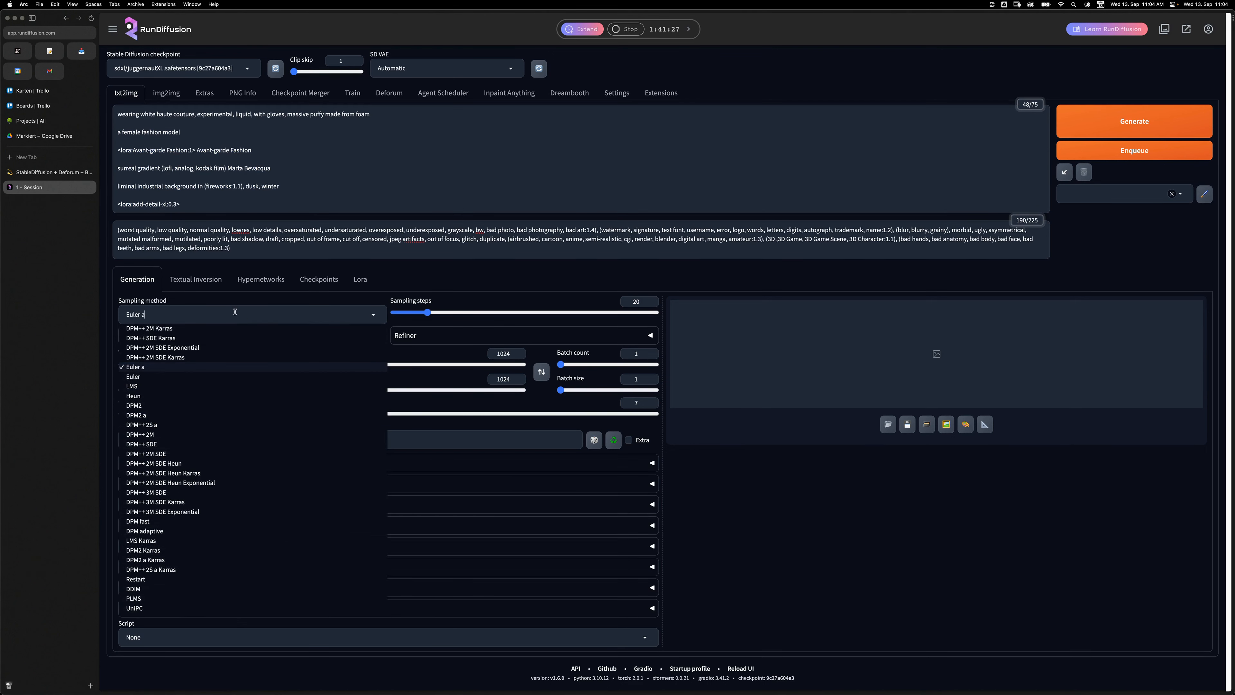
click(178, 358)
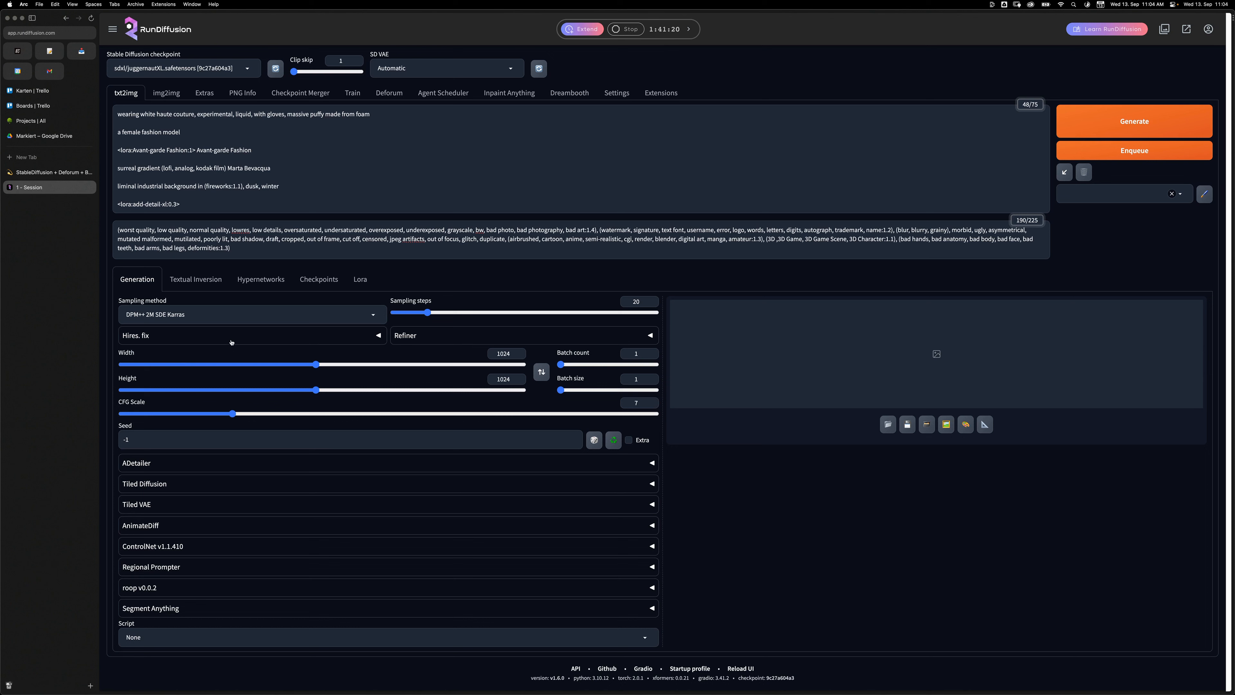
click(446, 312)
- Set the height of the generated image to 1920
text(420)
key(BackSpace)
key(BackSpace)
text(1920)
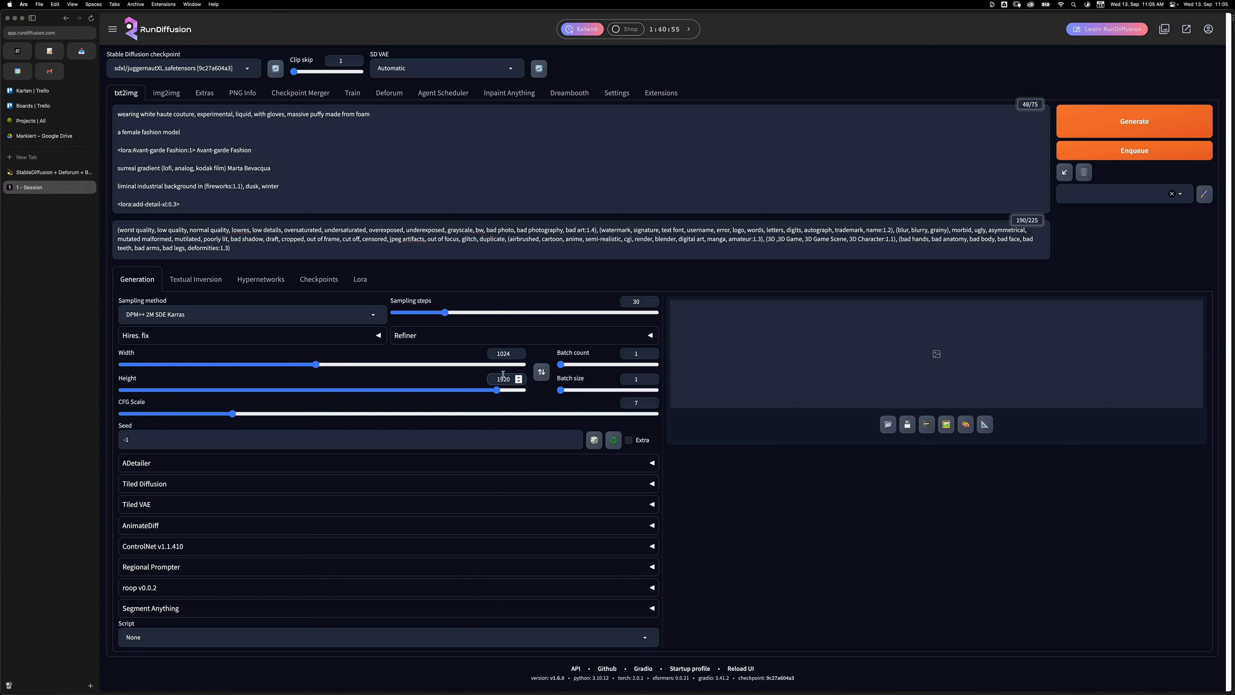
- Set the generated image's width to 1024 and its height to 1424
double_click(501, 354)
text(1080)
key(BackSpace)
key(BackSpace)
text(24)
key(Tab)
key(Tab)
key(BackSpace)
text(1424)
key(super+a)
click(505, 354)
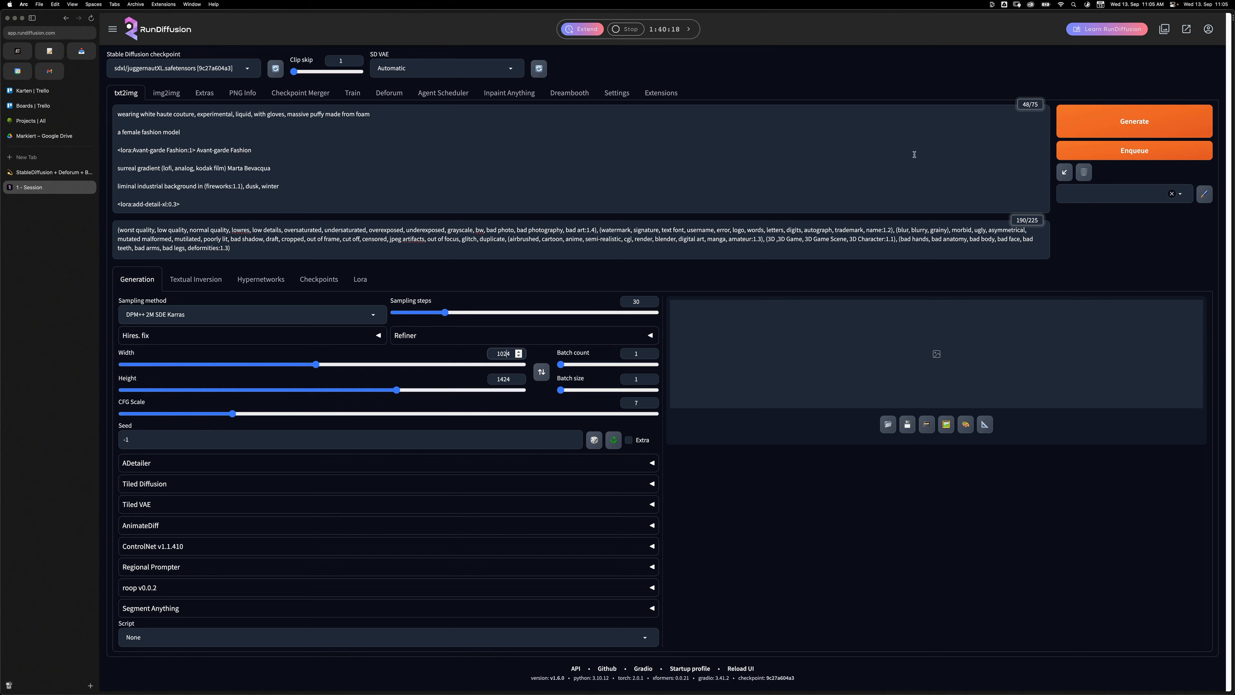
- Generate the image with the current prompt and settings, checking the notes' reference picture of the white puffy outfit while it renders
click(1121, 126)
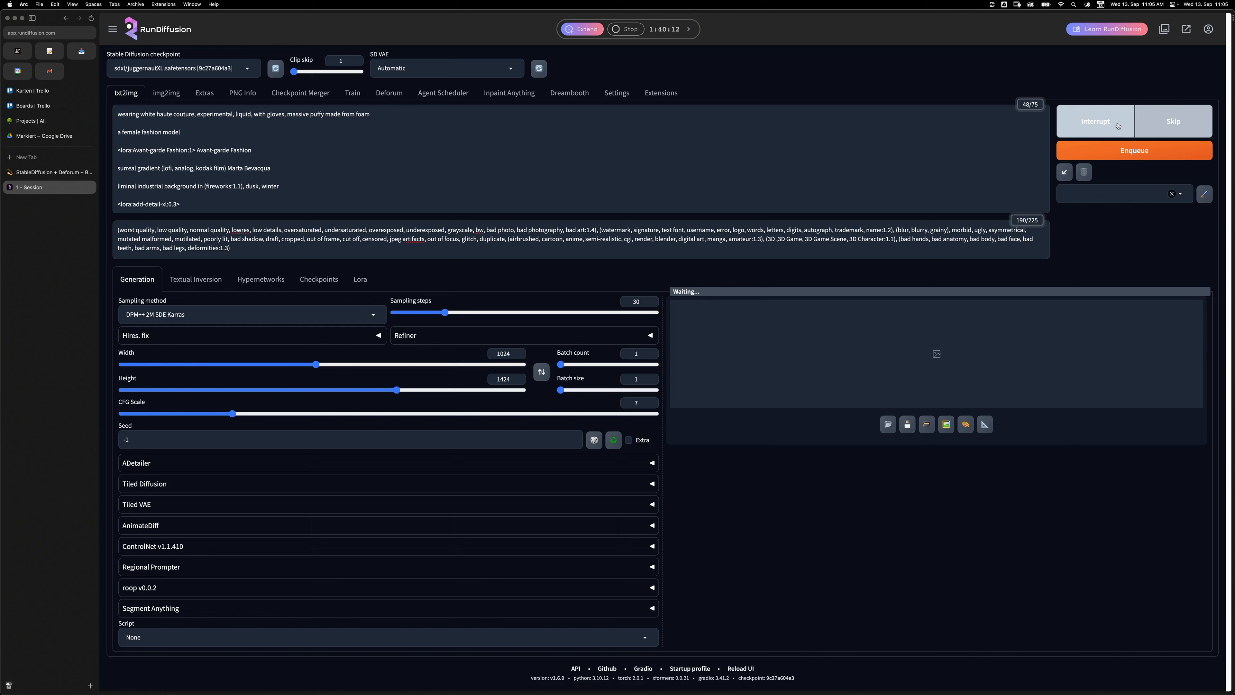
click(35, 171)
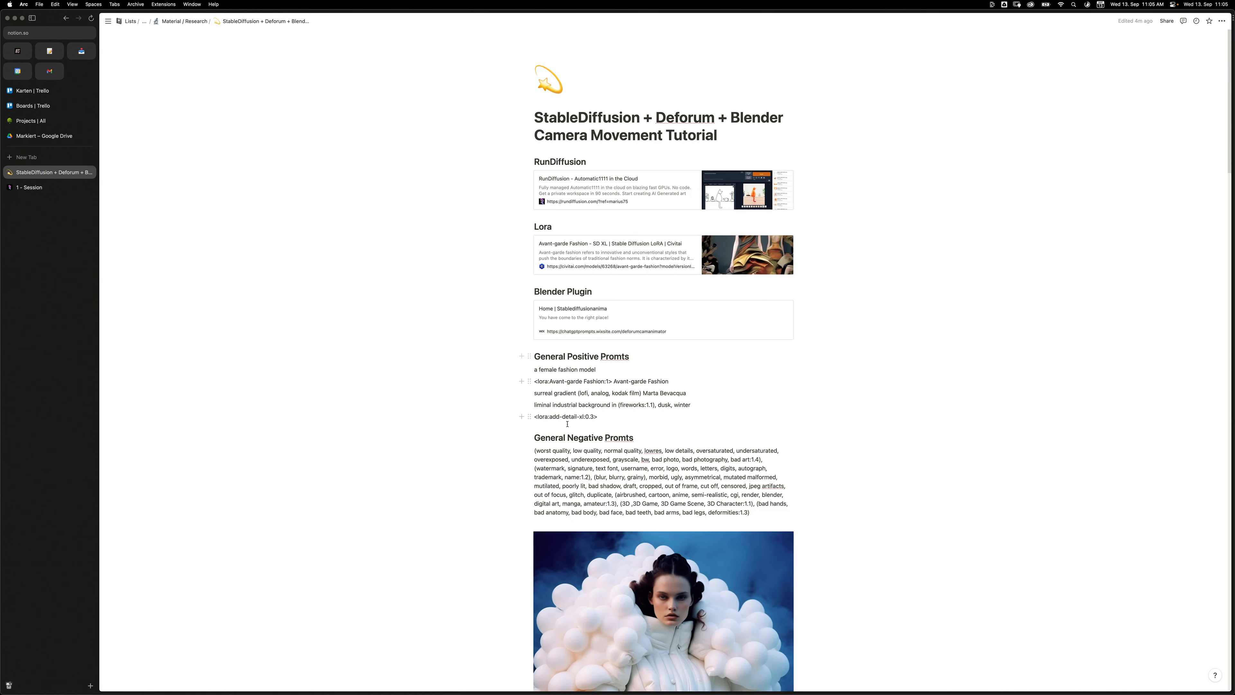
scroll(606, 195, down, 8)
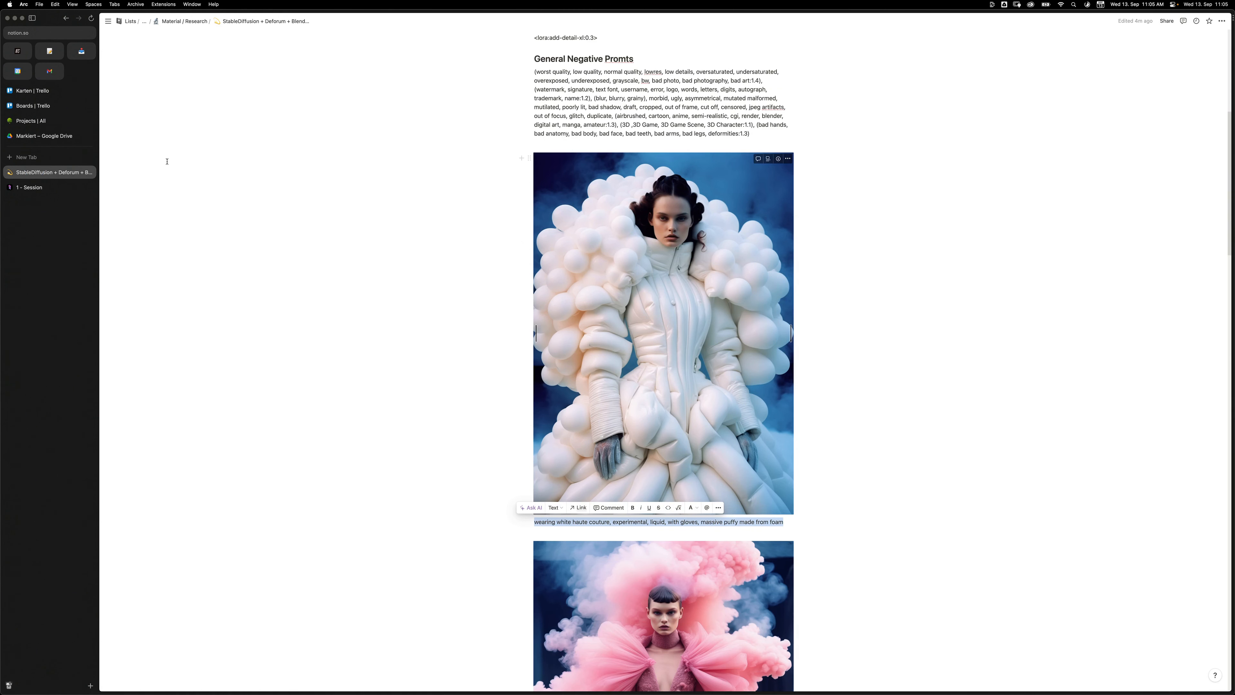
click(30, 188)
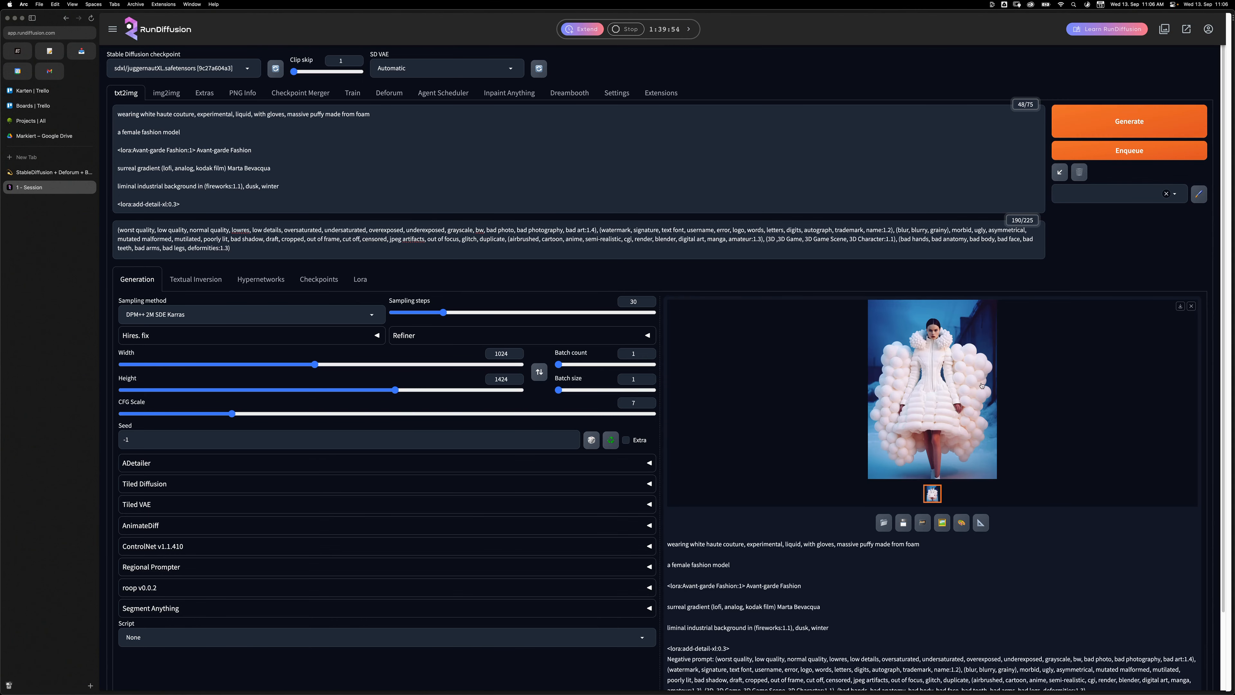
- View the generated image enlarged and compare it with the white foam outfit picture in the notes
click(944, 371)
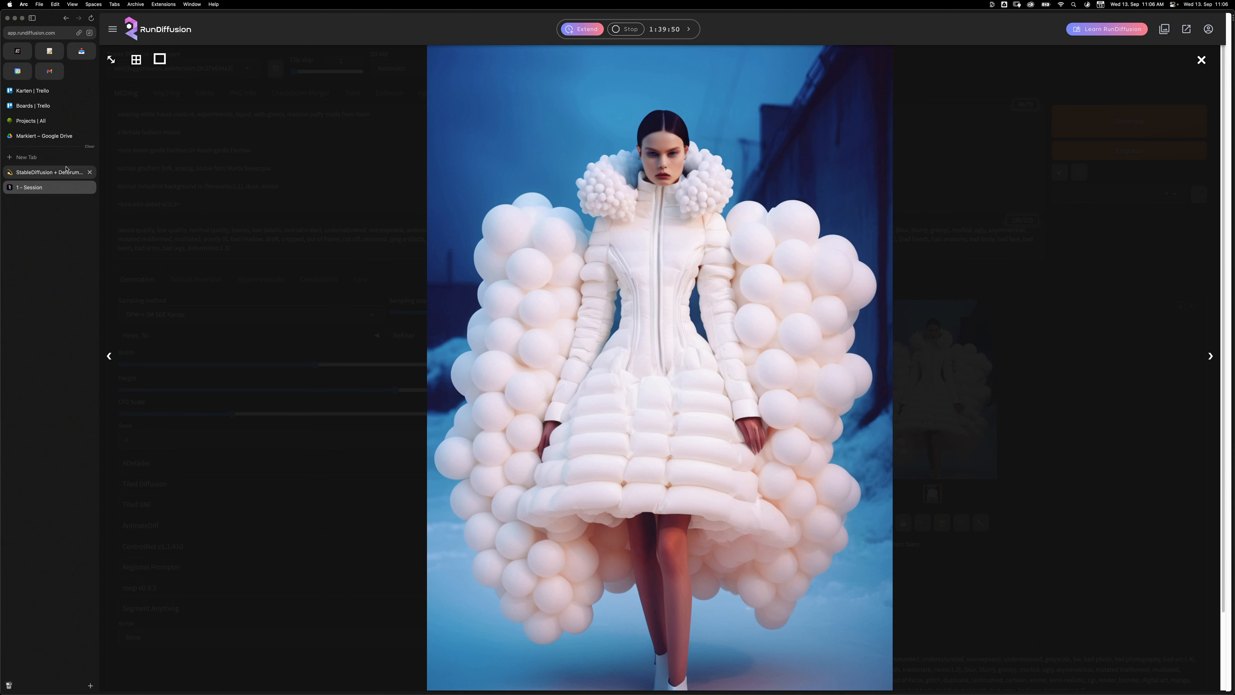
click(49, 172)
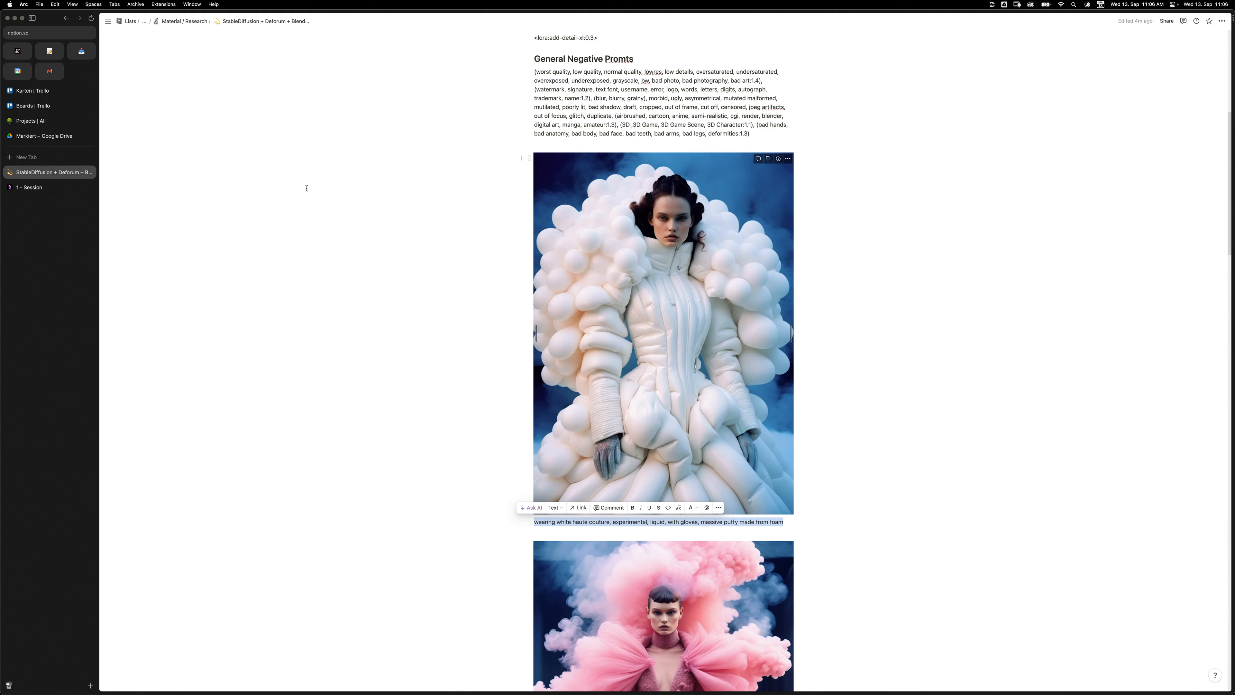
click(29, 187)
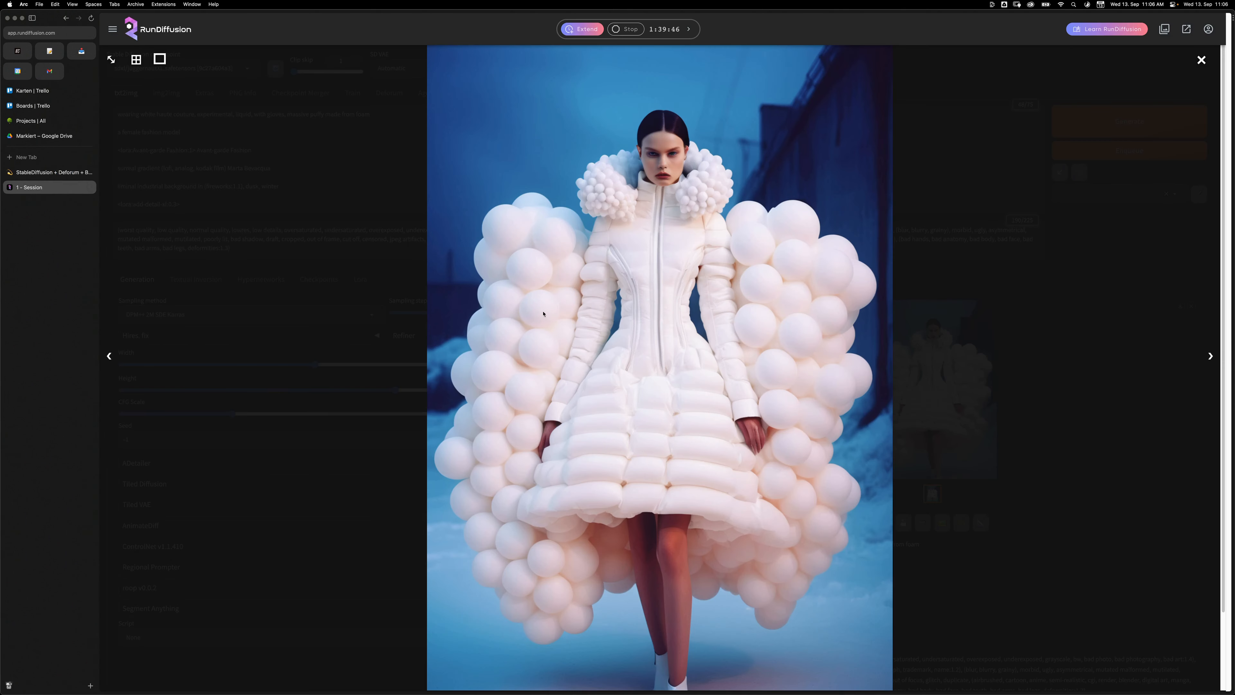
click(424, 285)
- Review the whole positive prompt at a larger page size, focusing on the outfit line about white haute couture
click(189, 138)
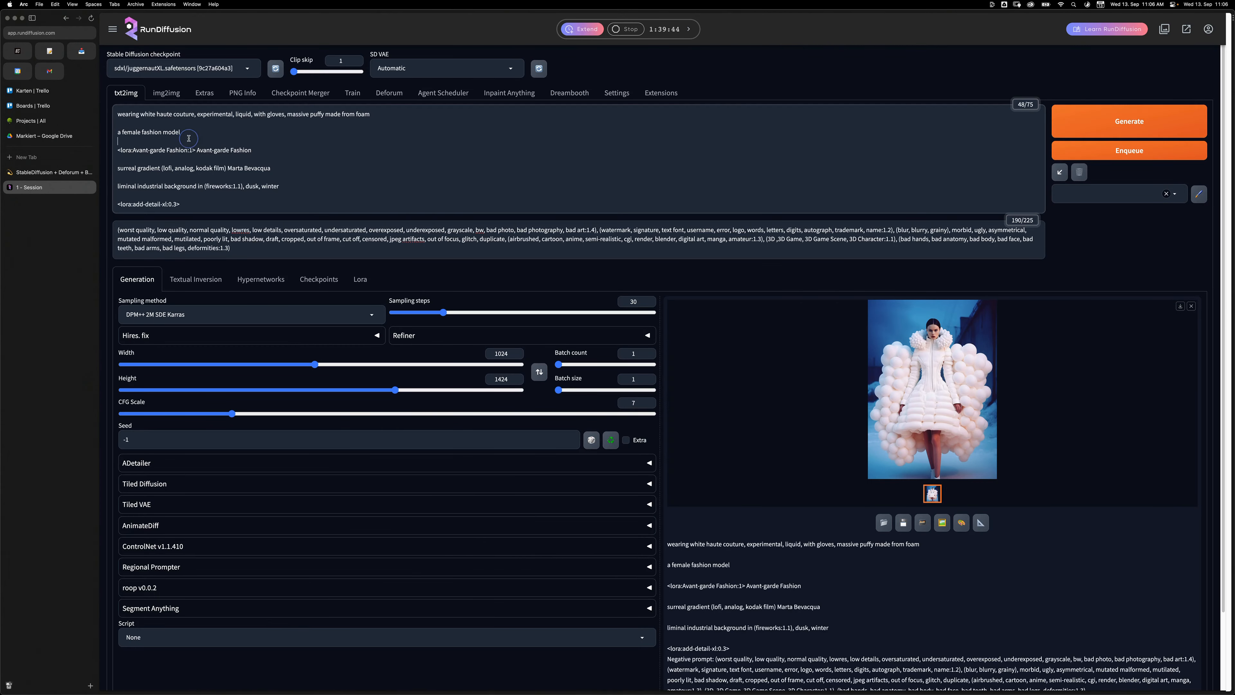
key(super+plus)
key(super+plus)
key(super+plus)
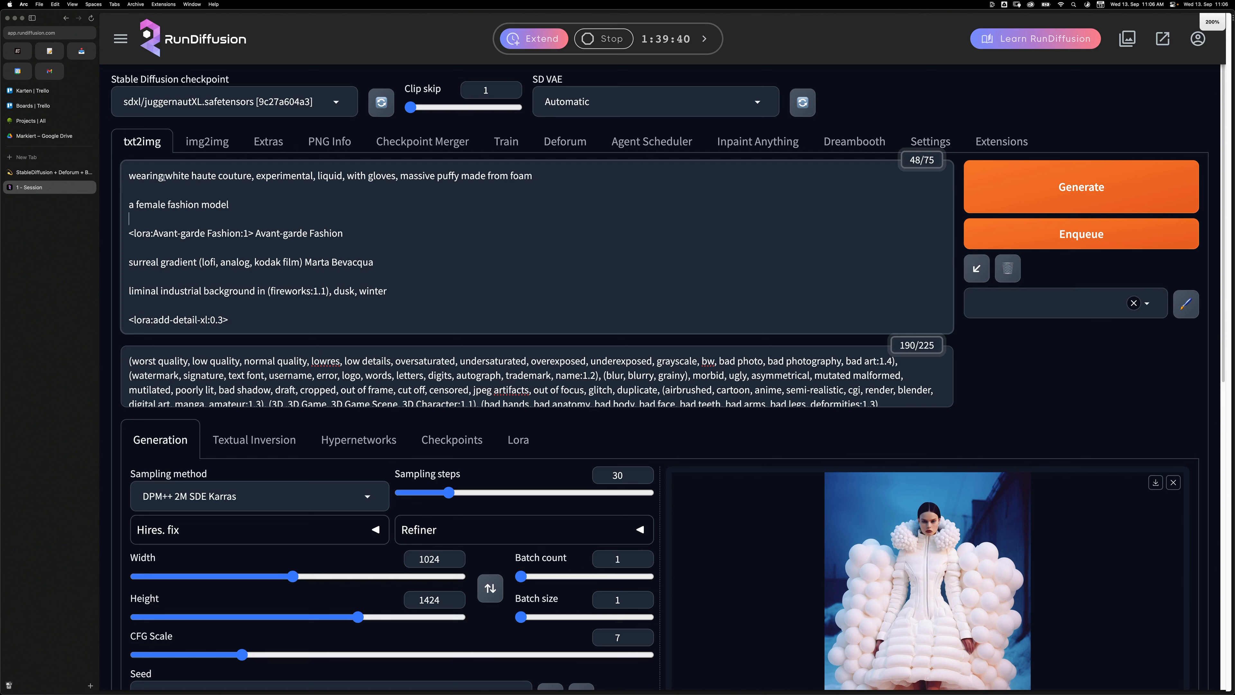
drag(128, 175, 347, 176)
click(252, 231)
drag(128, 174, 256, 317)
click(255, 317)
drag(239, 321, 139, 179)
click(191, 190)
mouse_move(129, 176)
mouse_down()
mouse_move(556, 180)
mouse_move(122, 176)
mouse_up()
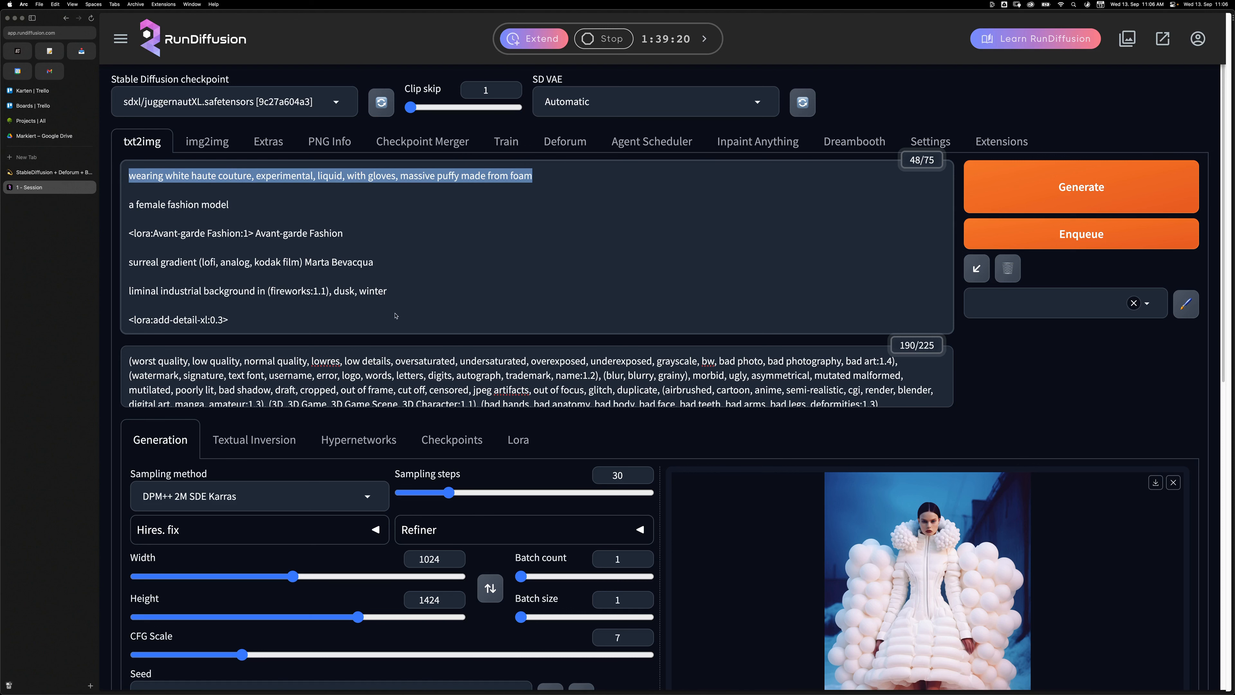
- Examine the "a female fashion model" line and the Avant-garde Fashion LoRA tag, and review the negative prompt
click(179, 221)
drag(236, 205, 125, 206)
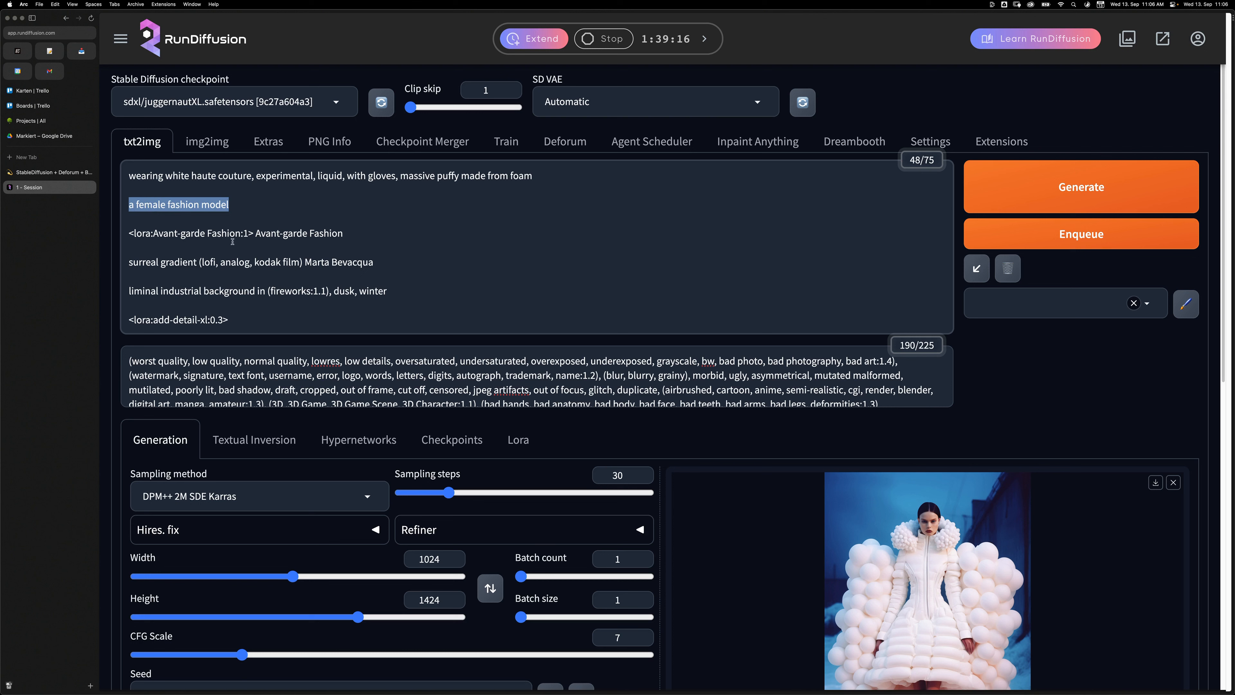
drag(340, 237, 127, 238)
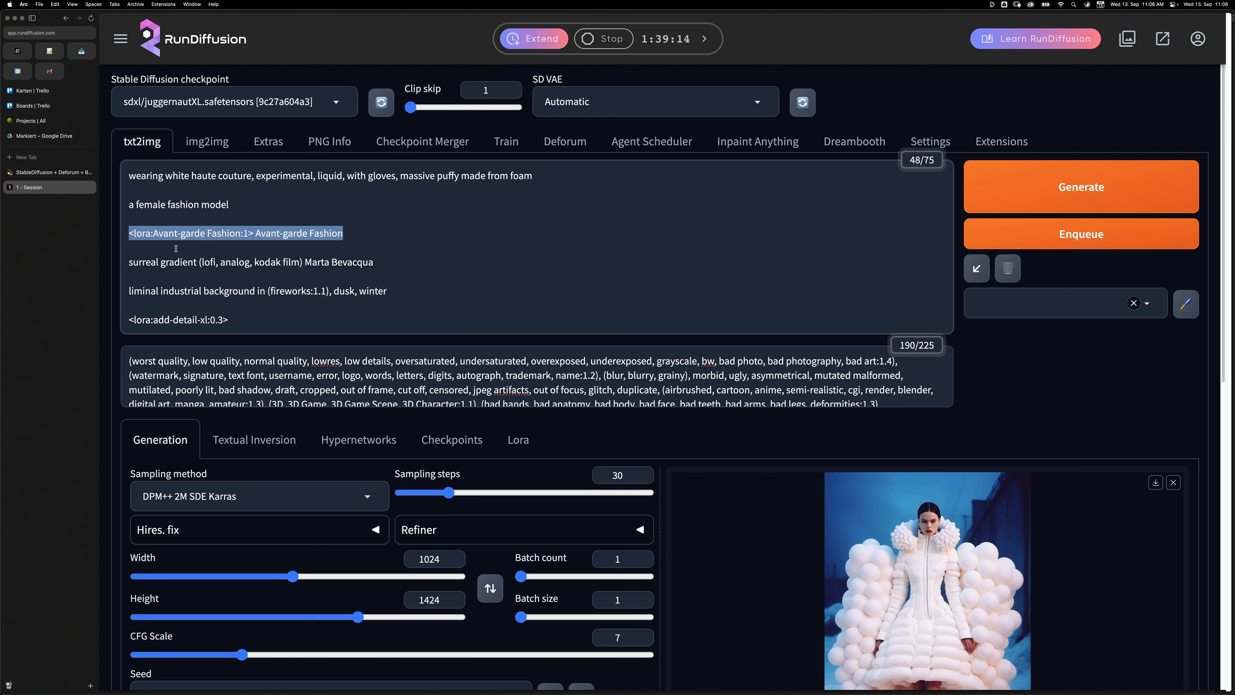
click(166, 244)
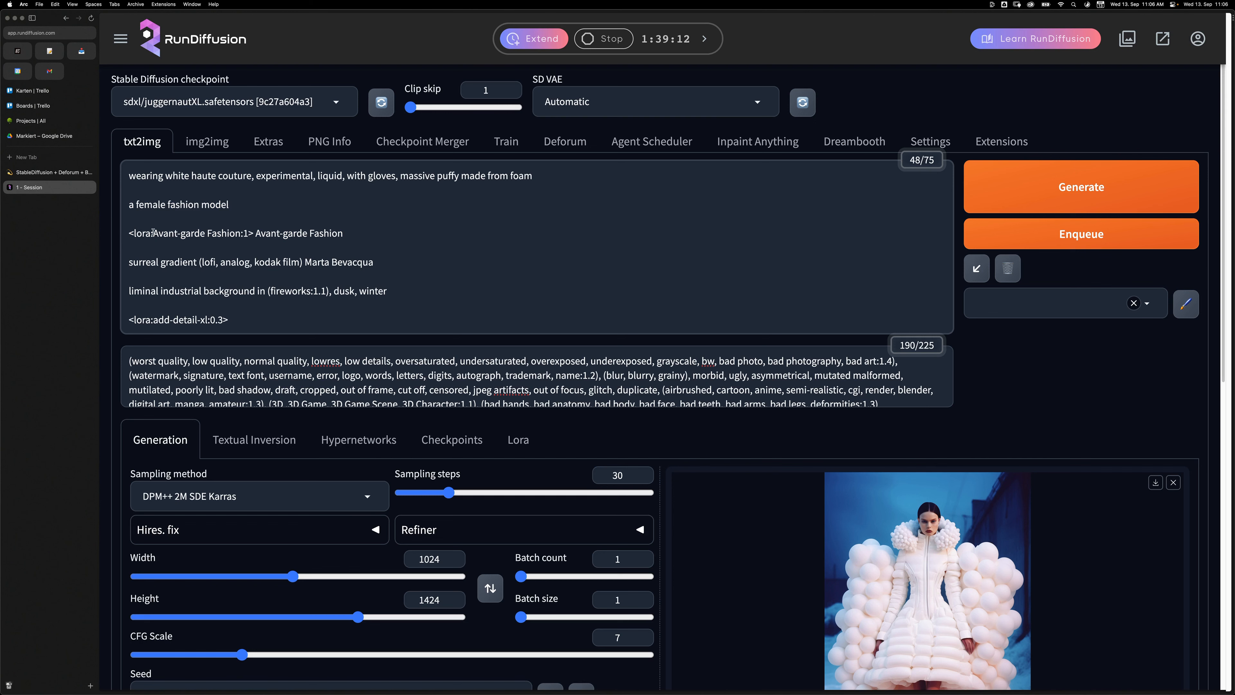
drag(157, 233, 240, 235)
click(236, 244)
scroll(820, 437, down, 3)
scroll(480, 322, up, 2)
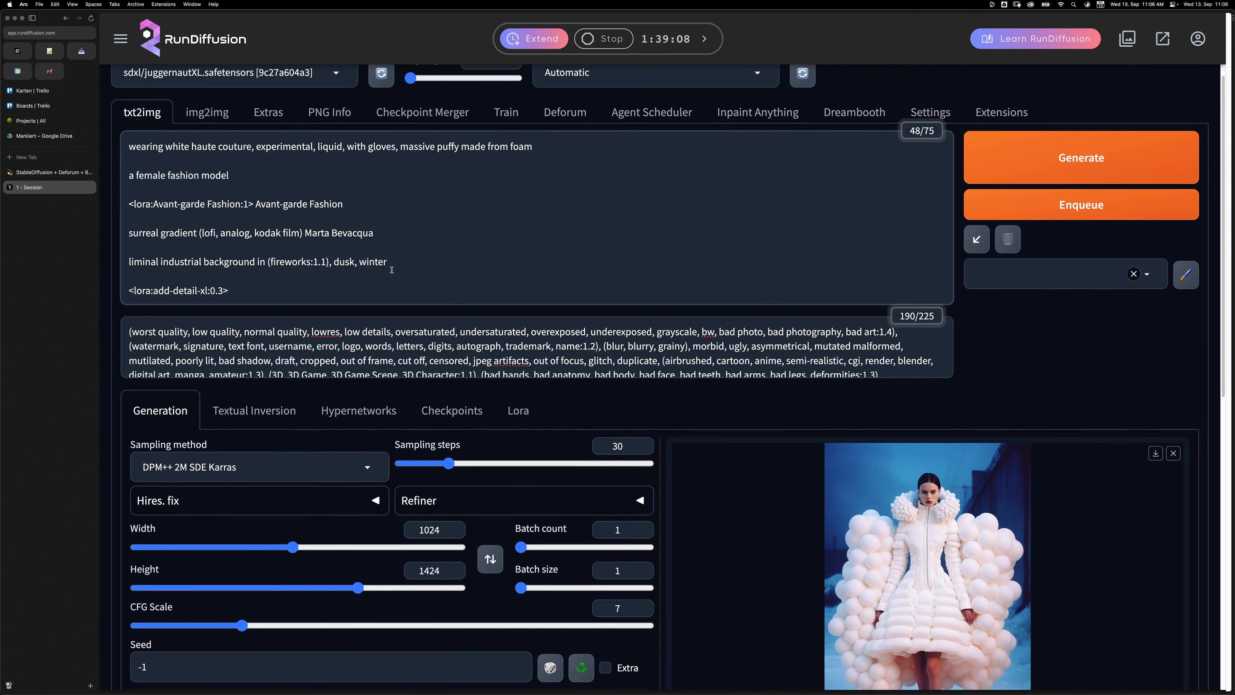
scroll(222, 163, up, 1)
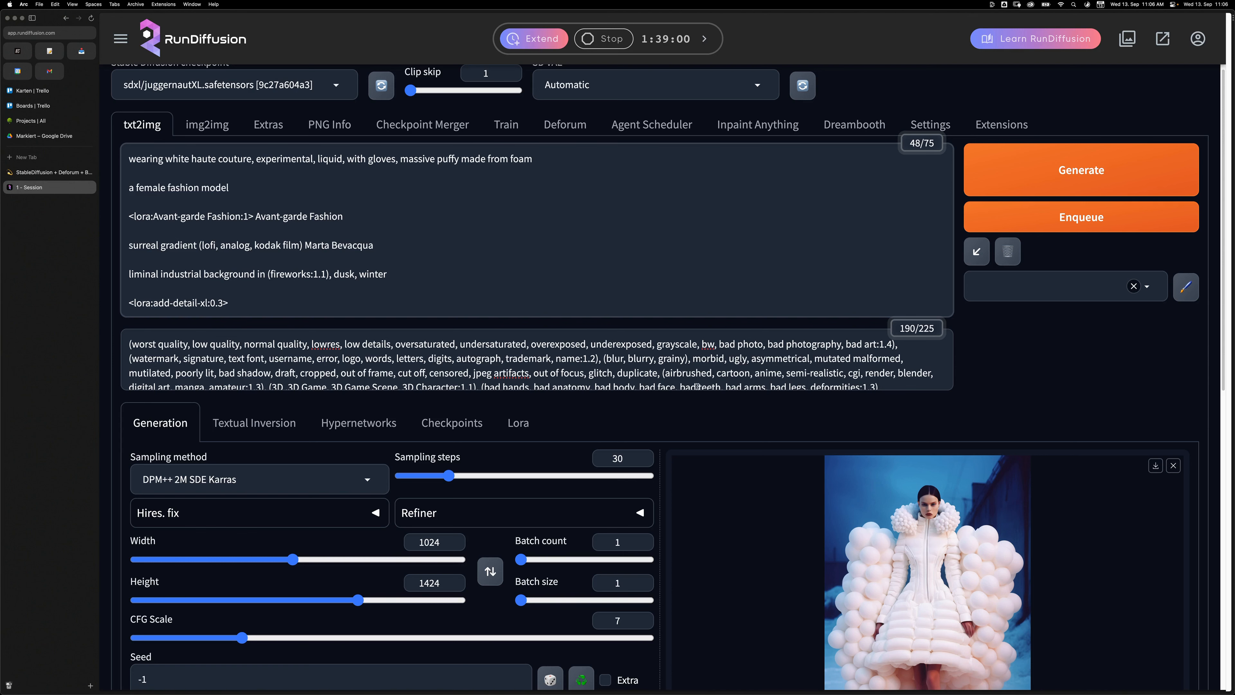
scroll(700, 385, down, 1)
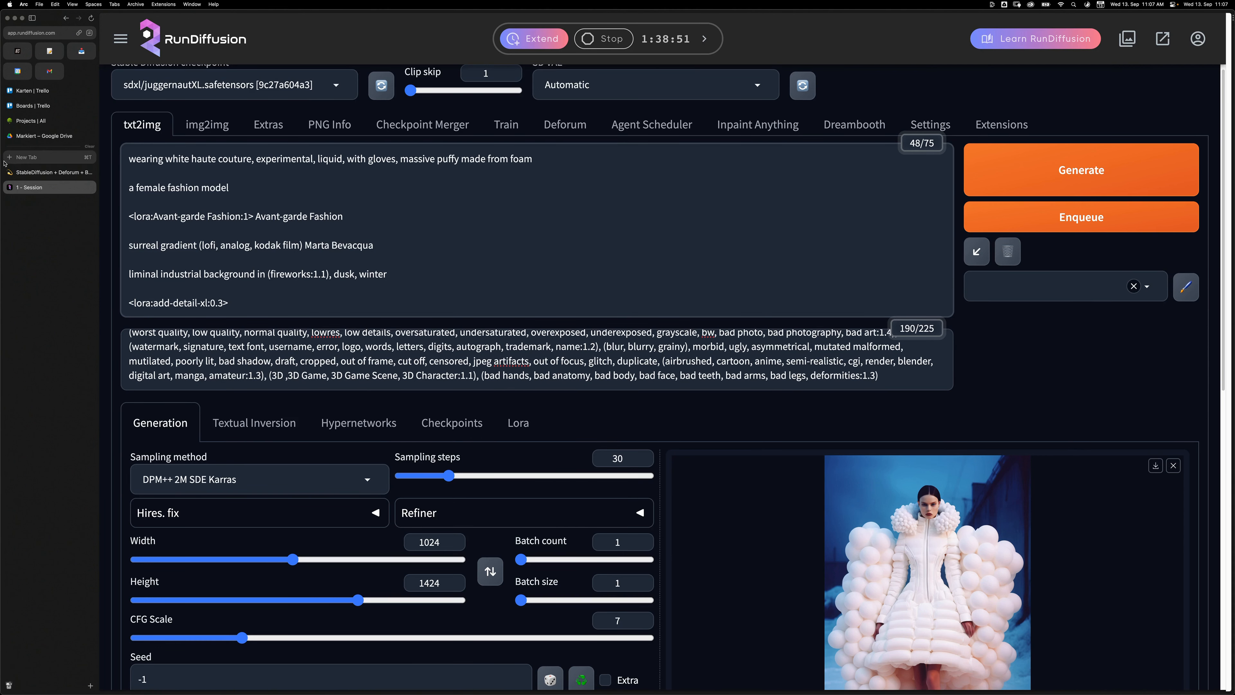
- Open the Avant-garde Fashion SD XL LoRA page on Civitai from the notes, view its download details, and close it
click(52, 172)
scroll(551, 248, up, 5)
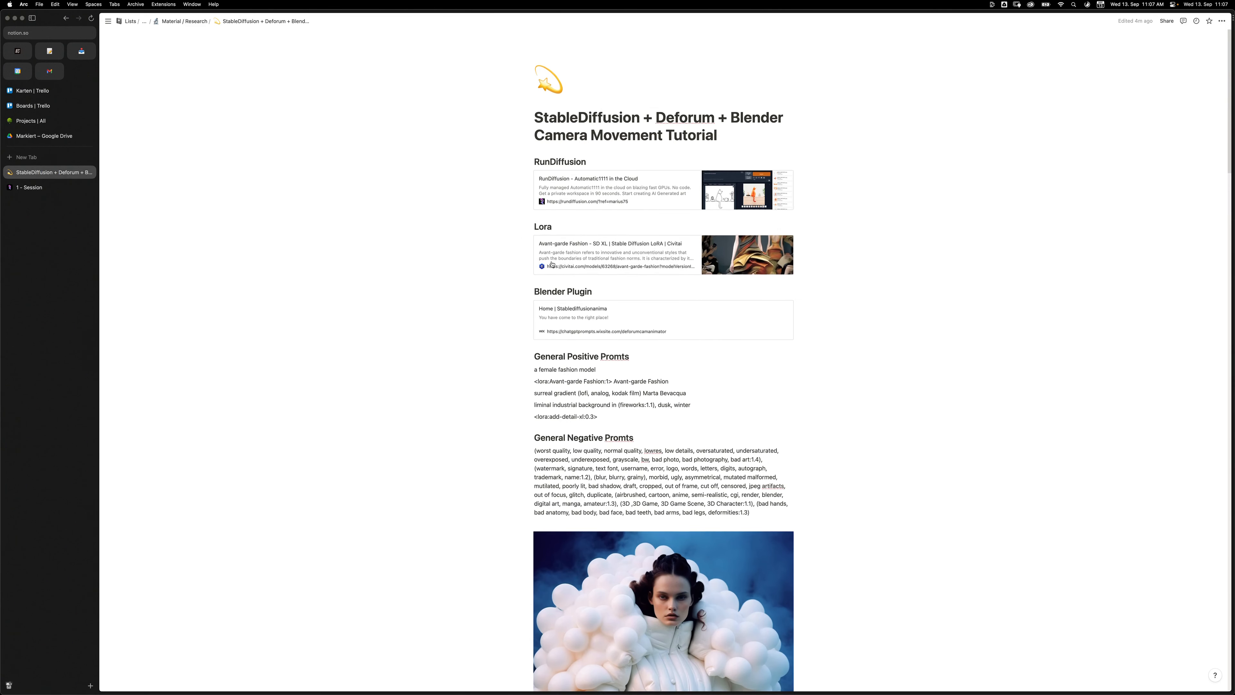
click(584, 255)
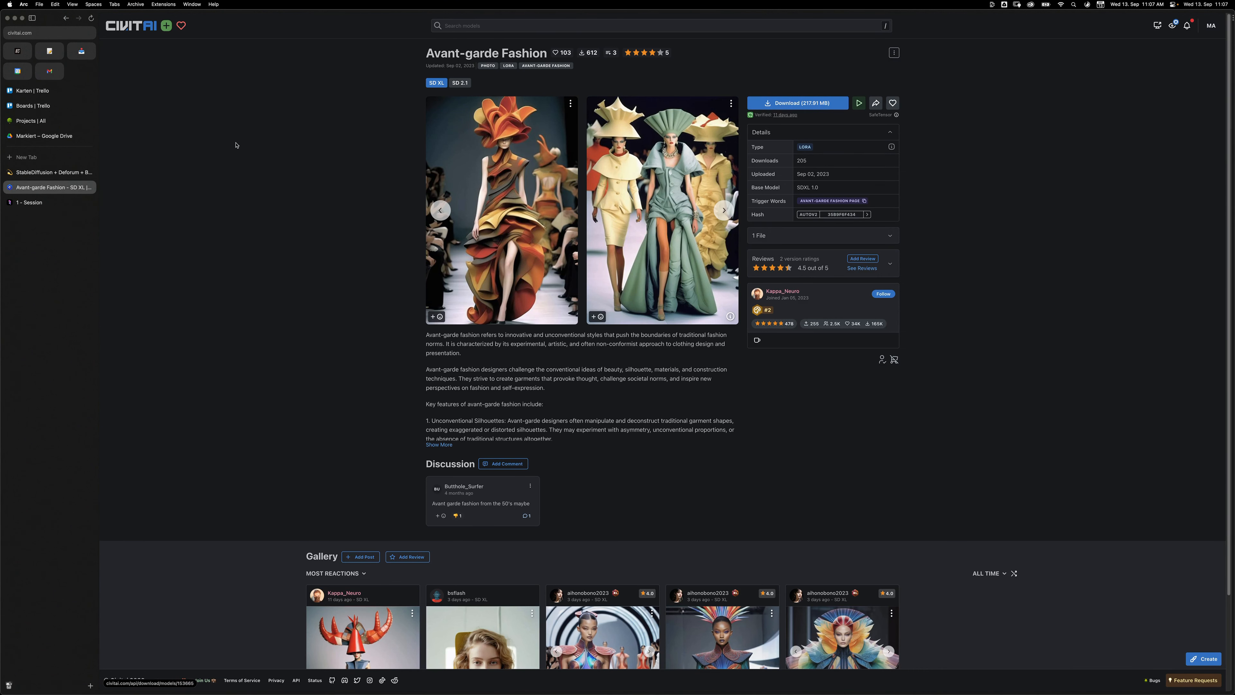
click(92, 189)
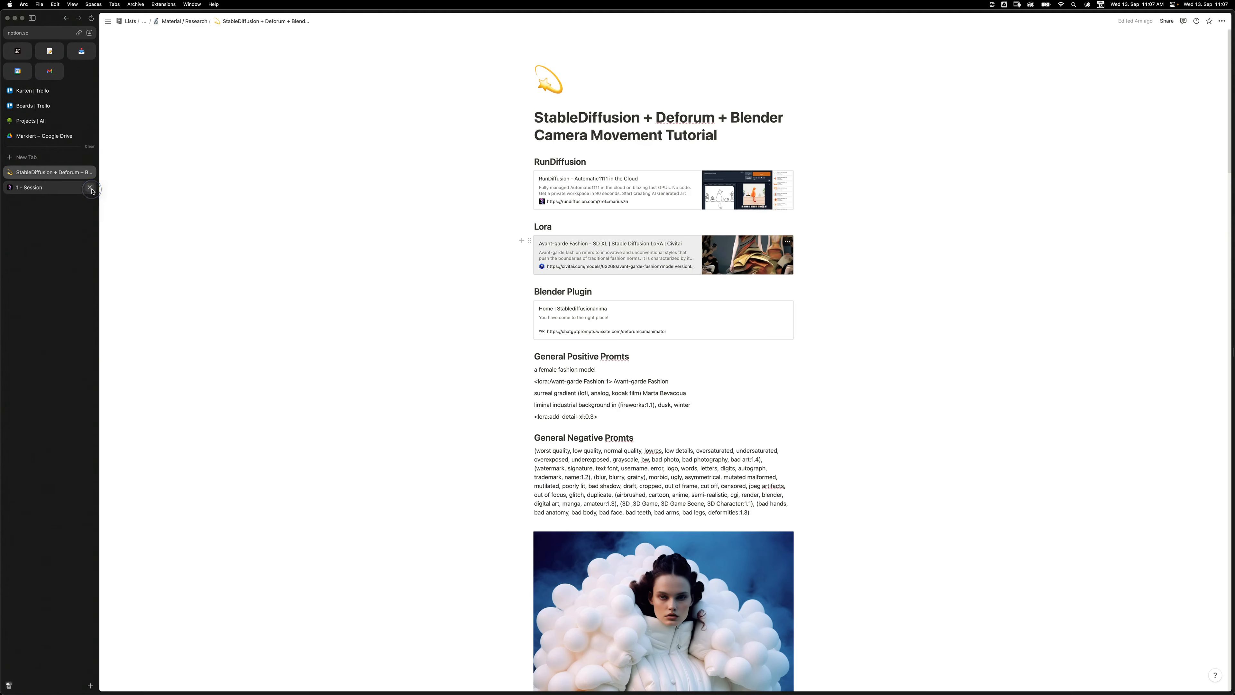
- Open the models/lora folder in the RunDiffusion file browser, and check the Lora section in the session
click(58, 189)
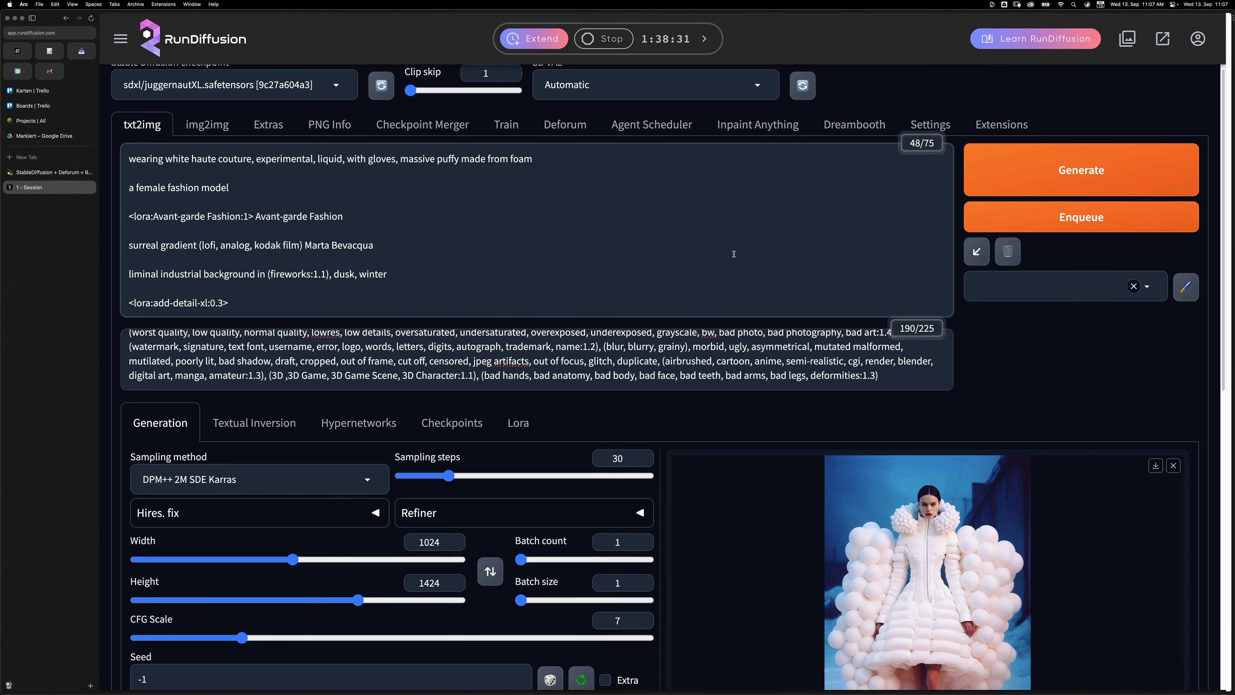
key(super+0)
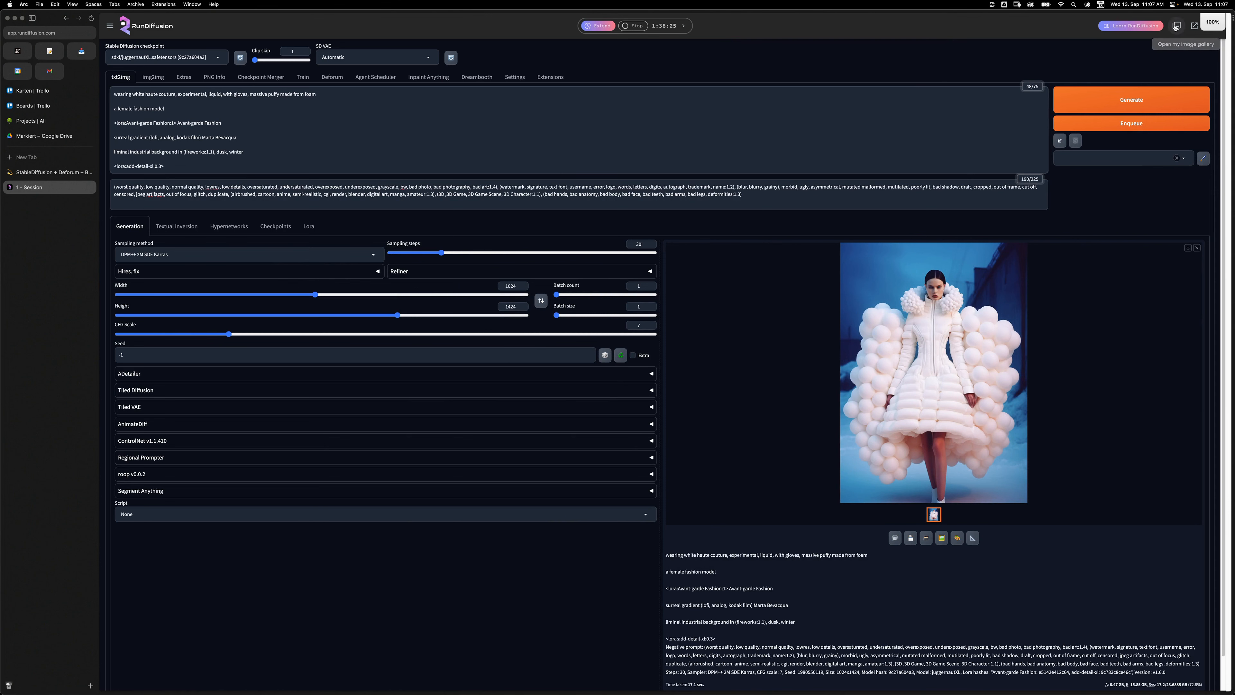
click(1194, 27)
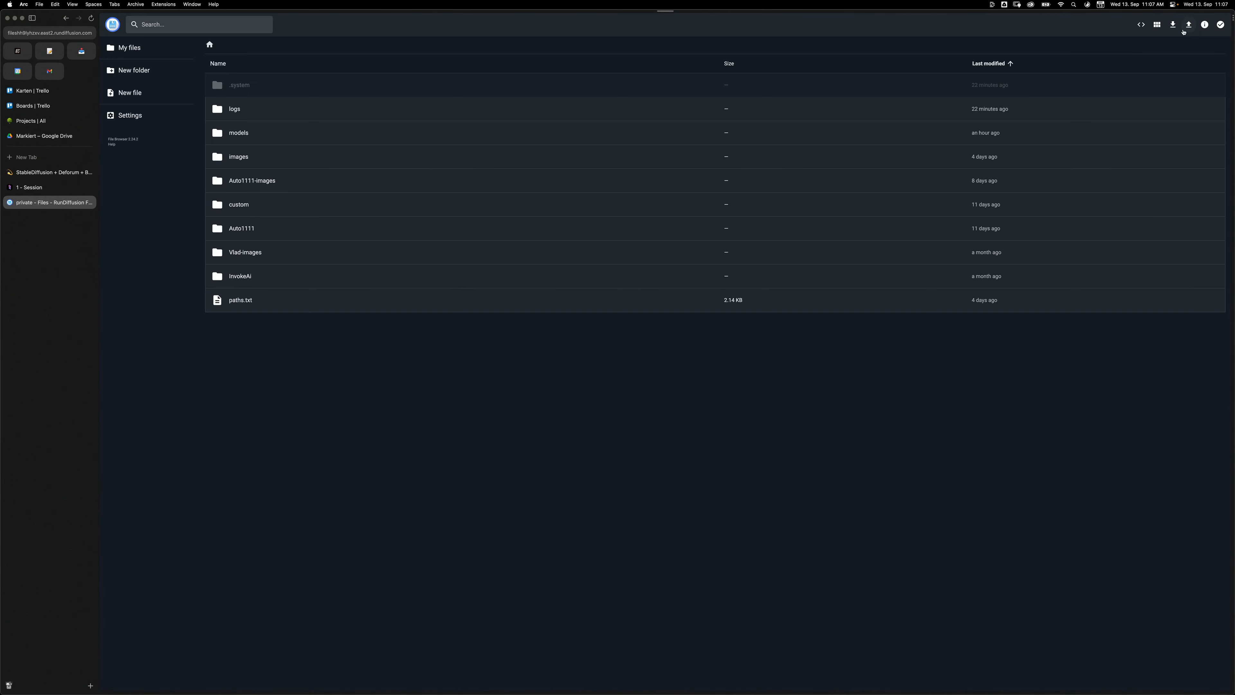
double_click(239, 138)
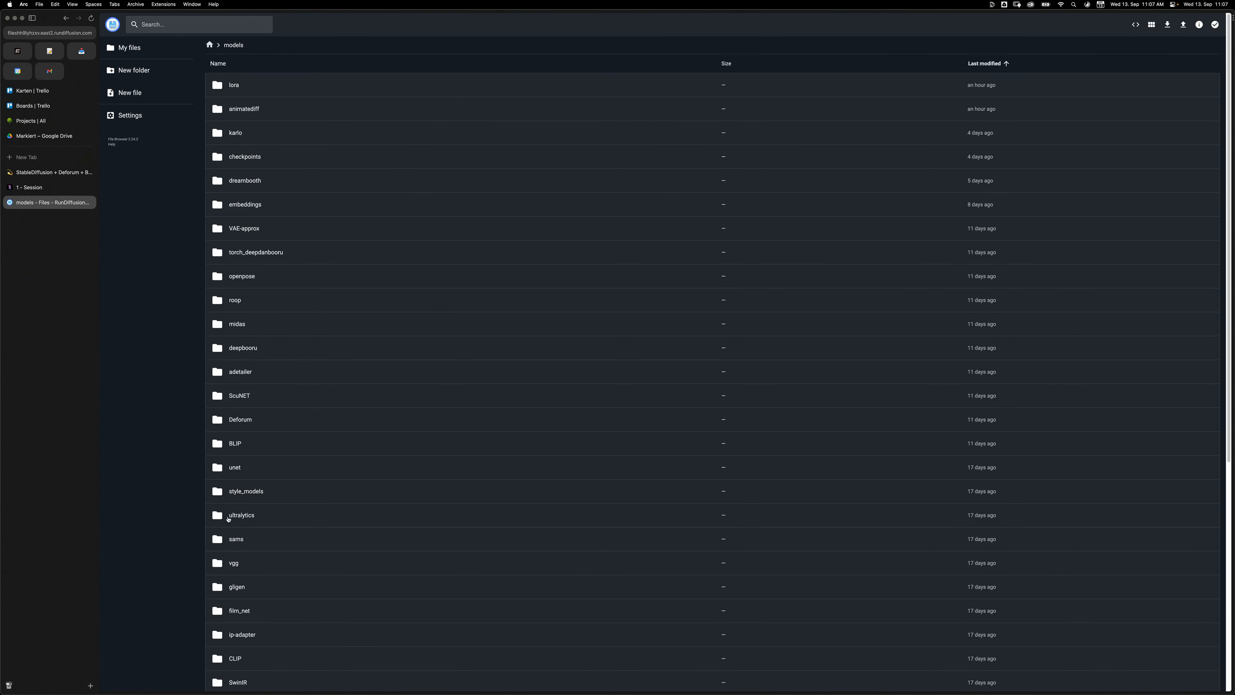
double_click(234, 88)
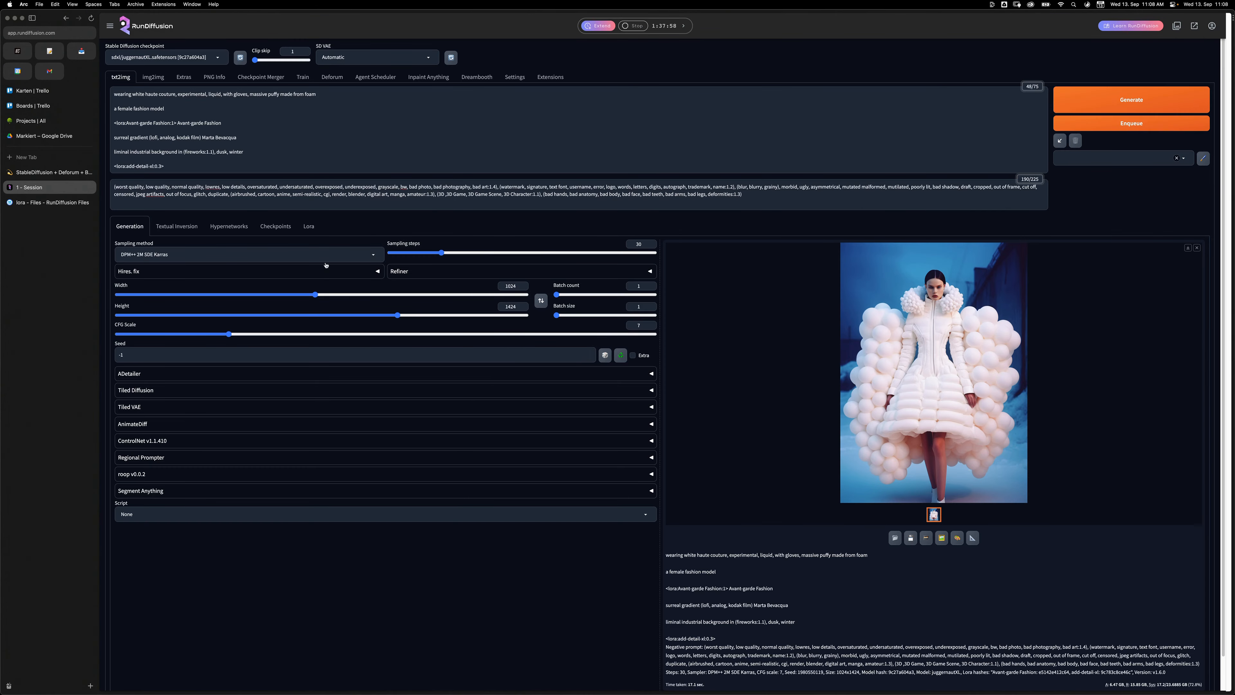
click(309, 226)
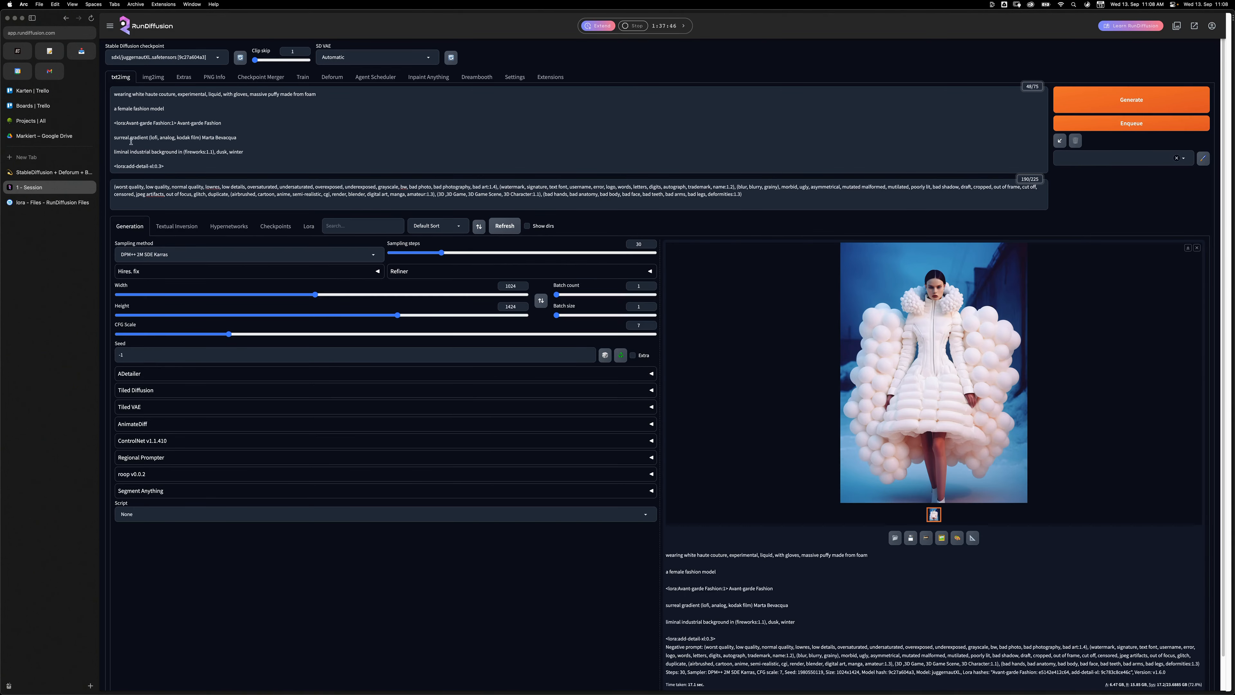
- Examine the prompt line "<lora:Avant-garde Fashion:1> Avant-garde Fashion" against the generated image at a larger page size
key(super+equal)
key(super+equal)
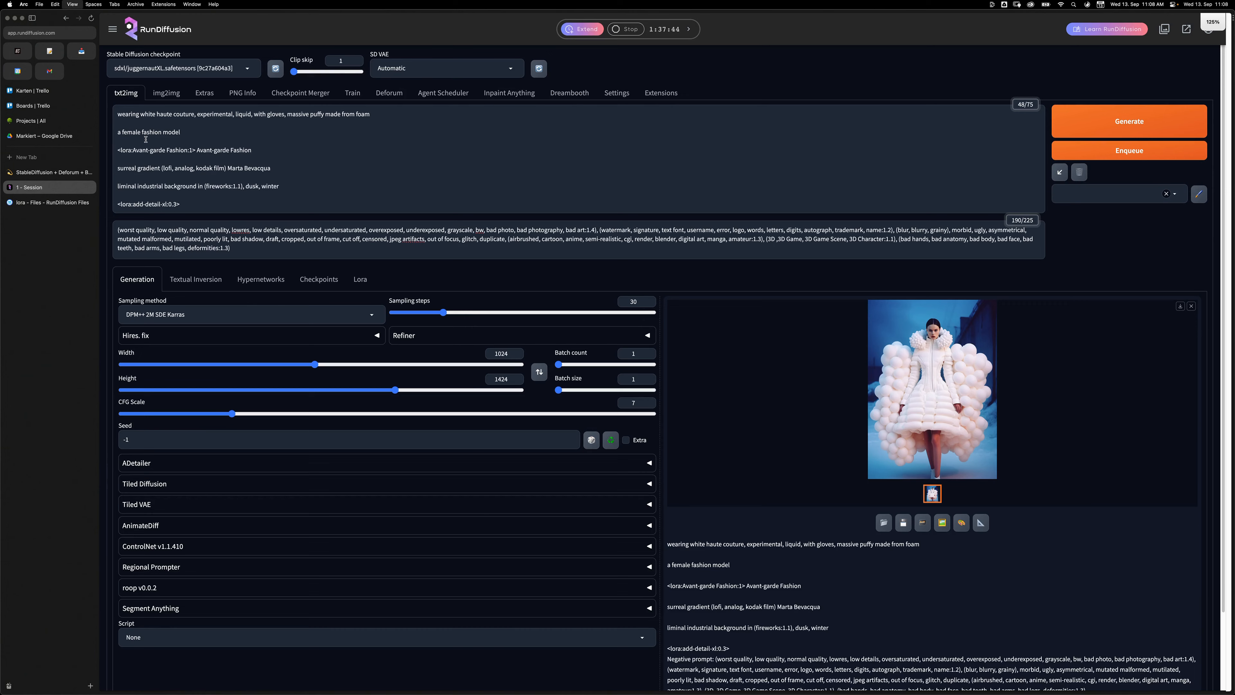
key(super+equal)
drag(292, 182, 75, 180)
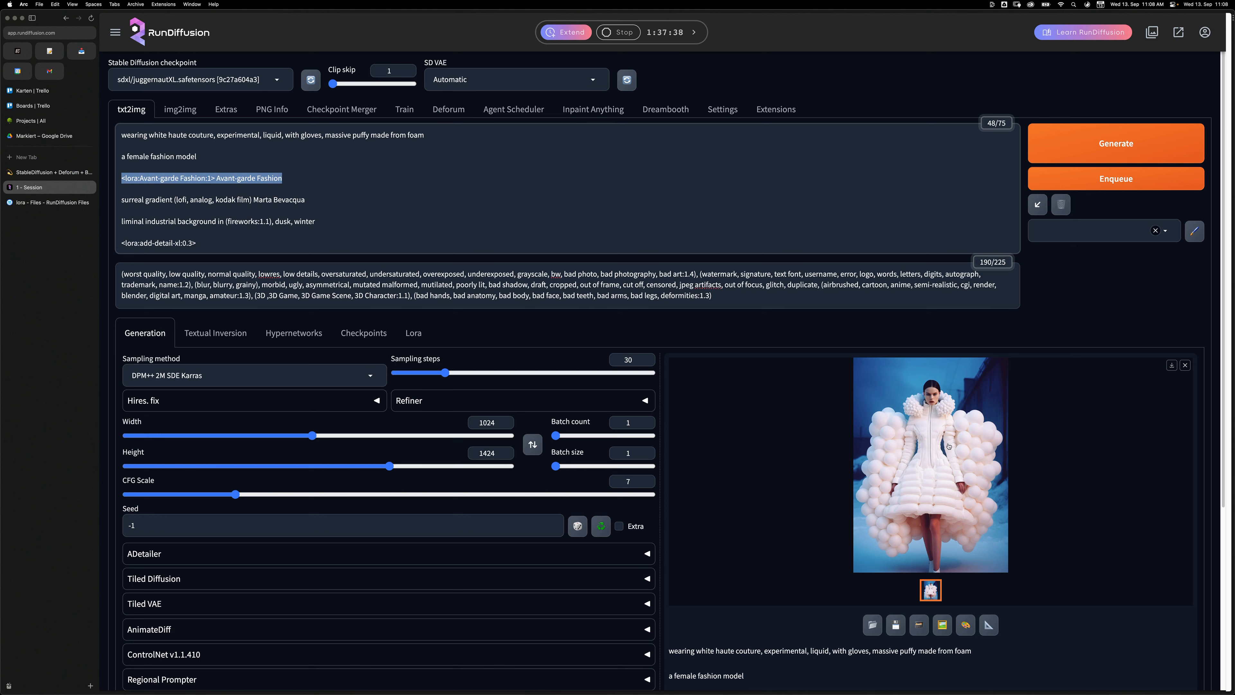
click(326, 198)
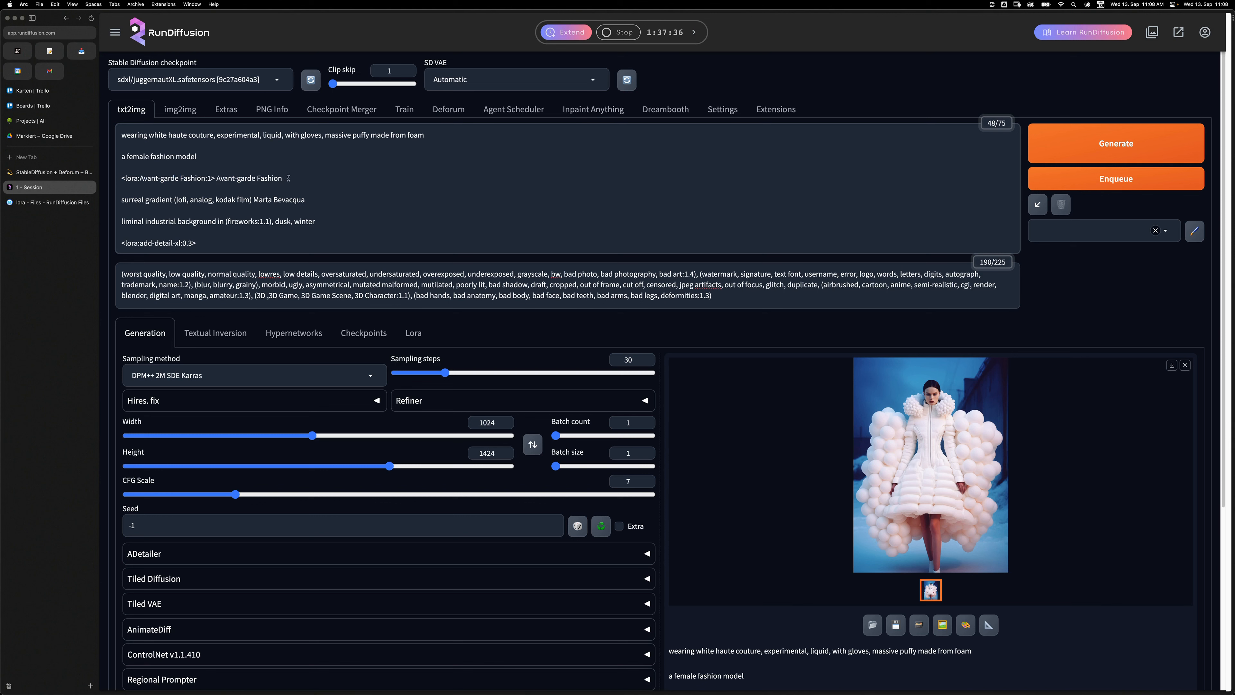
drag(289, 178, 105, 178)
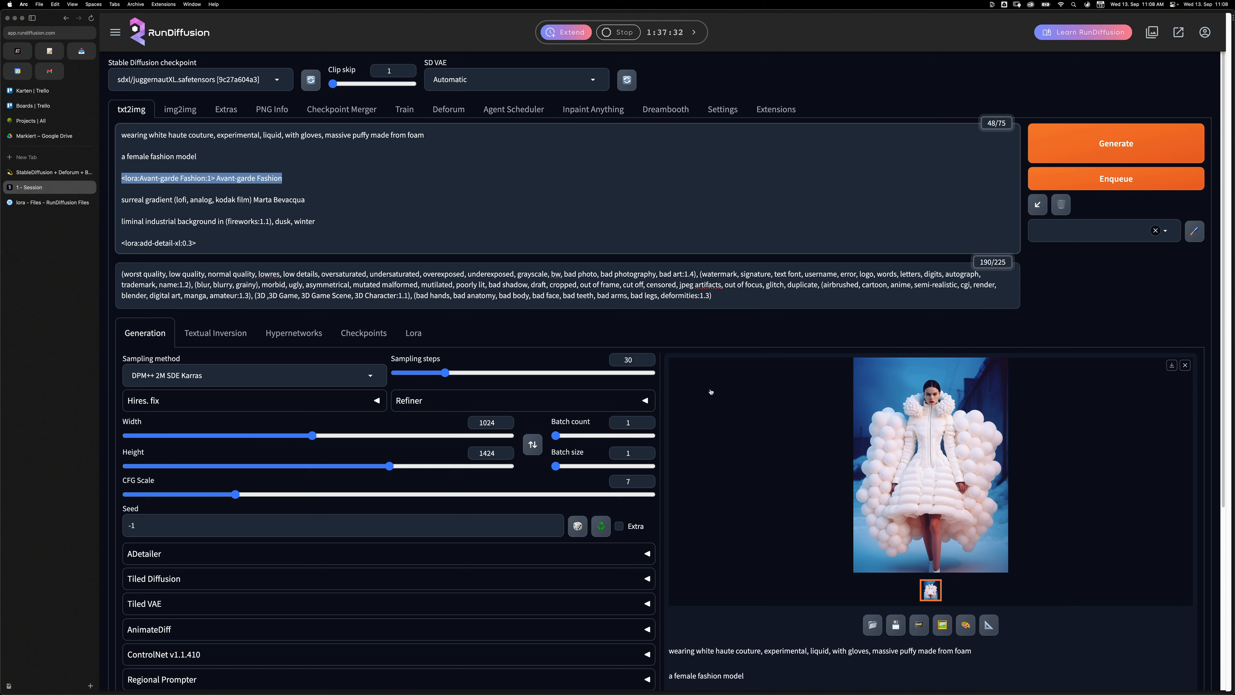
click(277, 214)
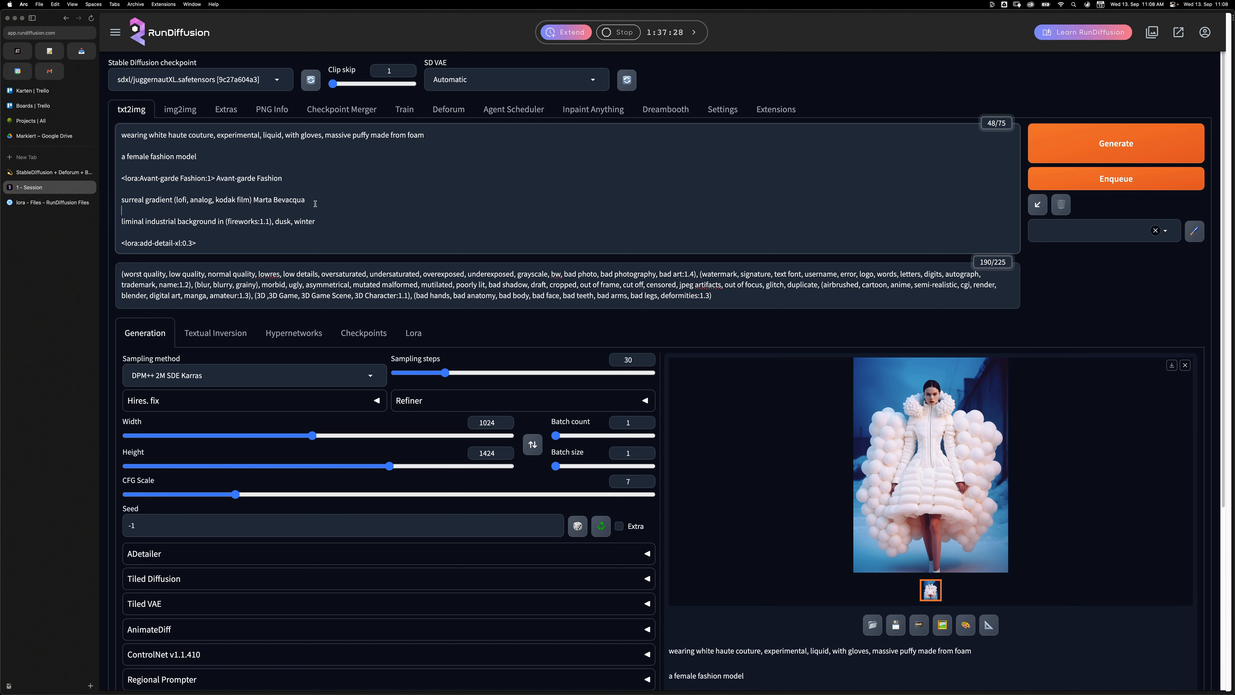
- Examine the style line "surreal gradient (lofi, analog, kodak film)" and the artist's name at its end
drag(307, 200, 119, 200)
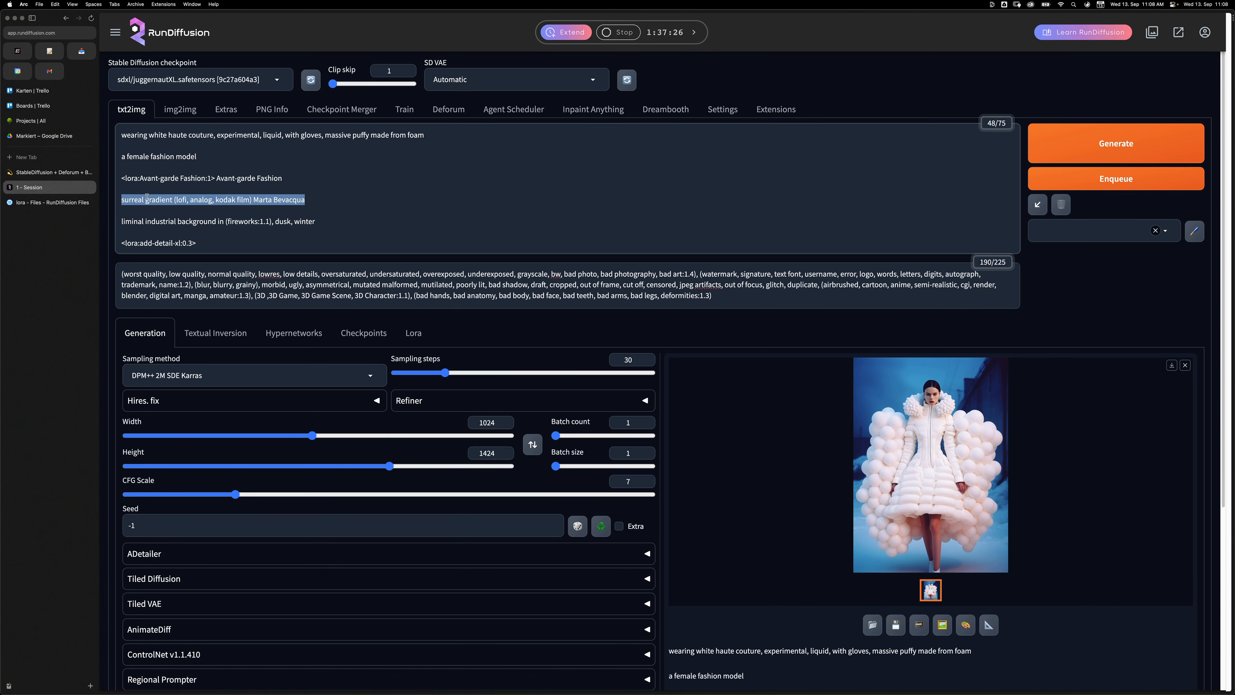
click(308, 199)
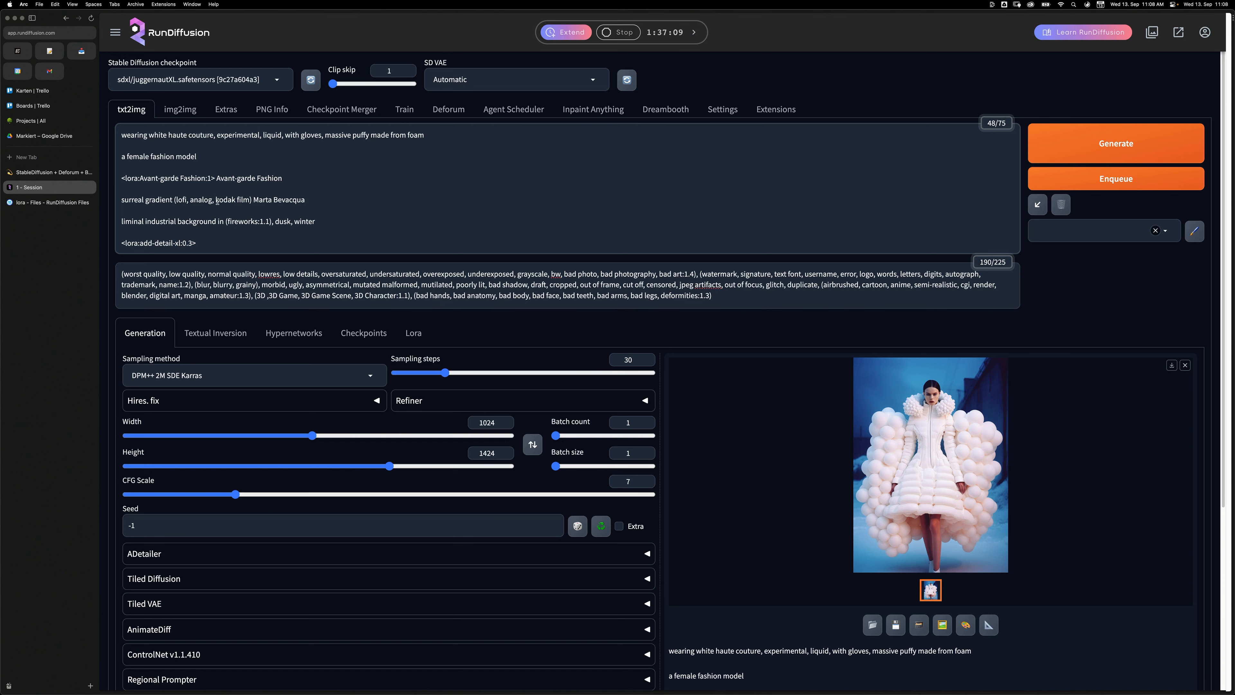
drag(259, 201, 293, 201)
click(300, 199)
drag(317, 201, 119, 200)
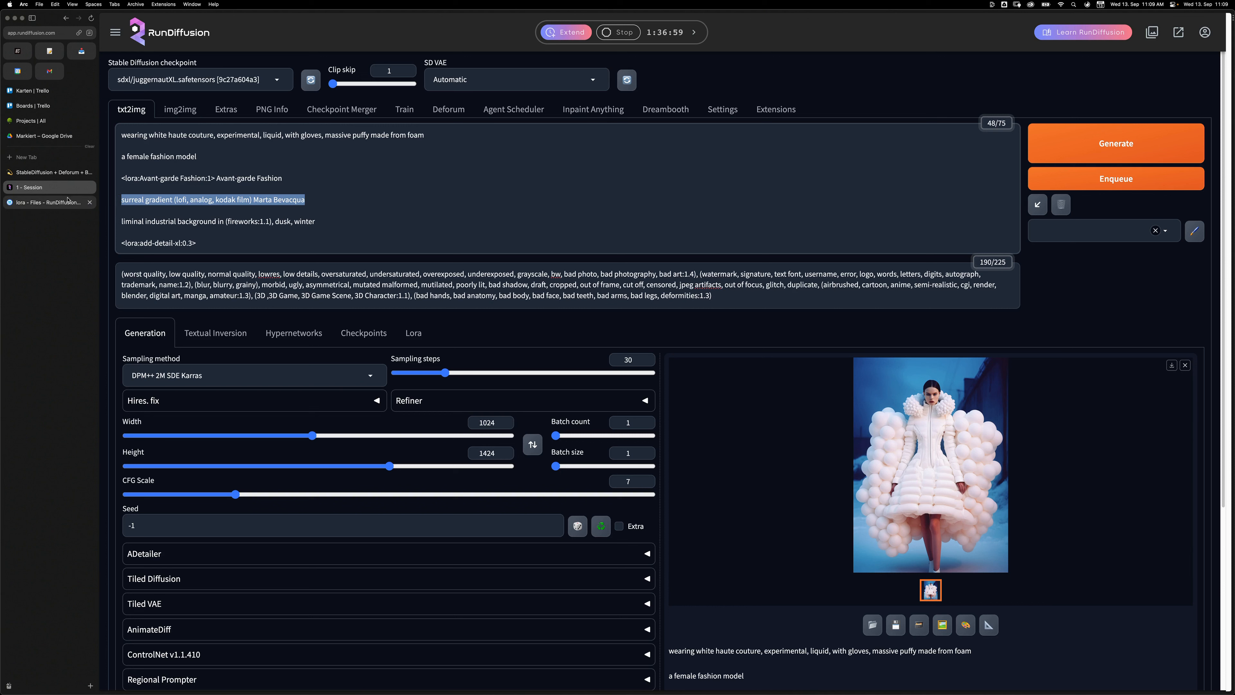
drag(253, 200, 305, 200)
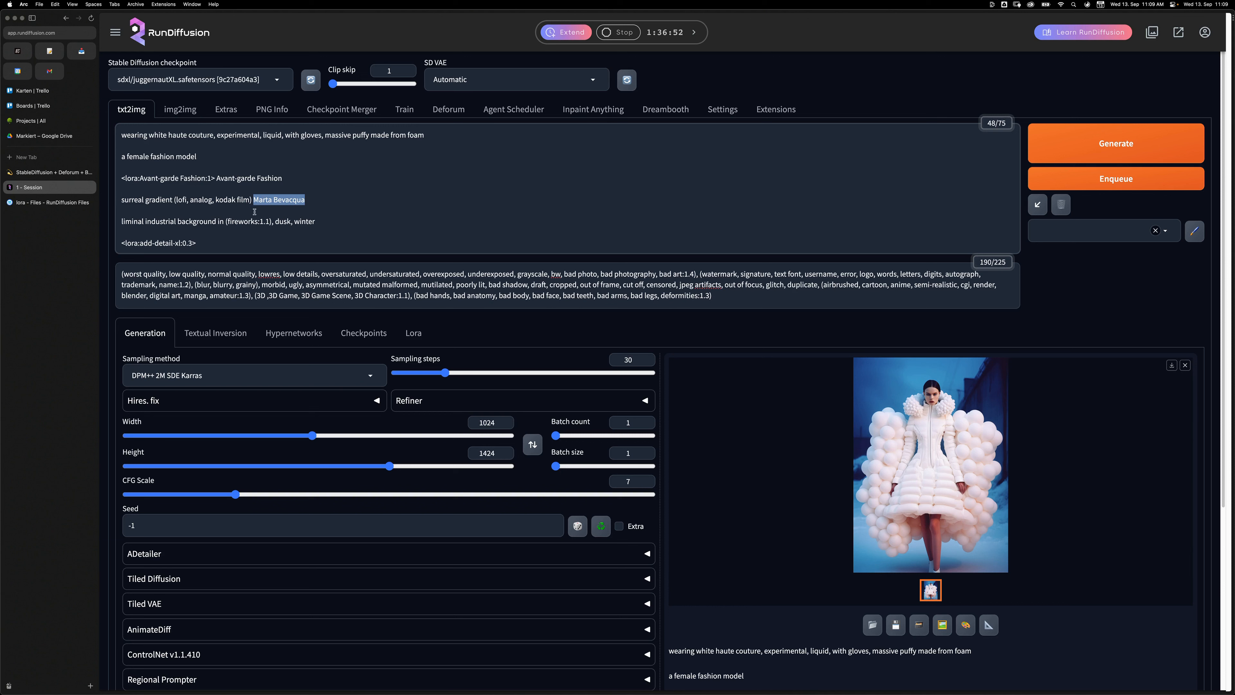
- Set the fireworks weight to 1.4 in the liminal industrial background line of the positive prompt and generate a new image
drag(327, 221, 113, 223)
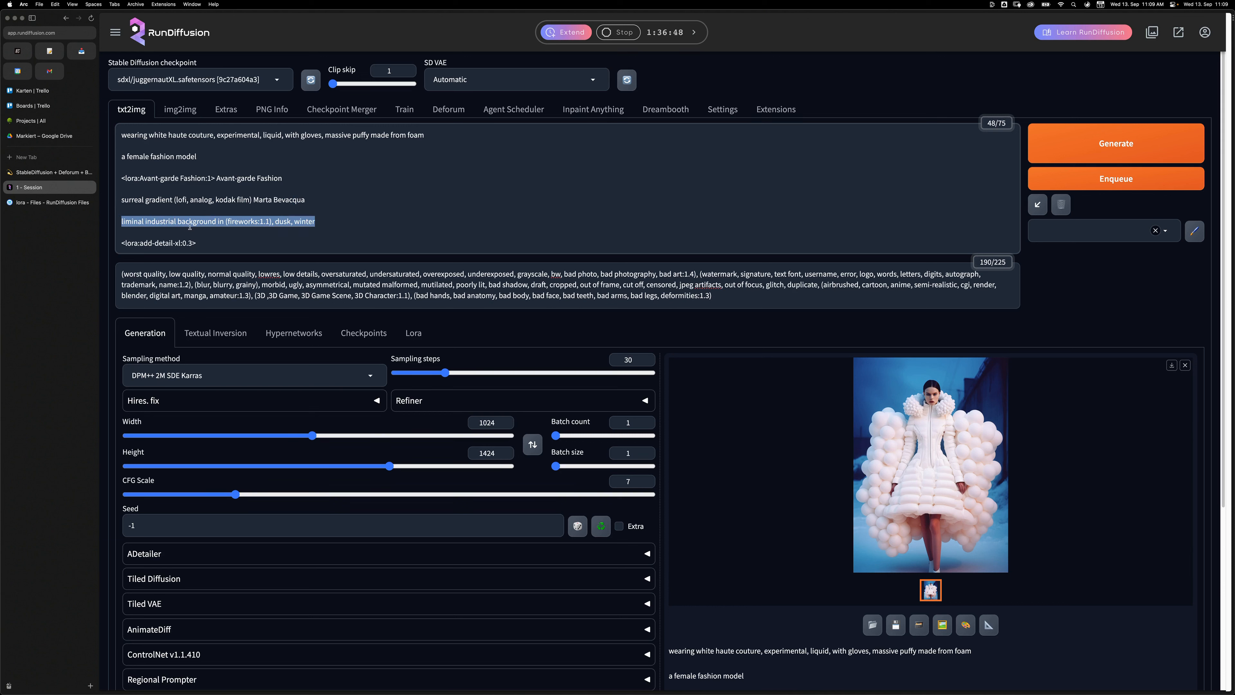
click(148, 226)
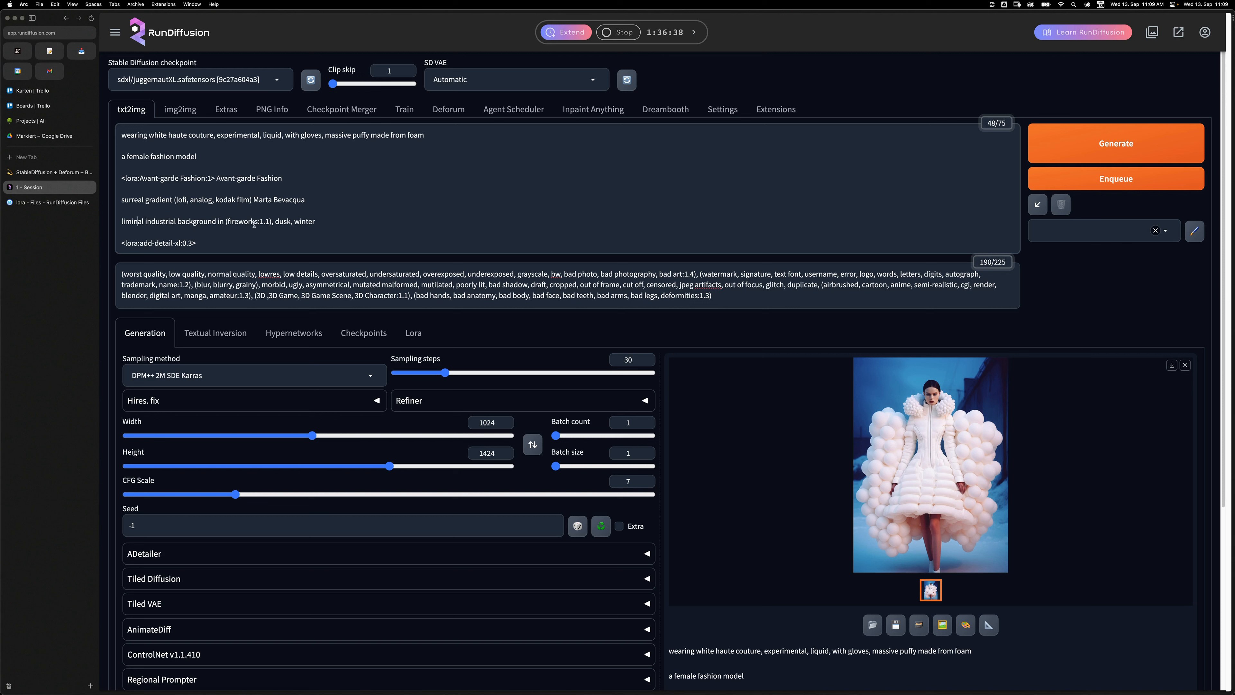
drag(226, 221, 262, 223)
click(271, 236)
drag(225, 221, 269, 226)
click(264, 229)
double_click(269, 222)
text(4)
click(1077, 156)
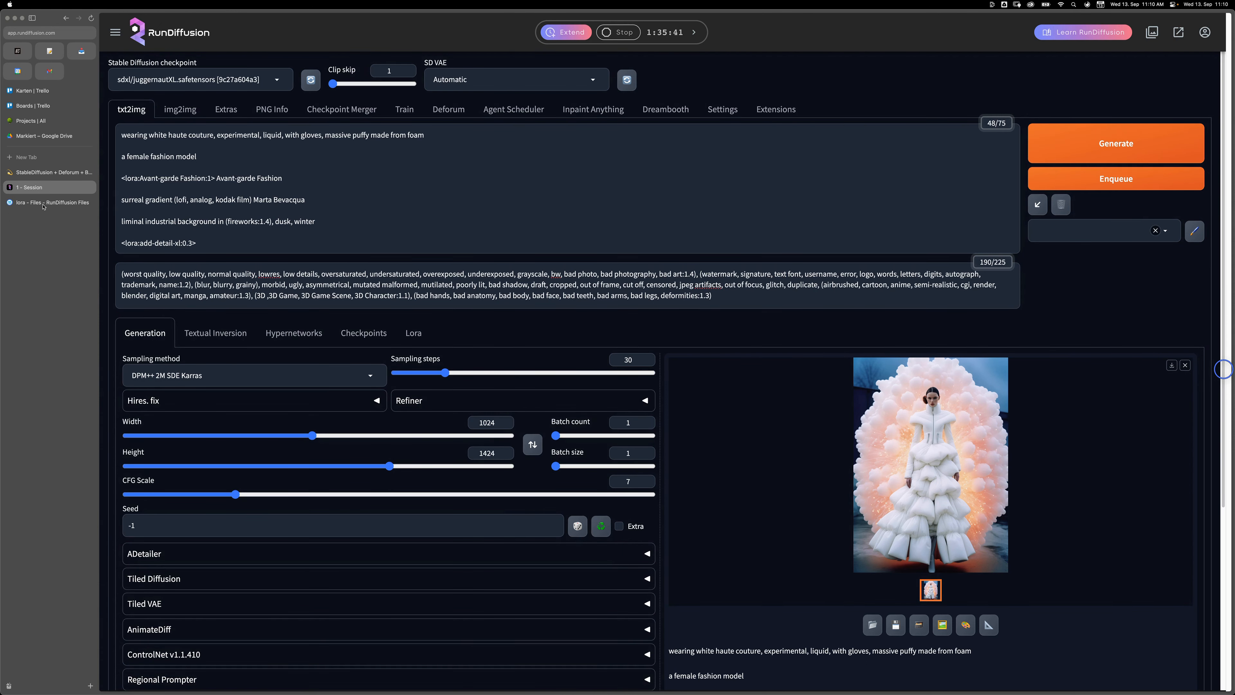
- Set the fireworks weight to 1.3 in the background line under General Positive Promts in the Notion notes
click(46, 172)
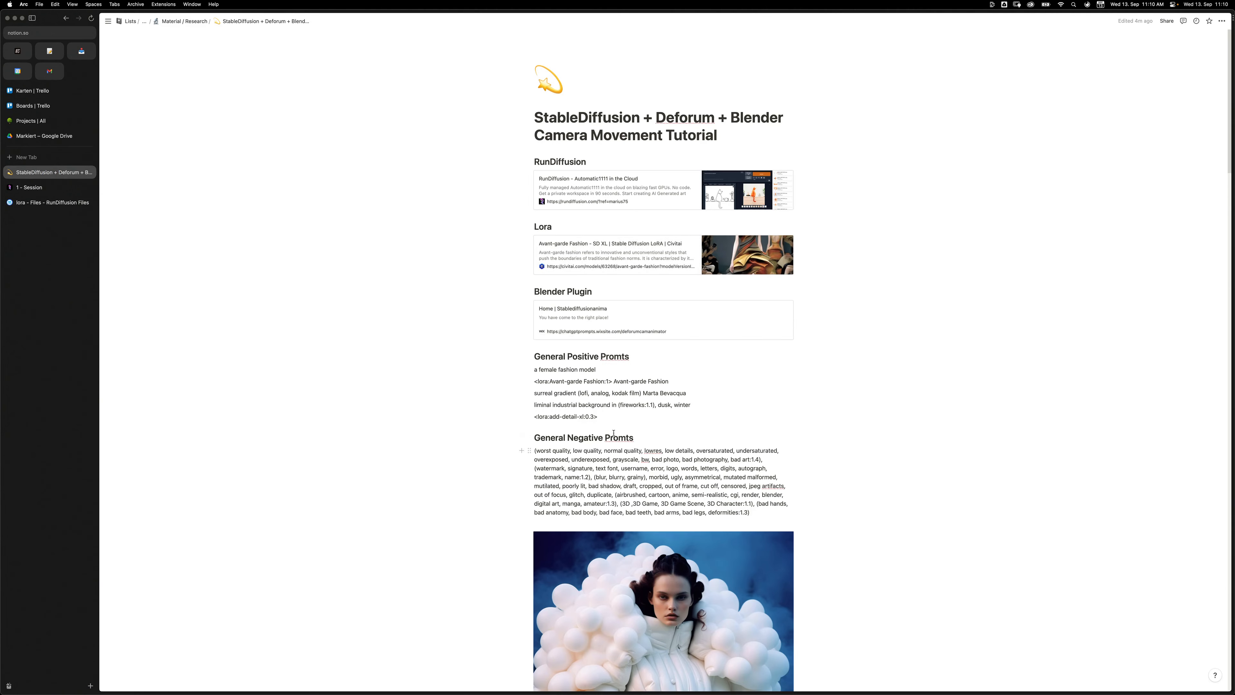
scroll(608, 430, down, 1)
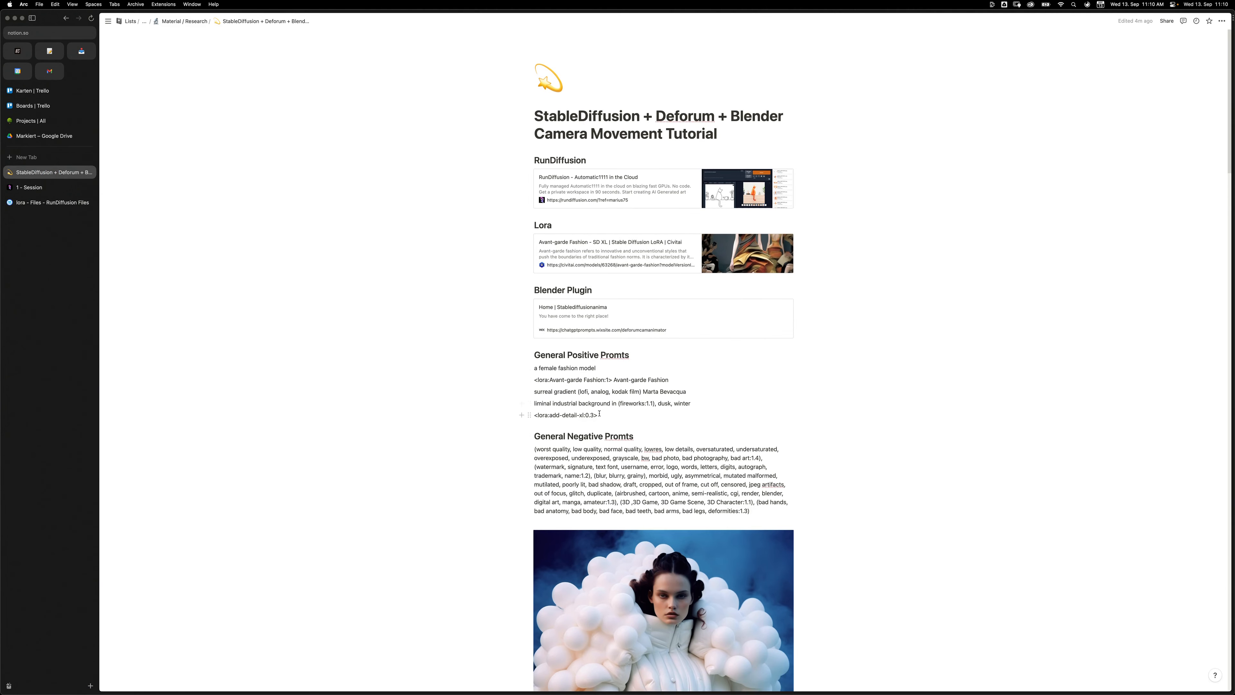
drag(653, 405, 650, 406)
text(4)
drag(654, 405, 650, 406)
text(3)
click(665, 450)
- Examine the prompt line "<lora:add-detail-xl:0.3>" in the RunDiffusion session and find its model among the available LoRAs
click(29, 188)
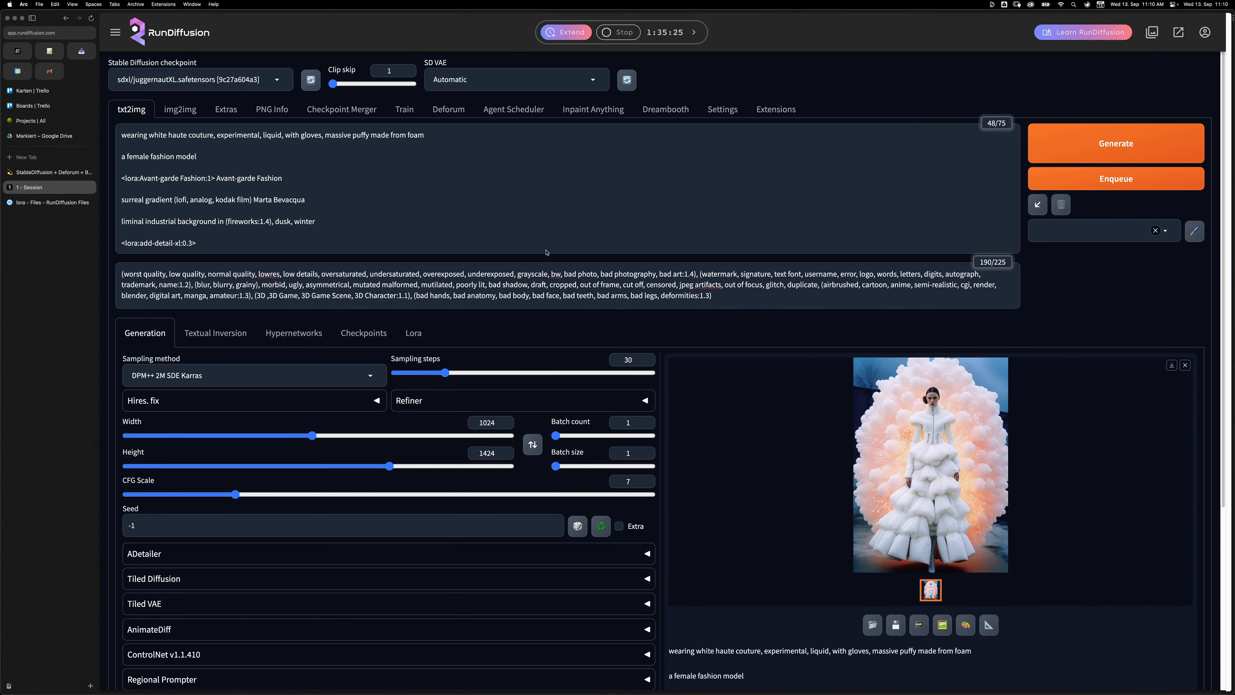
drag(195, 244, 119, 244)
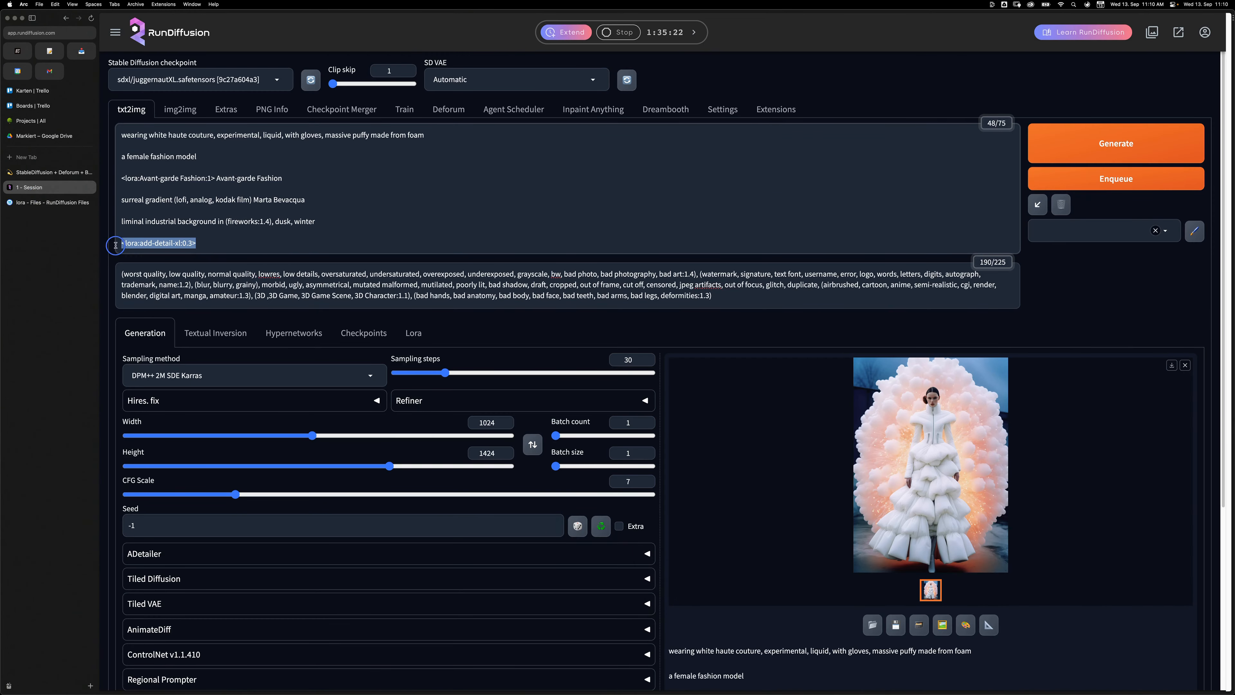
click(200, 247)
drag(201, 245, 125, 247)
click(116, 248)
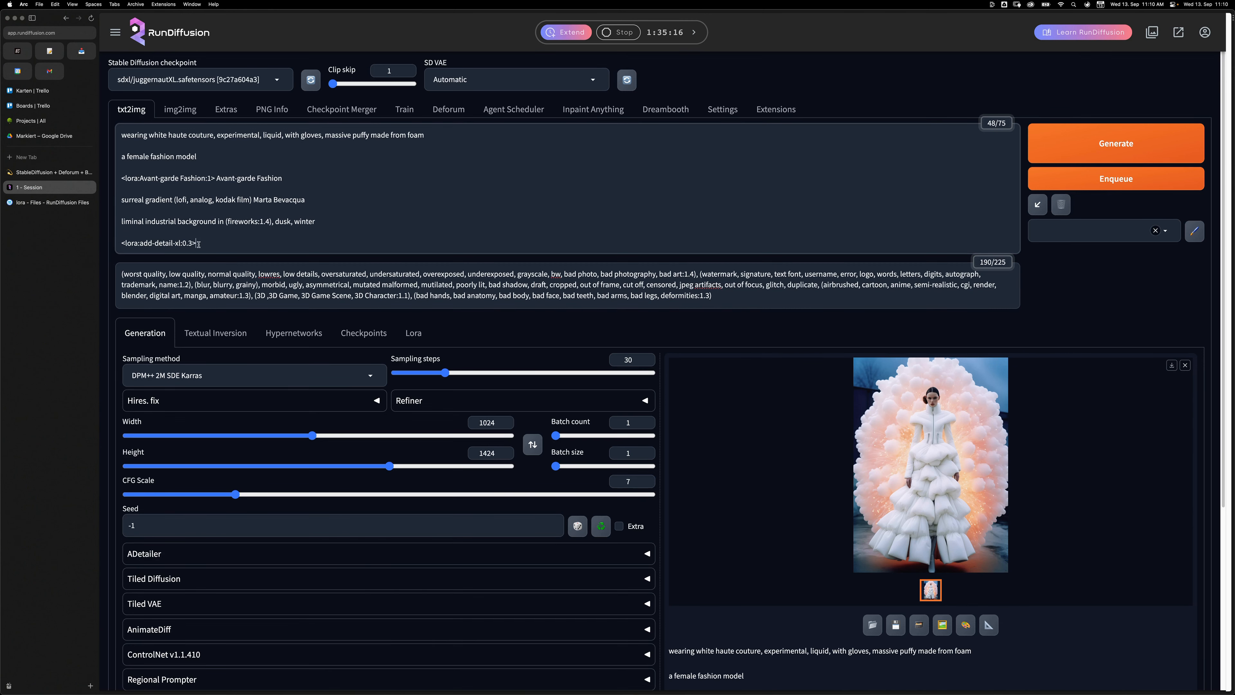
click(413, 333)
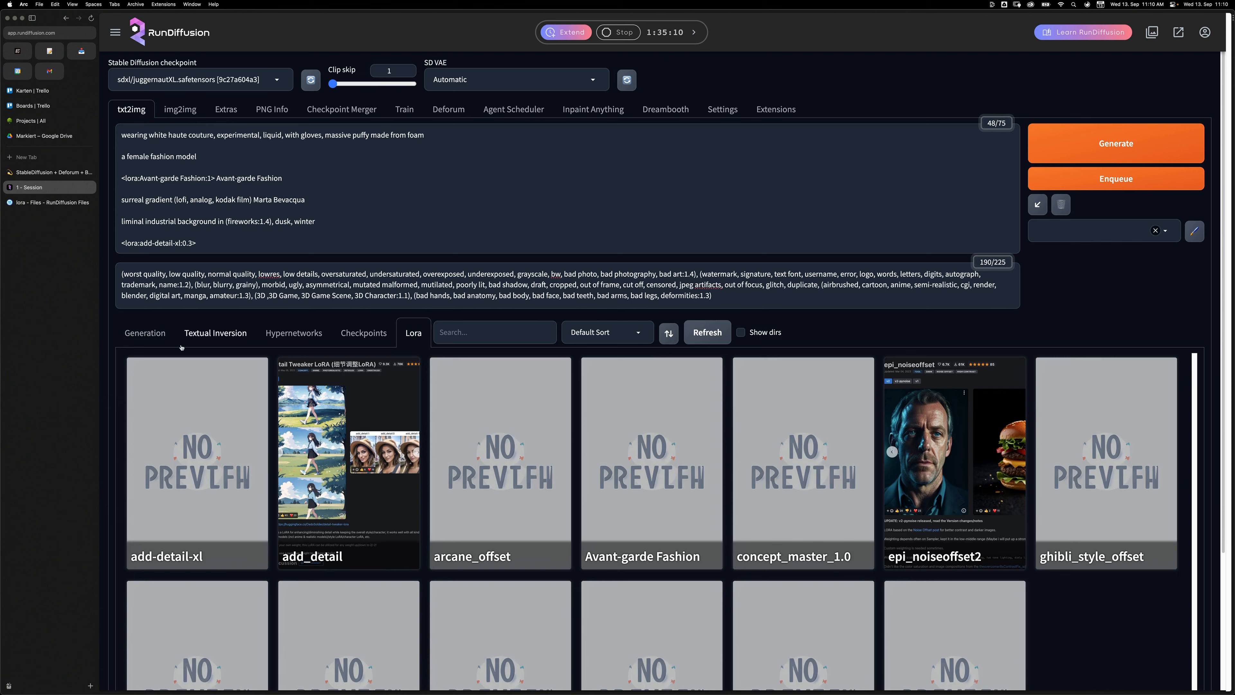
click(137, 334)
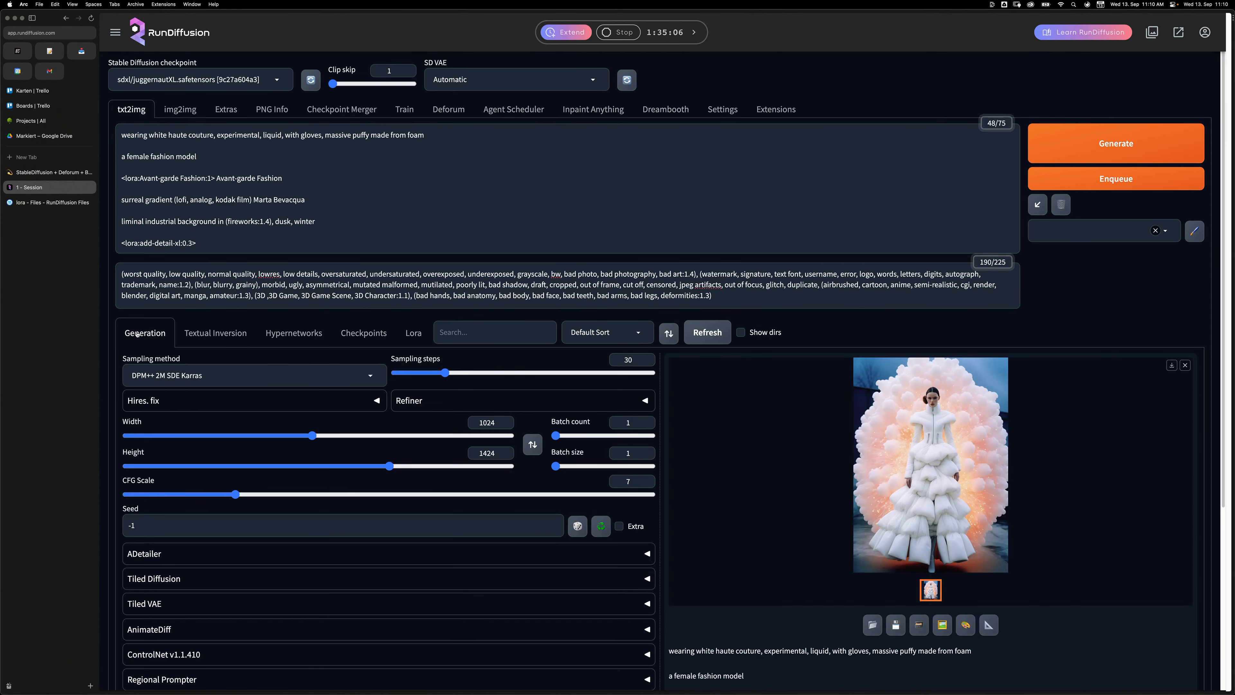
- View the civitai.com home page as a source of models, and close it
key(super+t)
text(civitai.com)
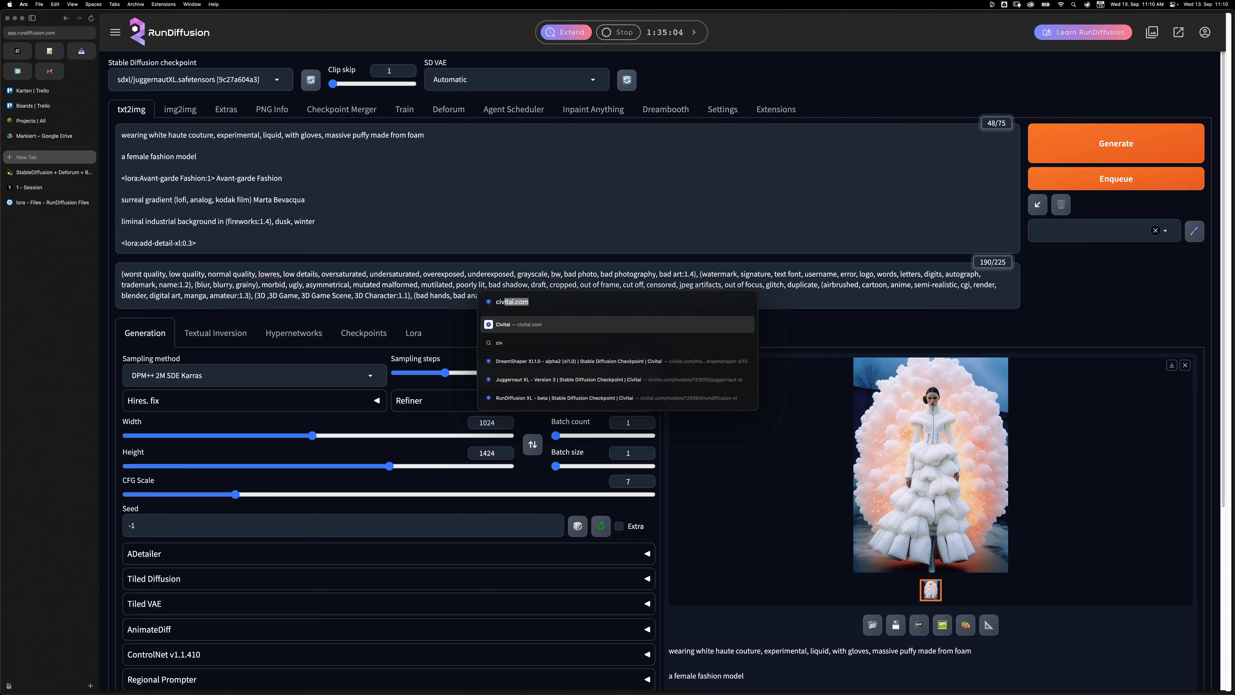
key(Return)
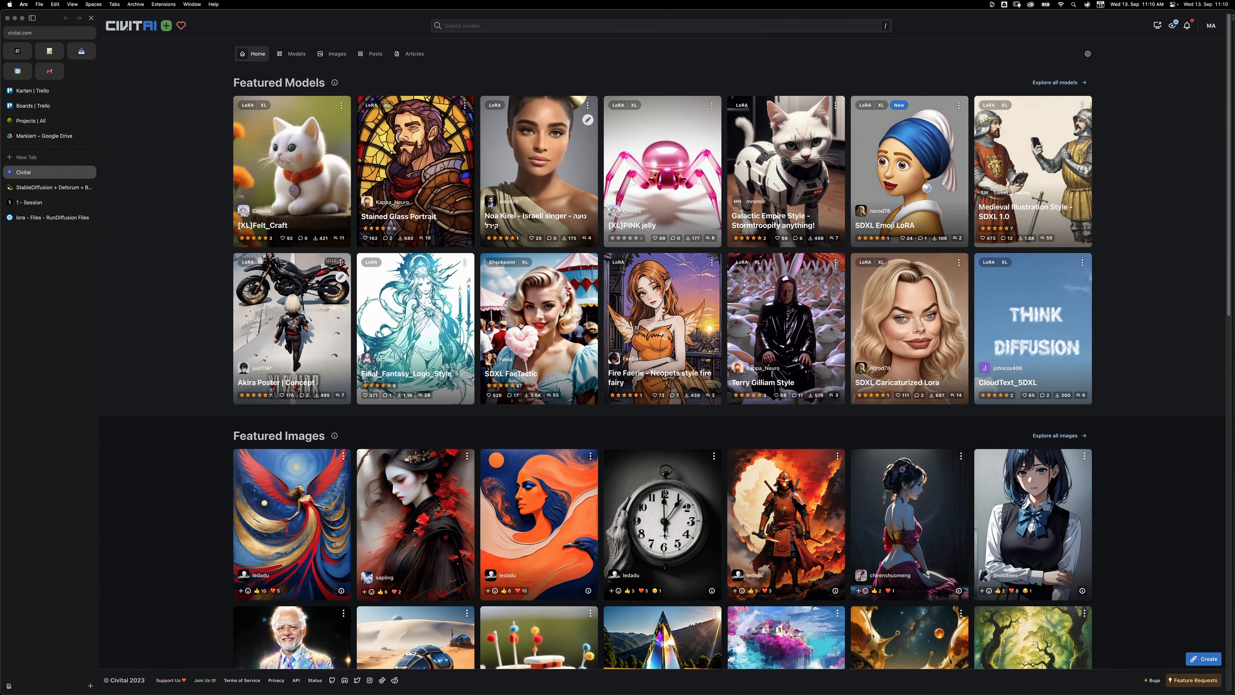
key(super+w)
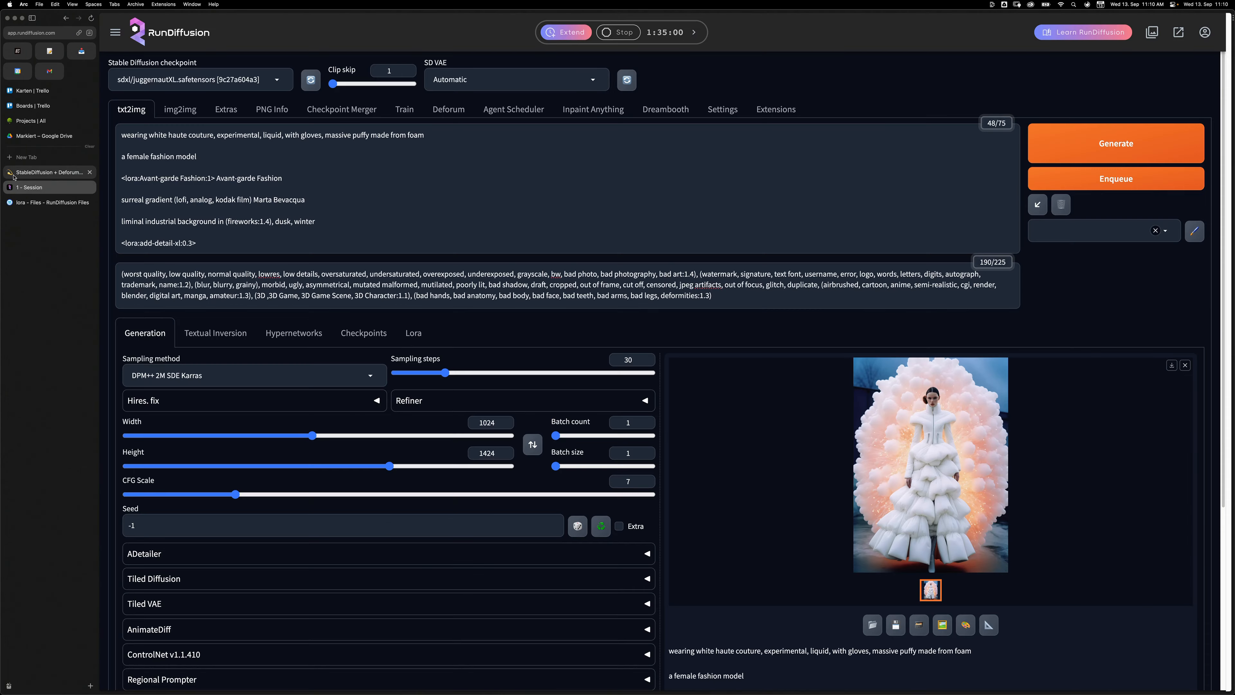
- Examine the negative prompt and its individual terms, such as the bad anatomy and duplicate entries
drag(208, 245, 796, 303)
click(718, 285)
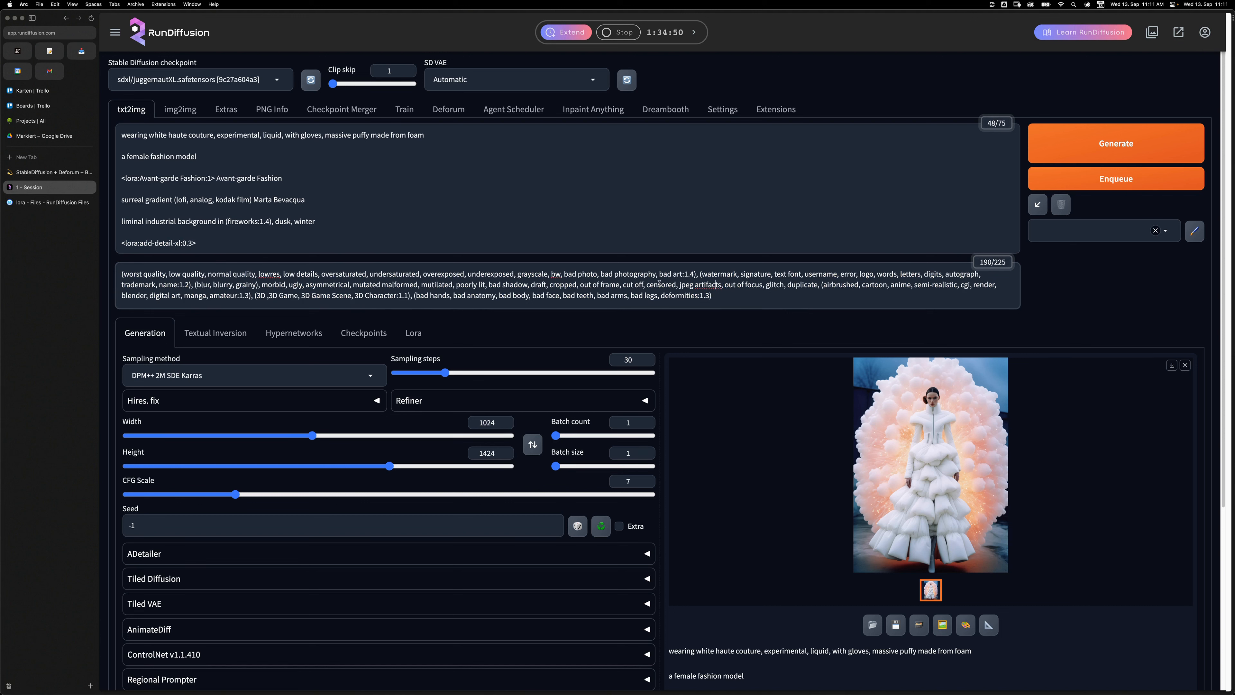
mouse_move(597, 295)
mouse_down()
mouse_move(629, 295)
mouse_move(618, 295)
mouse_up()
double_click(775, 285)
drag(864, 285, 890, 288)
- Look through the available sampling methods and keep DPM++ 2M SDE Karras
click(188, 378)
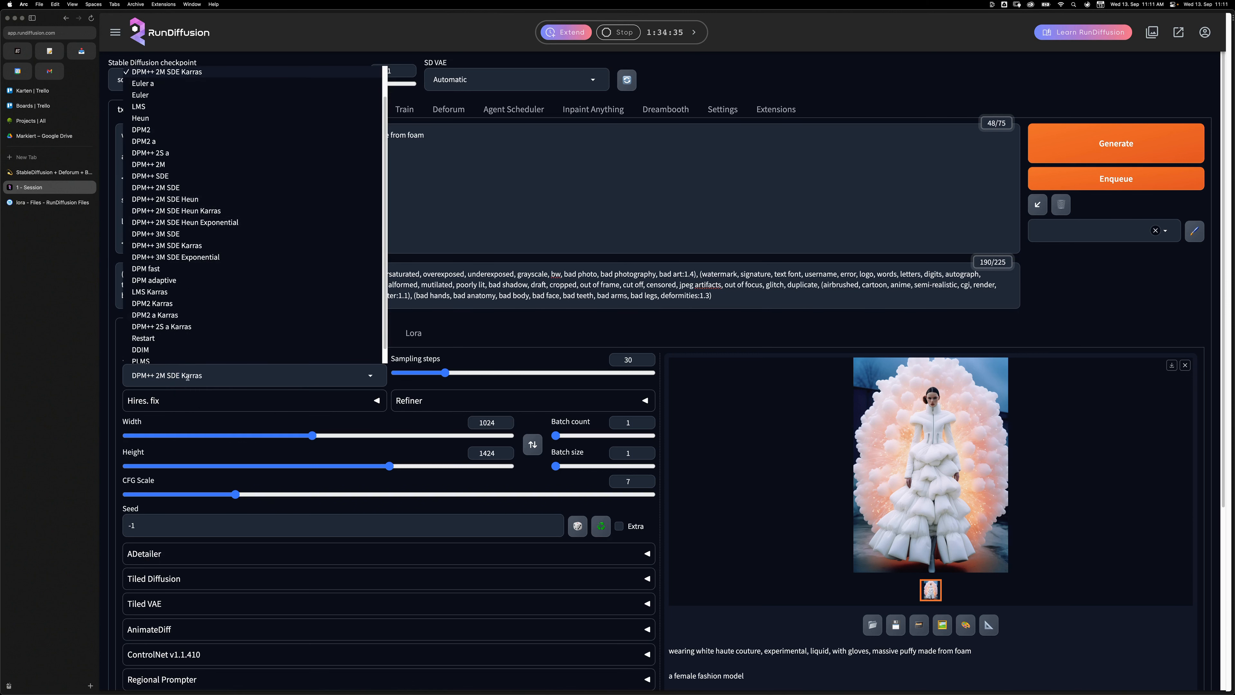
click(454, 285)
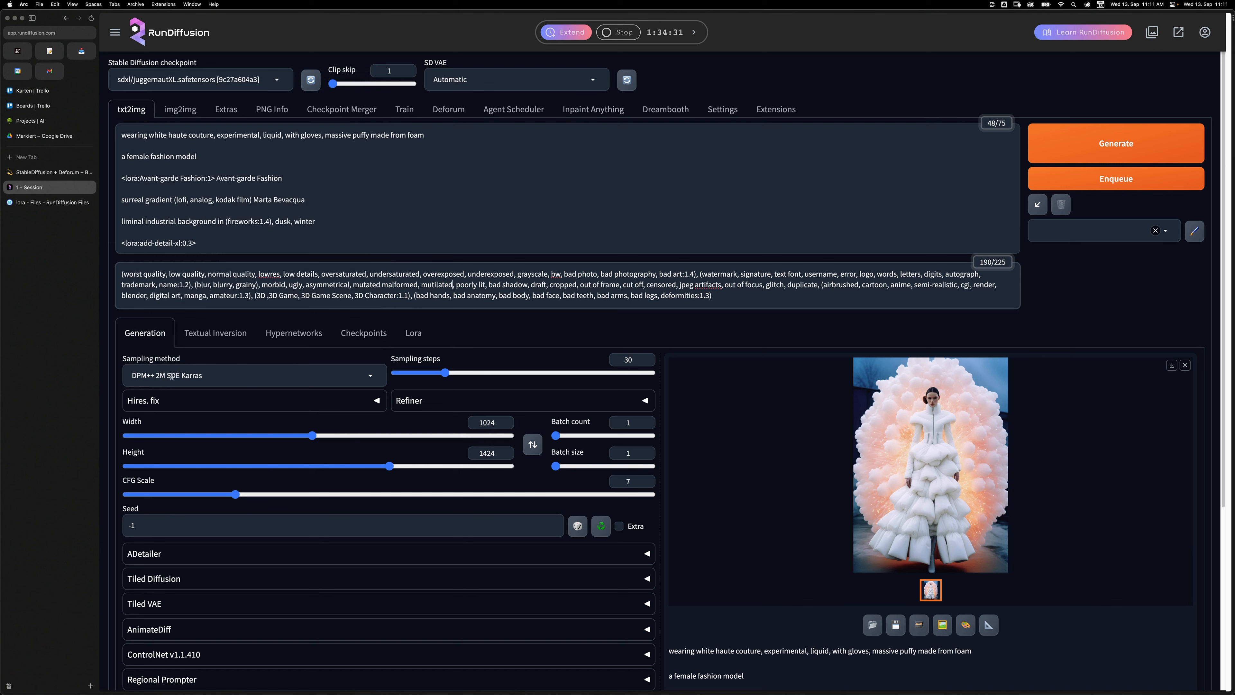
click(189, 375)
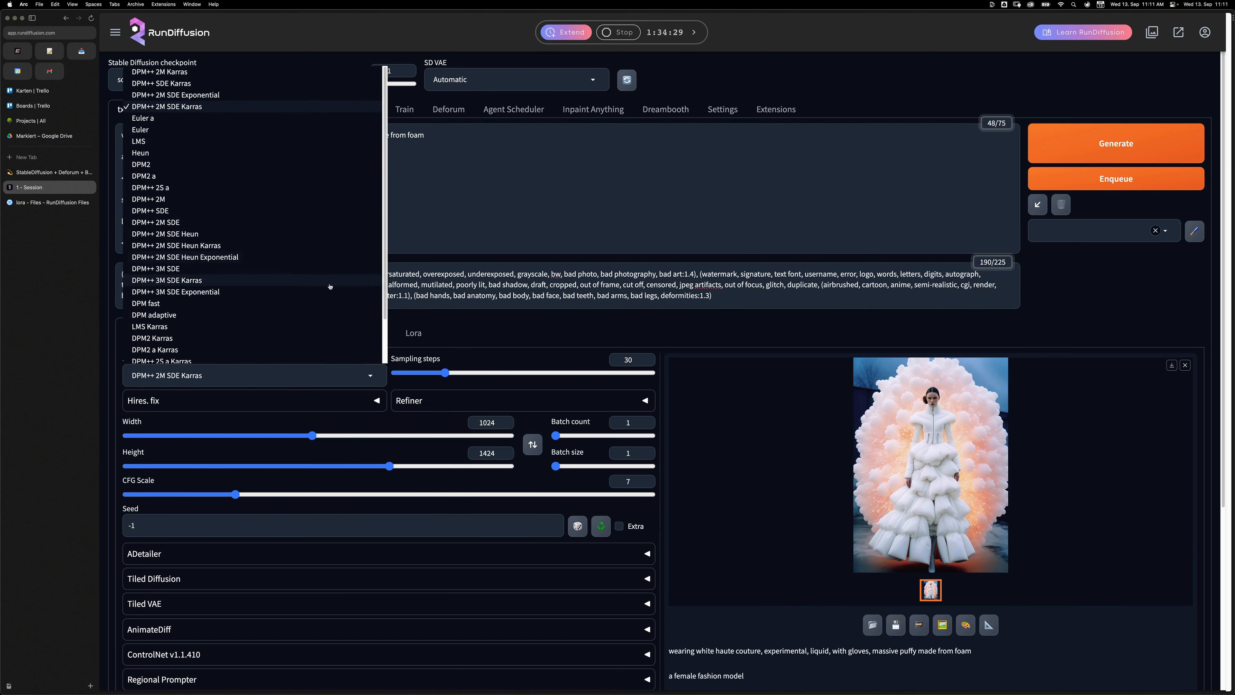
click(506, 350)
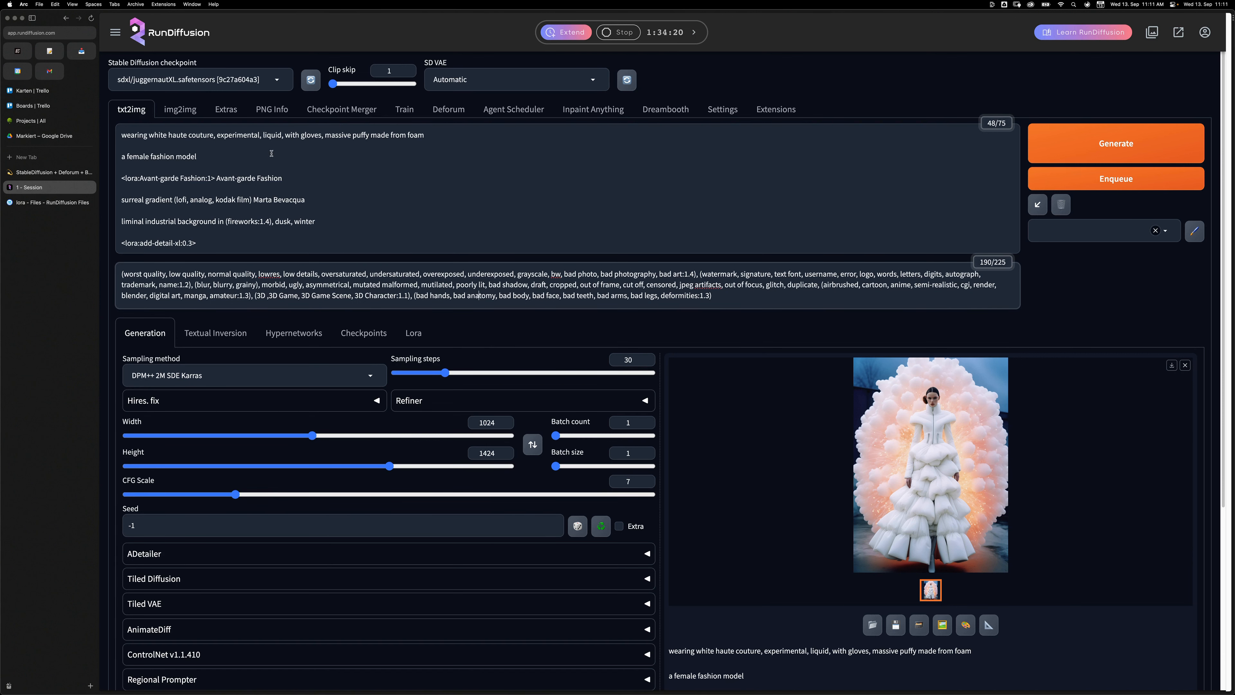
- Copy the "wearing long grey suit outfit made of cotton, alien mask, and silver boots" prompt from its caption in the Notion notes
click(58, 203)
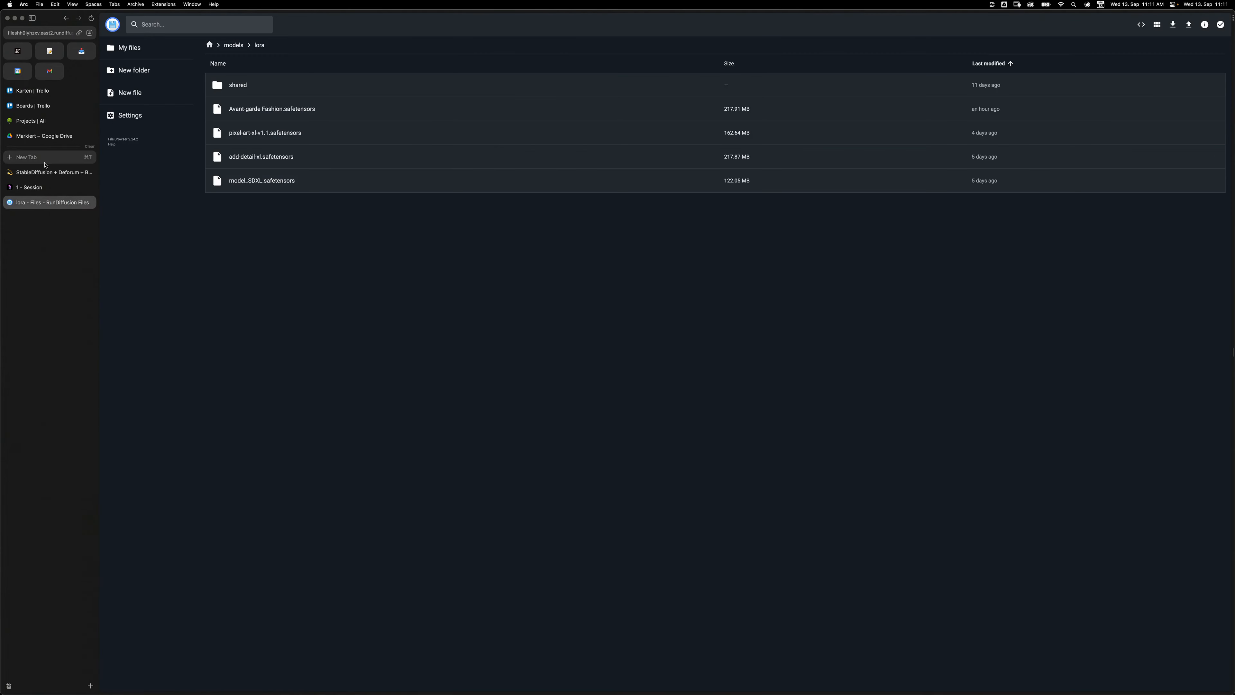
click(45, 172)
scroll(627, 414, down, 10)
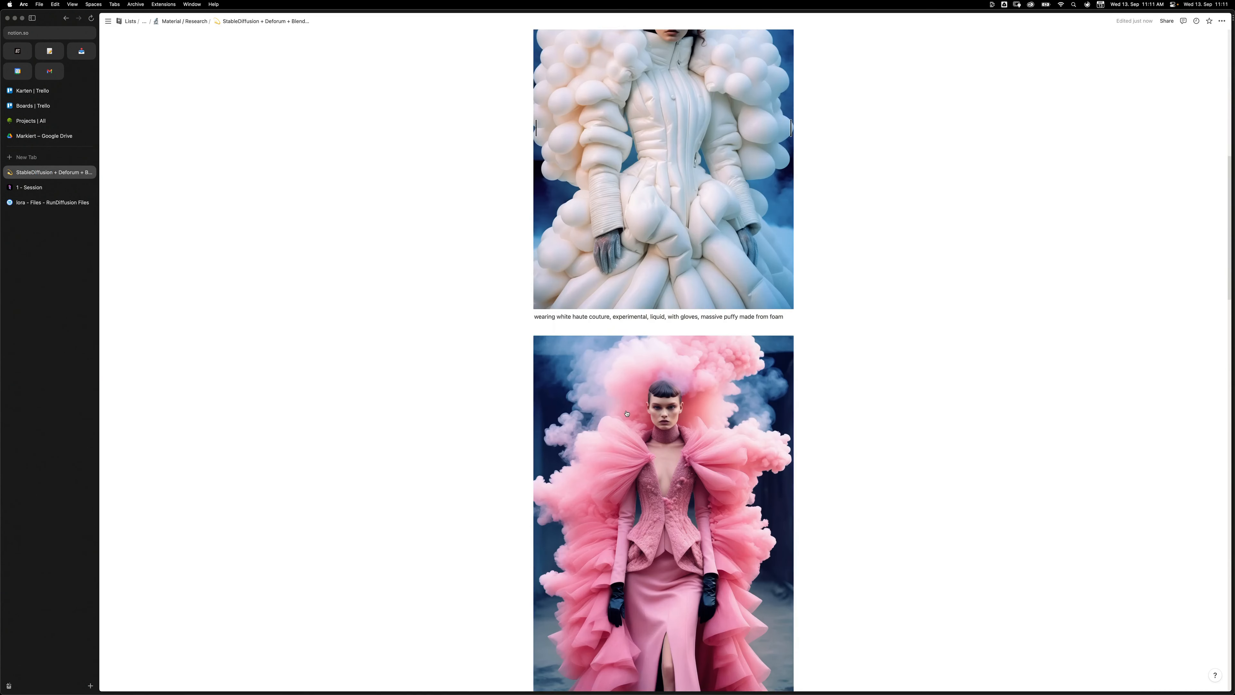
scroll(627, 414, down, 12)
drag(596, 399, 535, 389)
key(super+c)
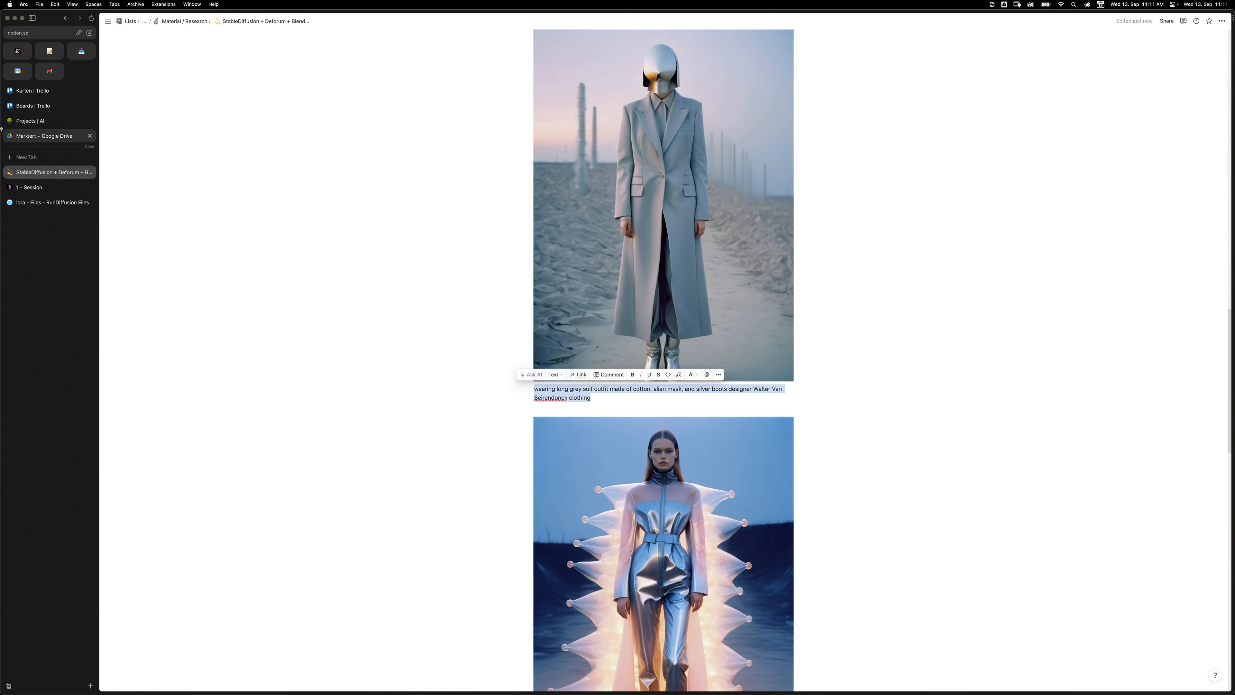
- Replace the first positive prompt line with the copied grey suit prompt, generate the image, and check the reference picture in the notes
click(37, 188)
triple_click(128, 126)
key(super+v)
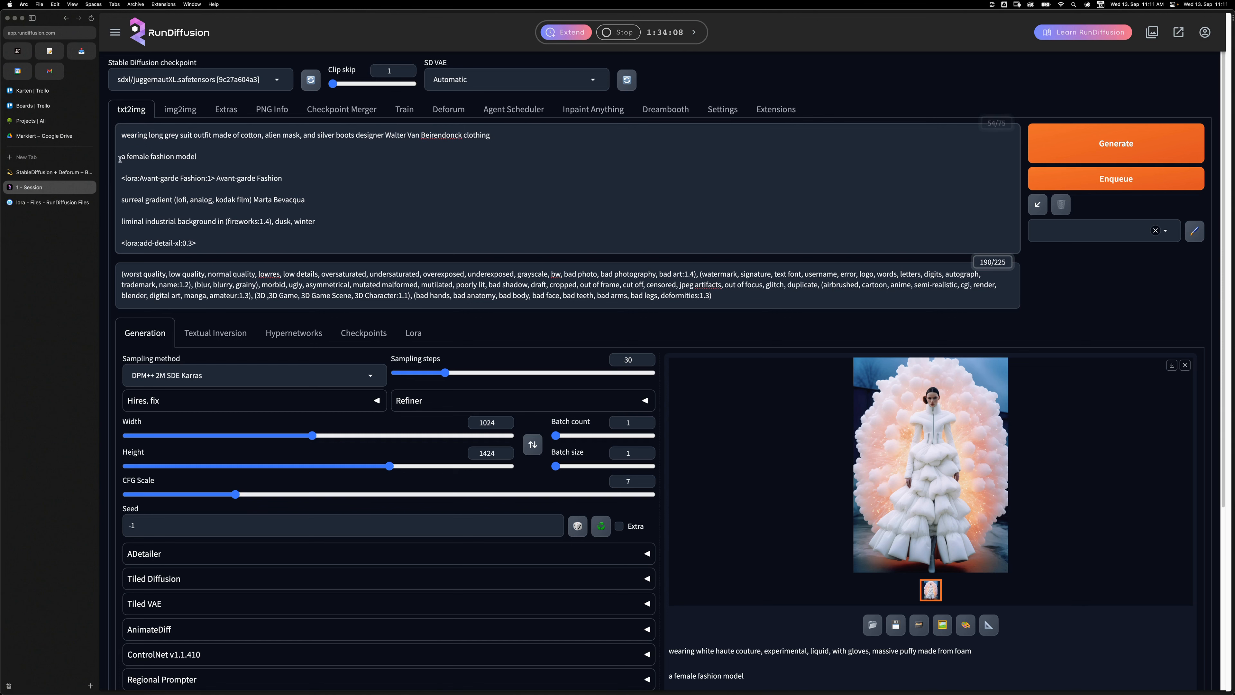
click(1148, 140)
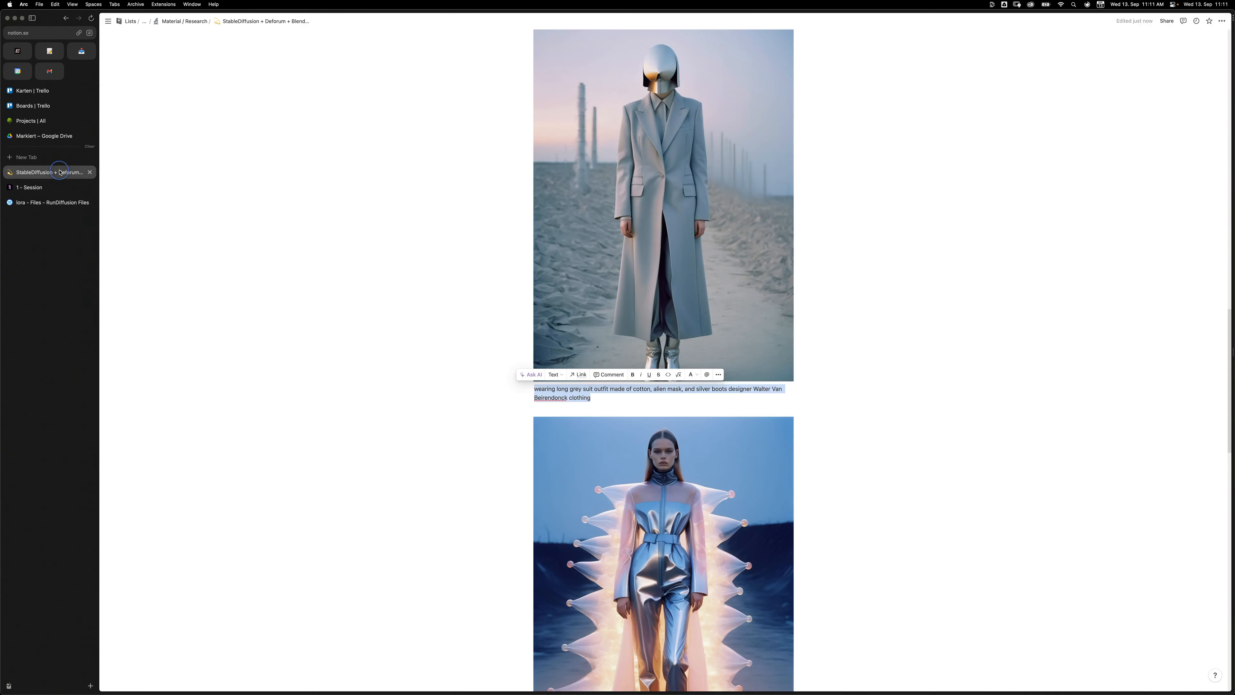
click(49, 172)
click(41, 187)
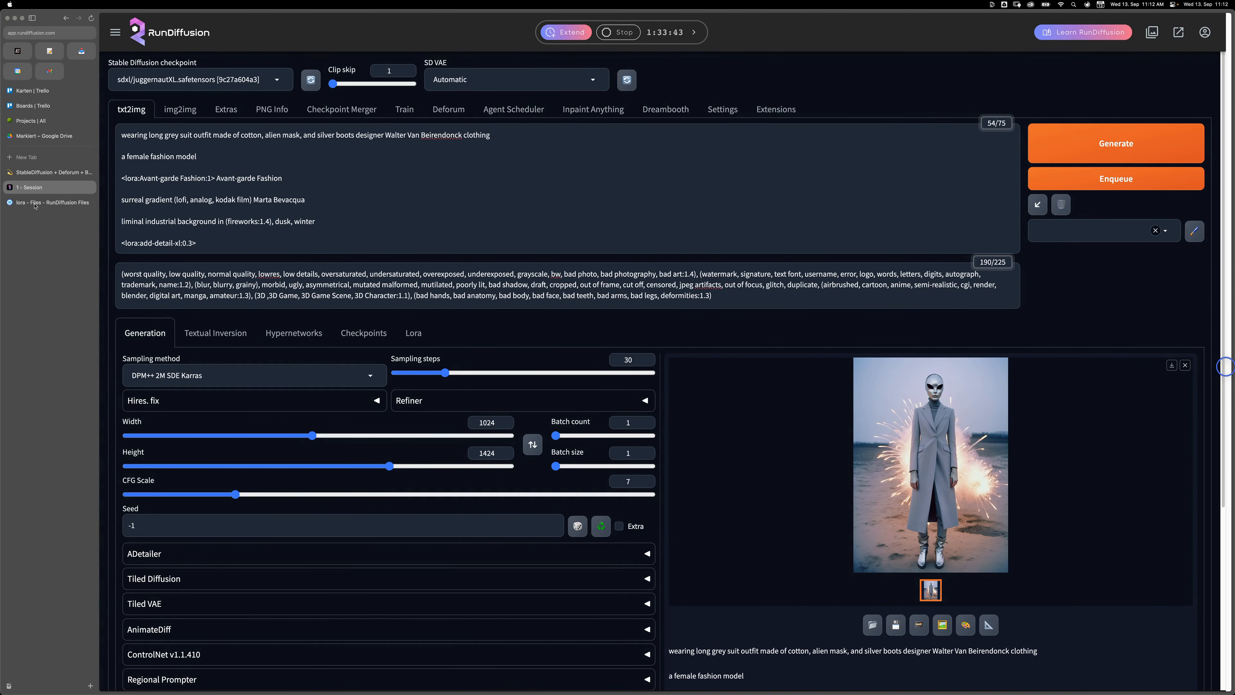
- Change "alien" to "faceless" in the grey suit caption in the Notion notes and copy the new word
click(48, 172)
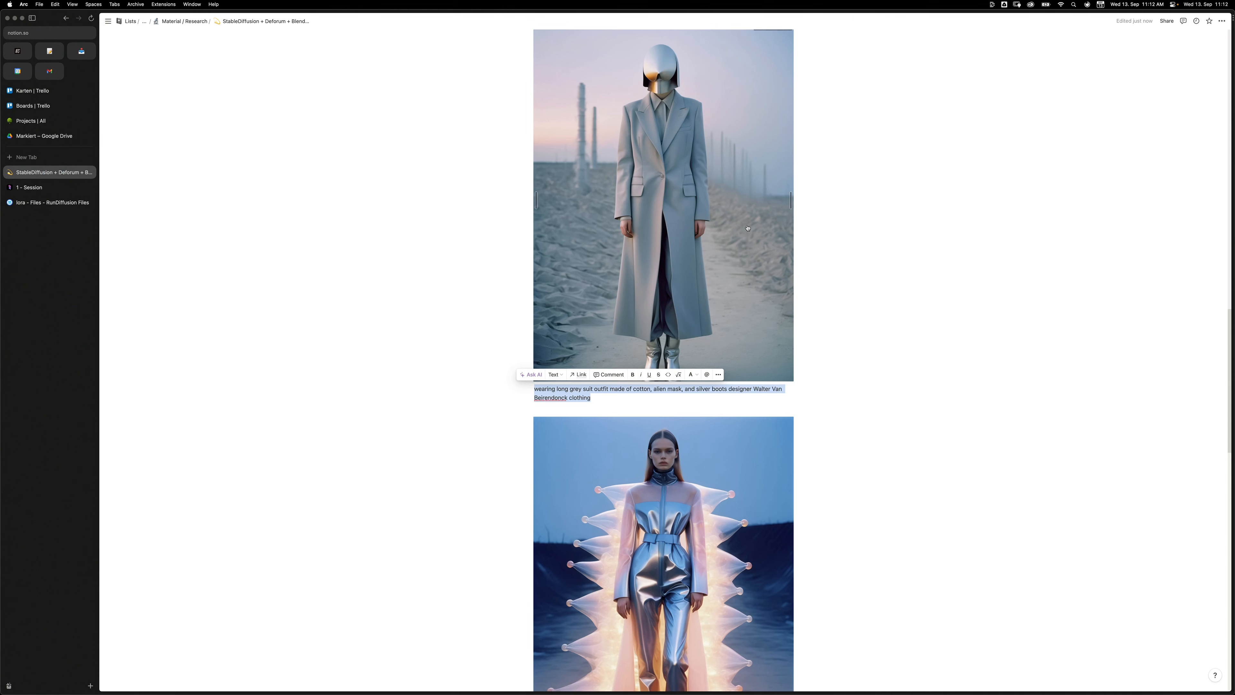
click(619, 398)
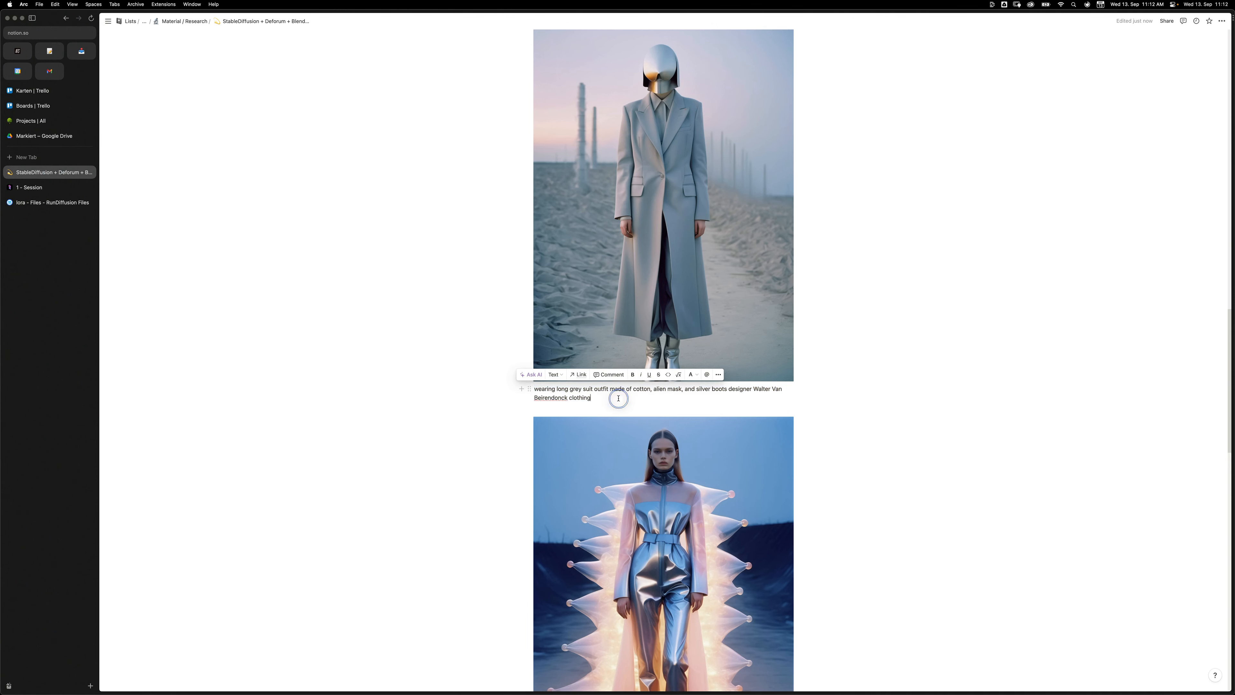
double_click(661, 390)
text(face)
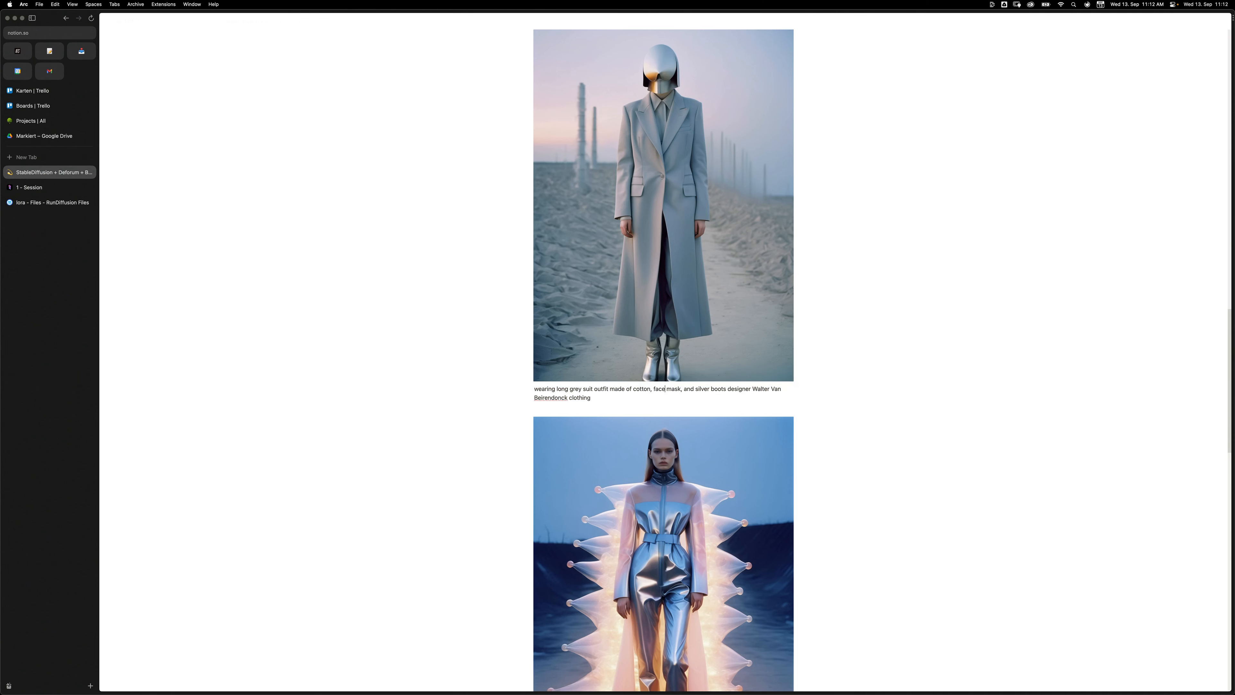
text(less)
double_click(664, 390)
key(super+c)
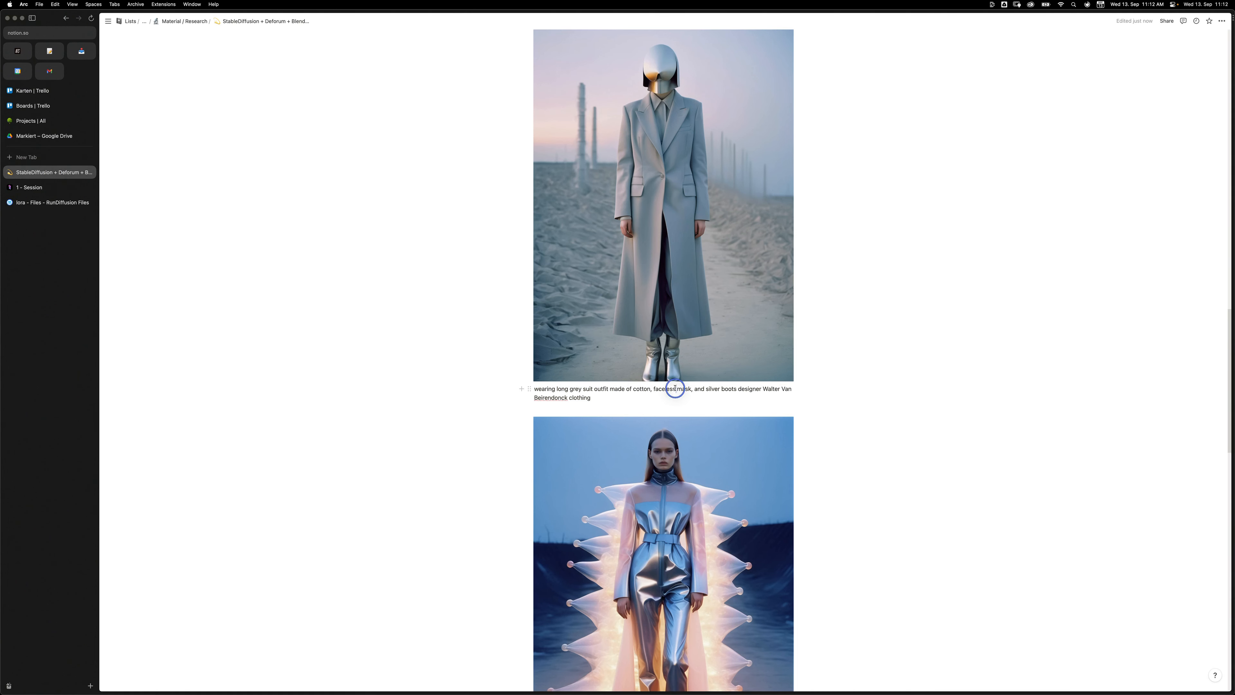
- Replace "alien" with "faceless" in the session's positive prompt and generate the image again
click(29, 185)
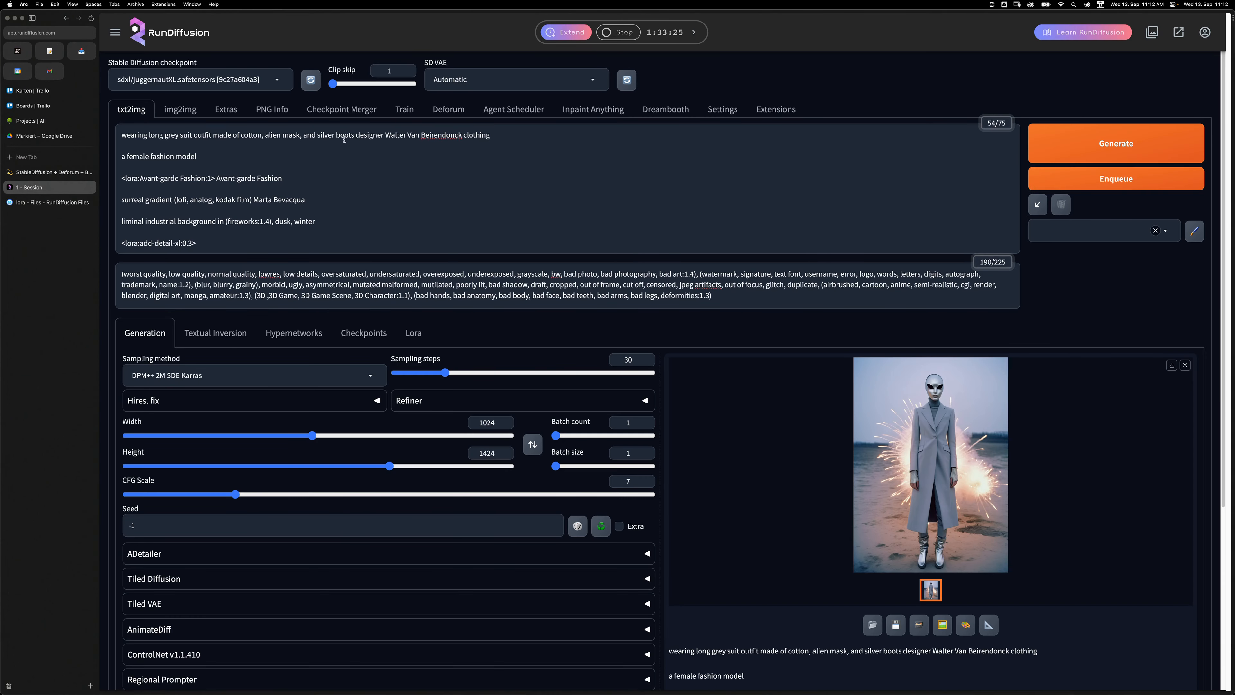
double_click(272, 135)
key(super+v)
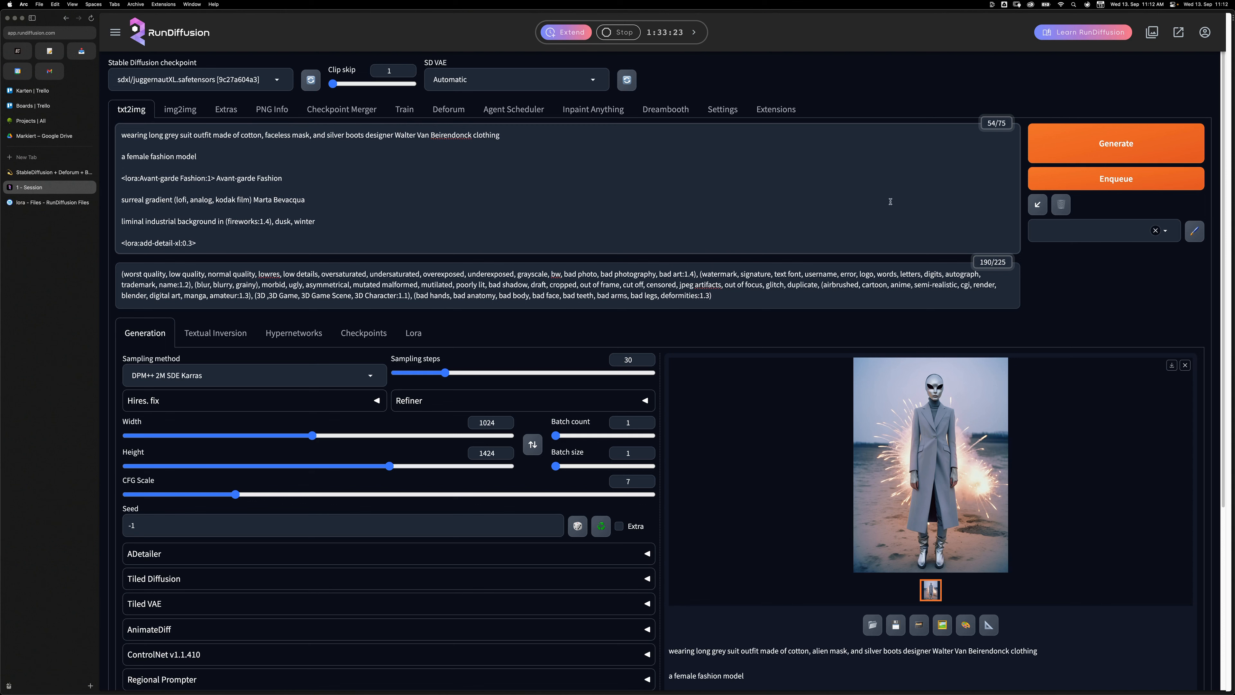
key(super+Return)
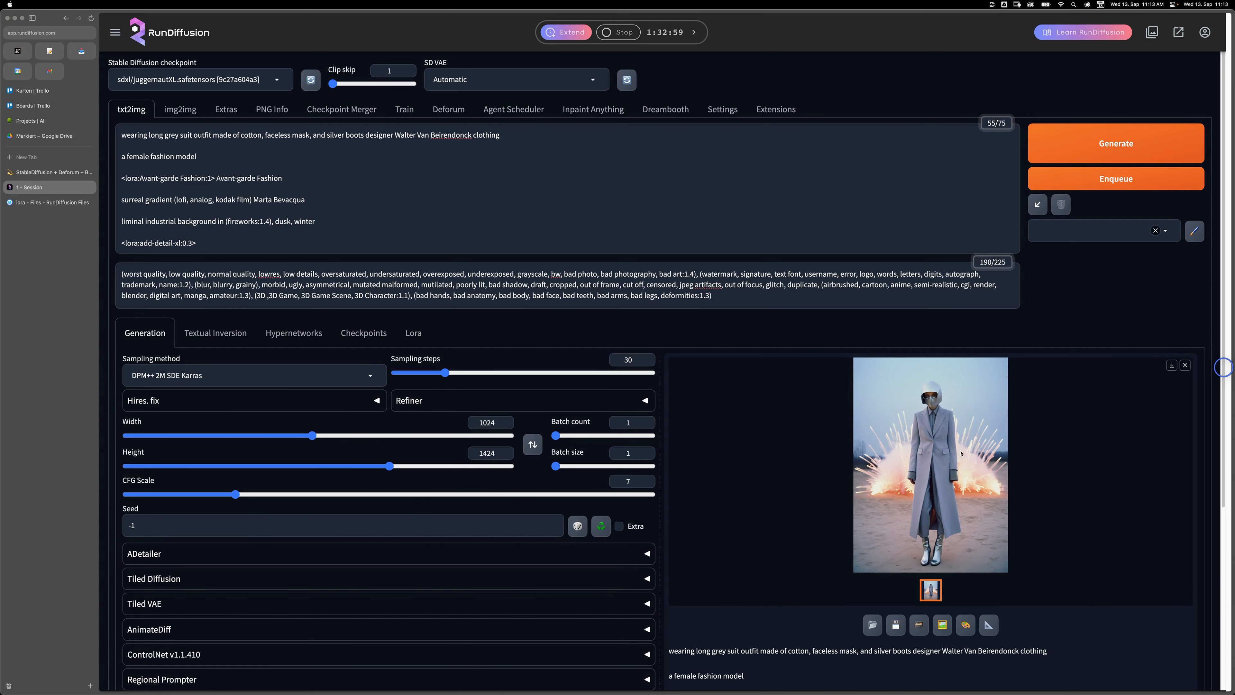
click(268, 225)
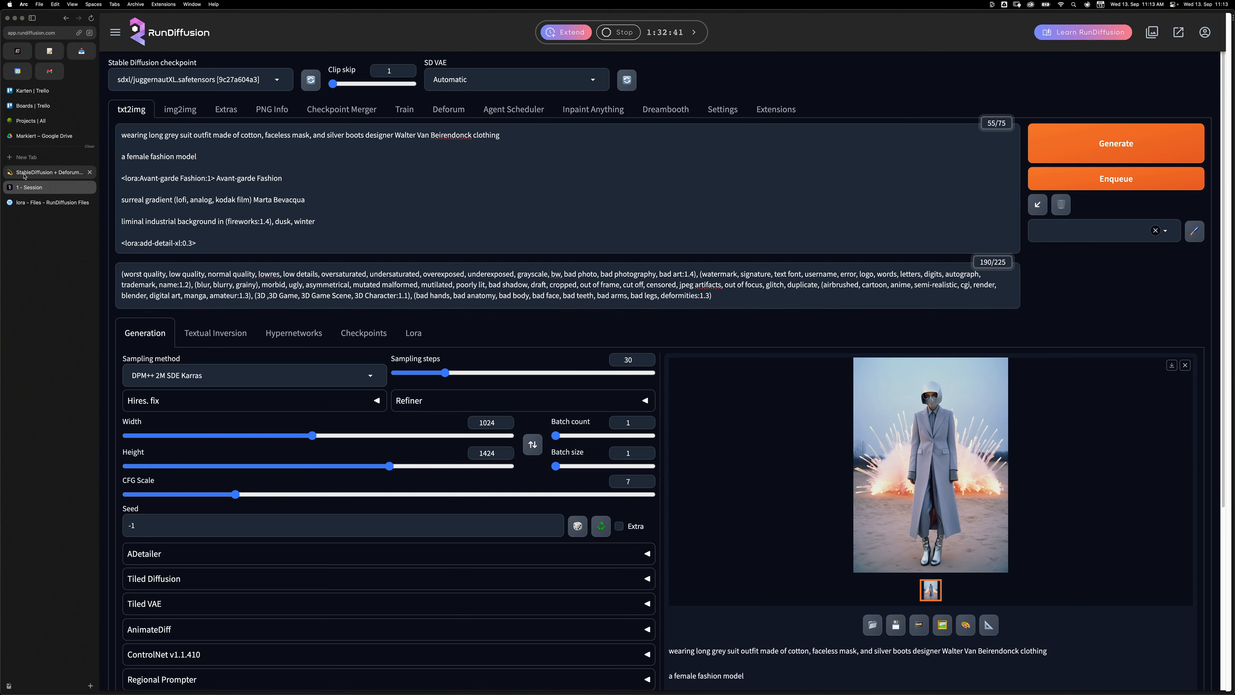
- Review the general positive and negative prompts and the example images in the Notion notes
click(49, 172)
scroll(860, 380, up, 15)
scroll(676, 348, up, 8)
scroll(676, 348, up, 6)
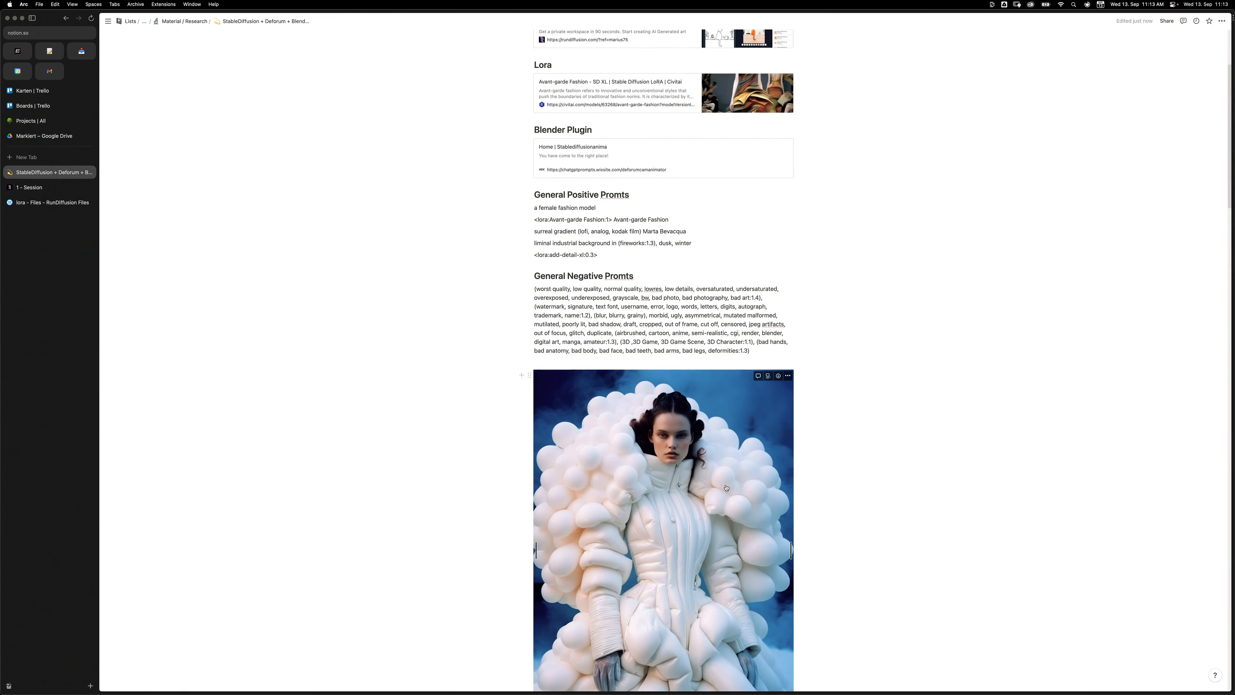
scroll(732, 534, down, 6)
- Return to the RunDiffusion session and open the Deforum extension
click(36, 190)
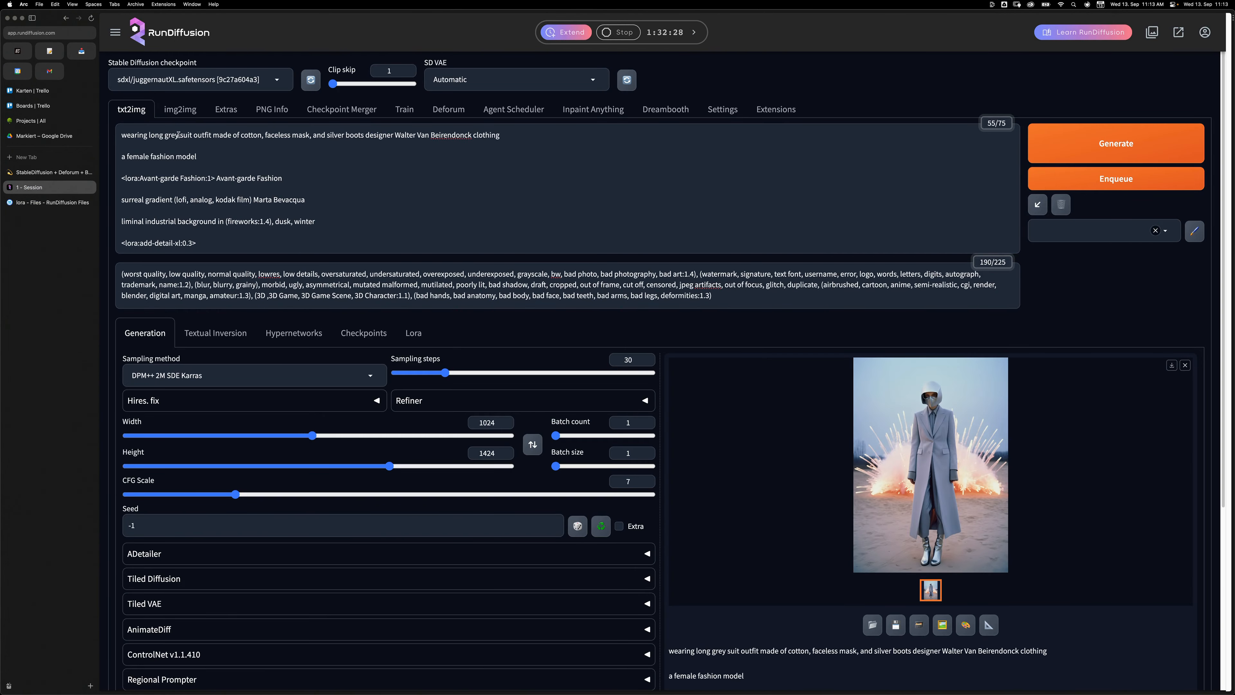
click(449, 110)
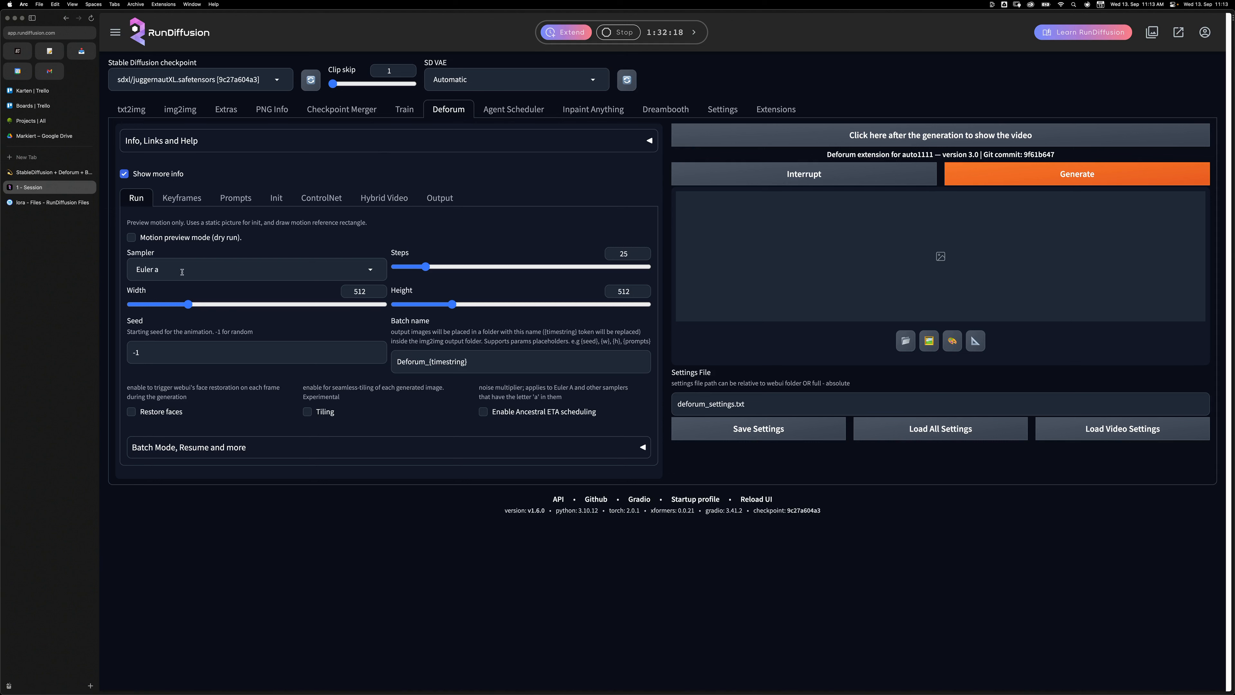
- Set Deforum's sampler to DPM++ 2M SDE Karras, with a width of 1040 and a height of 1440
click(175, 270)
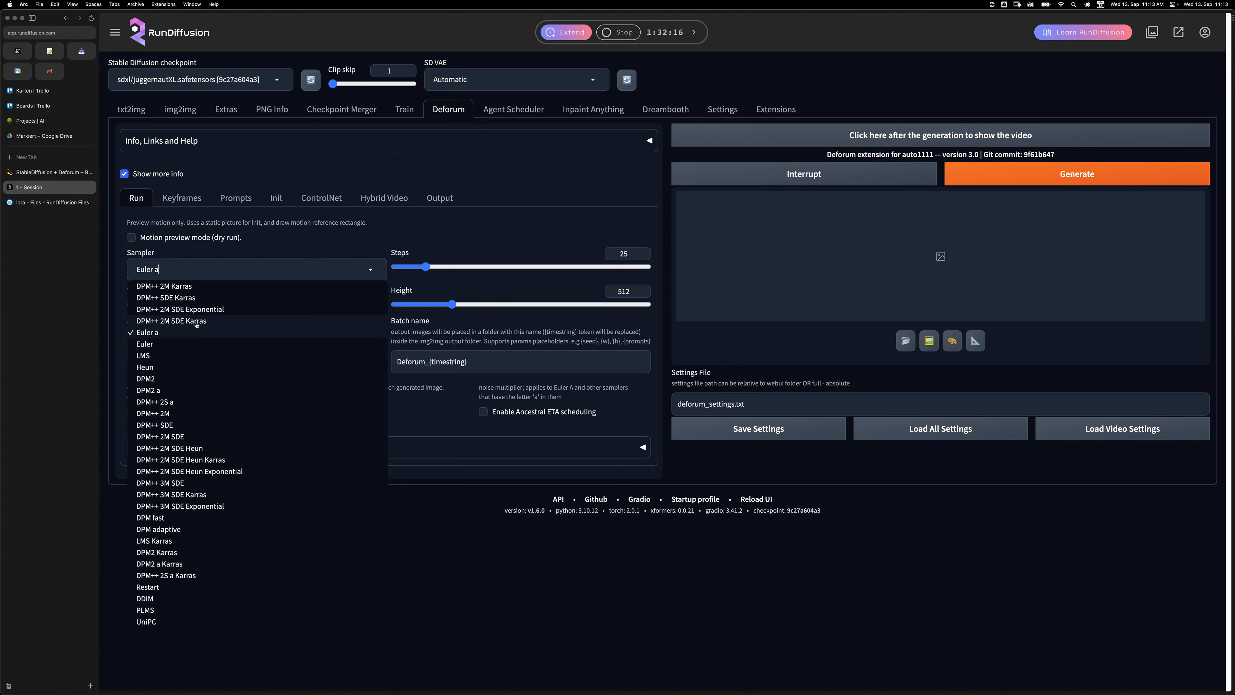
click(197, 323)
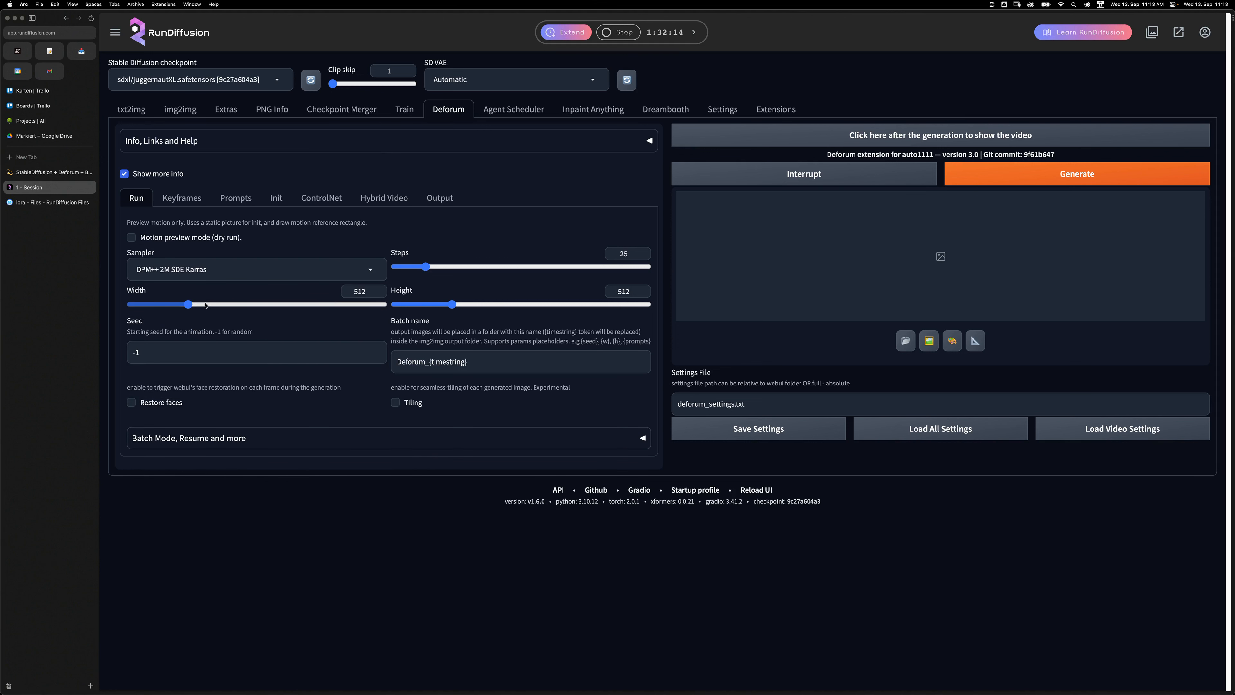
double_click(355, 294)
text(1040)
key(Tab)
key(Tab)
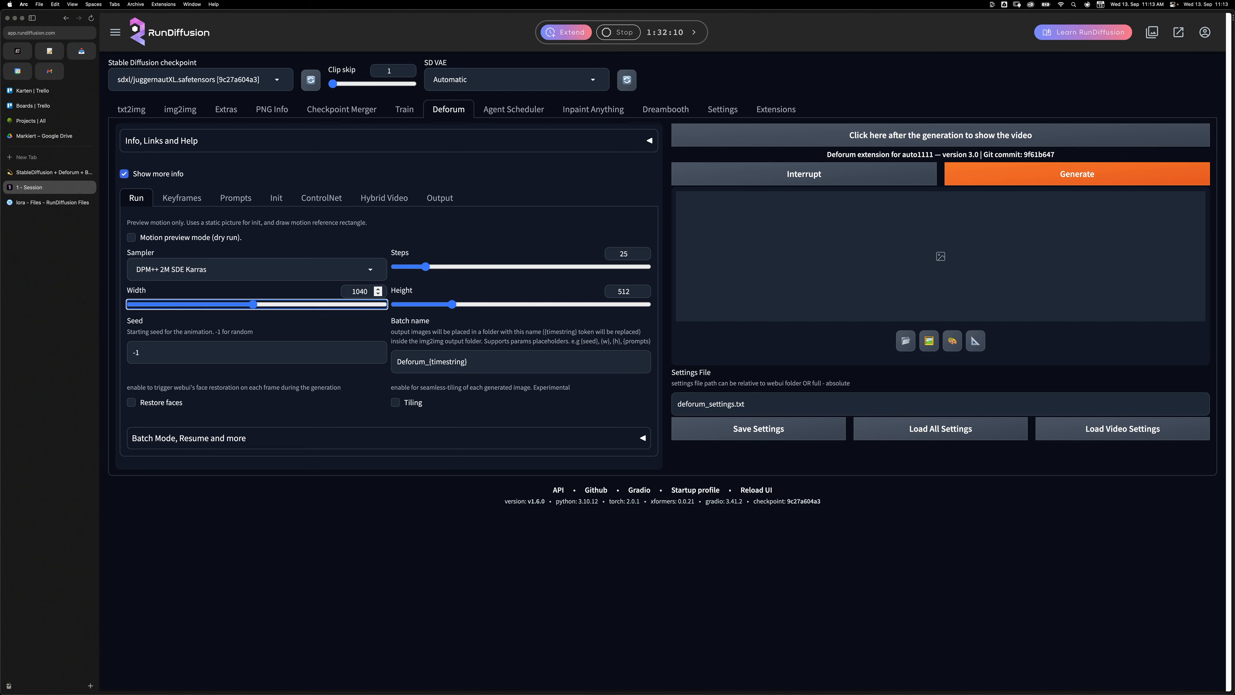
text(1440)
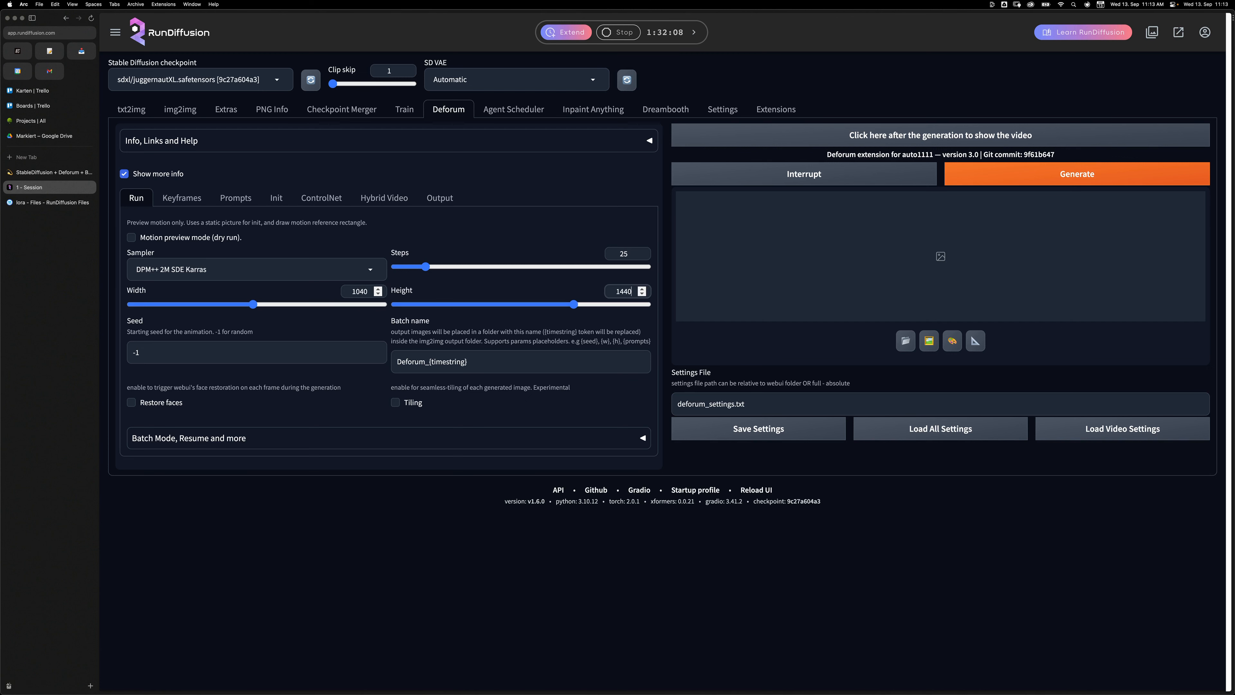
- Set Deforum's sampling steps to 30 and enable Restore faces
double_click(628, 254)
text(30)
click(502, 564)
click(144, 404)
- Check the txt2img generation settings for reference and set Deforum's keyframe animation mode to 3D
click(131, 109)
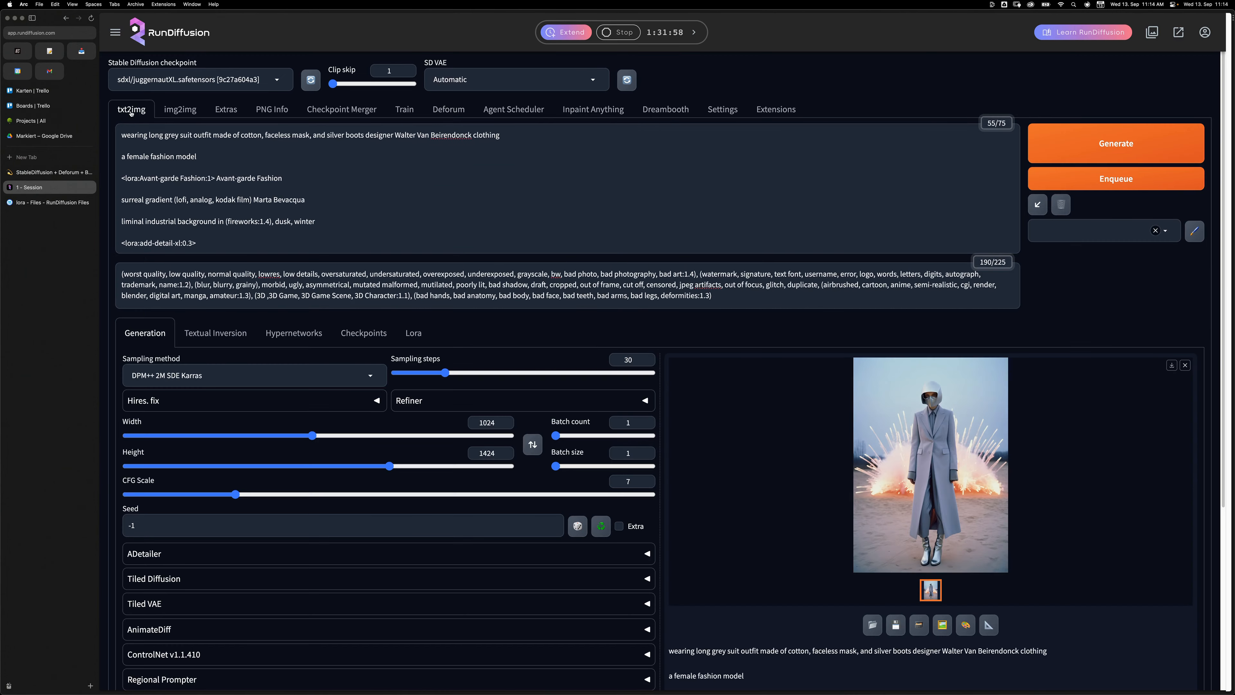
scroll(262, 582, down, 5)
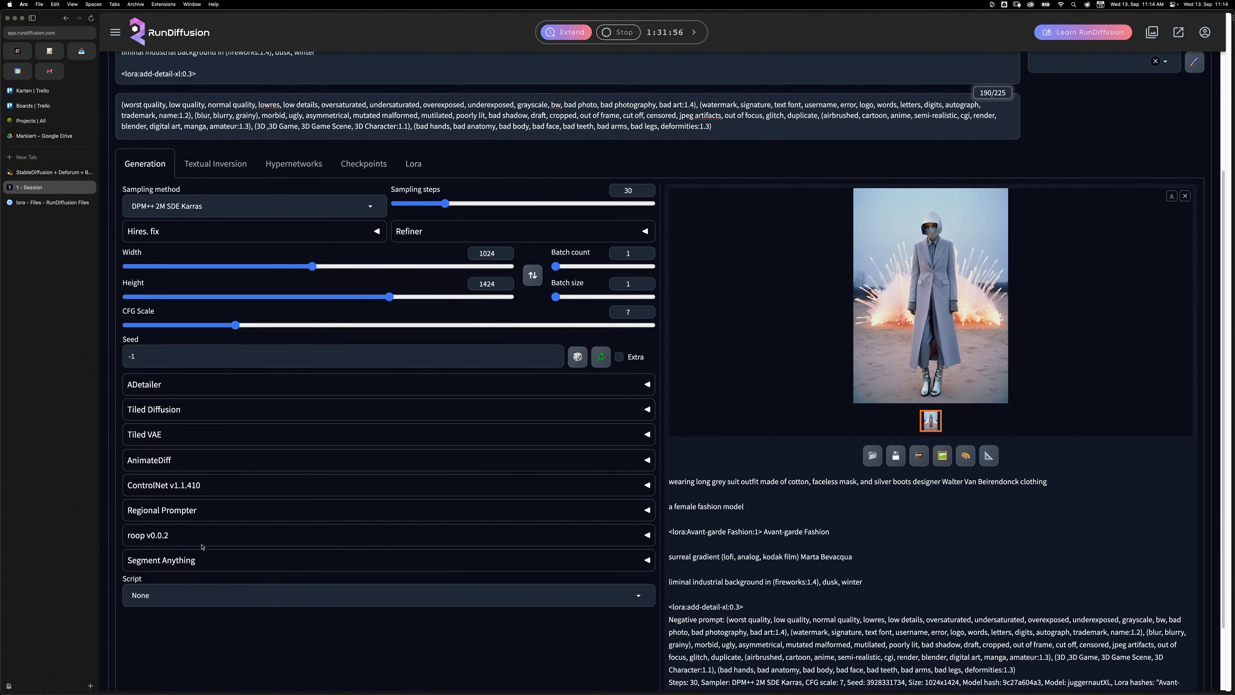
scroll(202, 547, up, 5)
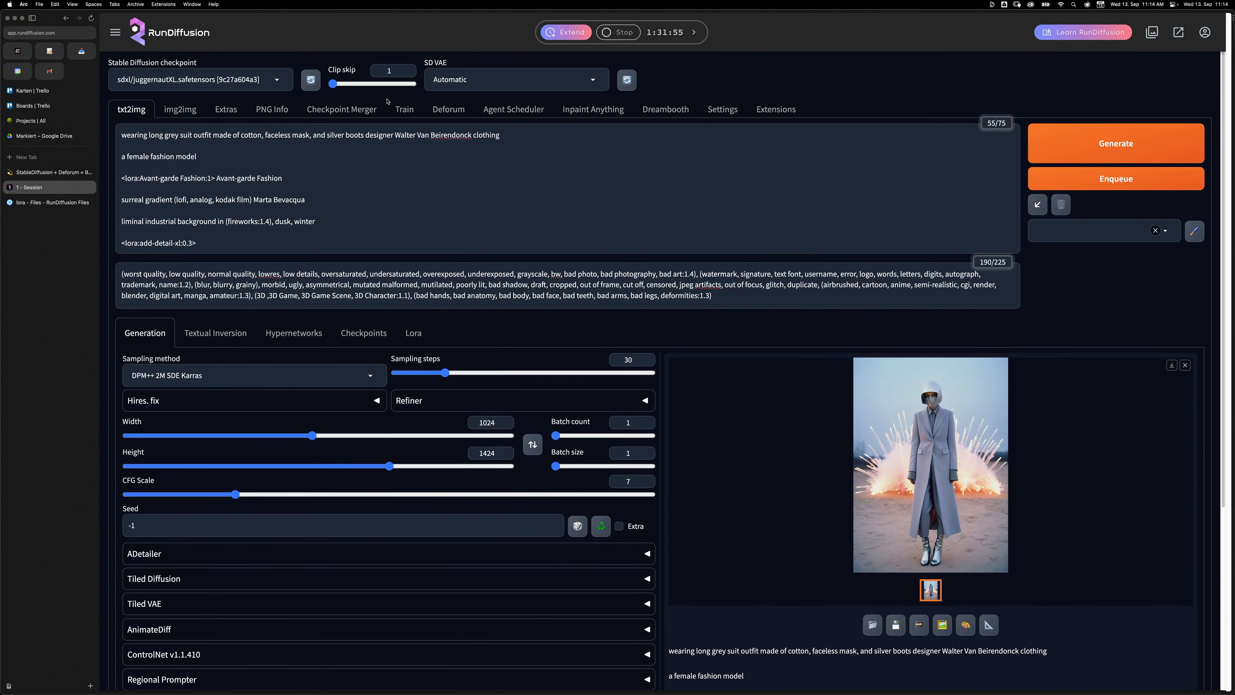
click(448, 109)
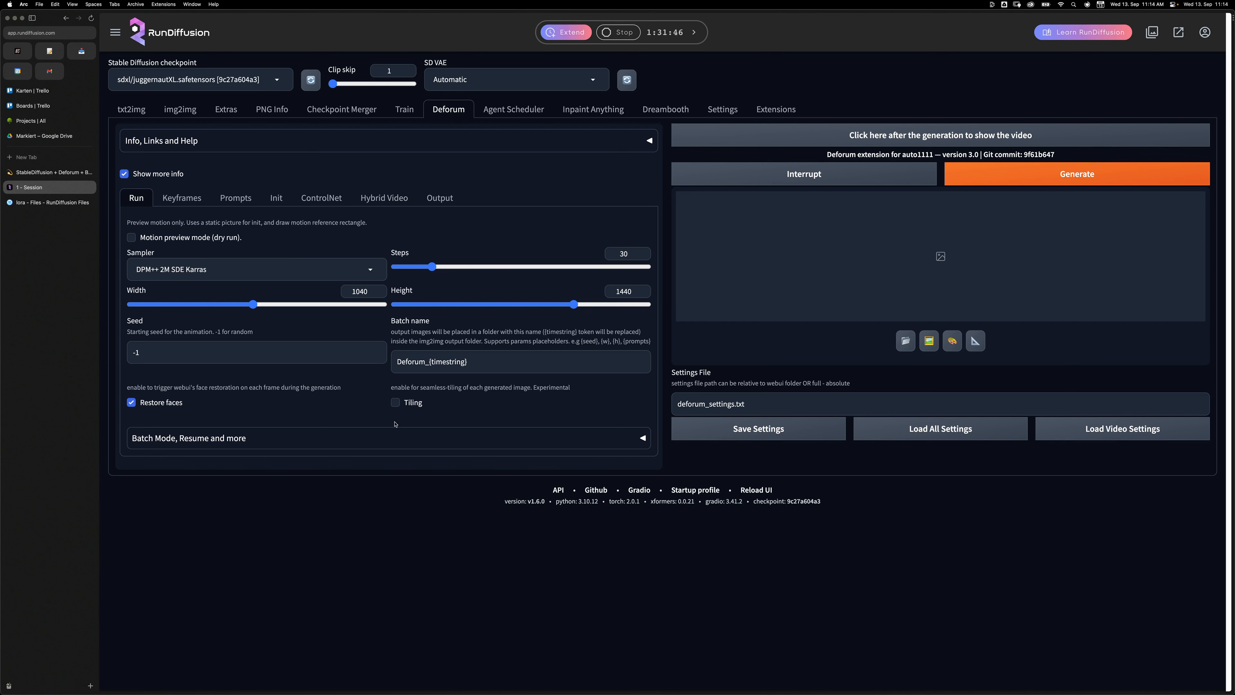
click(177, 201)
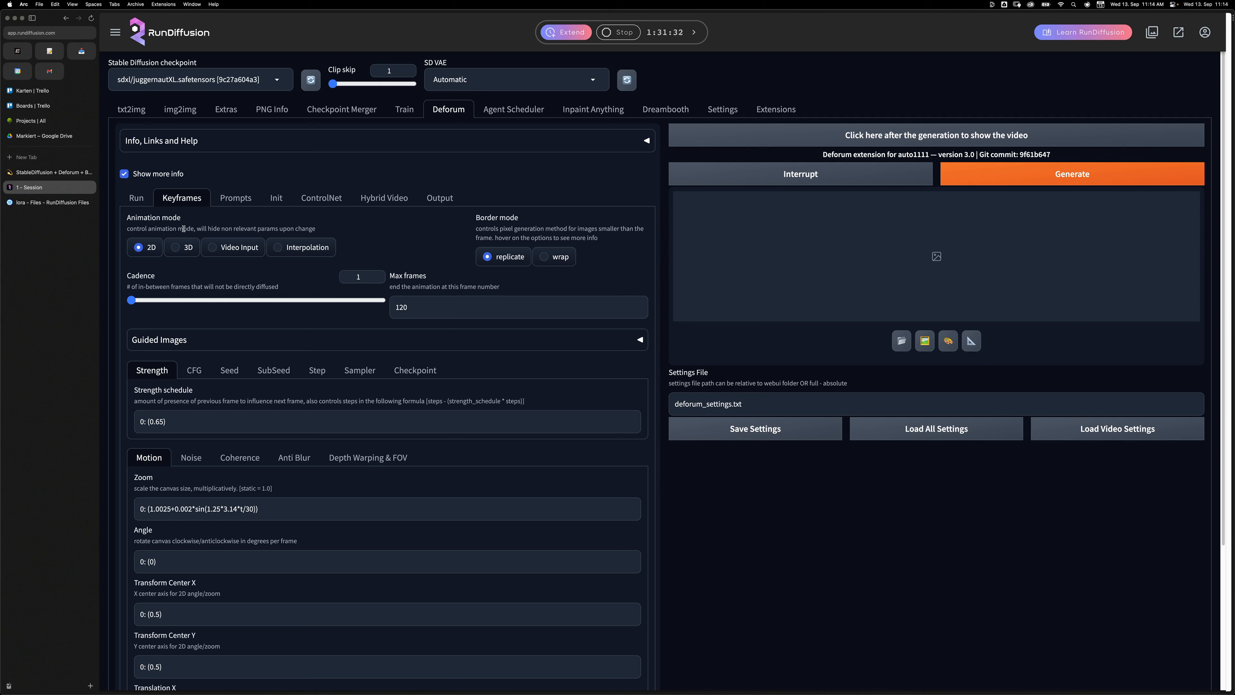
click(176, 248)
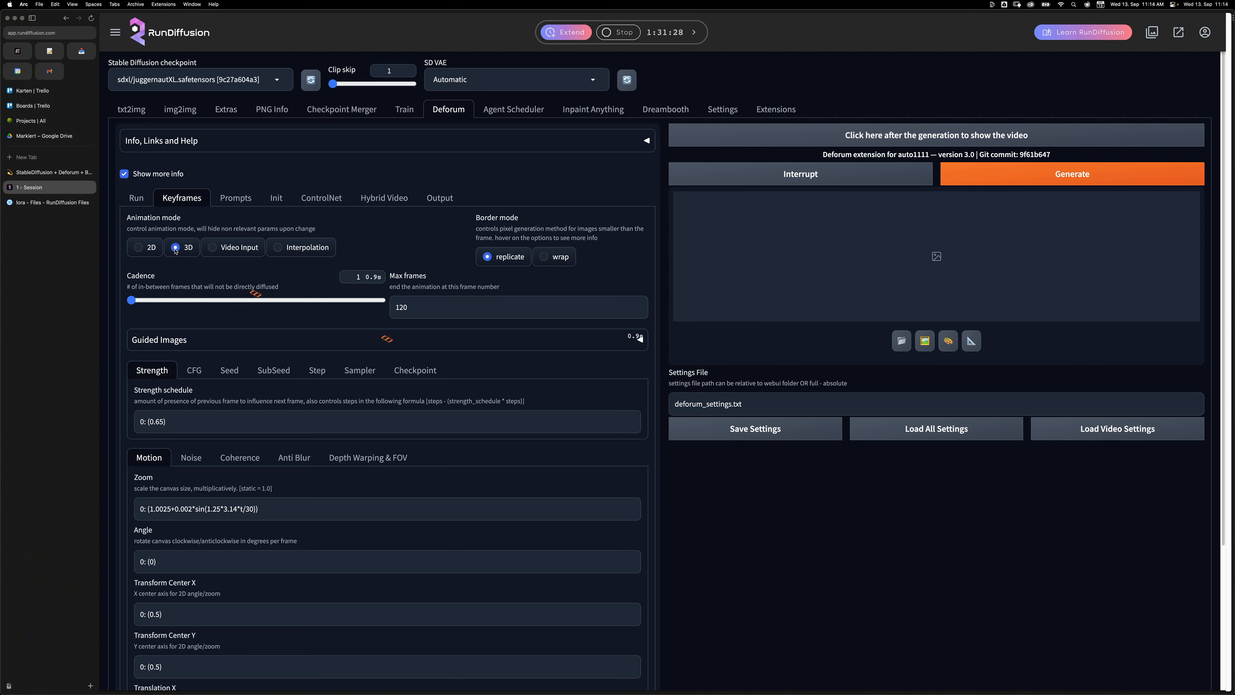
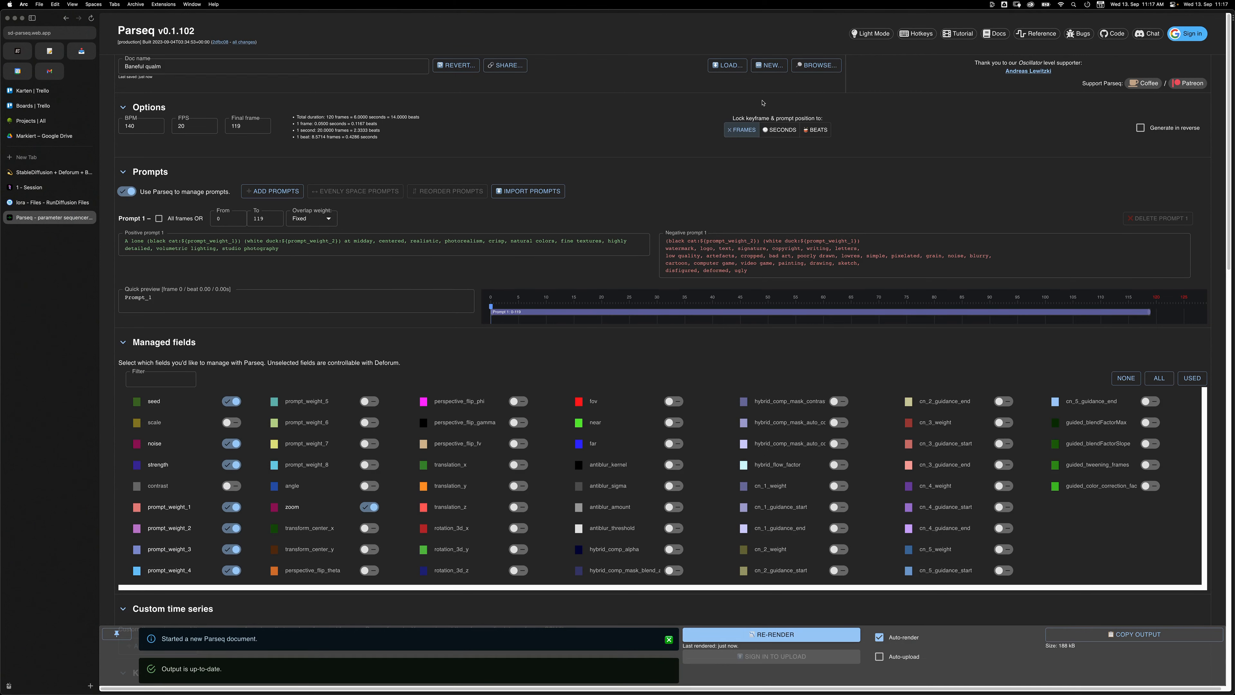
- Start a new Parseq document from the Blank template and enable only seed among the managed fields
click(770, 71)
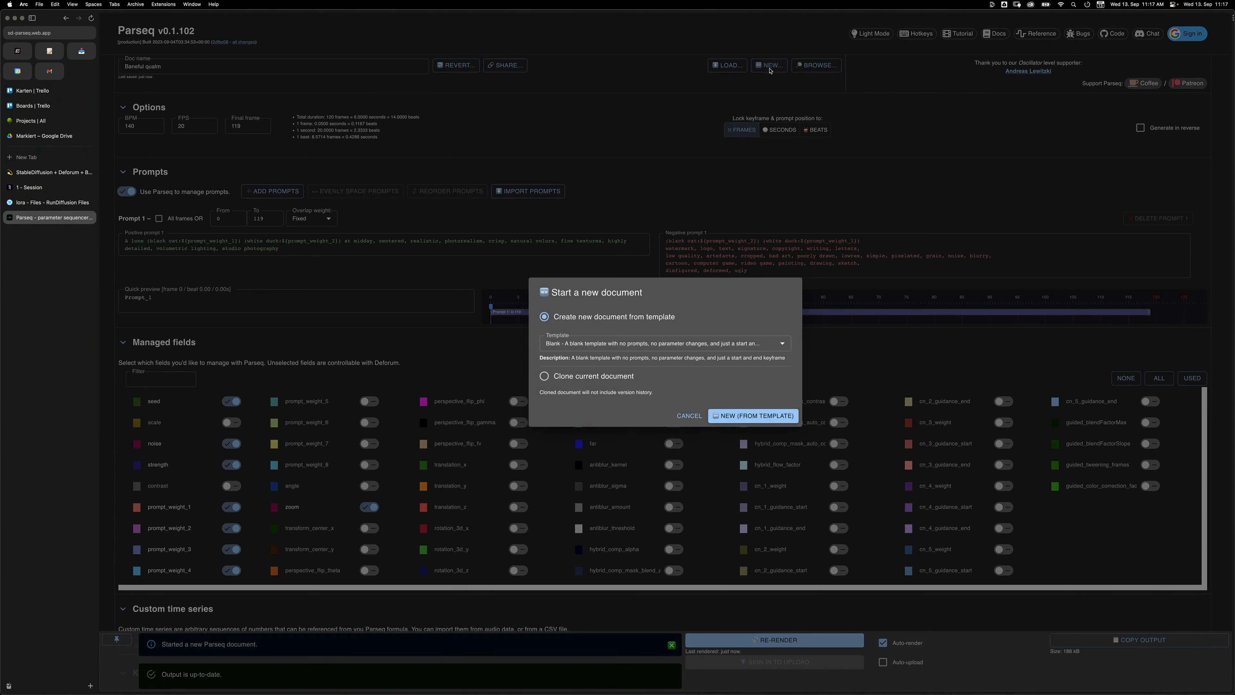
click(753, 416)
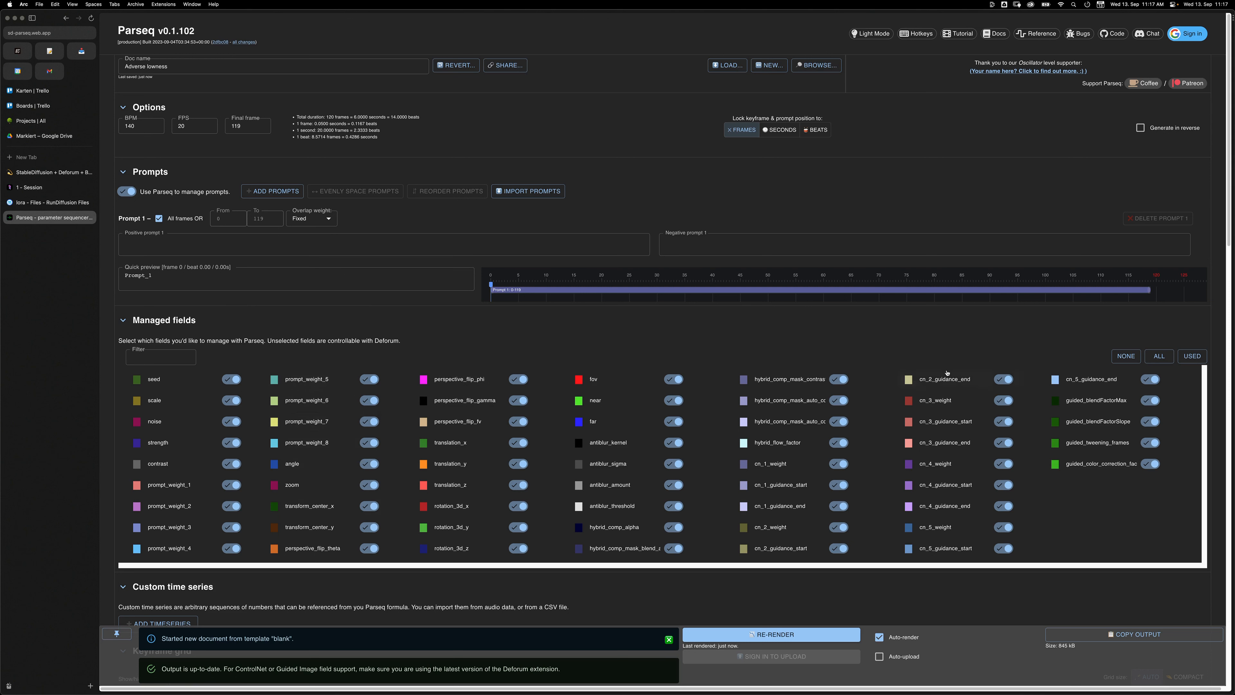
click(1128, 357)
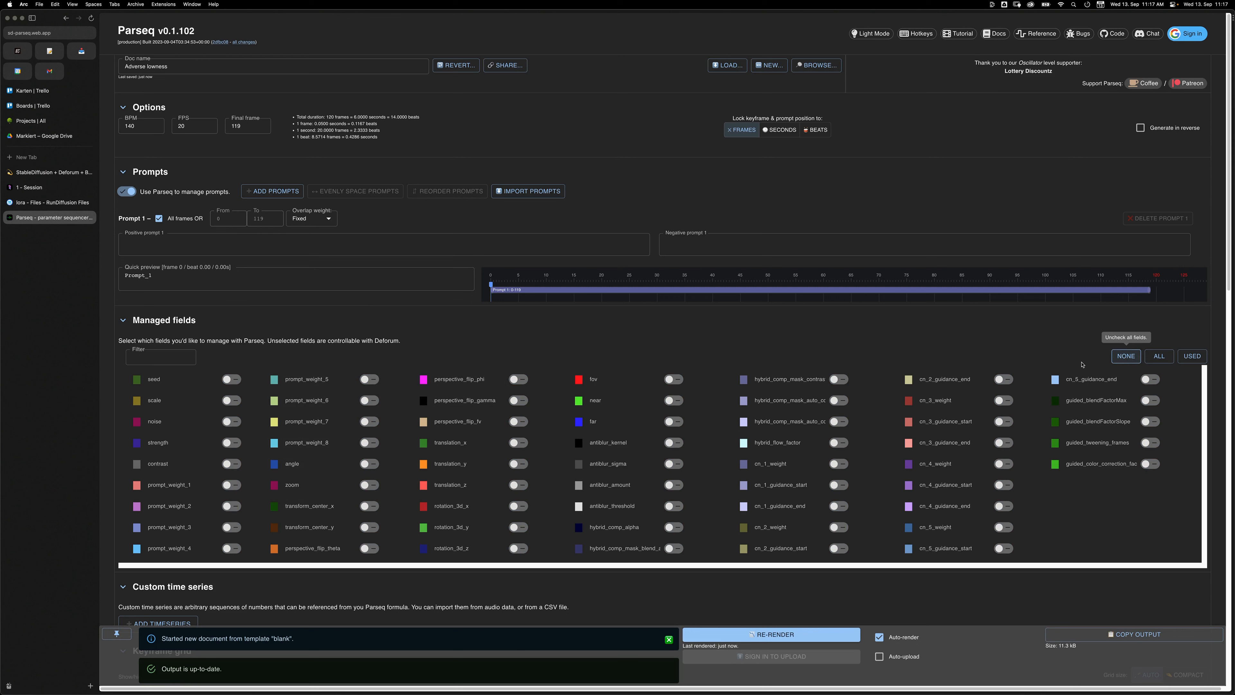
click(233, 381)
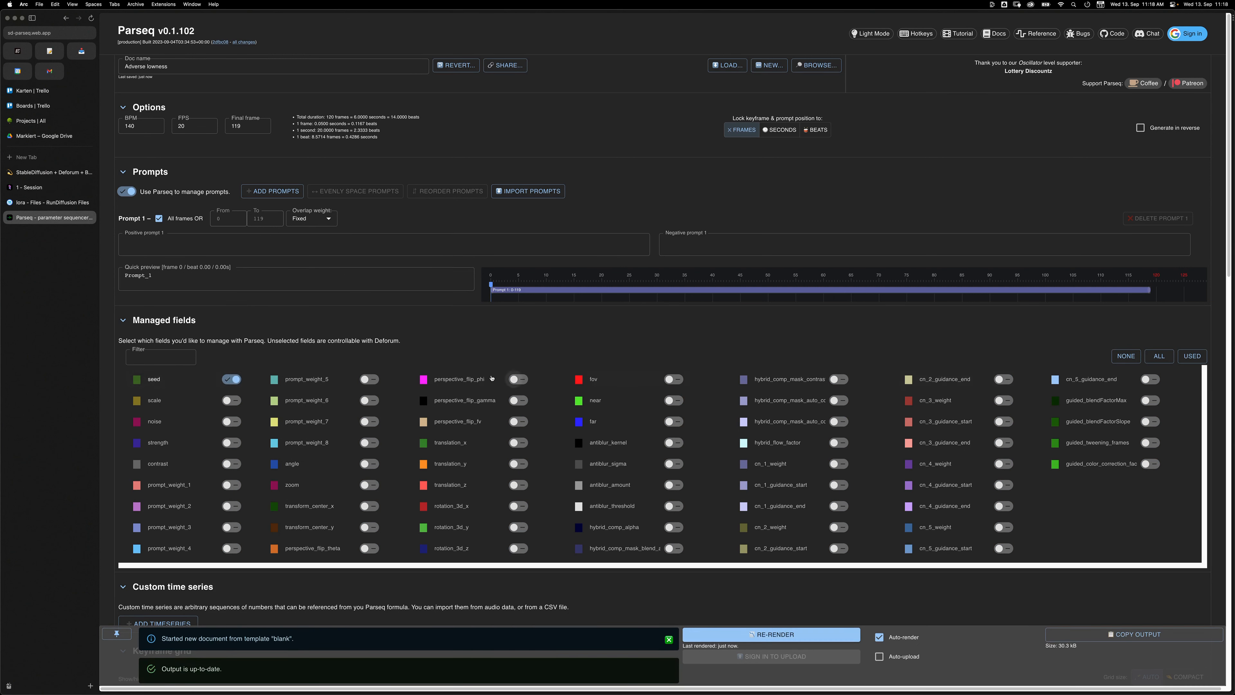
- Collapse the Parseq sections from Managed fields down to Preview
click(122, 320)
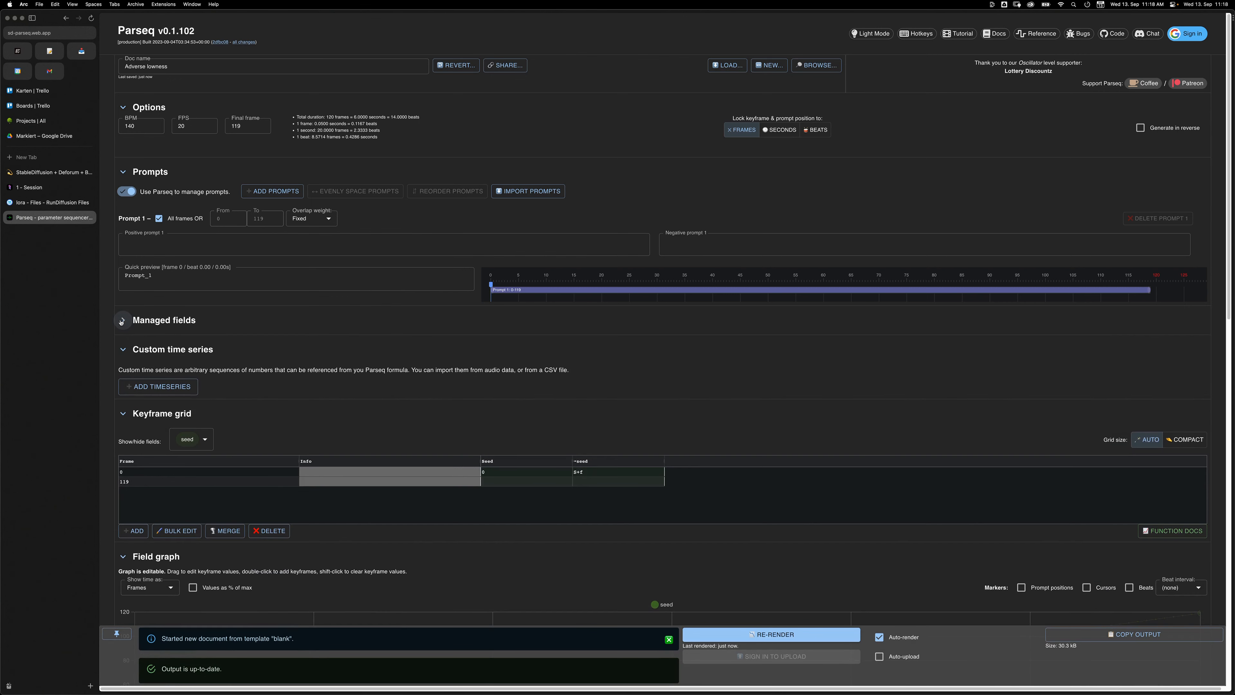
click(122, 349)
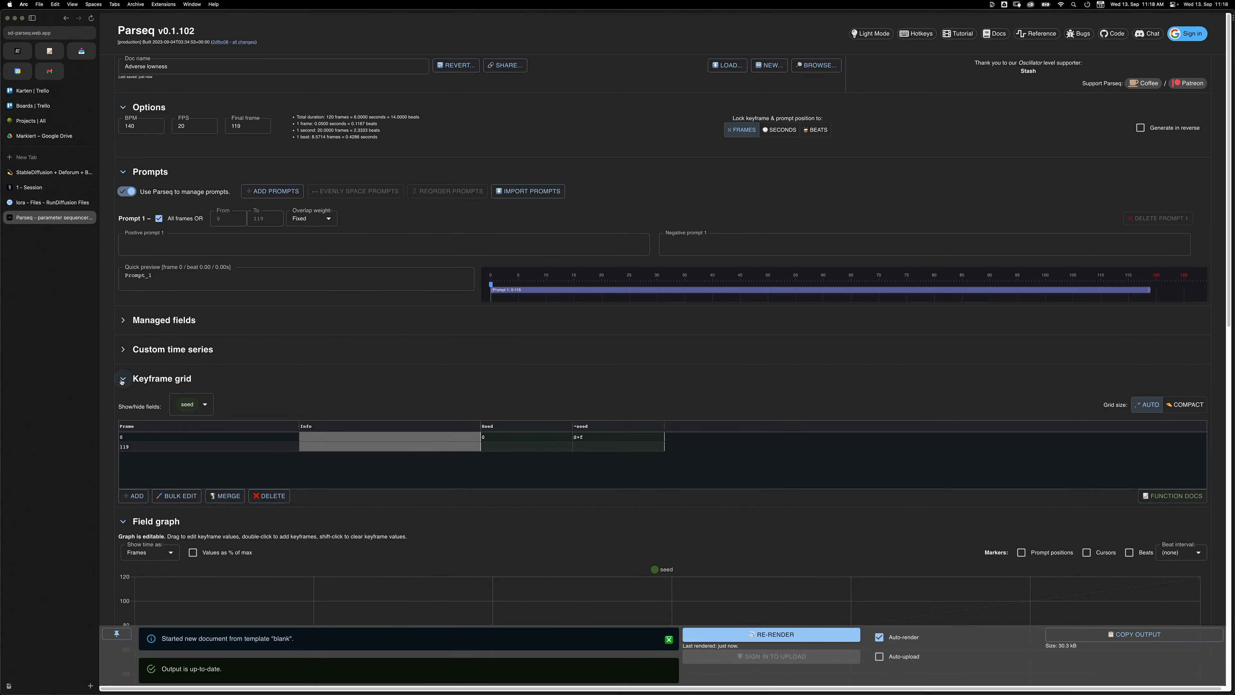
click(123, 378)
click(123, 408)
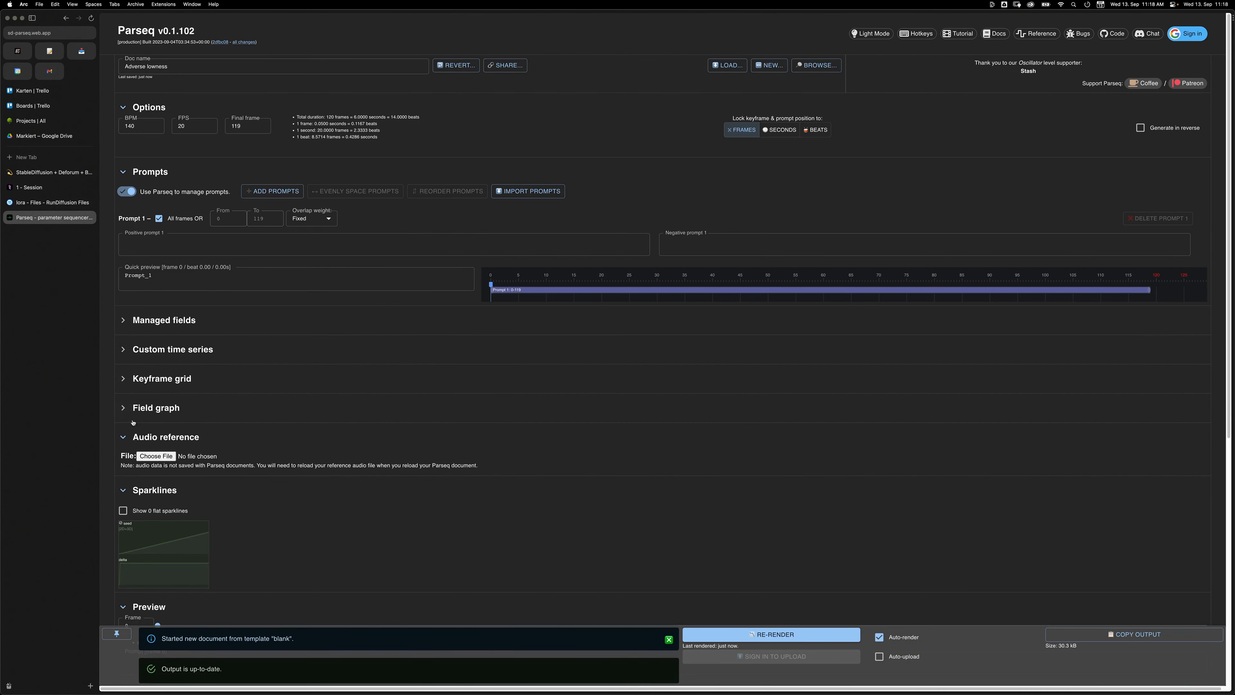
click(124, 438)
click(123, 467)
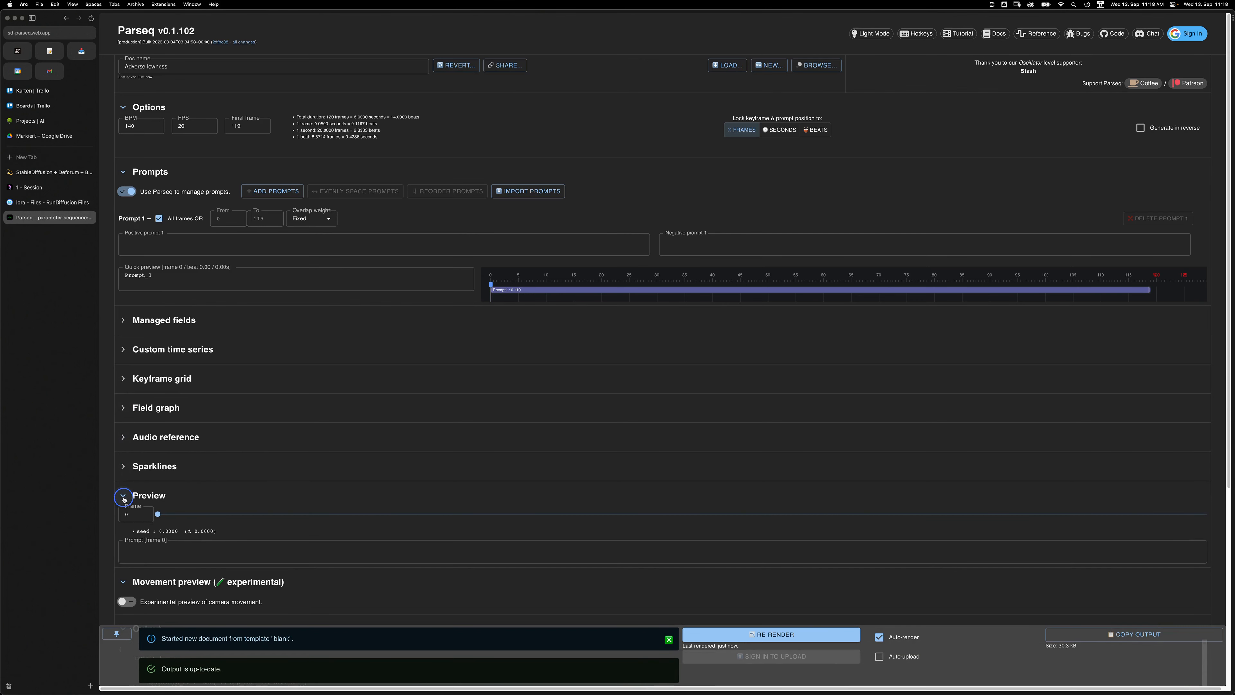
click(124, 498)
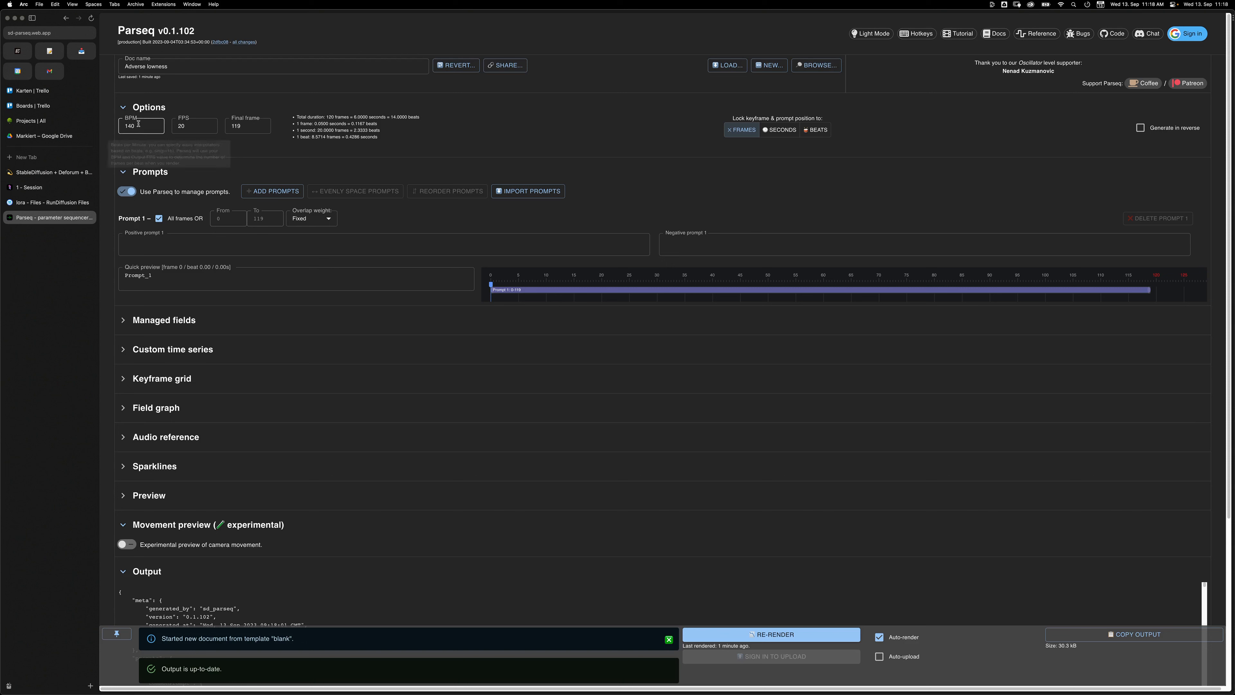
- Set the Parseq document's FPS to 30 and its final frame to 300, and collapse the Options section
double_click(176, 128)
text(30)
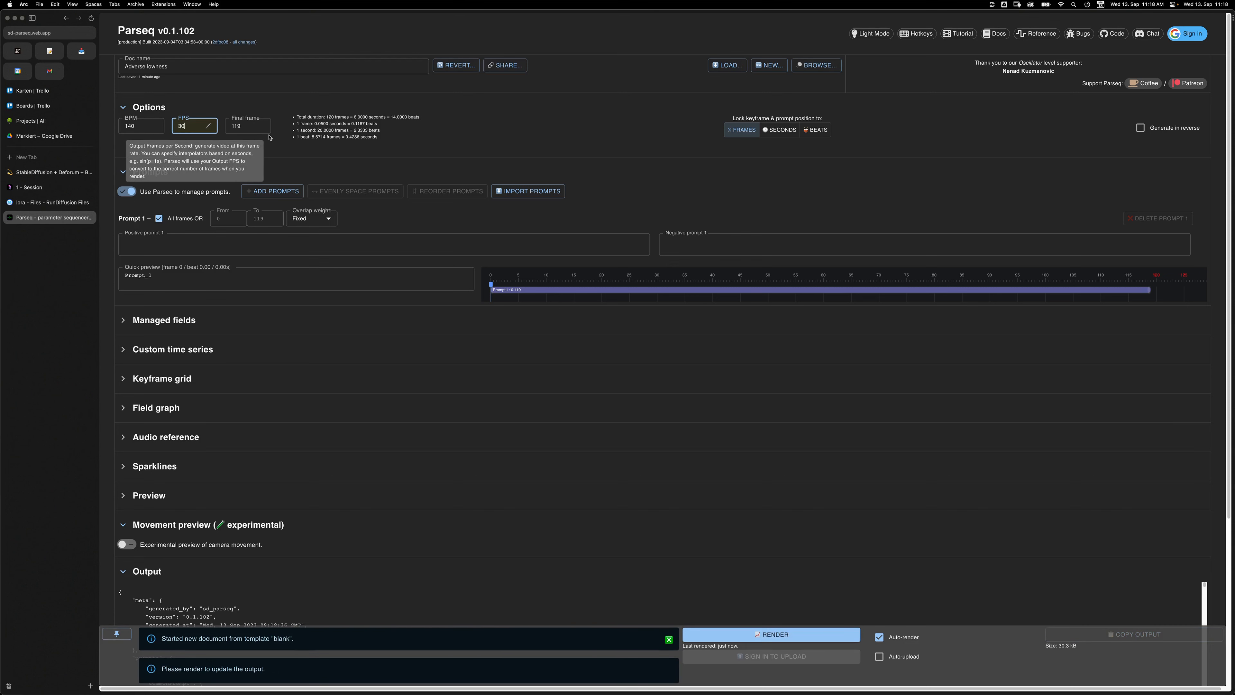
double_click(224, 128)
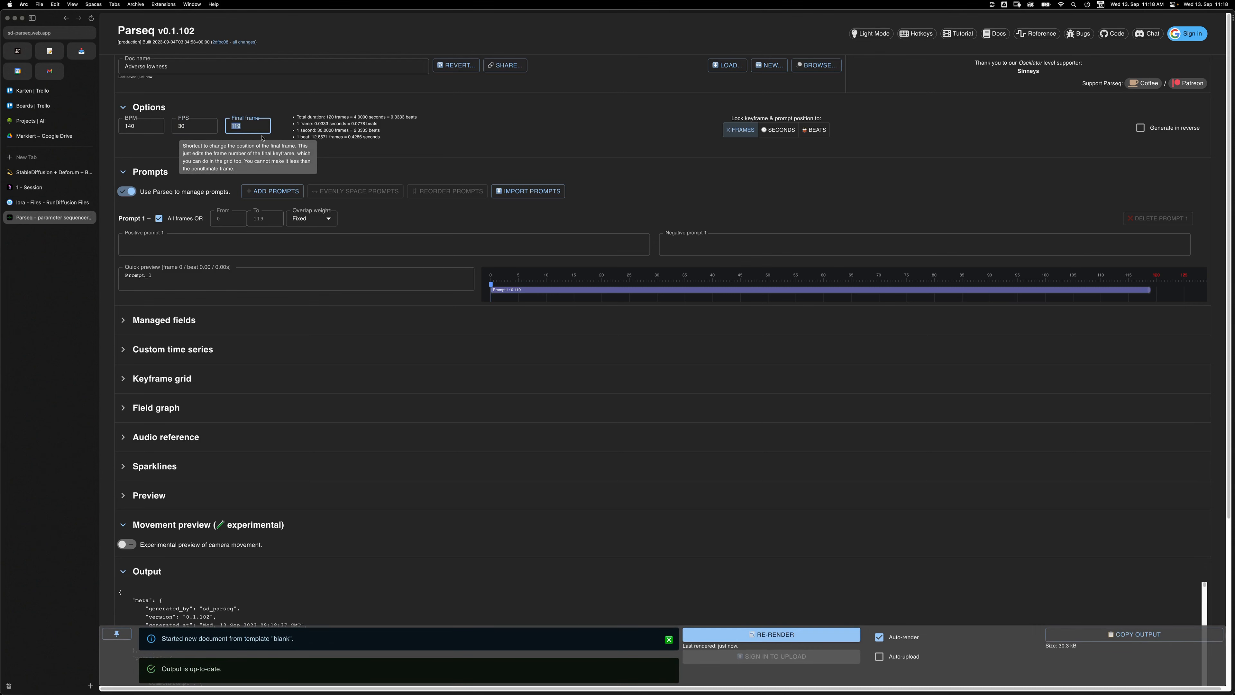
text(300)
key(Return)
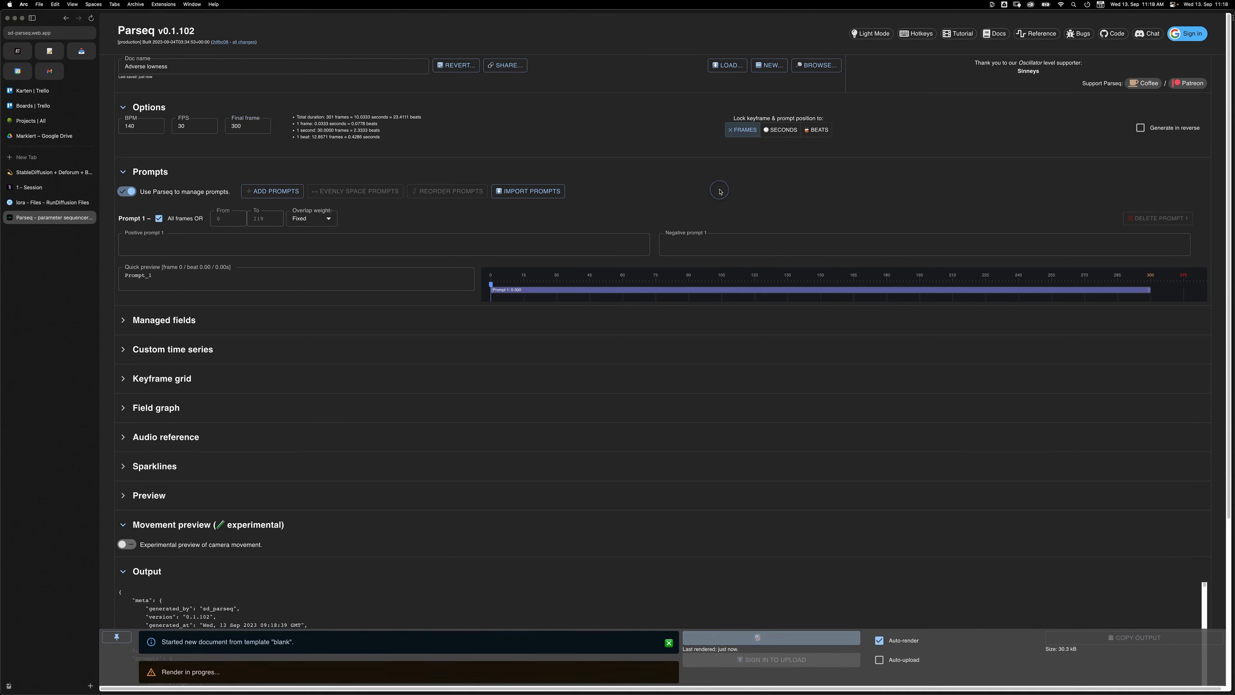
click(162, 127)
click(129, 113)
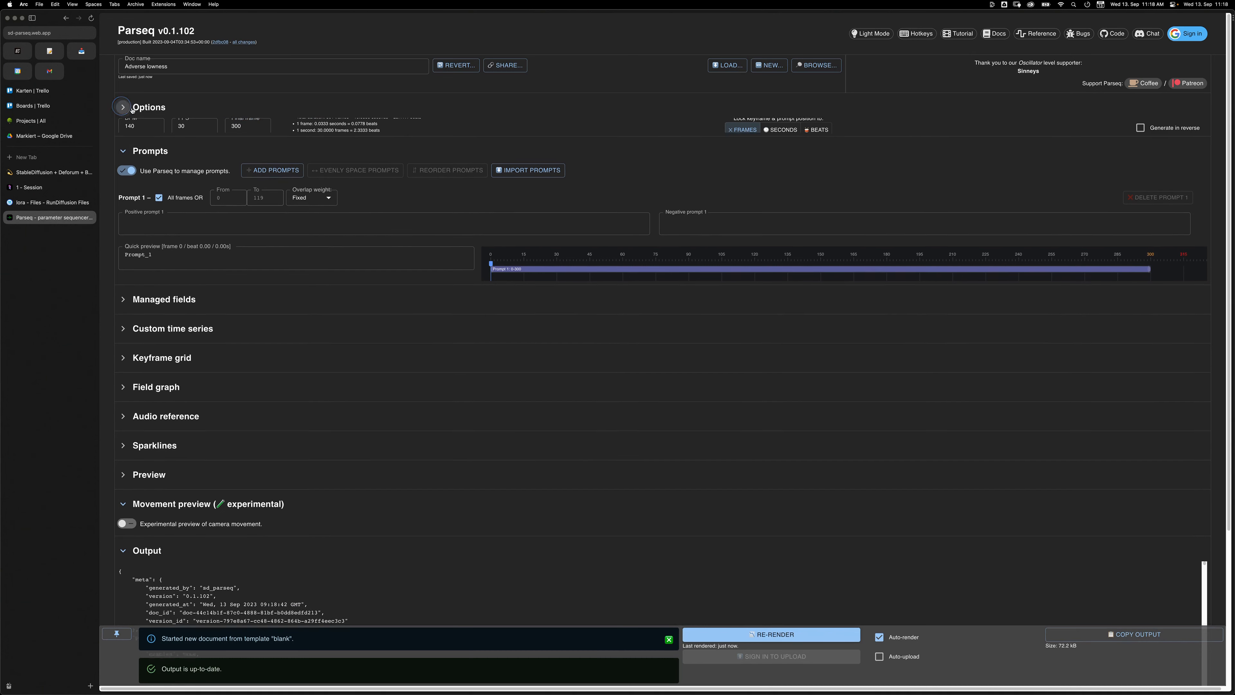
click(128, 111)
click(127, 111)
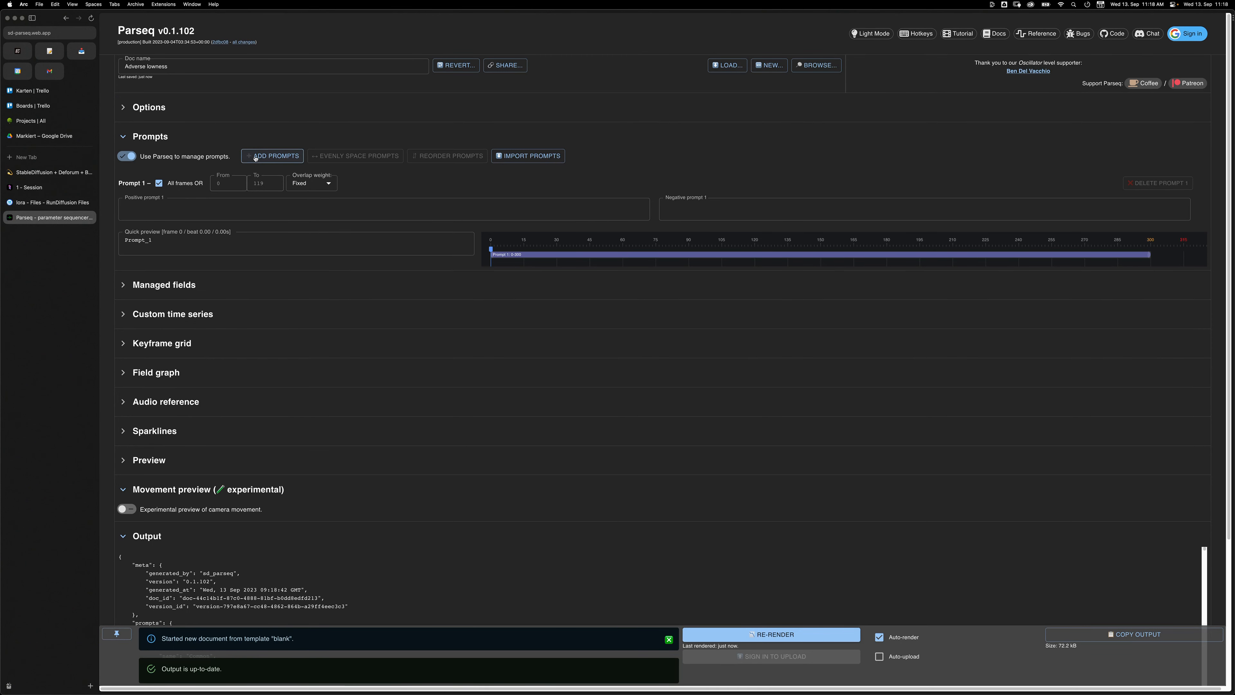
- Add a second prompt to the Parseq document and look through the outfit captions in the Notion notes
click(267, 157)
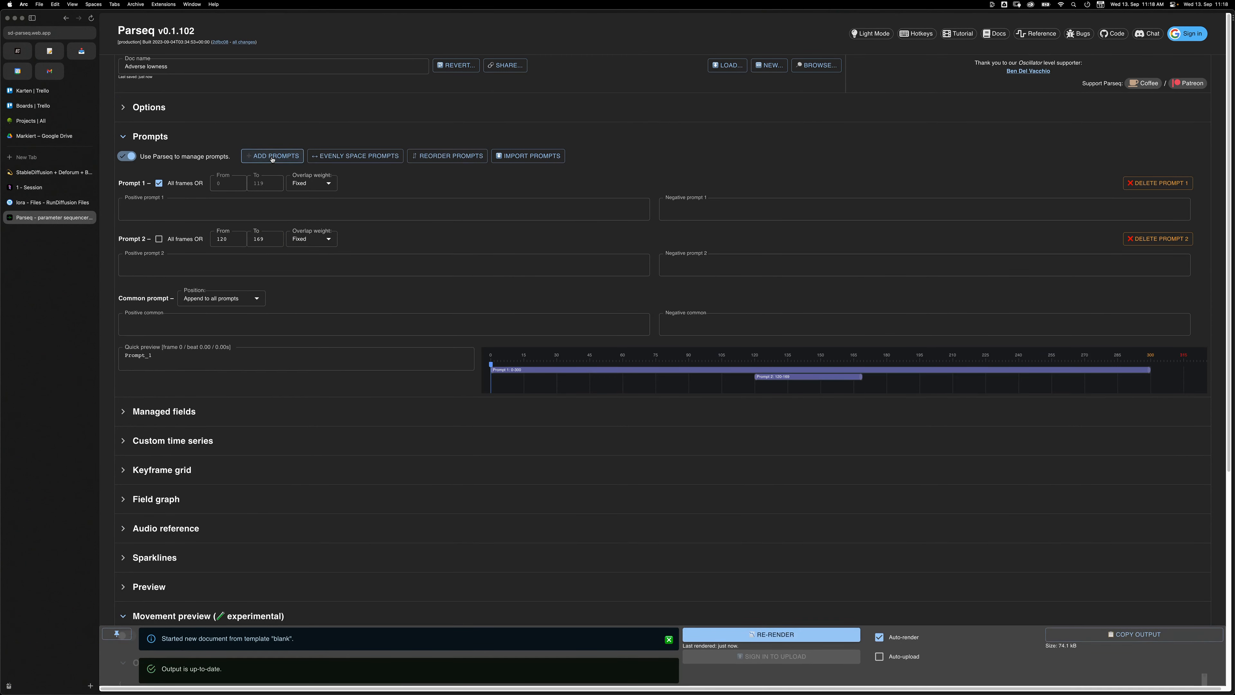
click(51, 172)
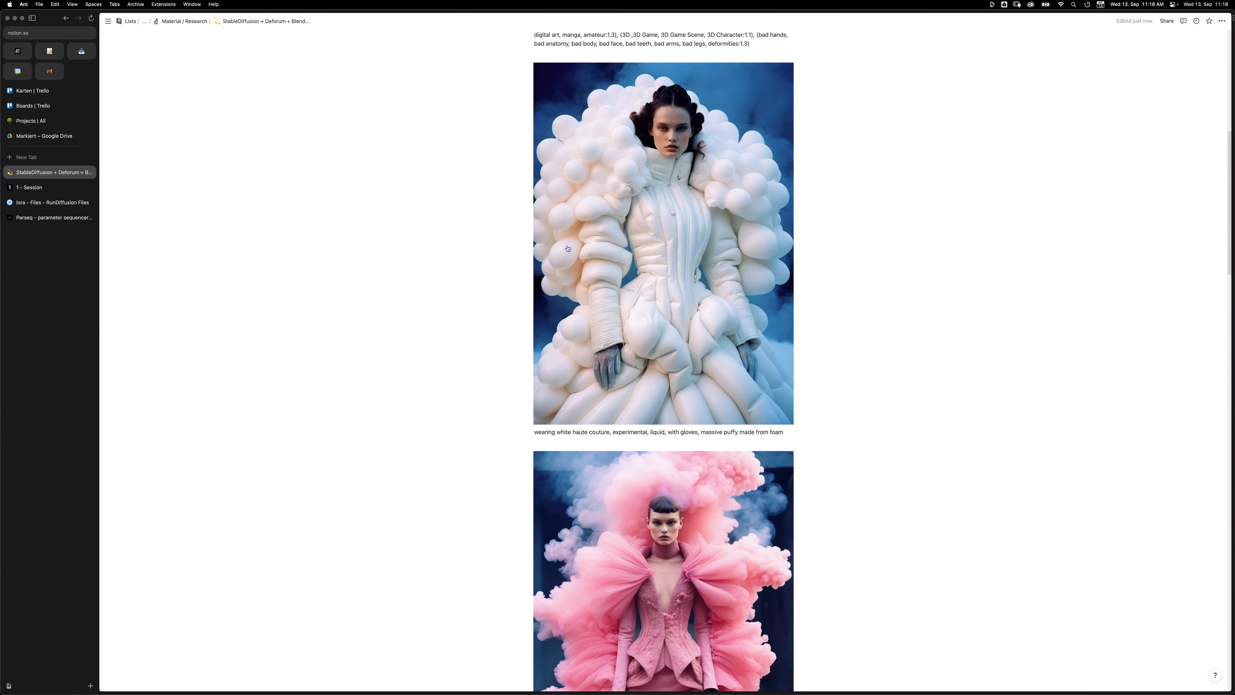
scroll(641, 501, down, 15)
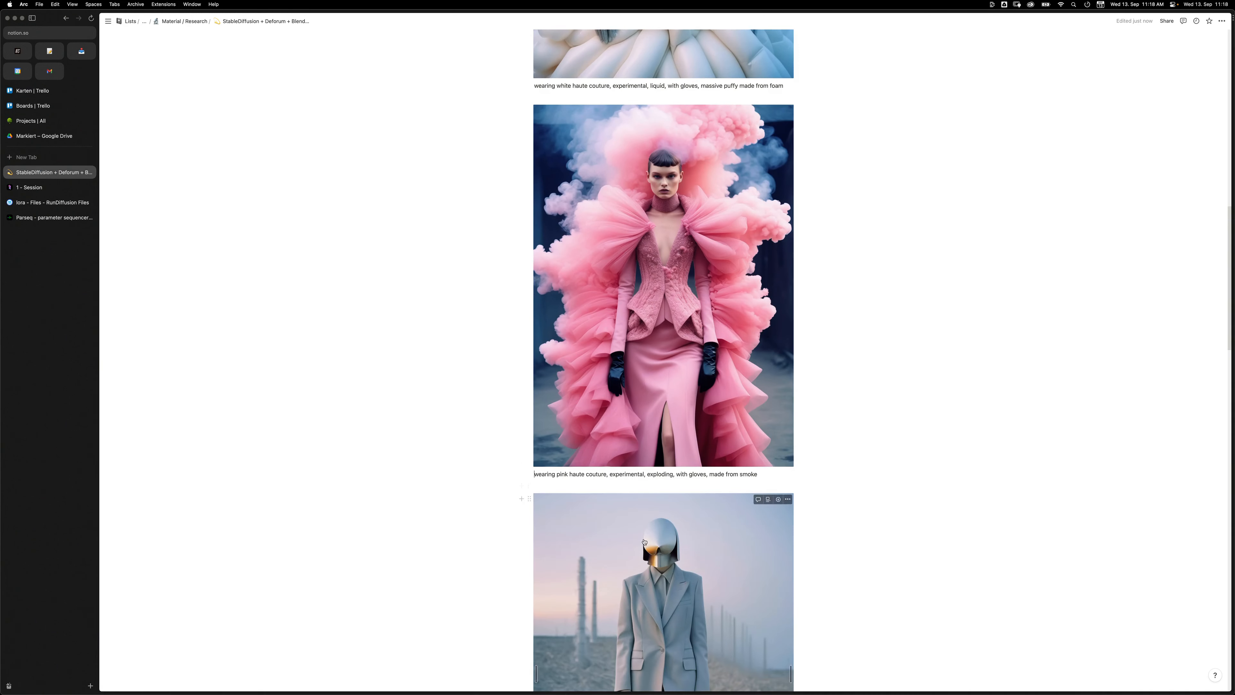
scroll(646, 547, down, 20)
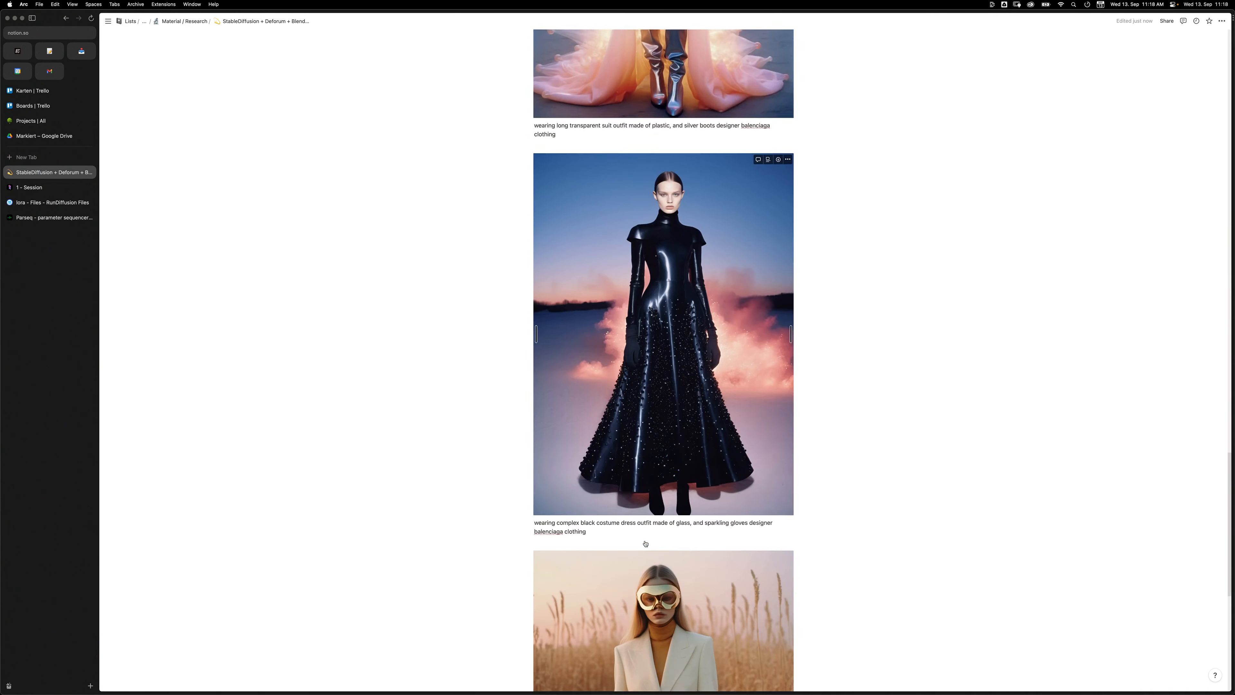
click(42, 193)
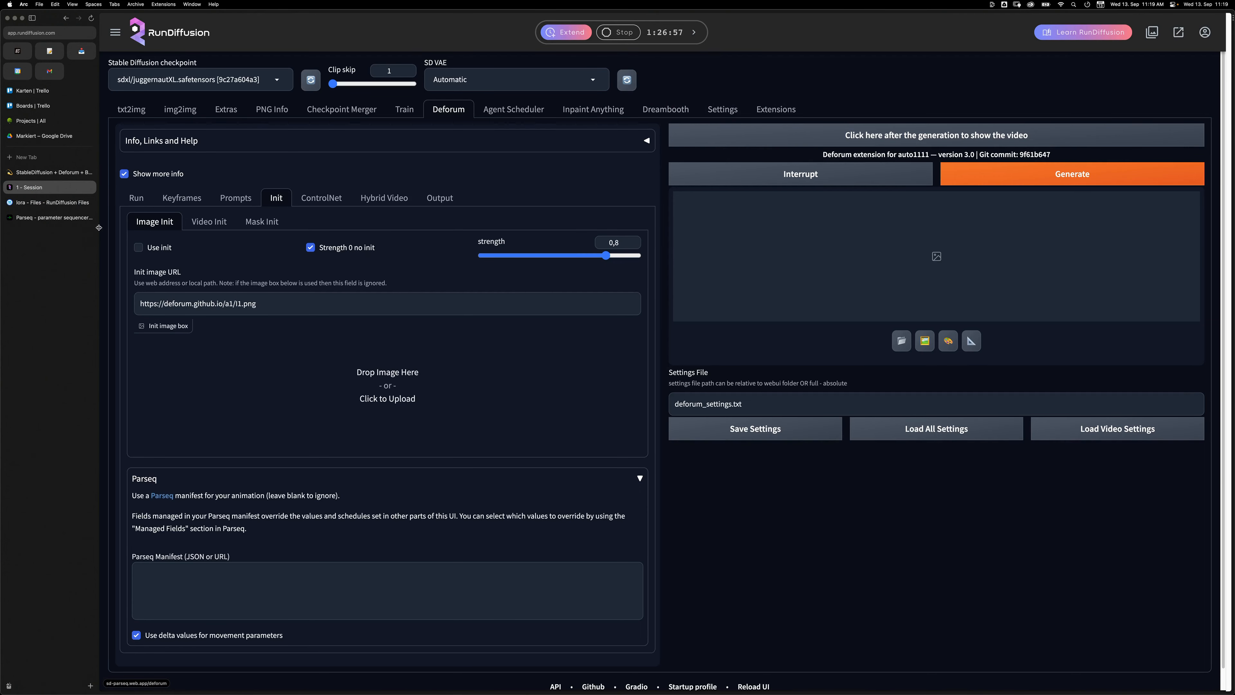
- Return to Parseq and add four more prompts, Prompt 3 through Prompt 6
click(58, 220)
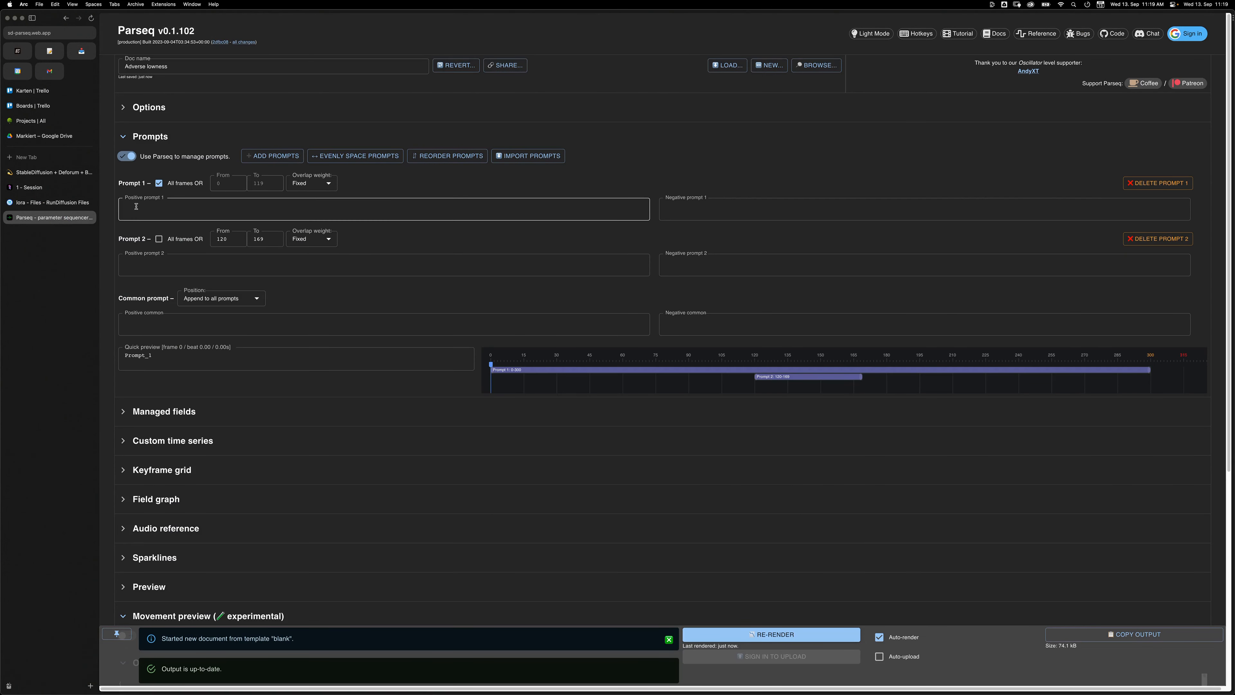
click(277, 157)
click(276, 157)
click(276, 156)
click(276, 157)
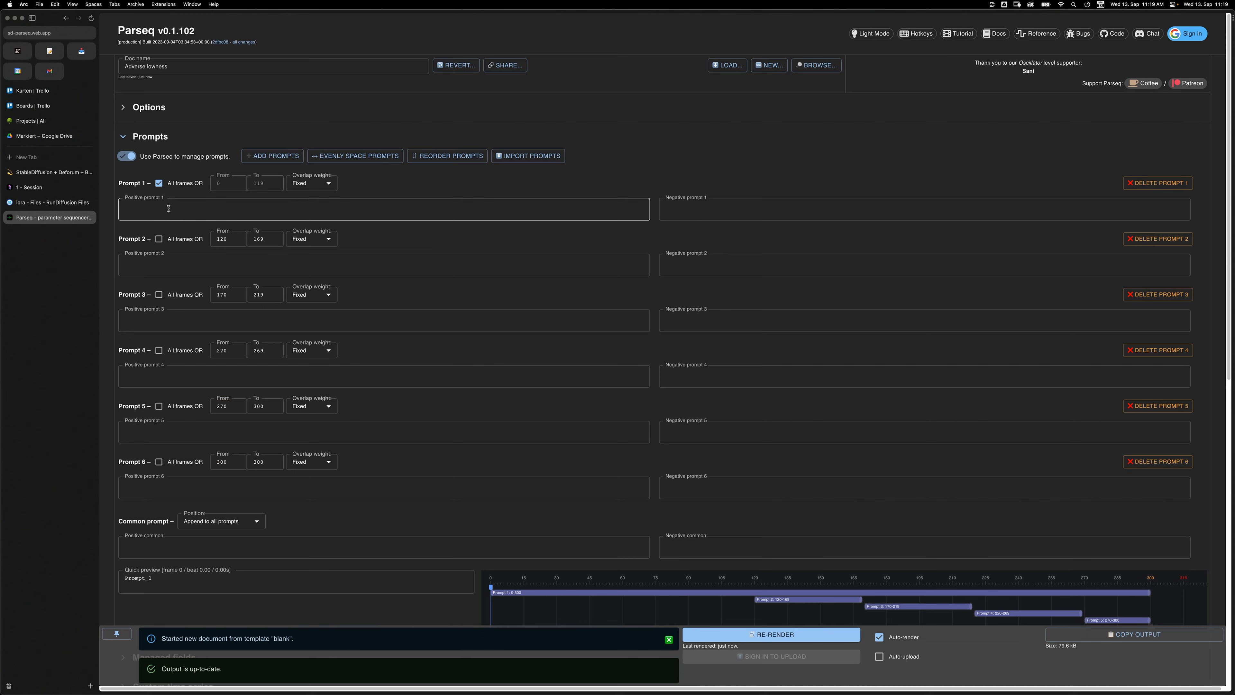
- Copy all the lines of the general positive prompts from the Notion notes
click(41, 174)
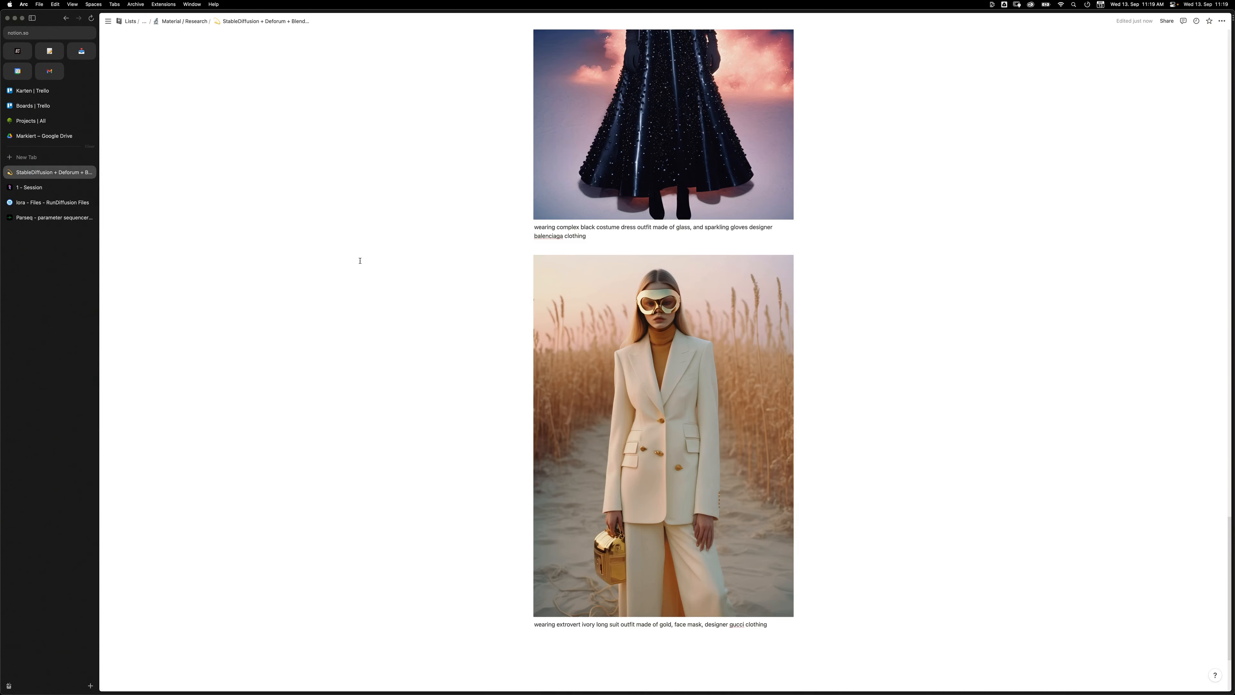
scroll(596, 312, up, 20)
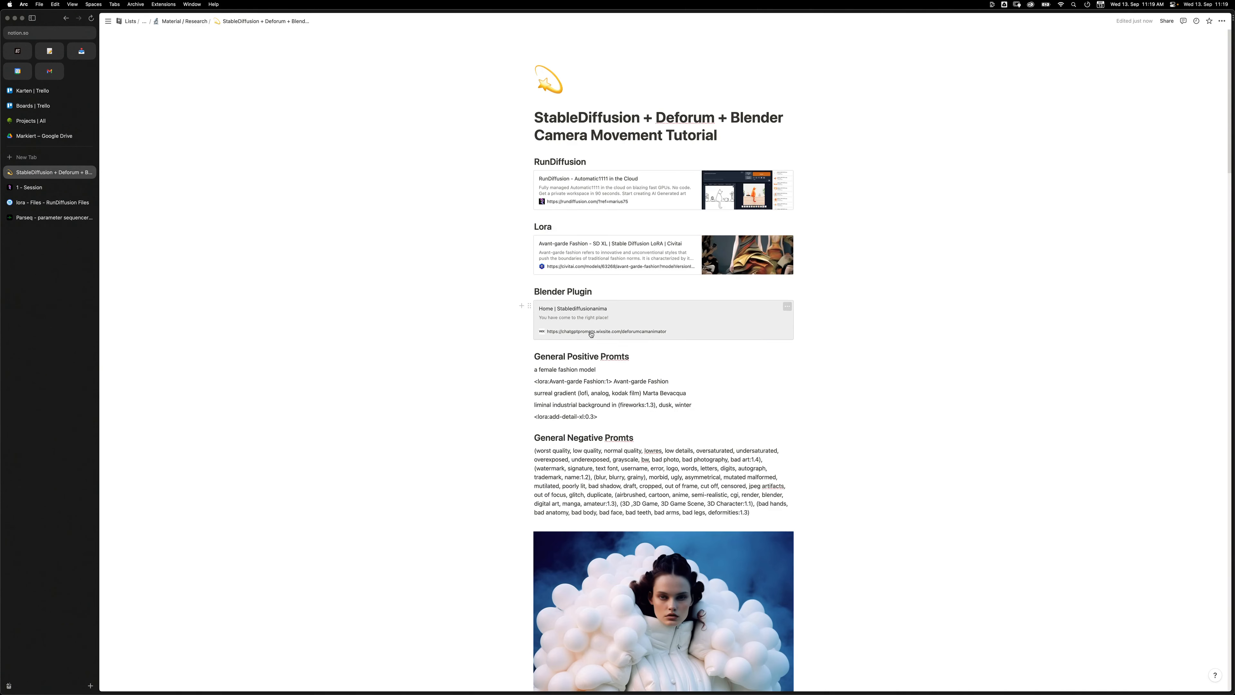
drag(604, 418, 534, 366)
key(super+c)
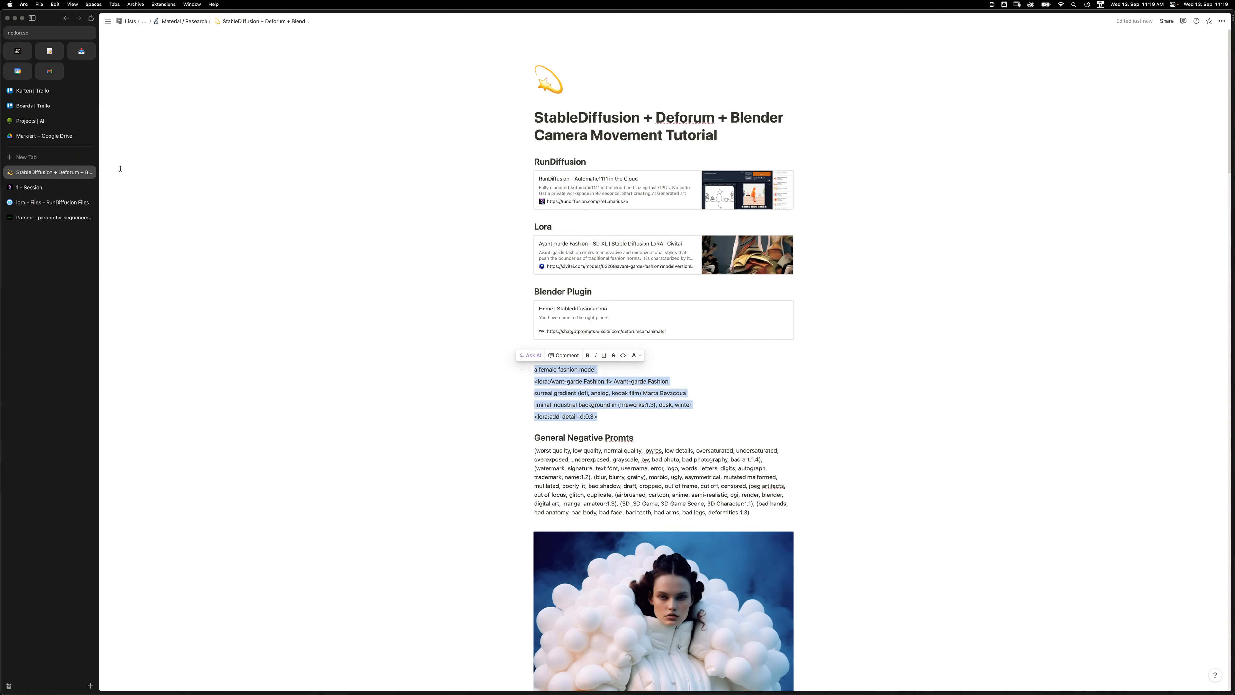
- Return to Parseq and paste the copied general positive prompts into the positive common prompt
click(47, 188)
click(45, 203)
click(45, 220)
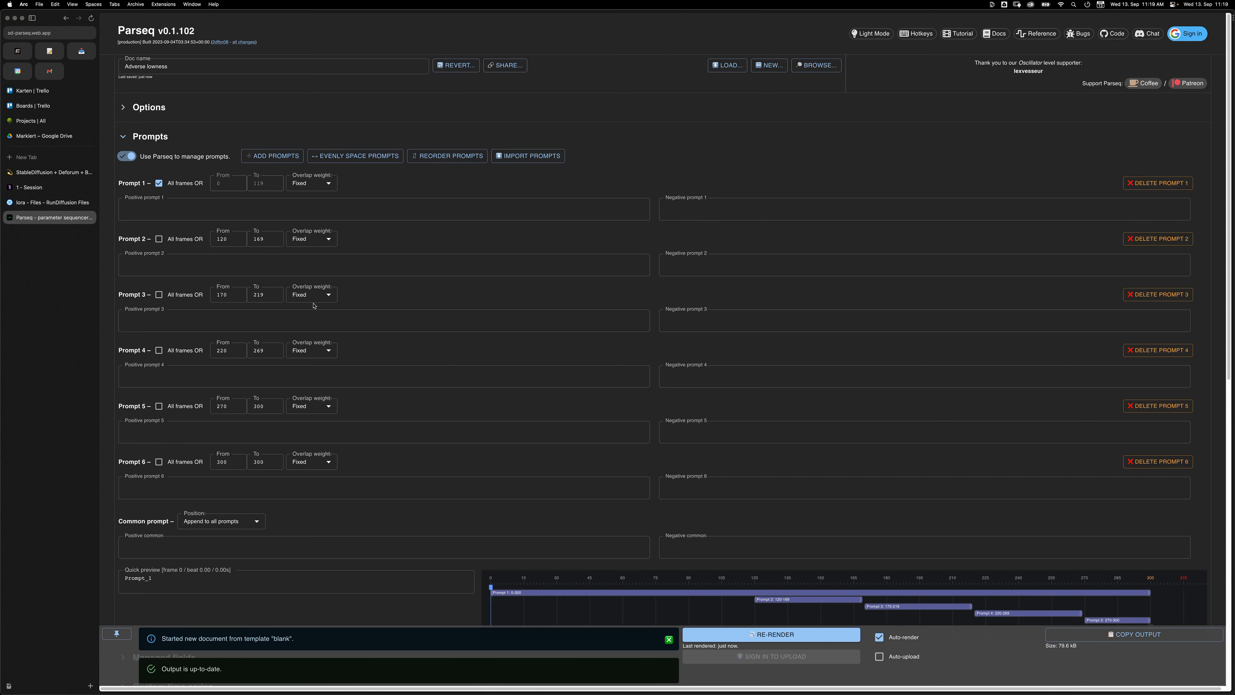
click(151, 544)
key(super+v)
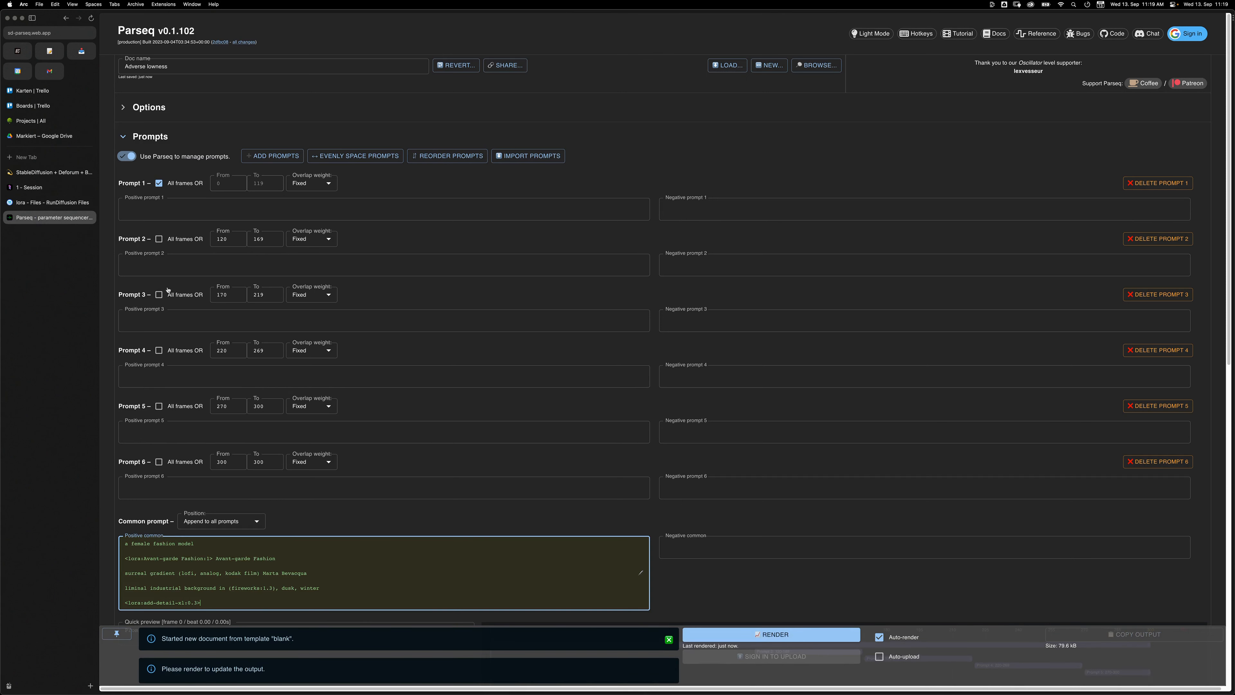
- Copy the general negative prompts paragraph from the Notion notes into Parseq's negative common prompt
click(39, 189)
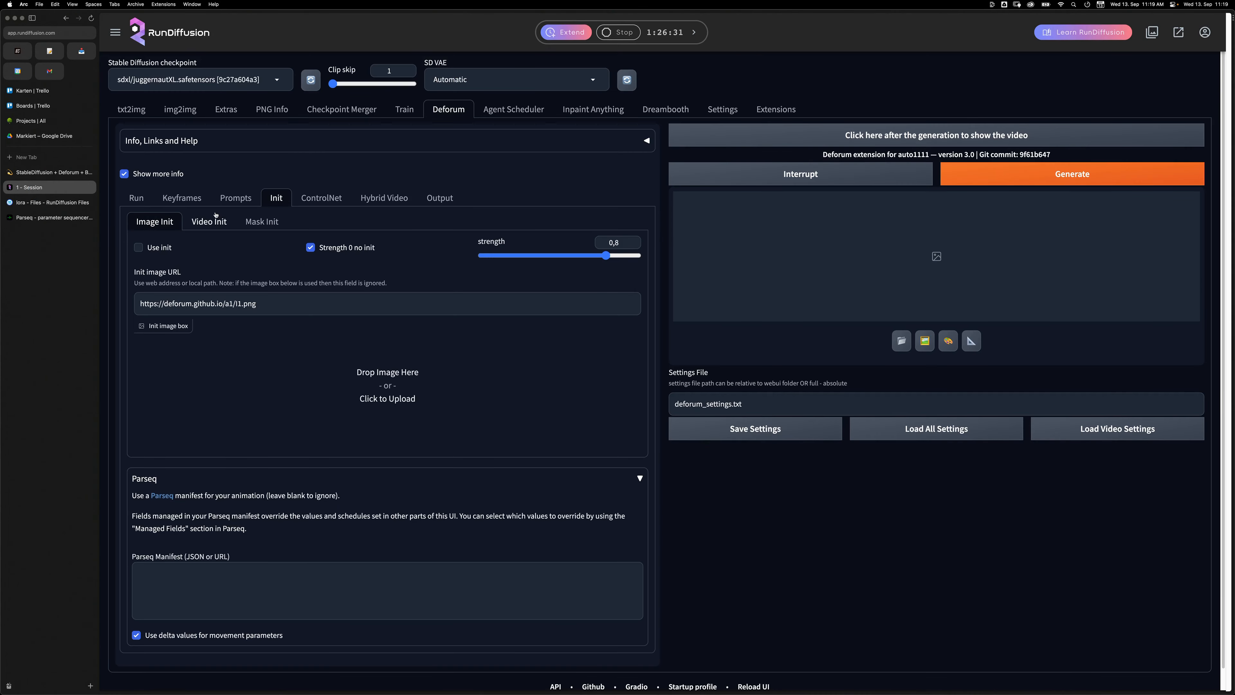
click(51, 202)
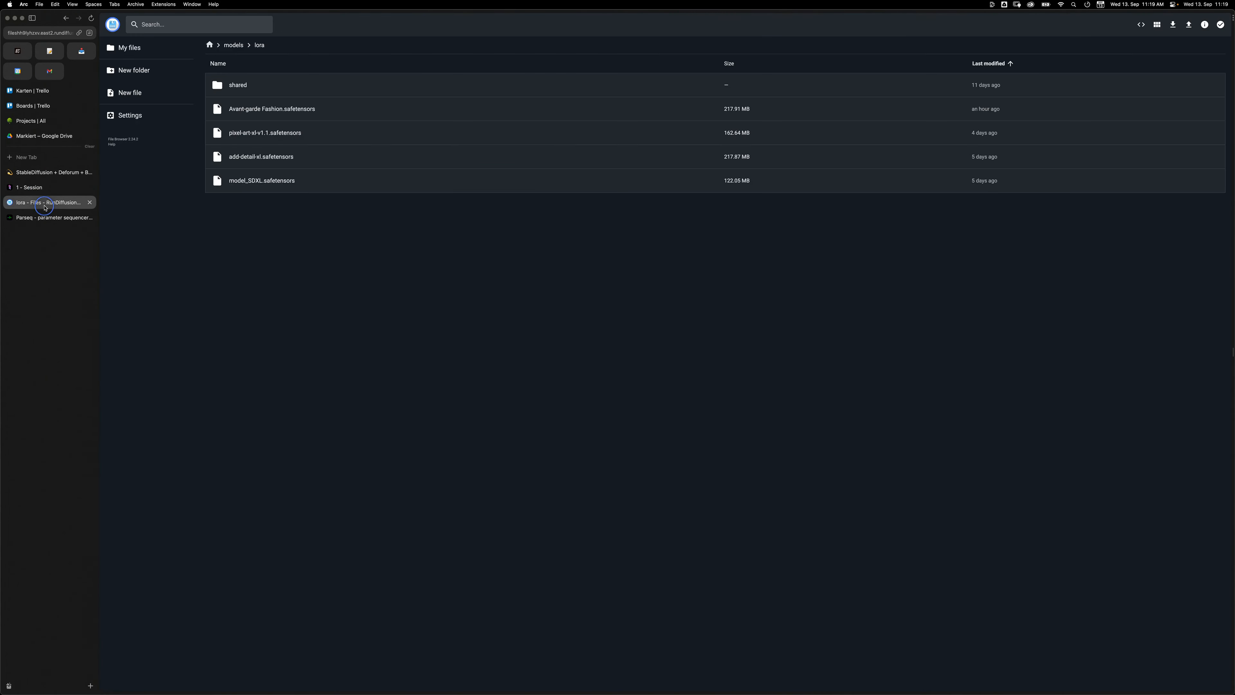
click(49, 217)
click(48, 173)
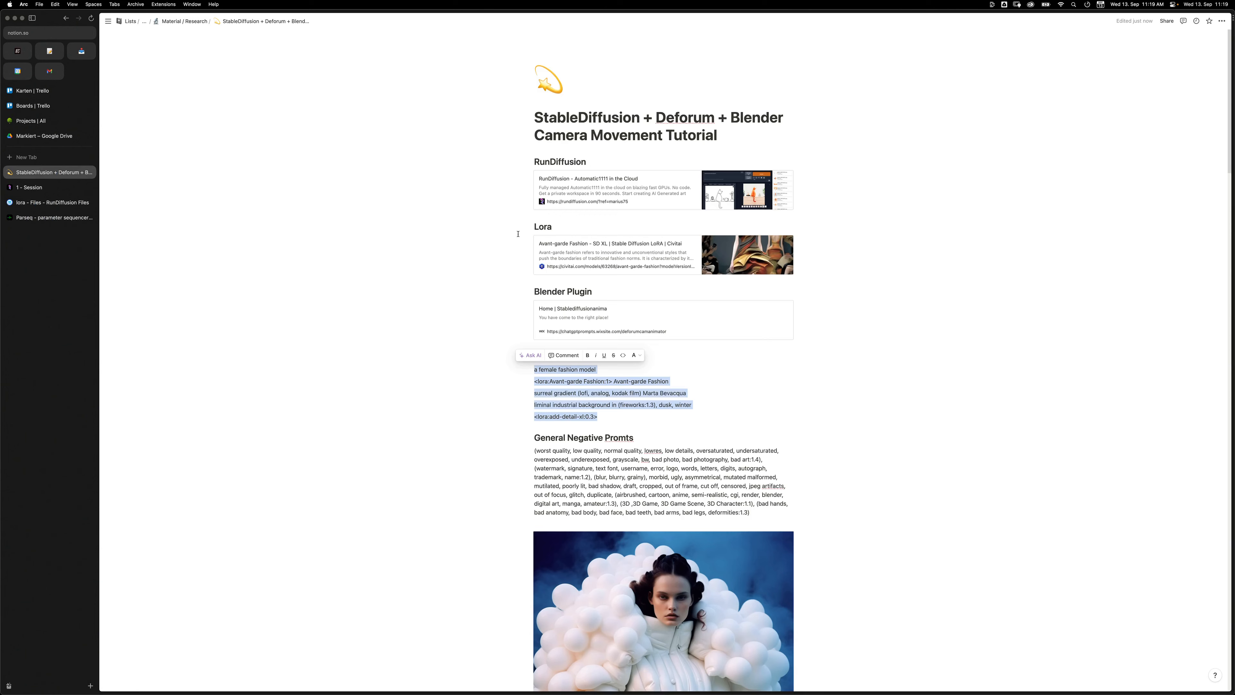
triple_click(572, 475)
key(super+c)
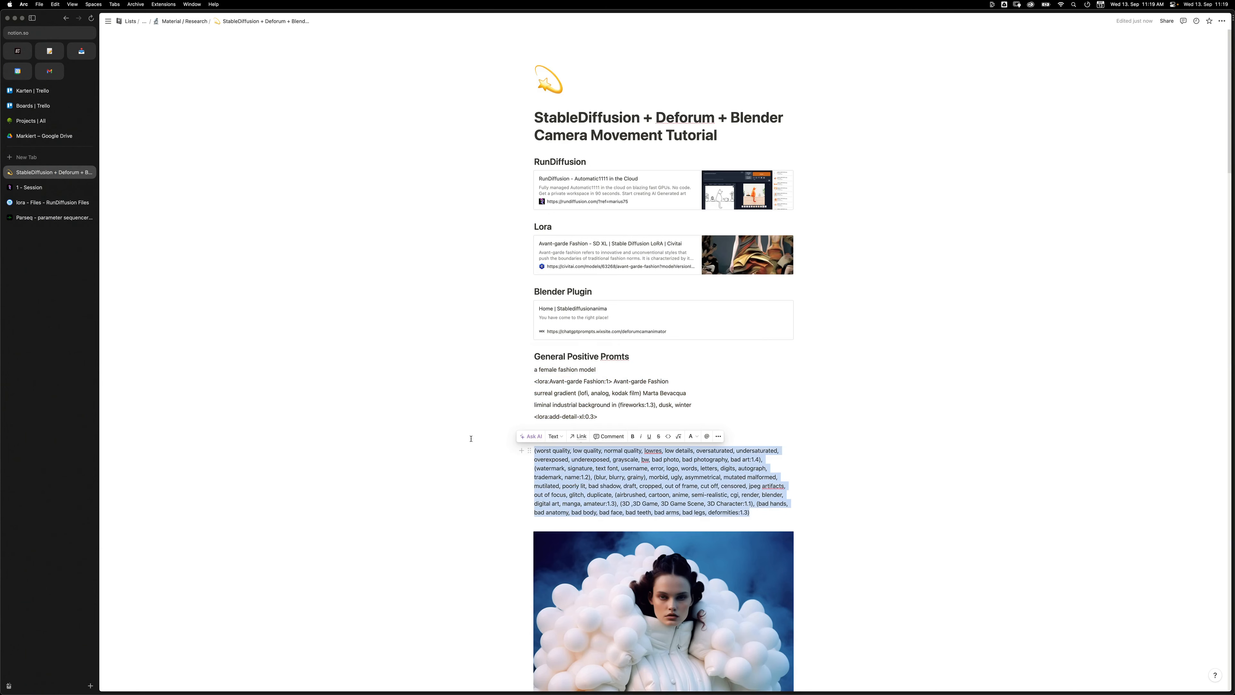
click(48, 217)
click(759, 552)
key(super+v)
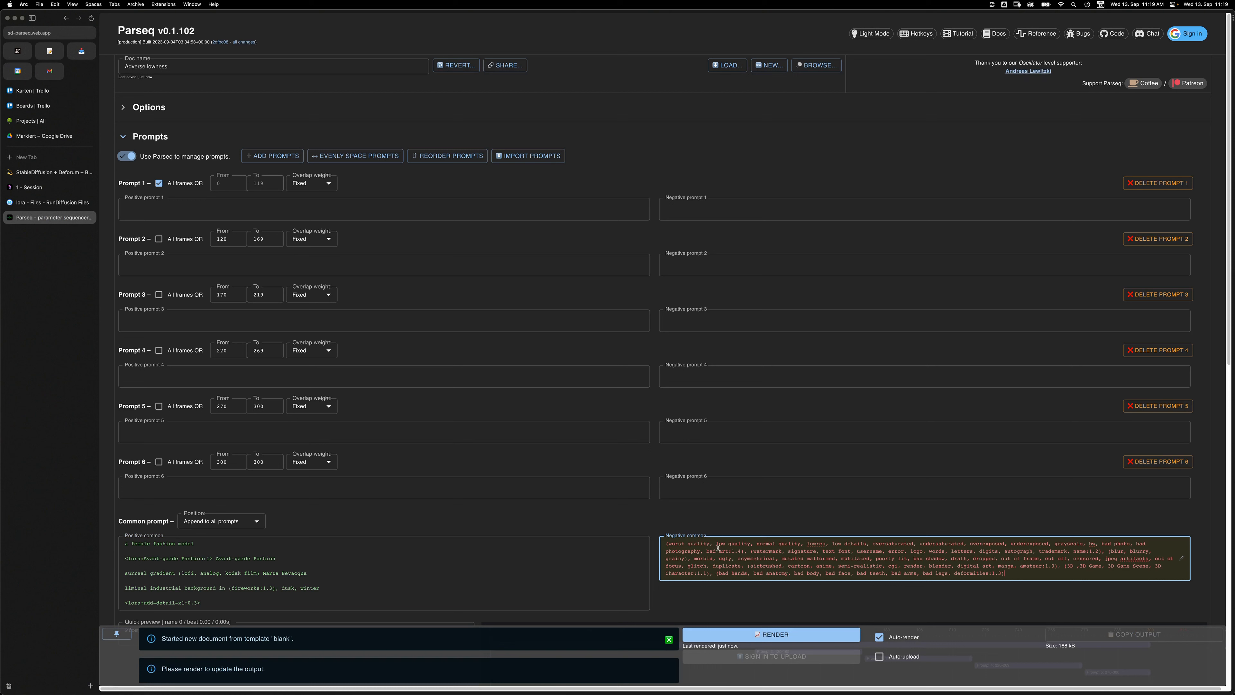
drag(672, 545, 1045, 570)
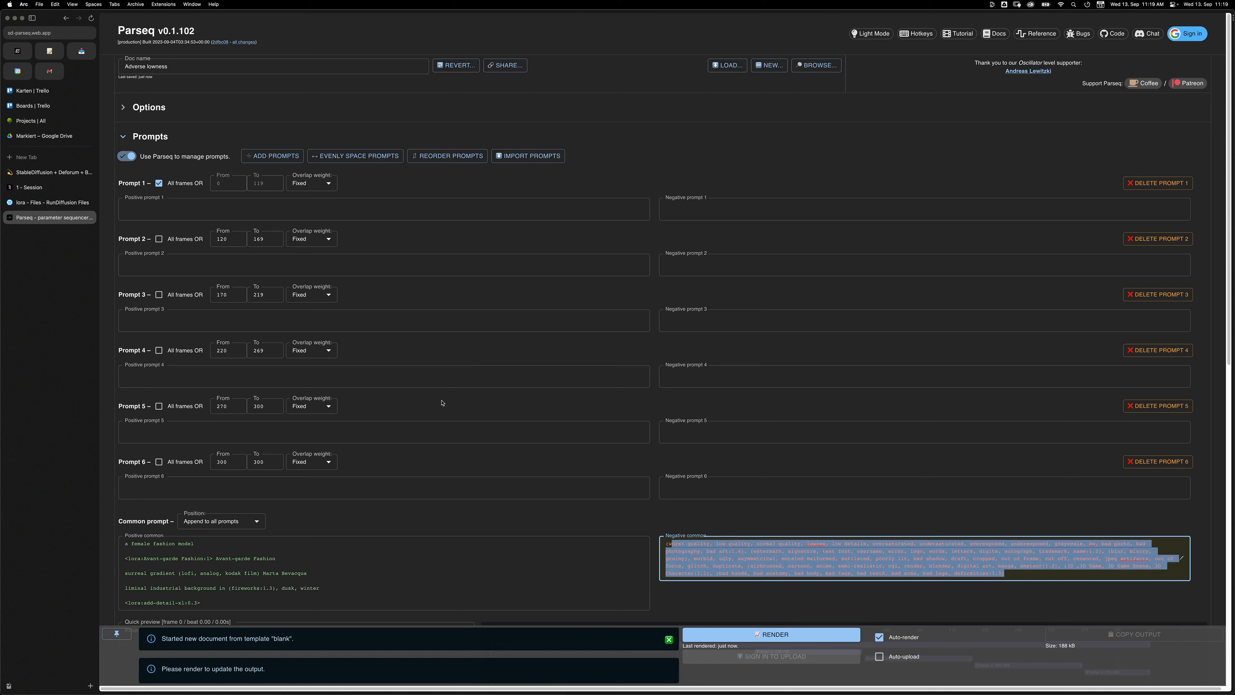
- Copy the white haute couture caption, massive puffy made from foam, from the Notion notes into Parseq's positive prompt 1
click(55, 173)
scroll(620, 471, down, 3)
scroll(620, 471, down, 7)
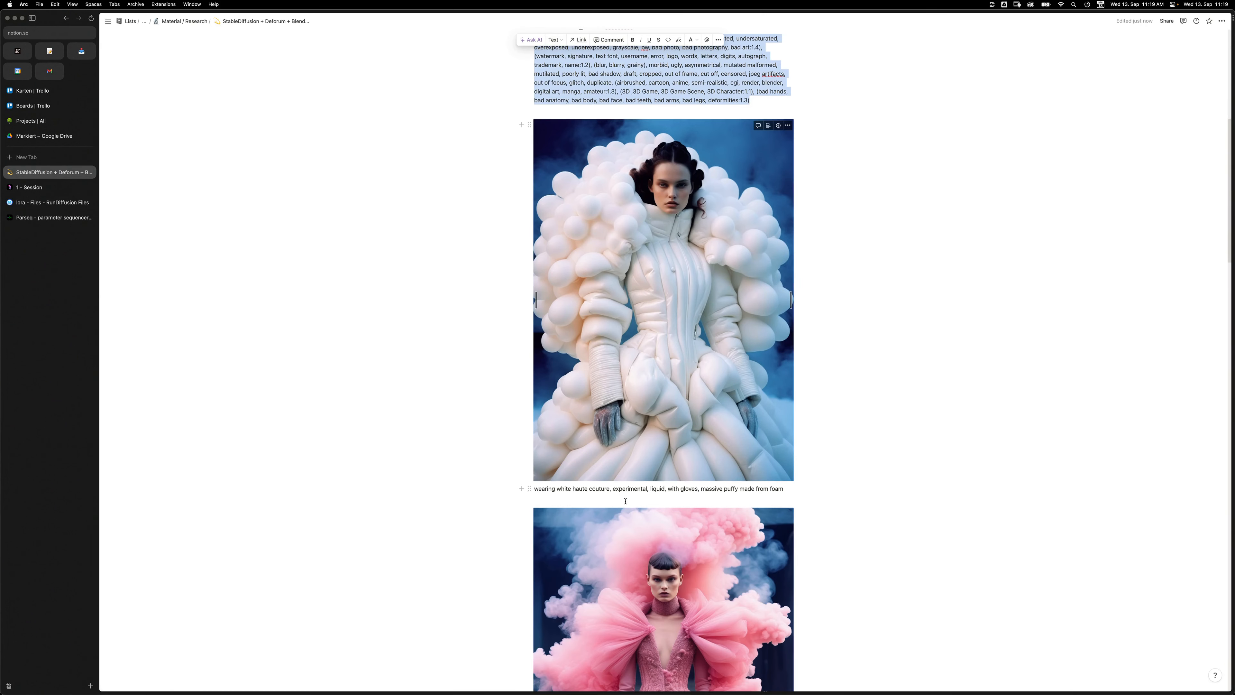
triple_click(621, 489)
key(super+c)
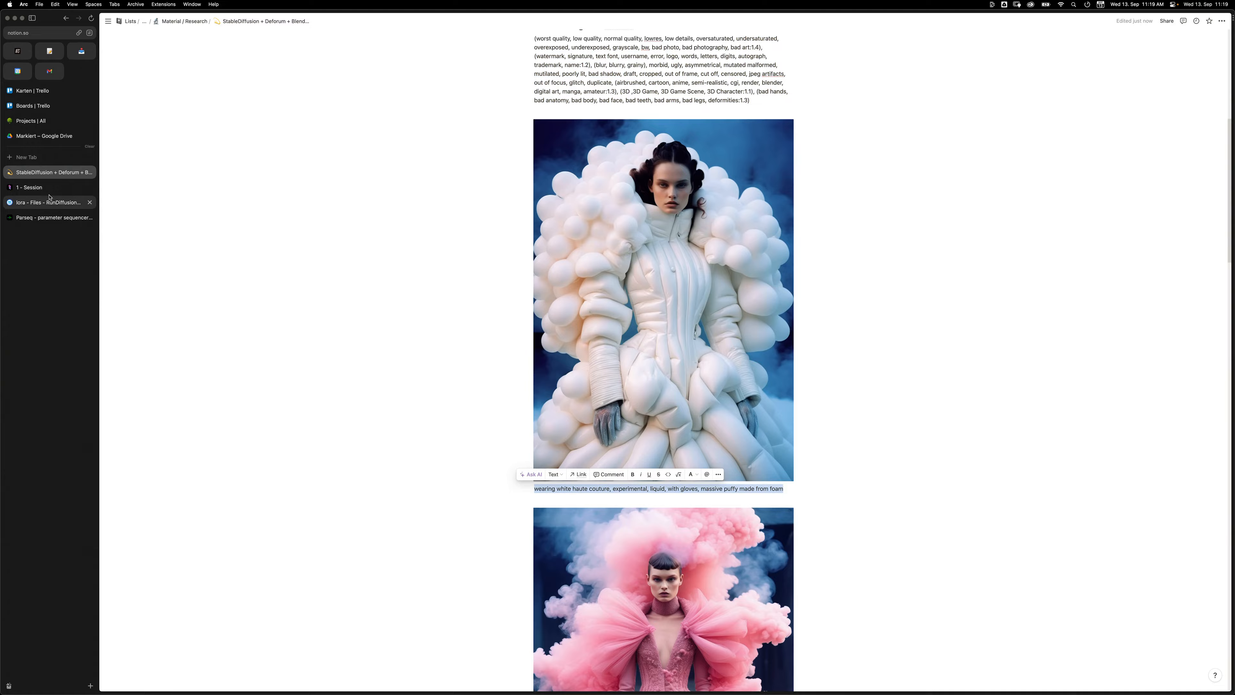
click(53, 218)
click(230, 212)
key(super+v)
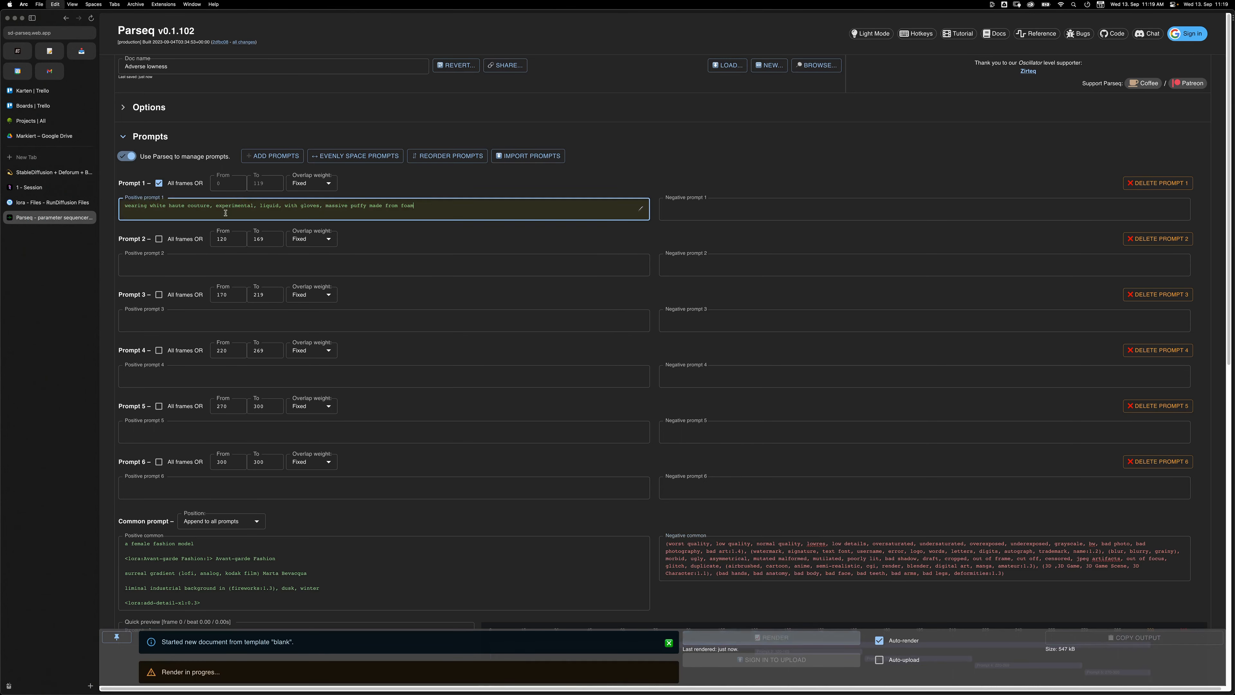
- Copy the pink haute couture caption, made from smoke, from the Notion notes into Parseq's positive prompt 2
click(53, 172)
scroll(560, 466, down, 8)
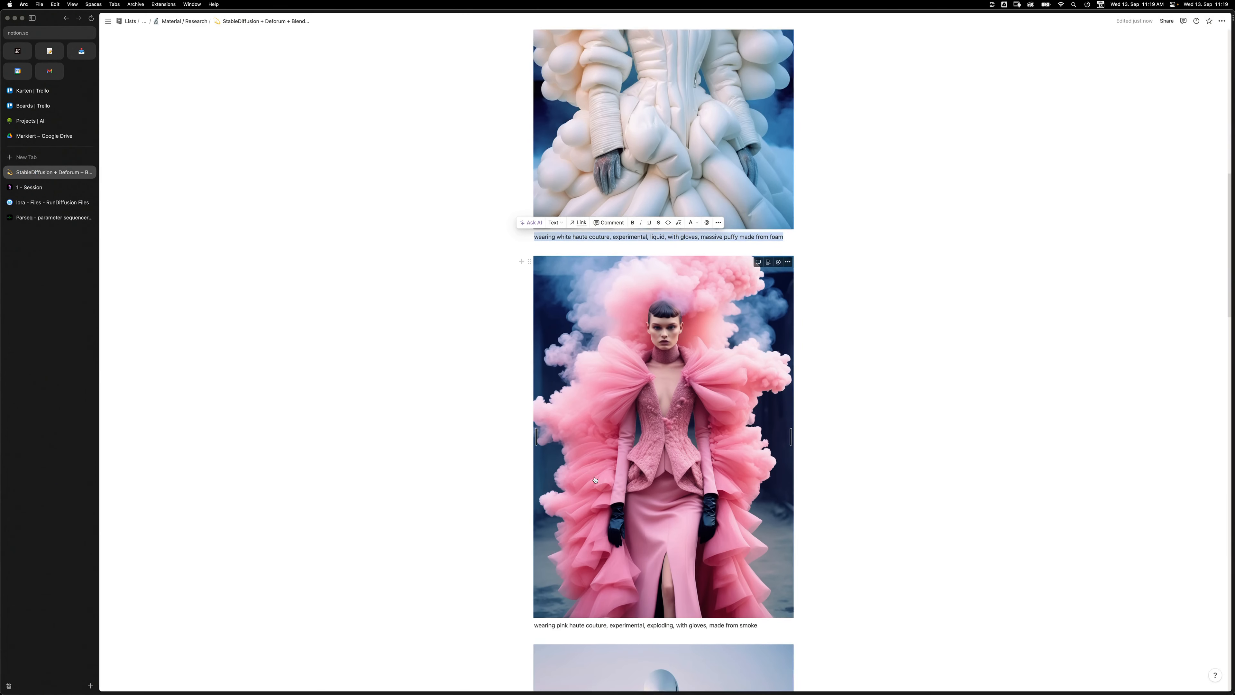
triple_click(603, 501)
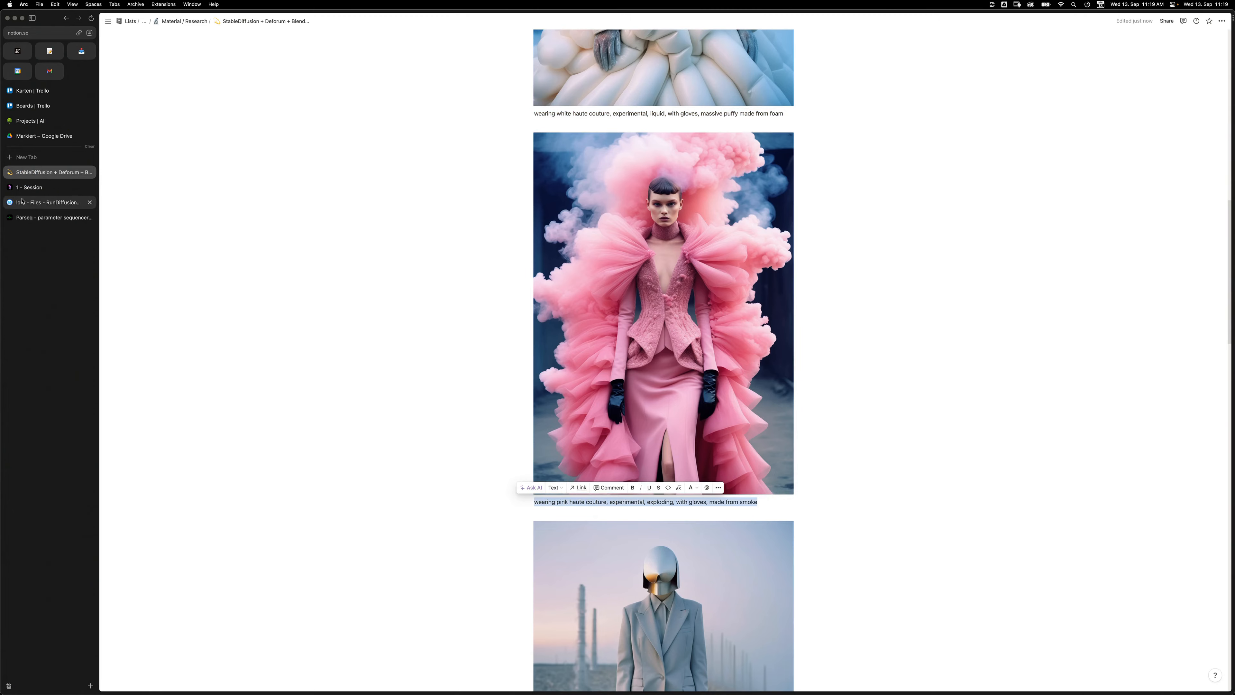
click(54, 217)
click(385, 265)
key(super+v)
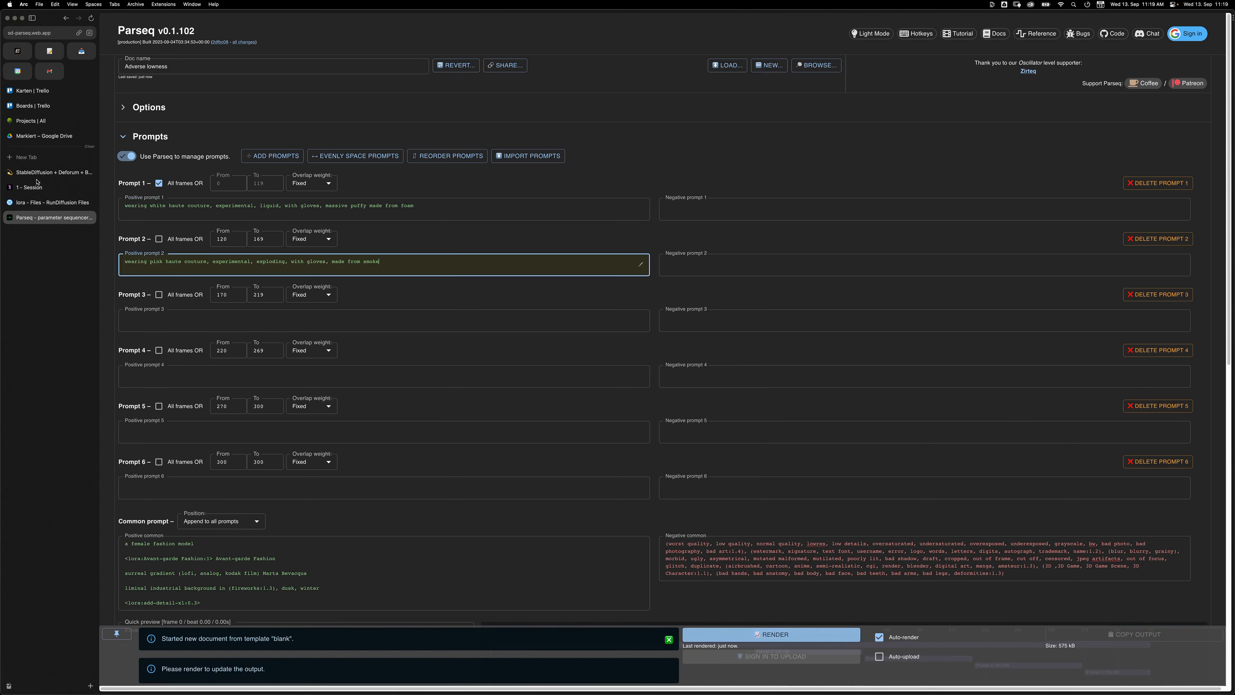
- Copy the long grey cotton suit caption with faceless mask and silver boots from Notion into Parseq's positive prompt 3
click(54, 172)
scroll(730, 455, down, 8)
scroll(730, 455, down, 1)
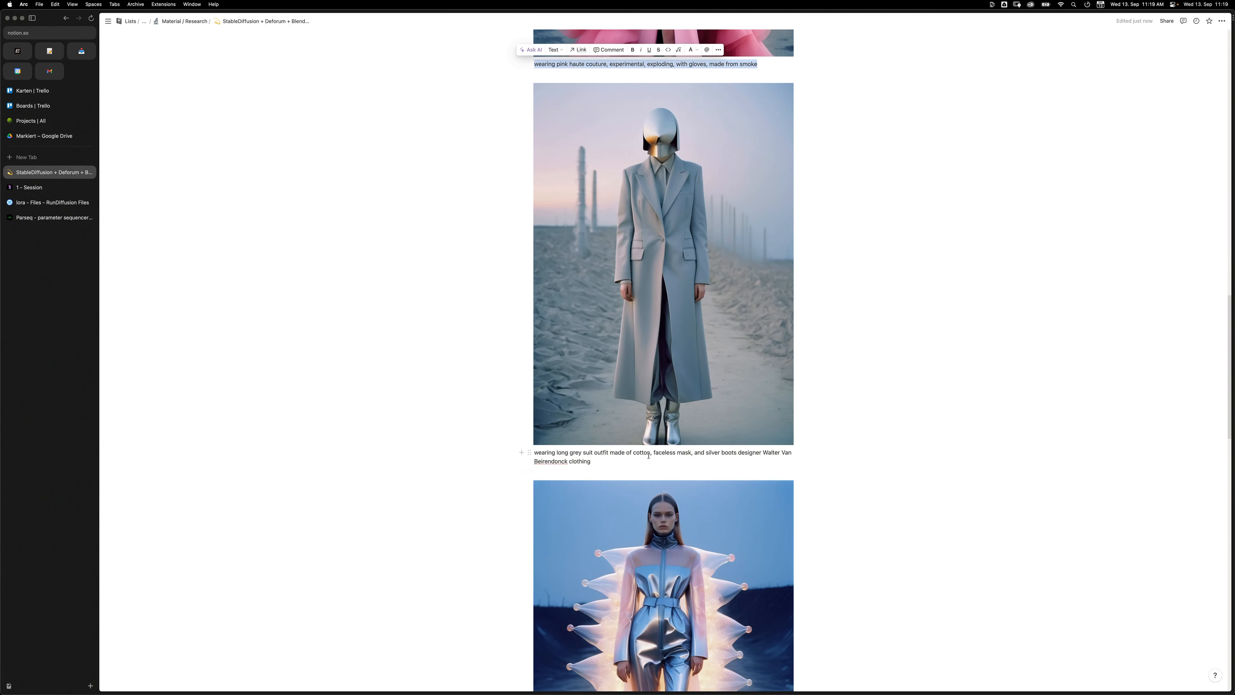
triple_click(567, 454)
click(54, 218)
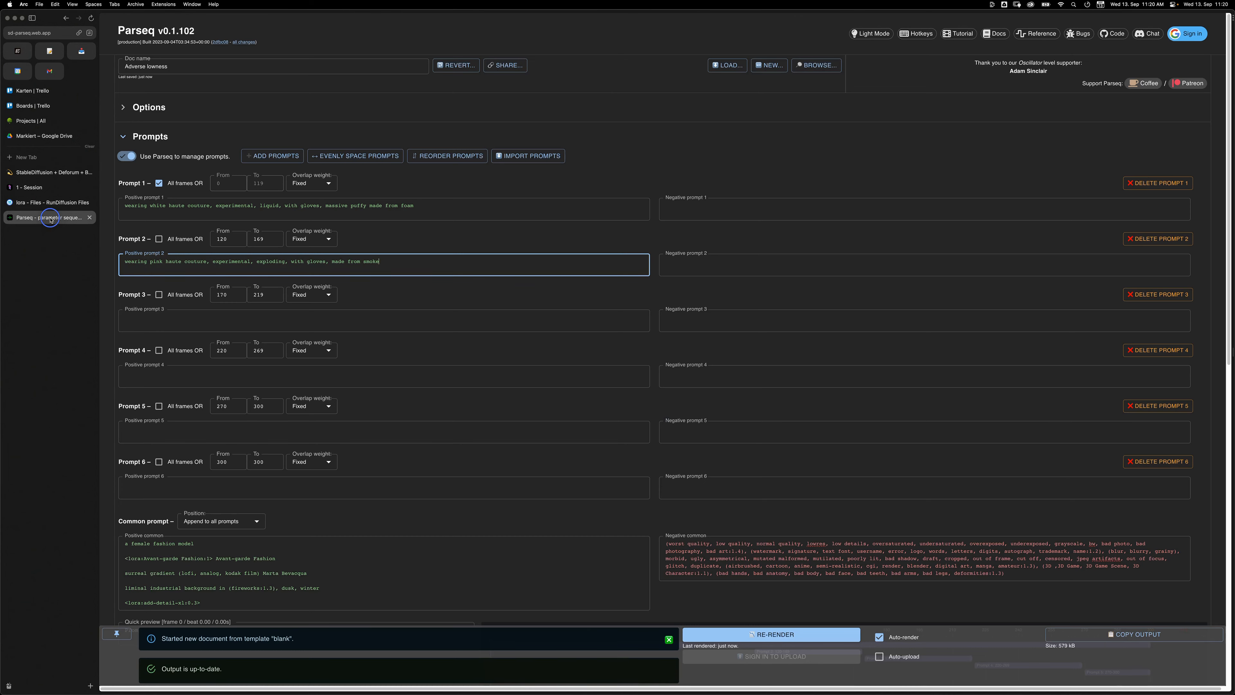
click(419, 320)
key(super+v)
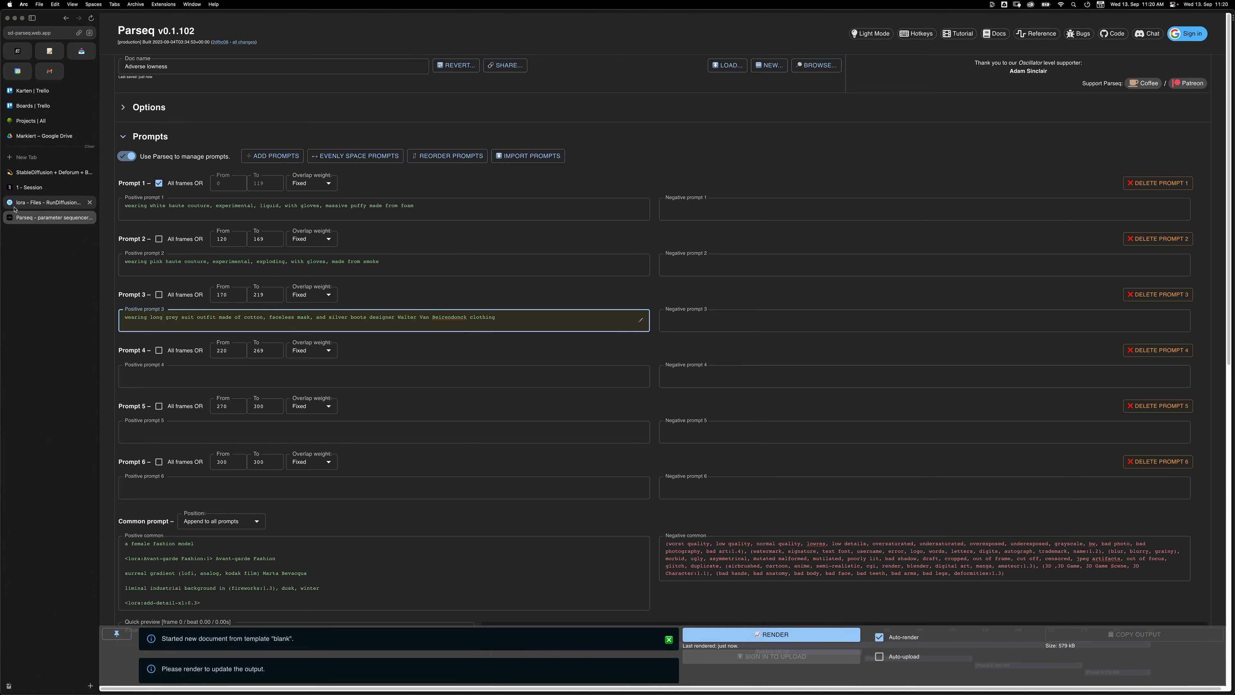
- Copy the long transparent plastic suit caption with silver boots from Notion into Parseq's positive prompt 4
click(48, 189)
click(49, 202)
click(48, 172)
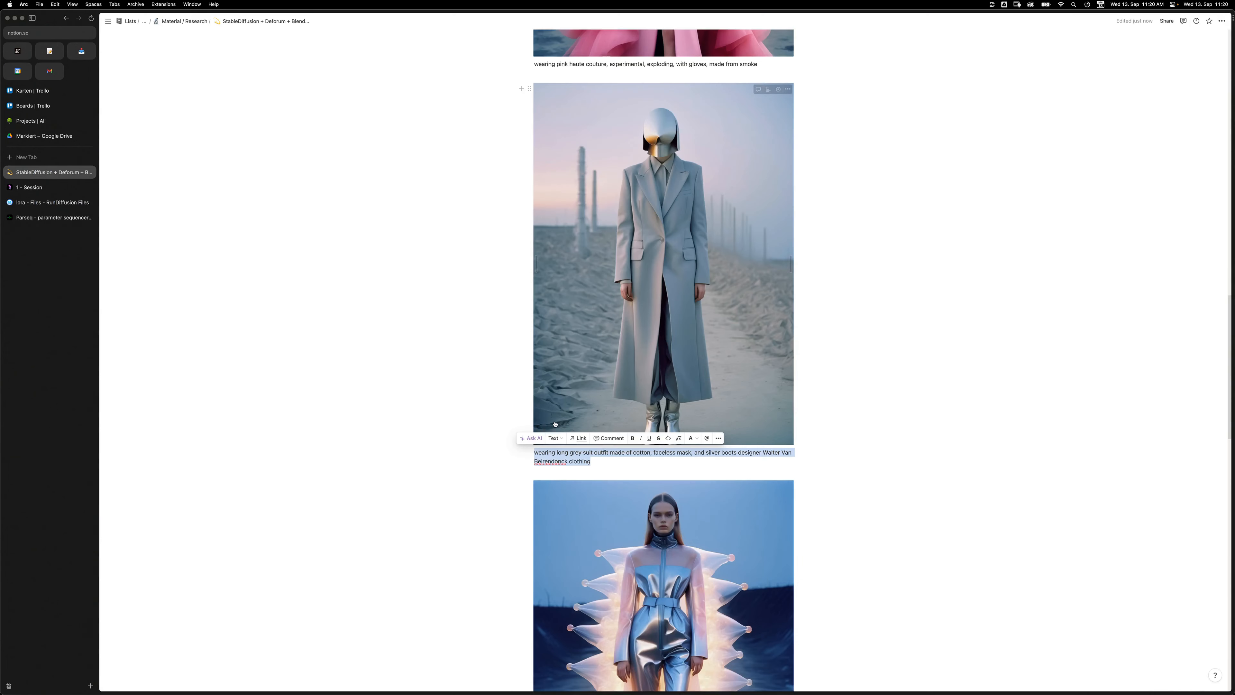
triple_click(542, 520)
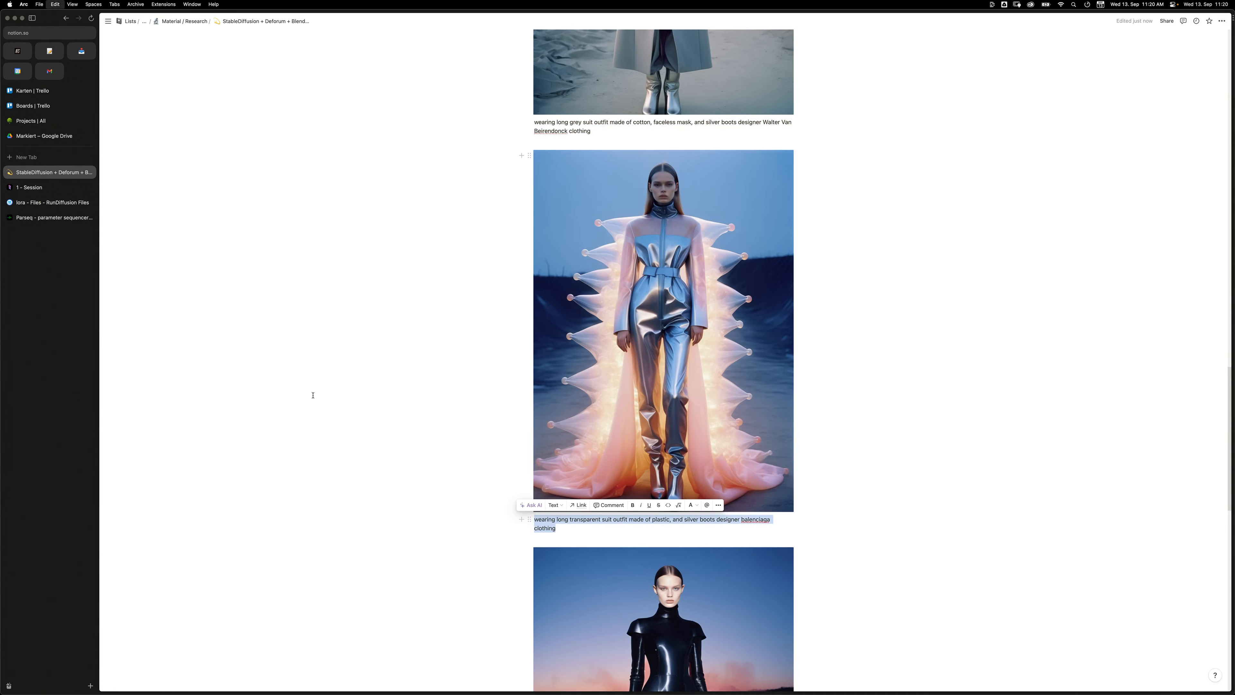
click(30, 217)
click(346, 375)
key(super+v)
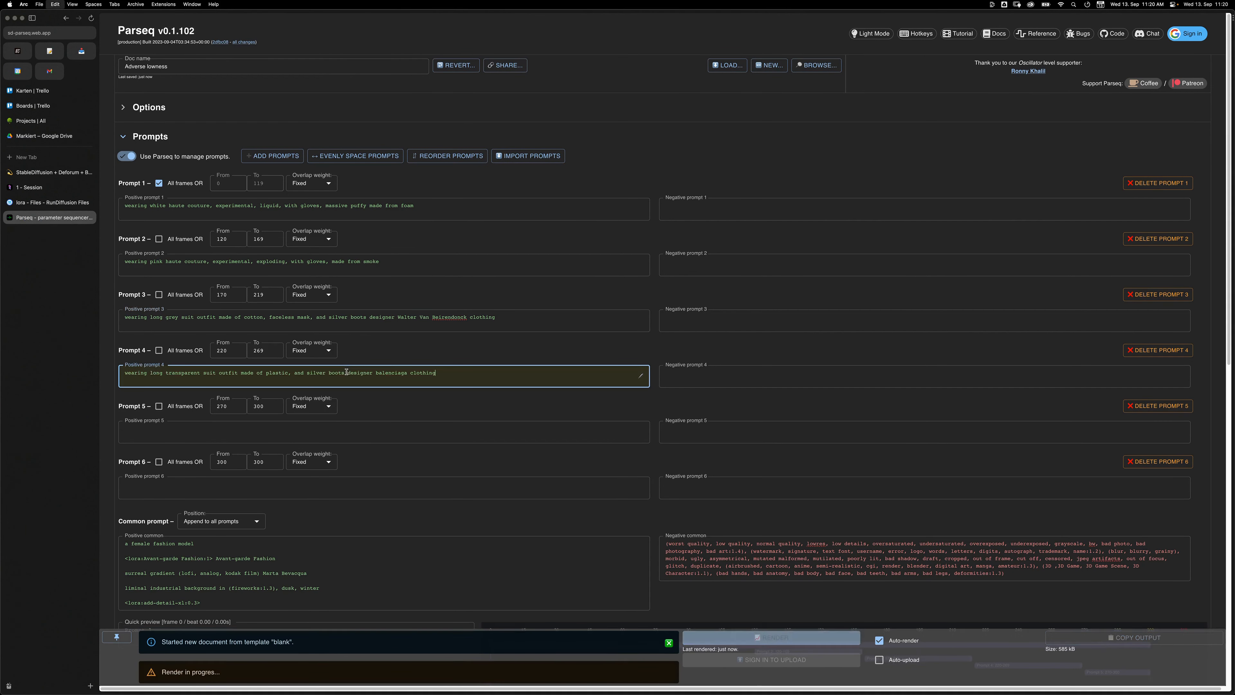
- Copy the complex black costume dress caption, made of glass with sparkling gloves, from Notion into Parseq's positive prompt 5
click(48, 172)
scroll(554, 438, down, 10)
click(554, 453)
triple_click(555, 453)
click(30, 217)
click(335, 433)
key(super+v)
- Copy the extrovert ivory long suit caption, made of gold with face mask, from Notion into Parseq's positive prompt 6
click(49, 172)
scroll(557, 501, down, 7)
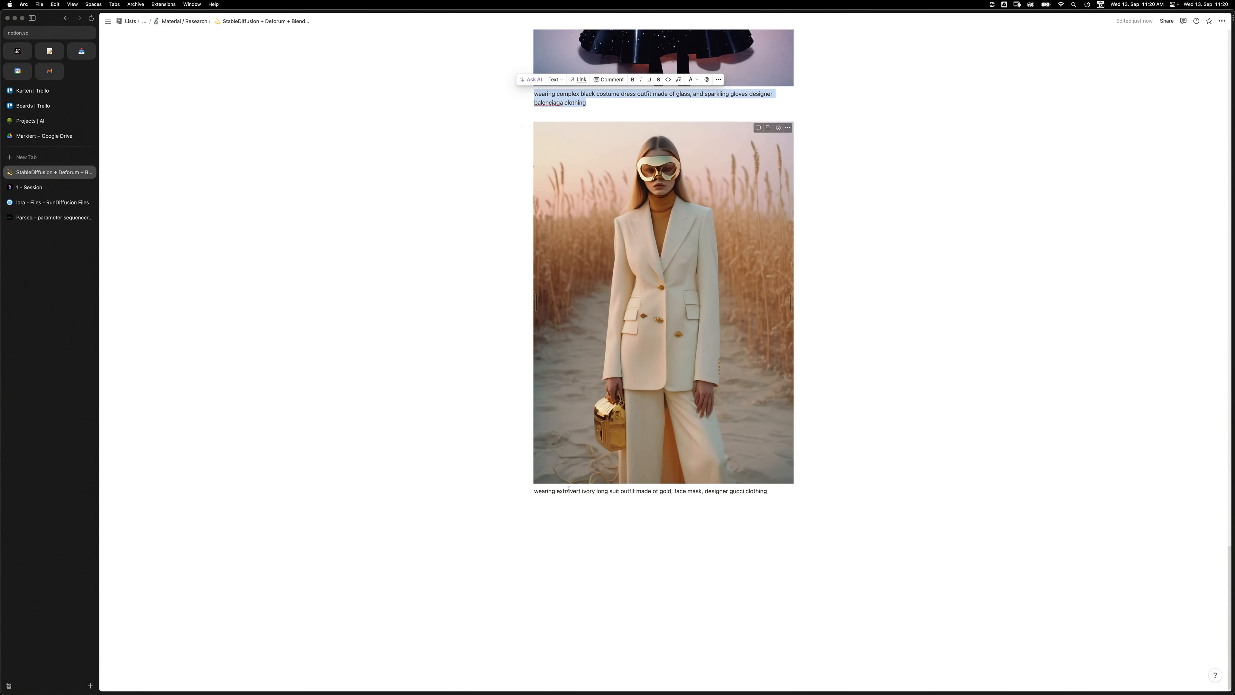
triple_click(555, 490)
click(64, 219)
click(299, 484)
key(super+v)
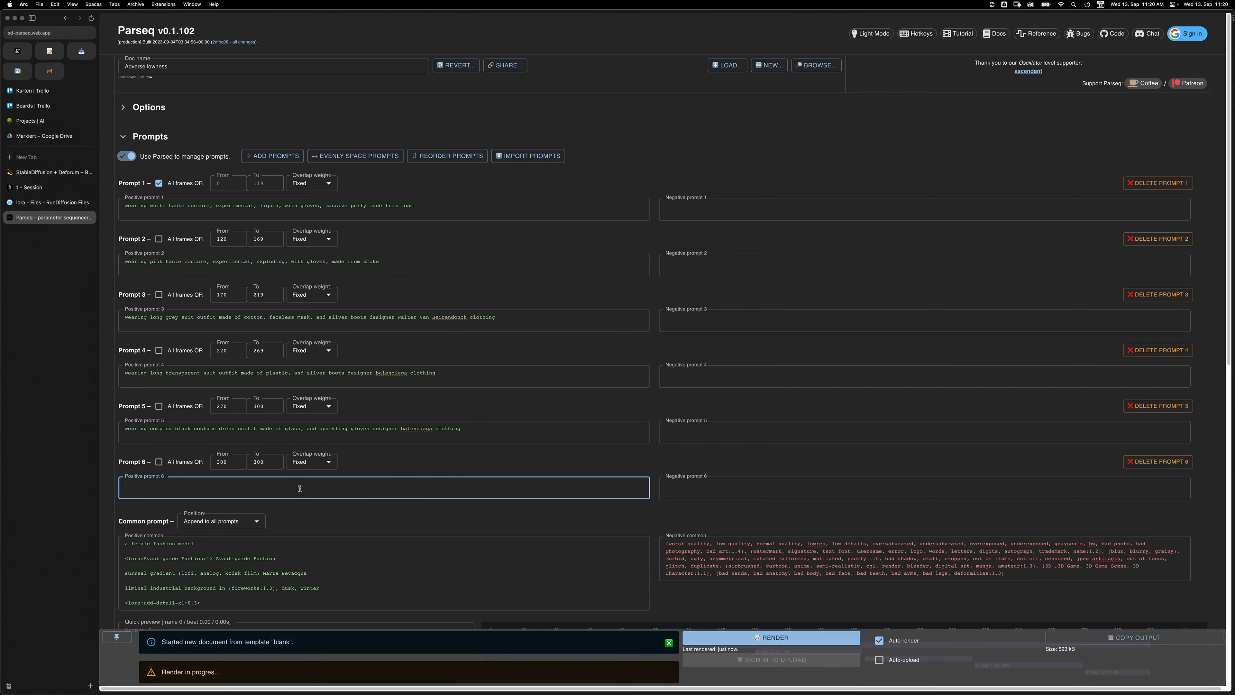
- Check the prompt timeline and space all six prompts evenly across the video without any fade frames
scroll(369, 330, down, 3)
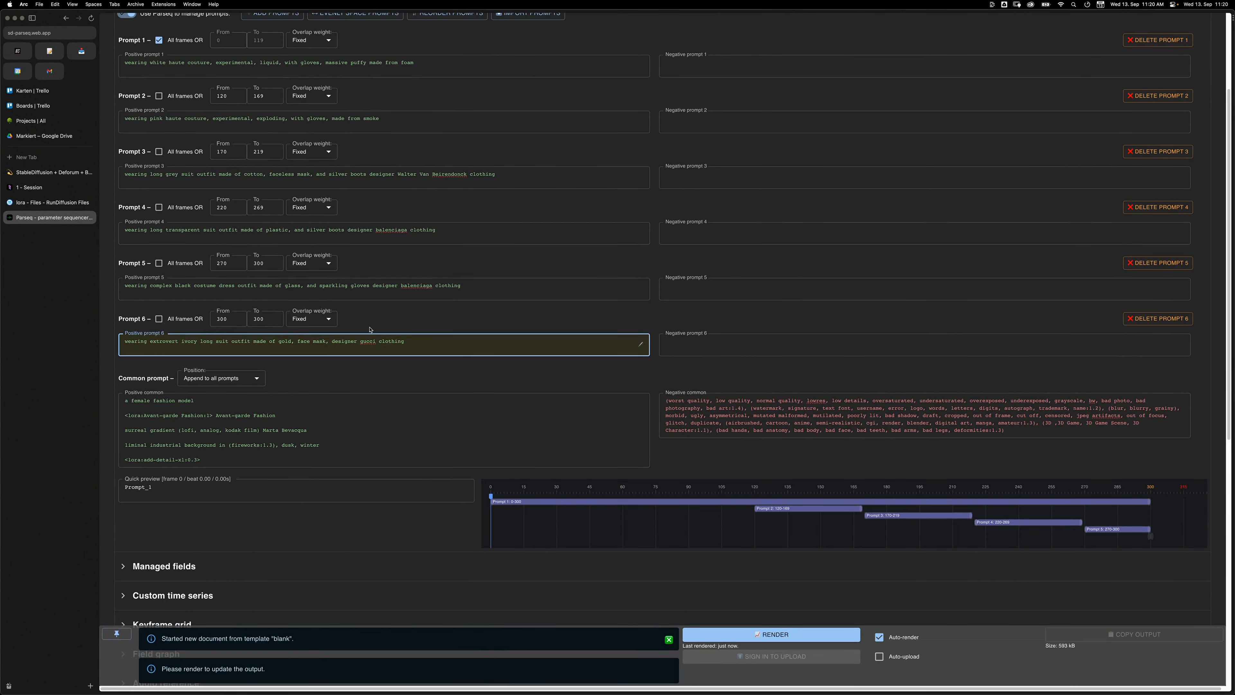
scroll(486, 363, up, 1)
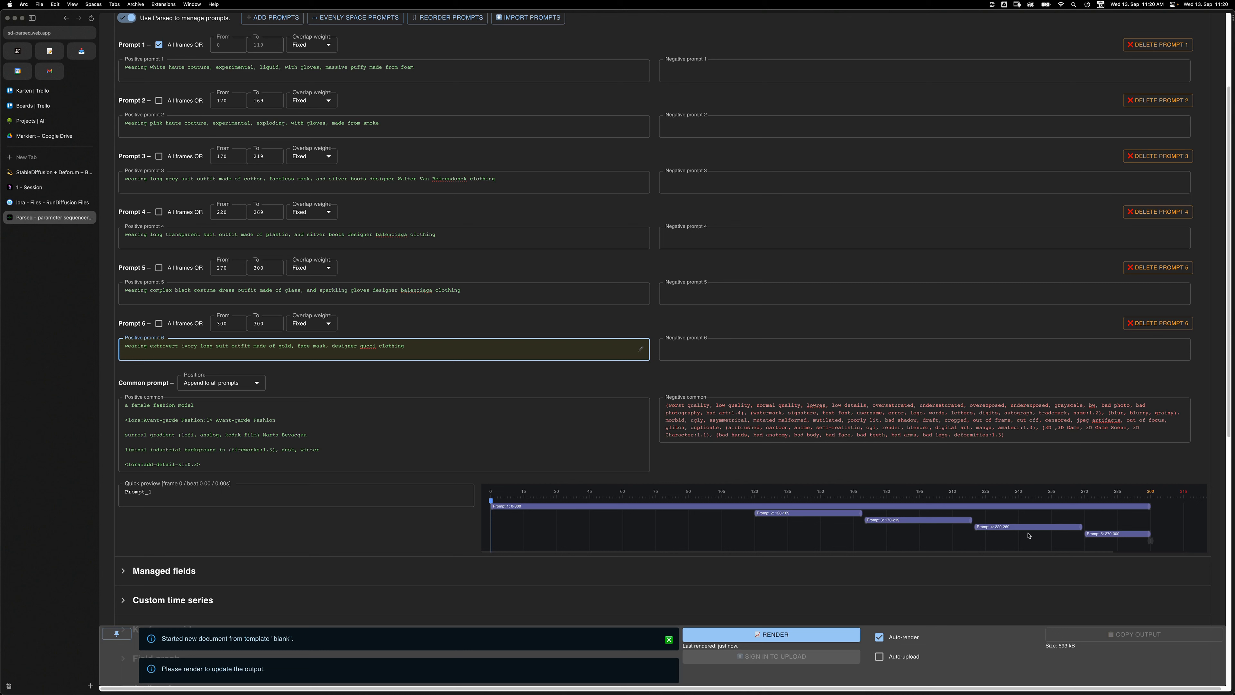
drag(1102, 552, 1066, 550)
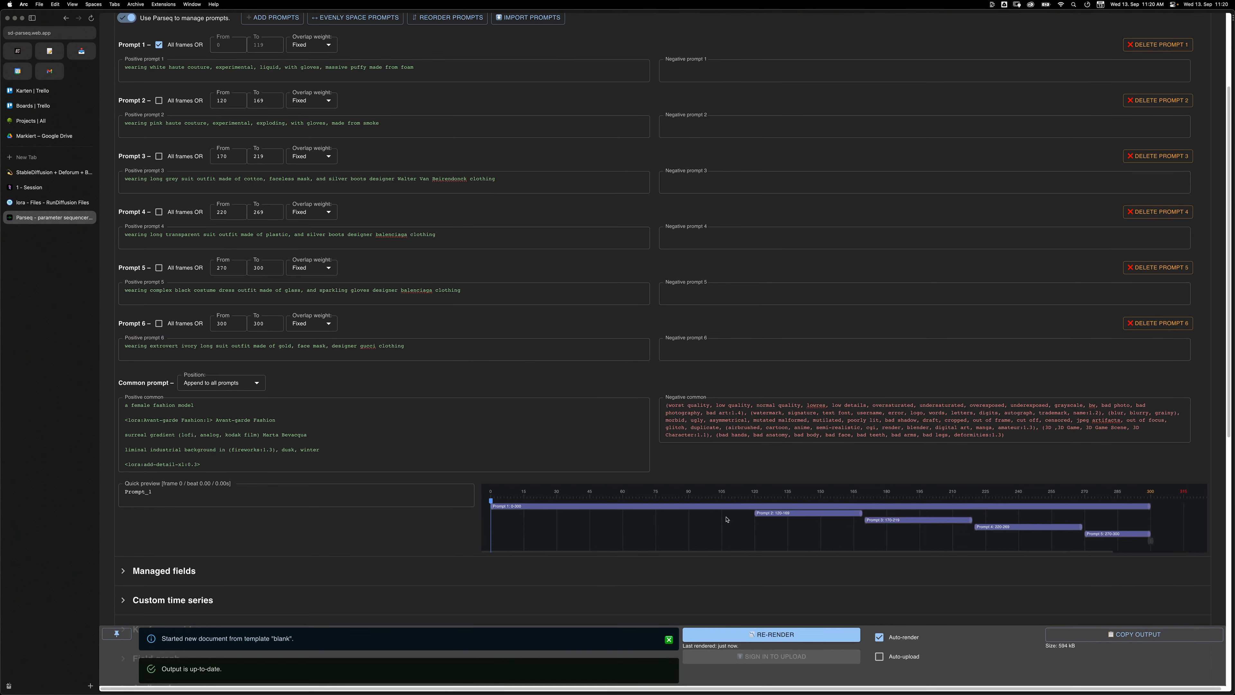
scroll(410, 236, up, 3)
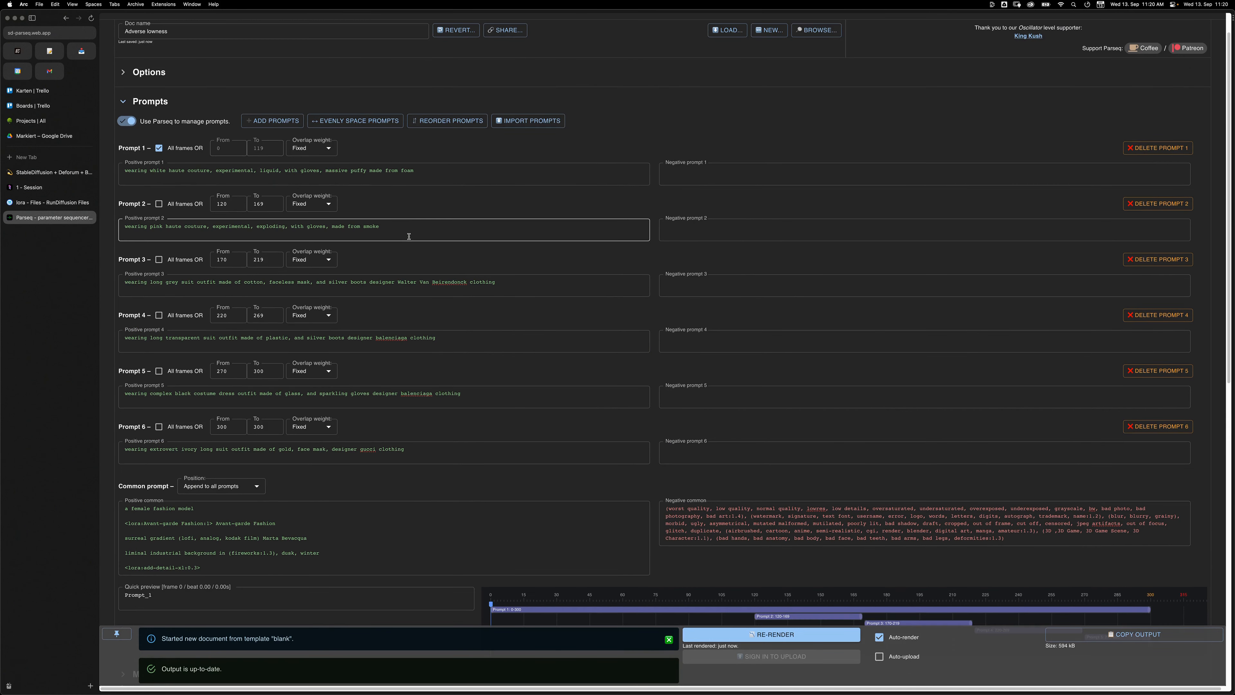
click(358, 122)
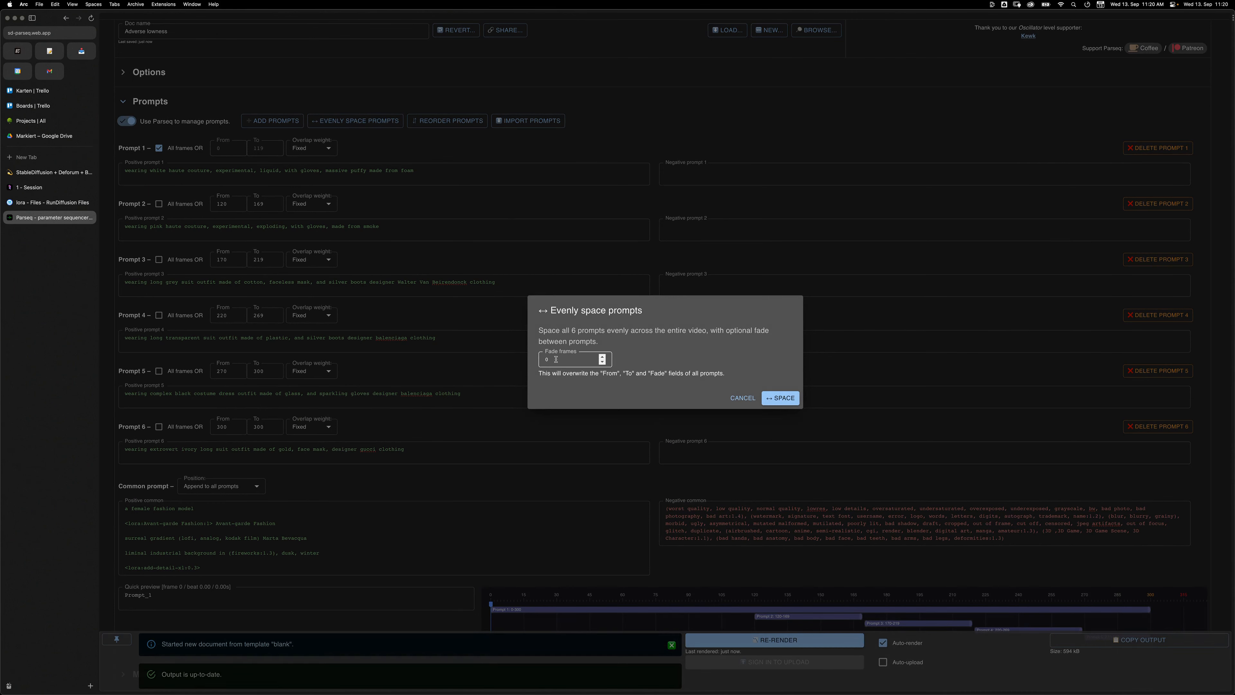
click(779, 402)
scroll(778, 420, down, 5)
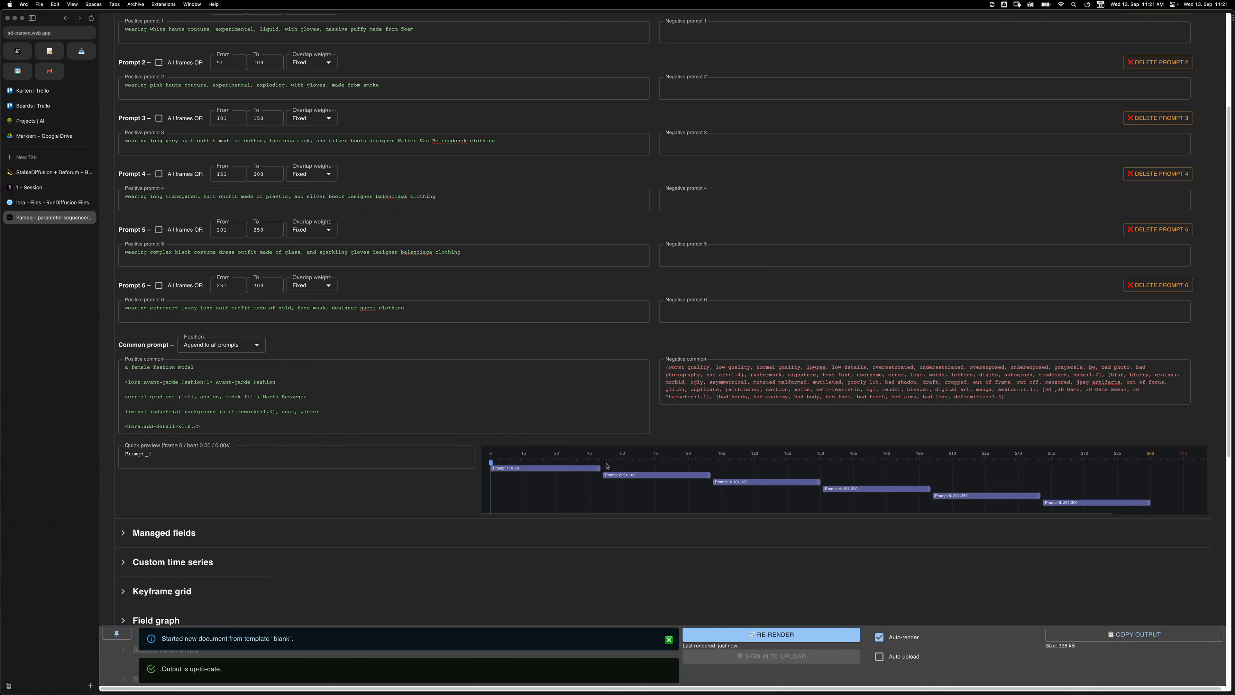
- Space the six prompts evenly again with 30 fade frames and check their overlap on the timeline
scroll(607, 466, up, 5)
click(374, 163)
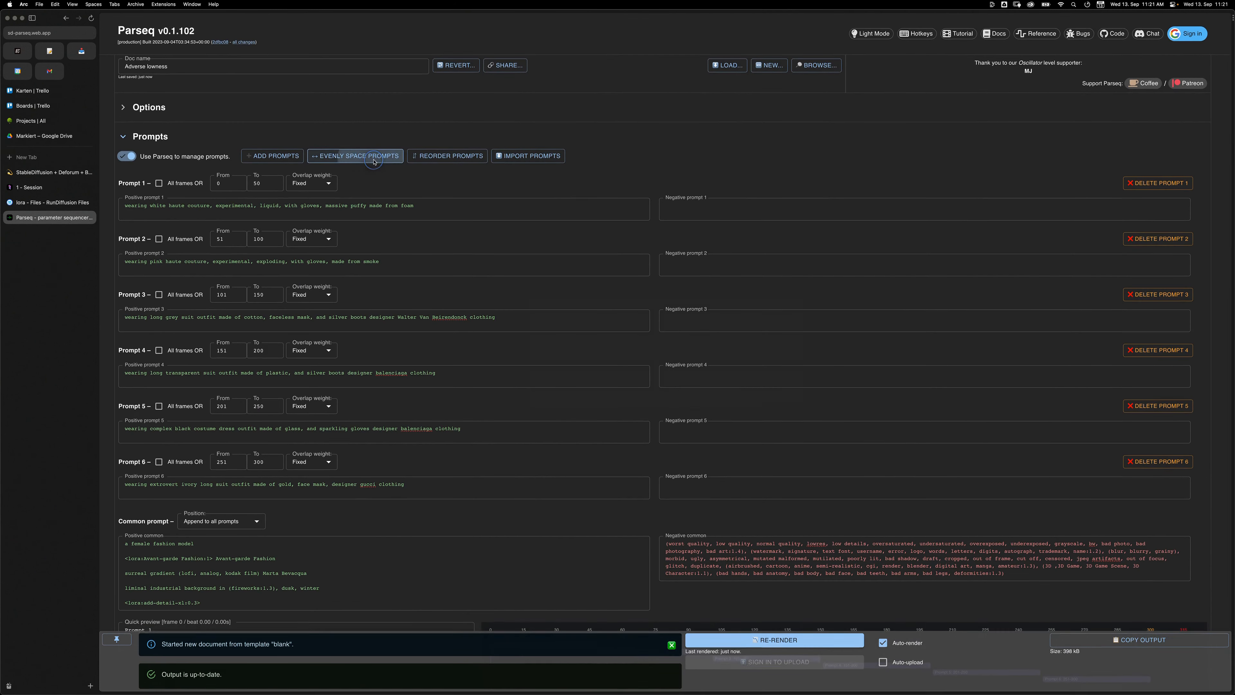
text(30)
click(779, 397)
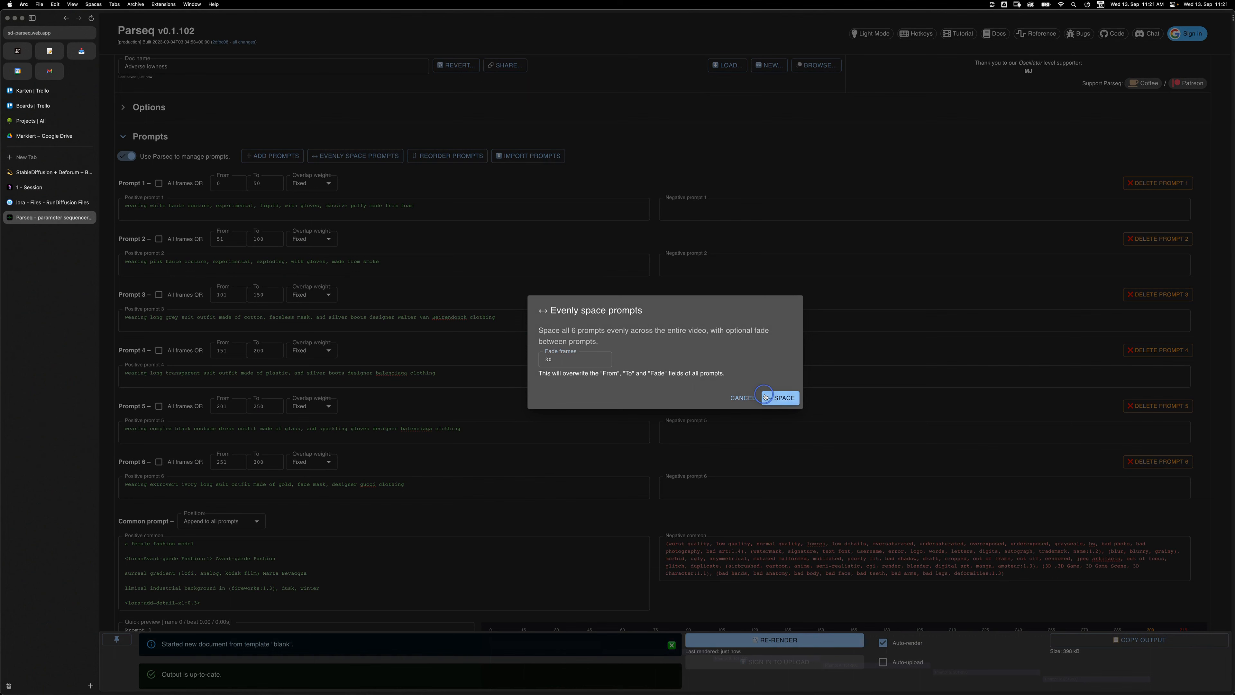
scroll(735, 388, down, 5)
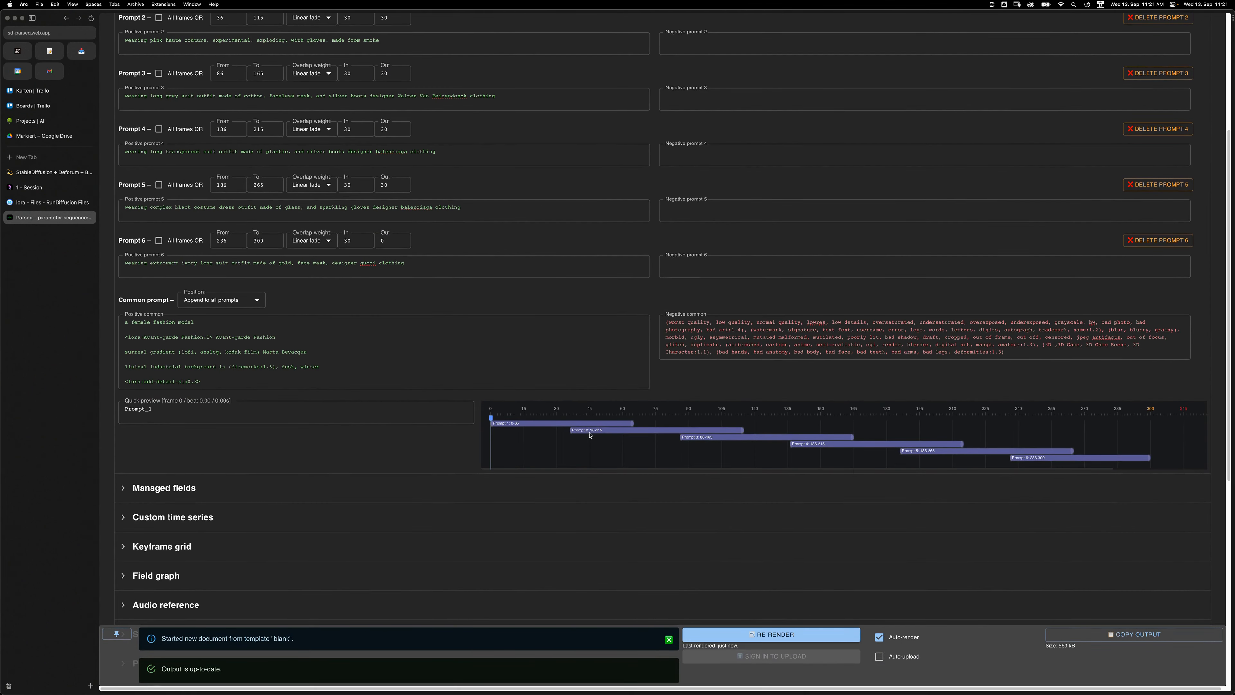
- Space the six prompts evenly across the video with 20 fade frames and review the document below the prompt timeline
scroll(614, 436, up, 5)
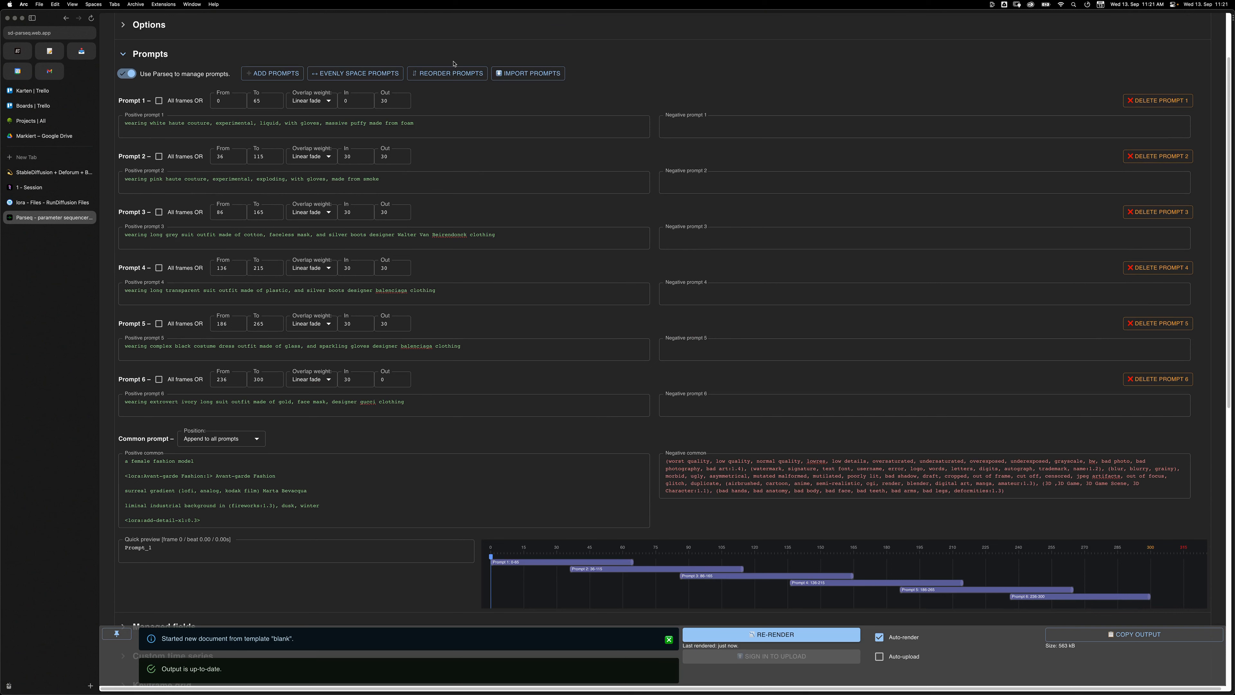
click(345, 73)
double_click(537, 359)
text(20)
click(768, 398)
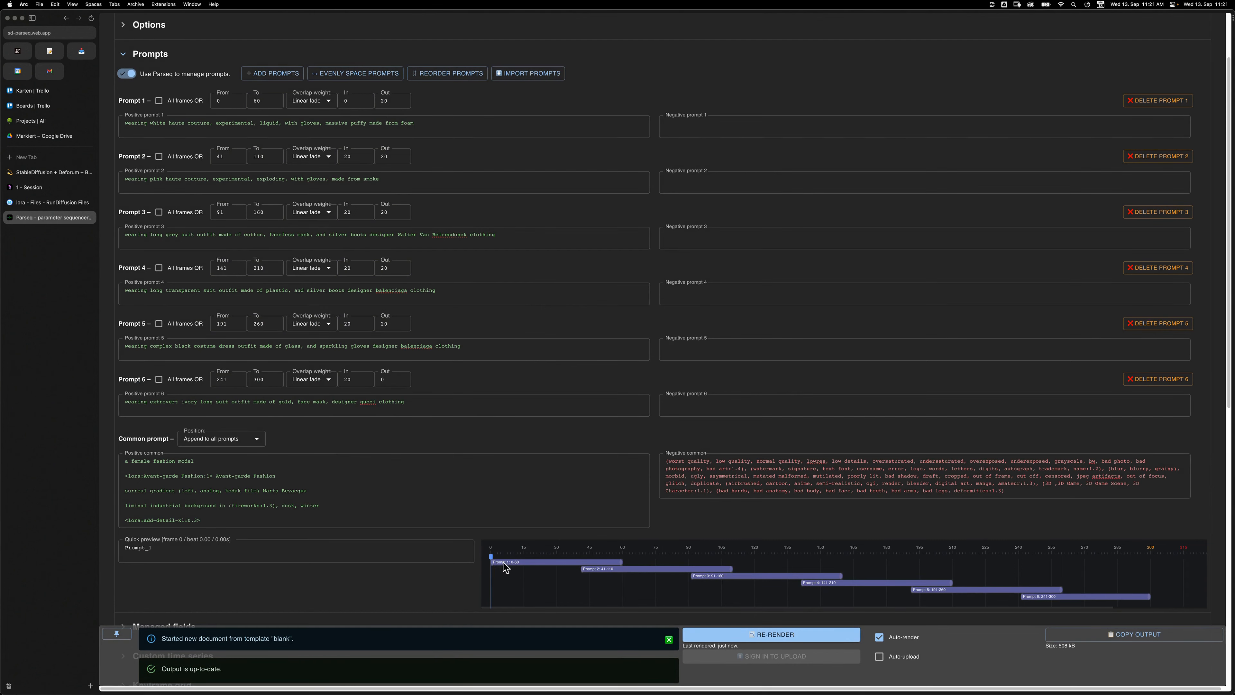
scroll(505, 536, up, 1)
scroll(438, 511, down, 3)
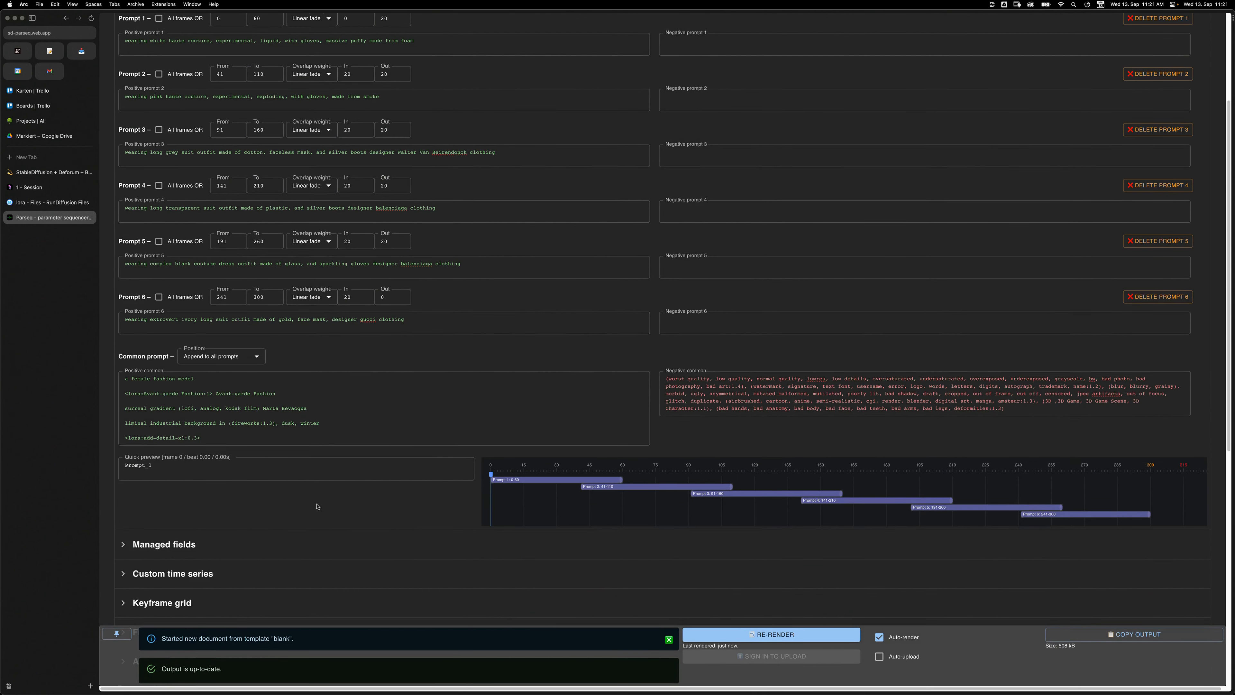
scroll(423, 531, down, 5)
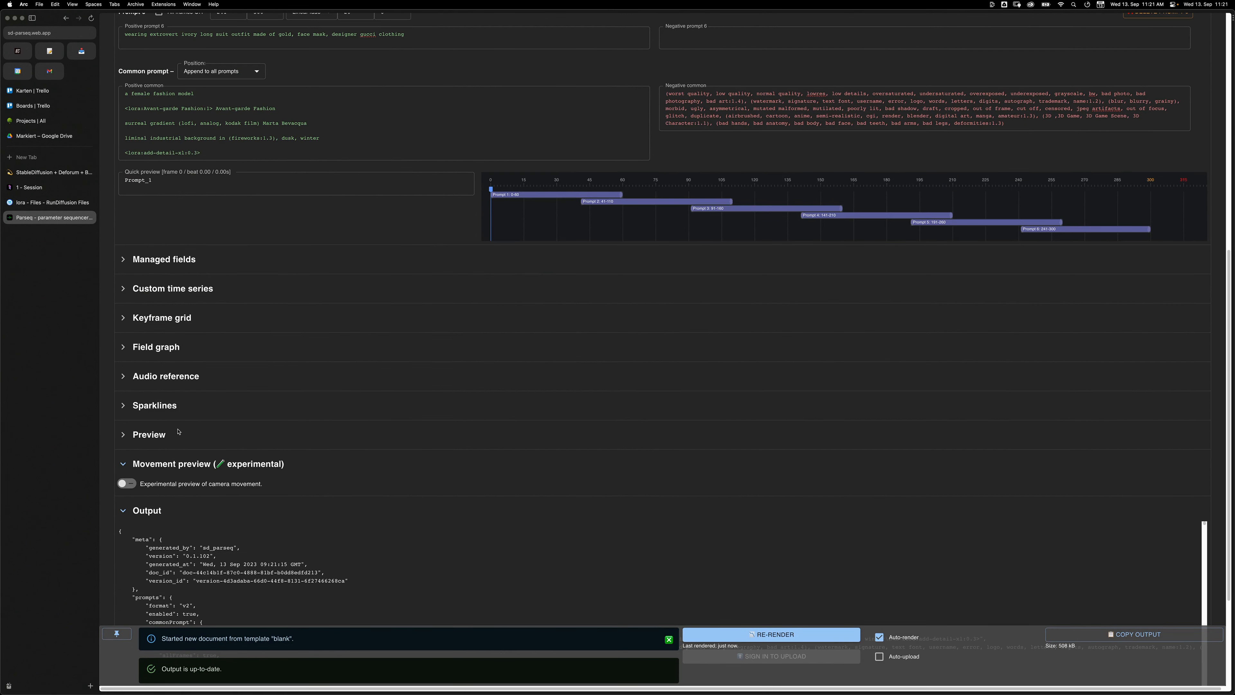
- Open Parseq's preview to inspect the rendered prompt at the first frame, then collapse the preview again
click(147, 435)
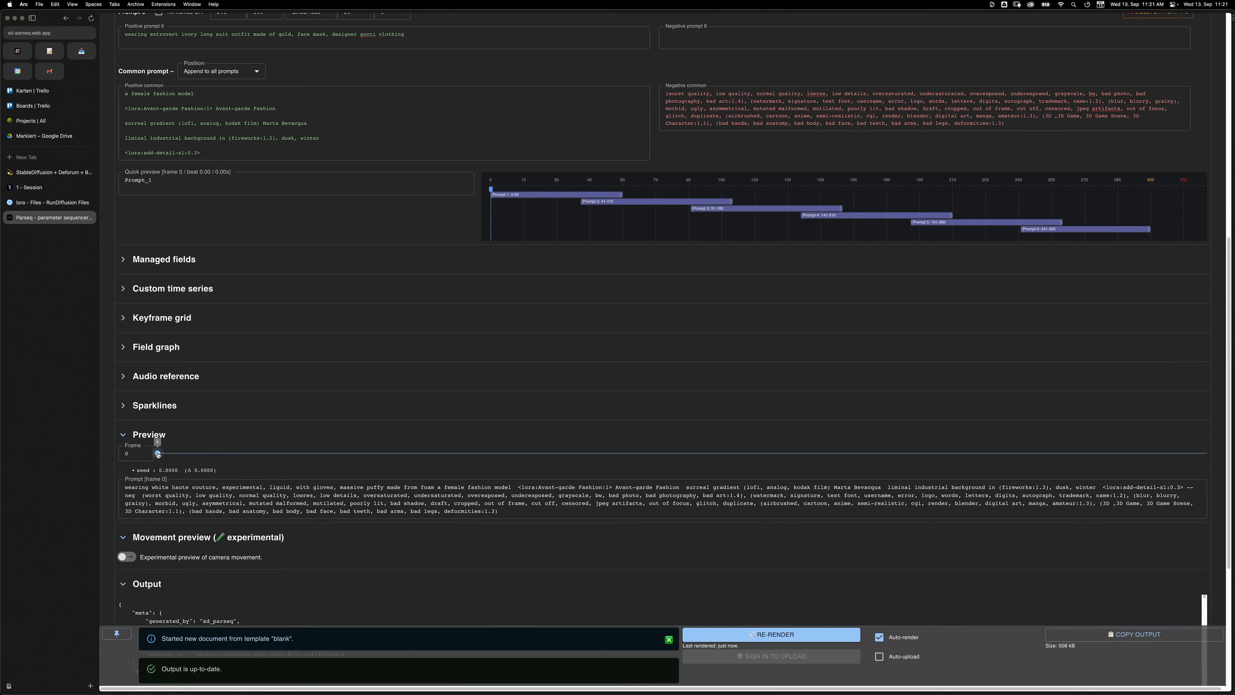
click(158, 454)
drag(158, 455, 68, 467)
scroll(275, 408, down, 1)
click(123, 413)
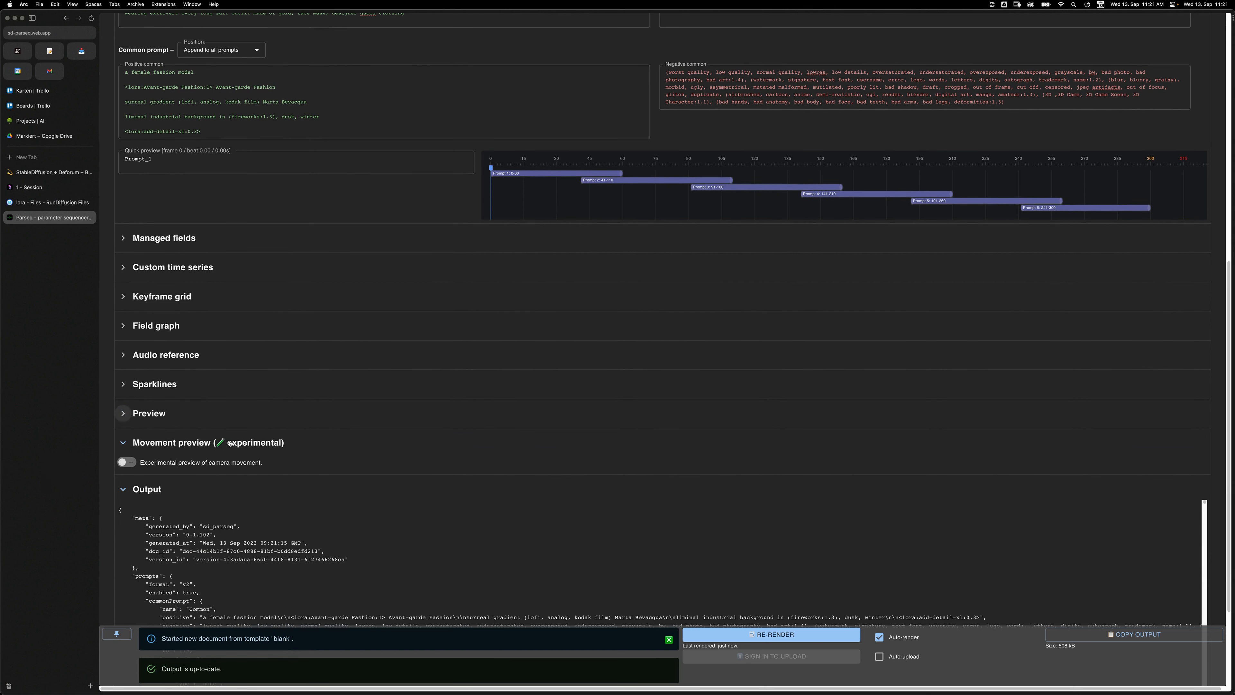
- Re-render the Parseq document, copy its output into Deforum's Parseq Manifest field in RunDiffusion, and review the pasted JSON
click(762, 635)
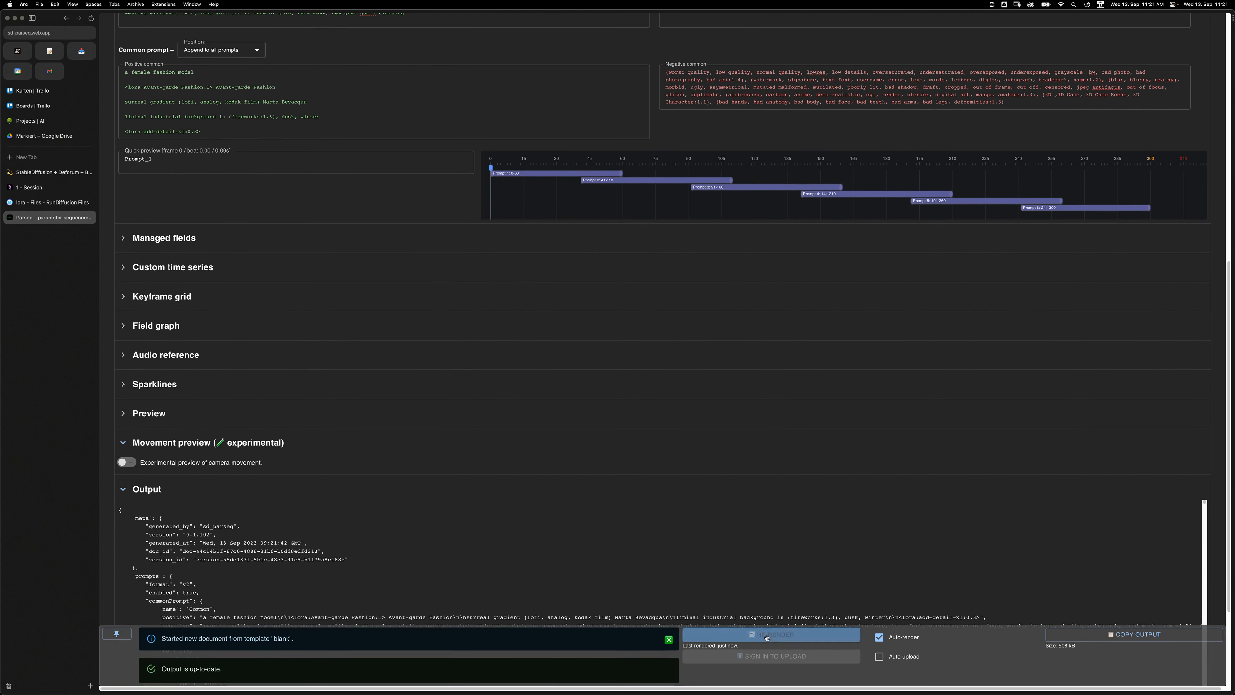
click(1107, 639)
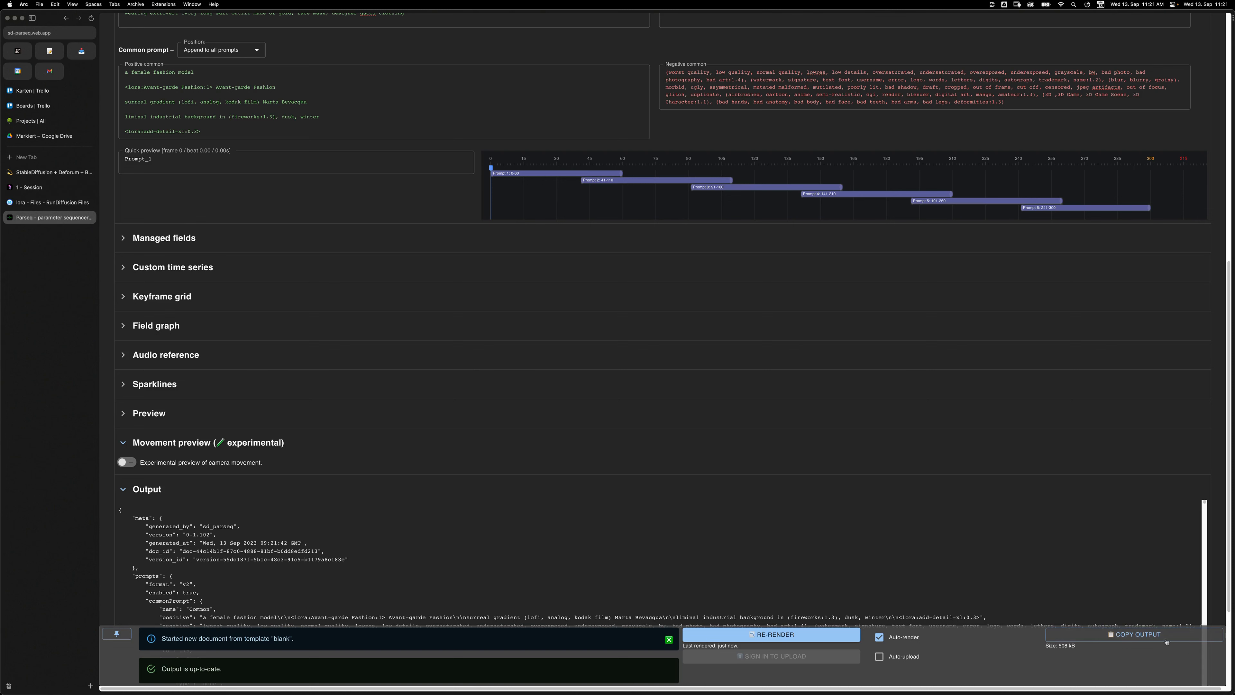
click(24, 190)
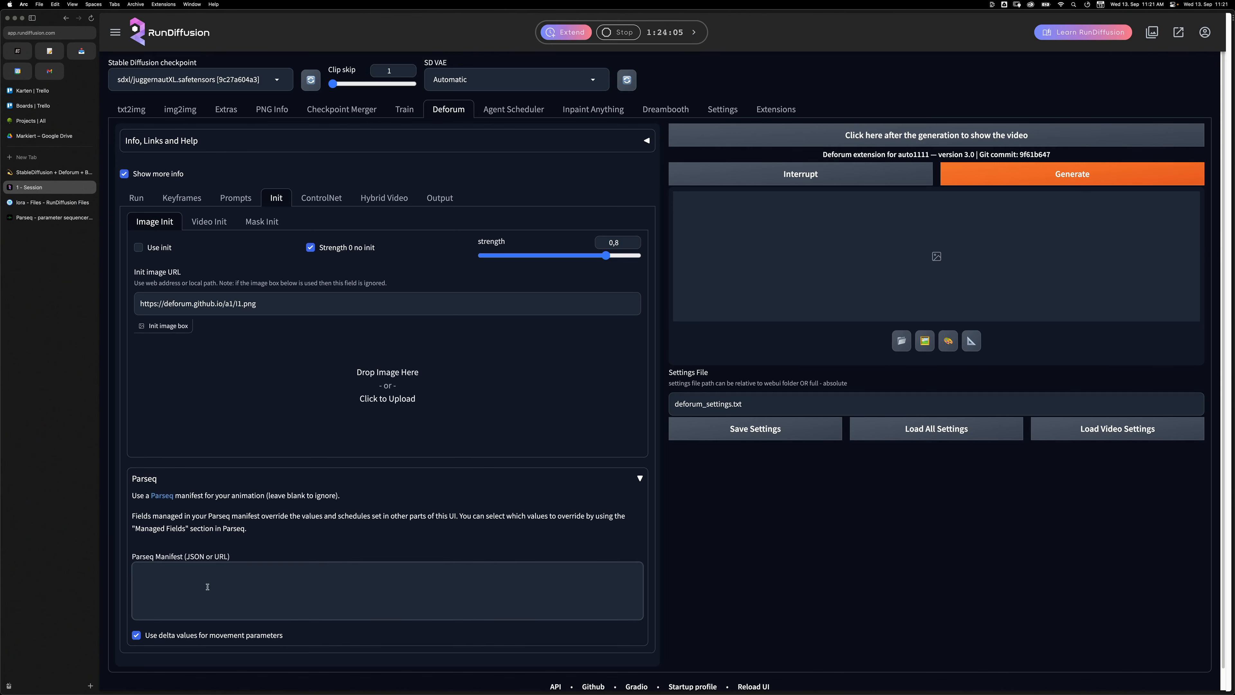
scroll(145, 451, down, 1)
click(201, 605)
key(super+v)
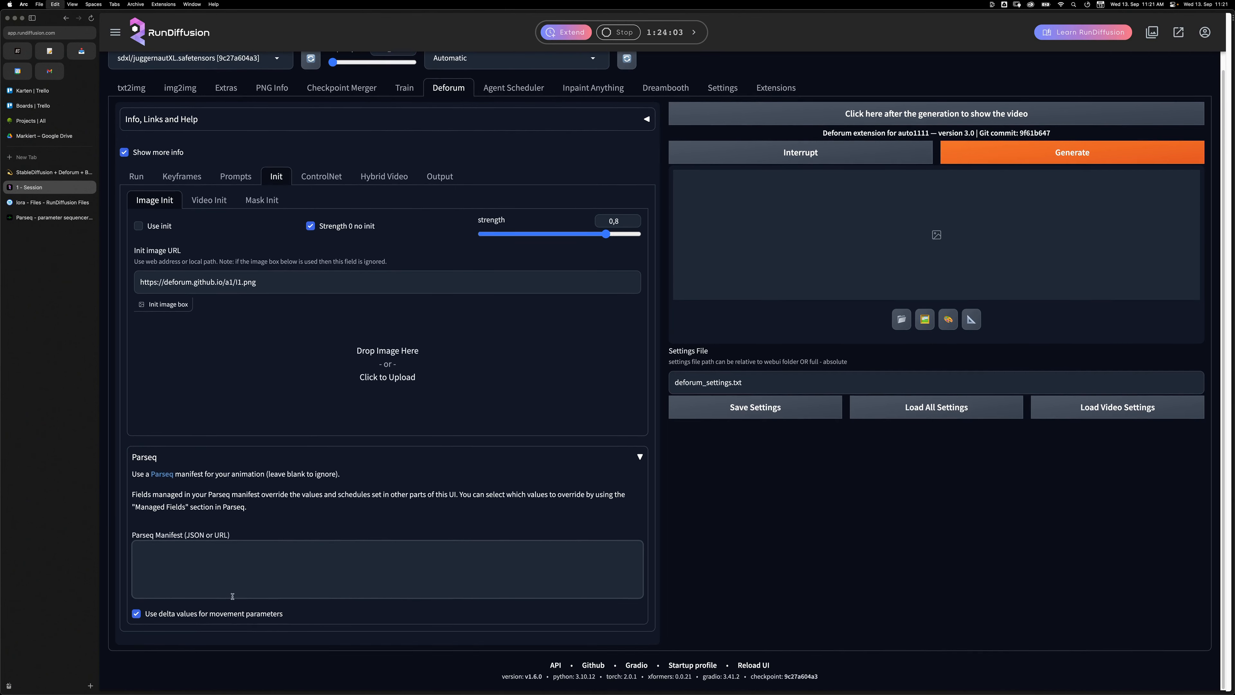
scroll(256, 581, up, 10)
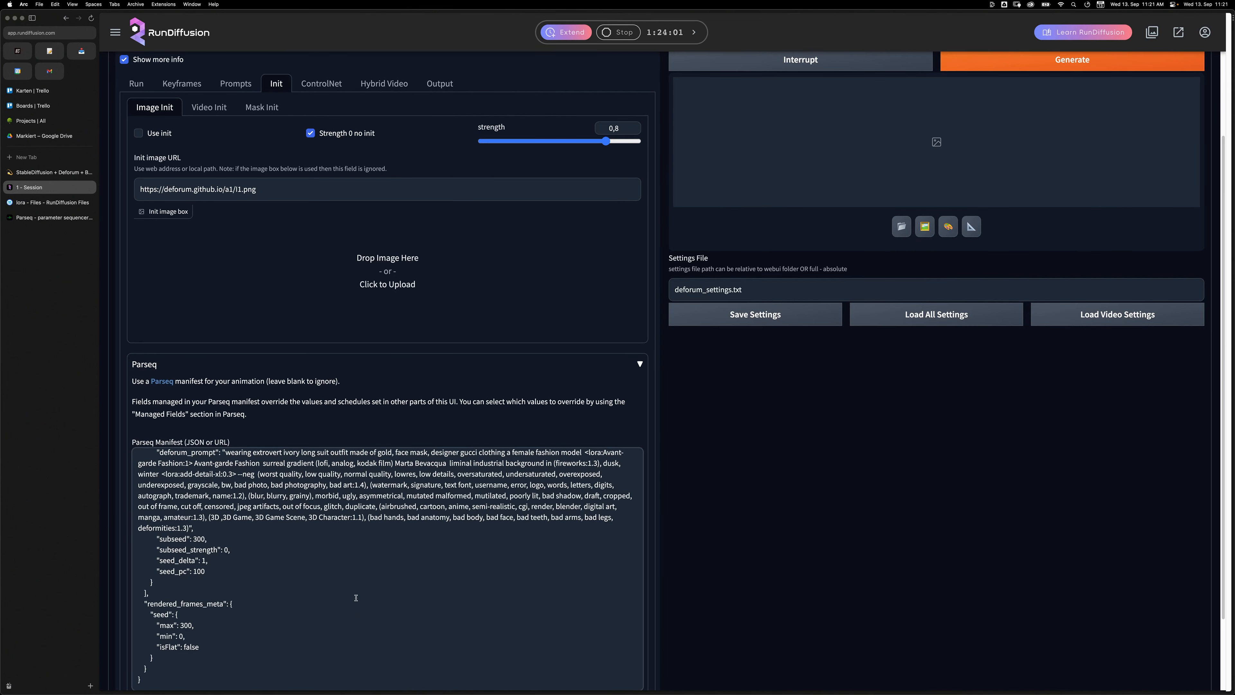
scroll(355, 599, up, 20)
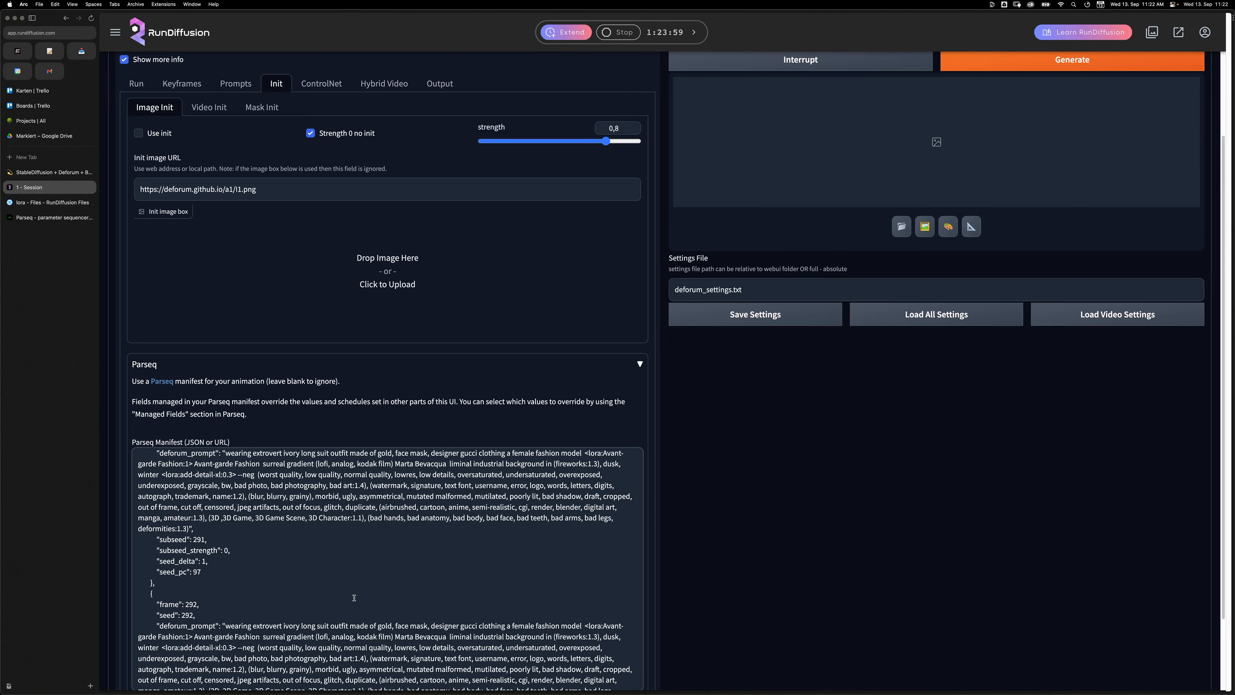
scroll(356, 592, up, 10)
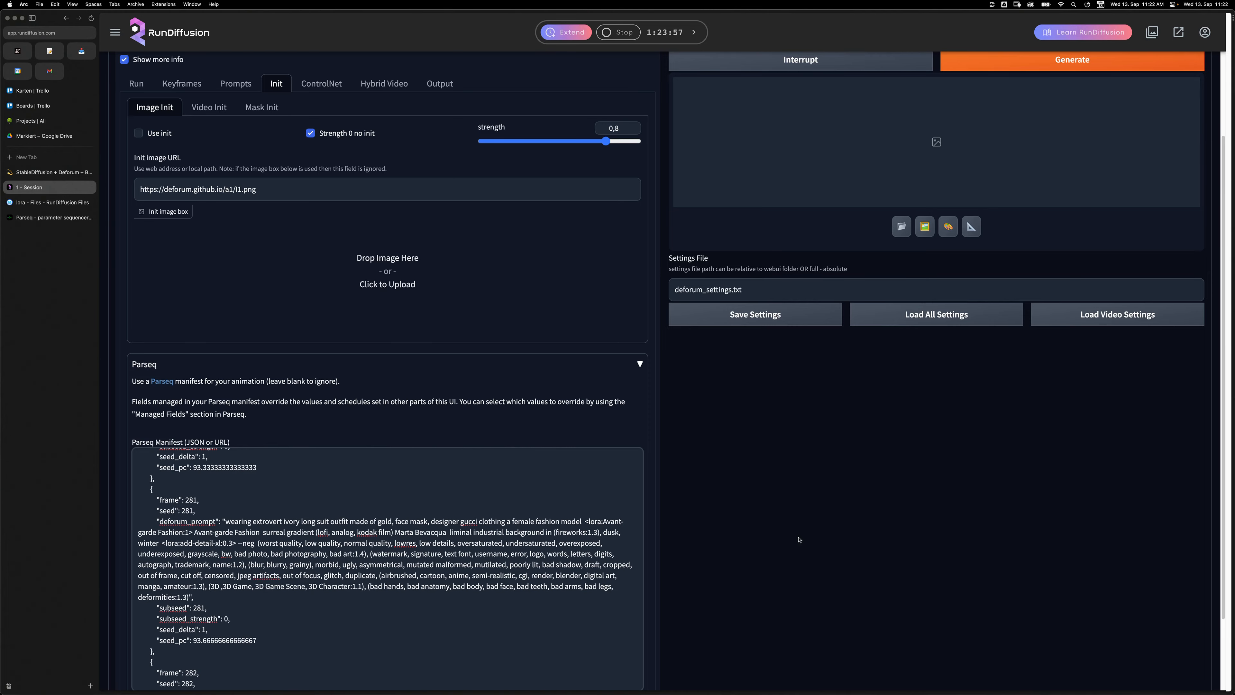
scroll(743, 541, up, 5)
- Compare Parseq's prompts with Deforum's own prompt list and review the run and keyframe settings, including the motion values
click(51, 217)
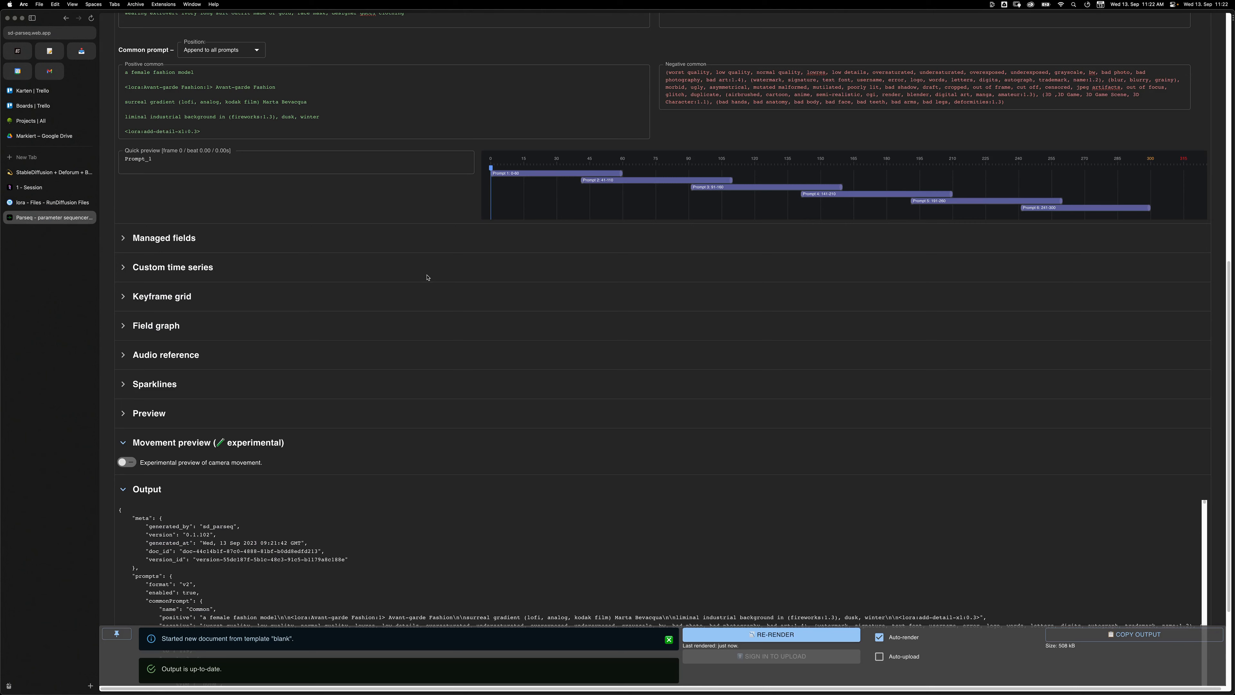
scroll(410, 332, up, 10)
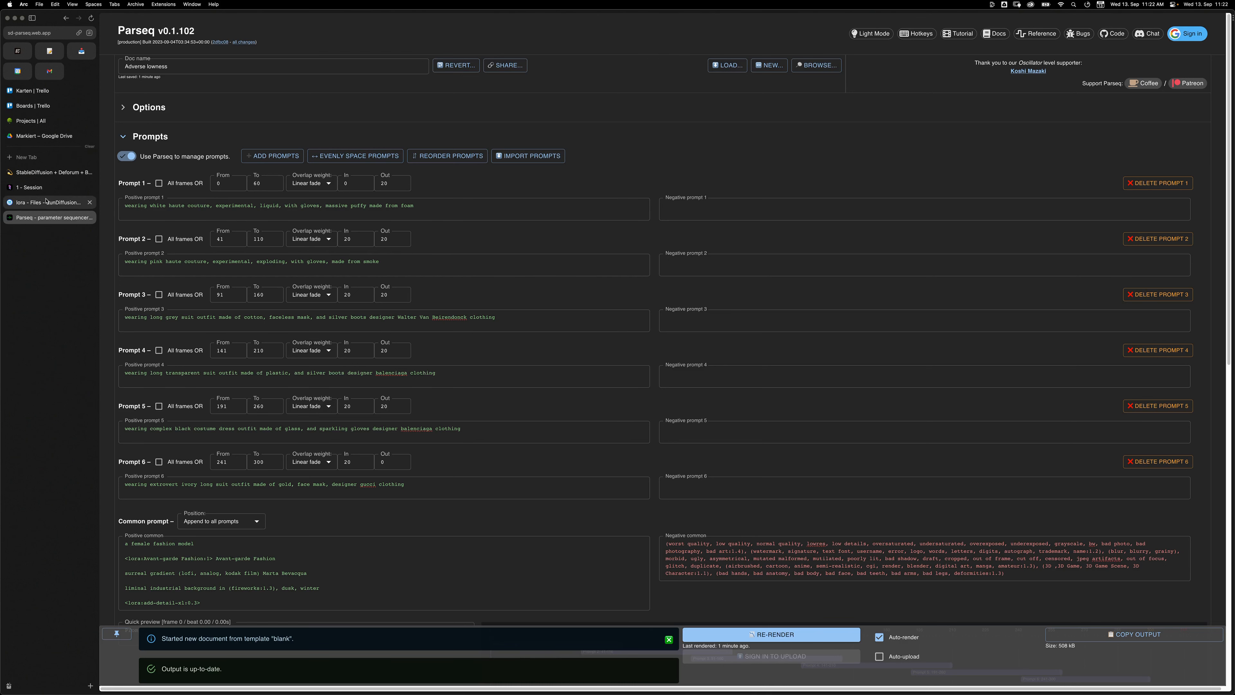
click(44, 187)
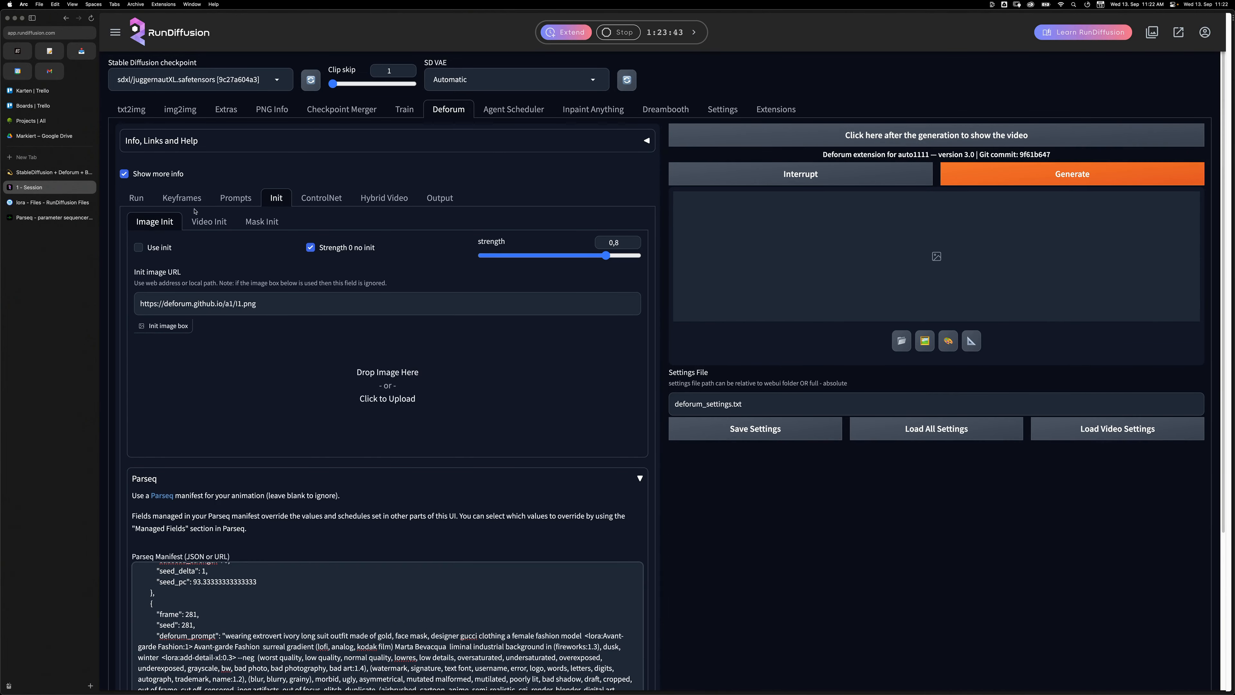
click(236, 197)
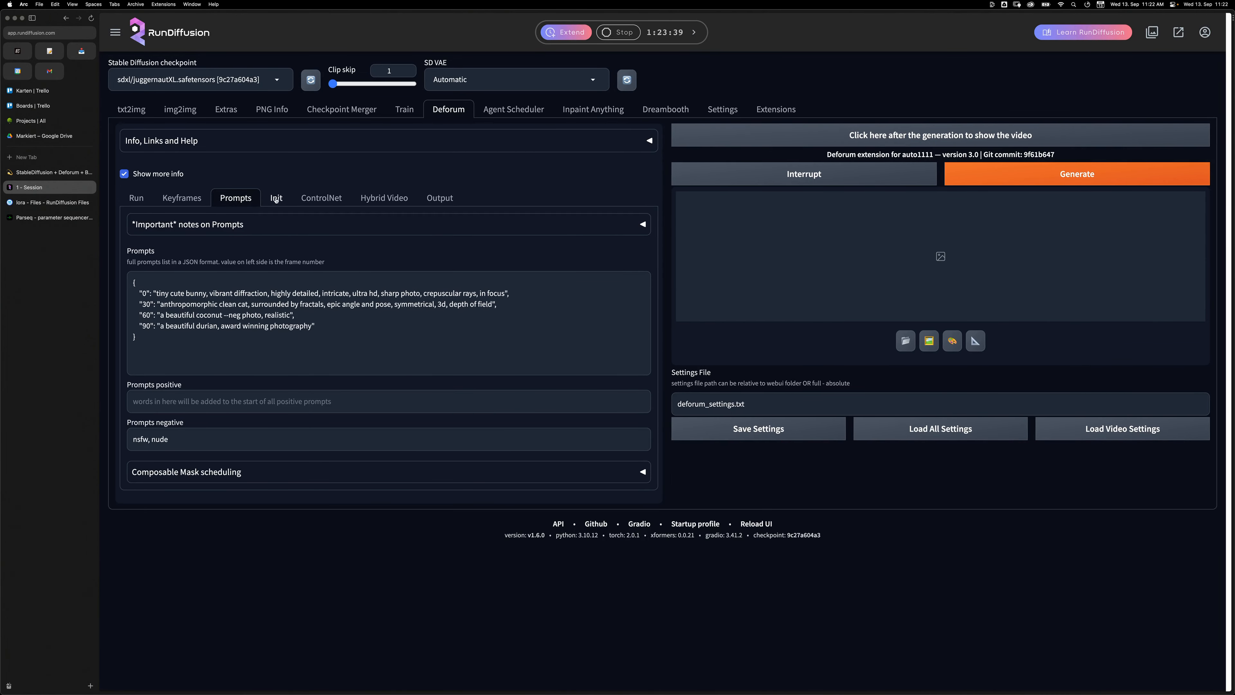
click(277, 202)
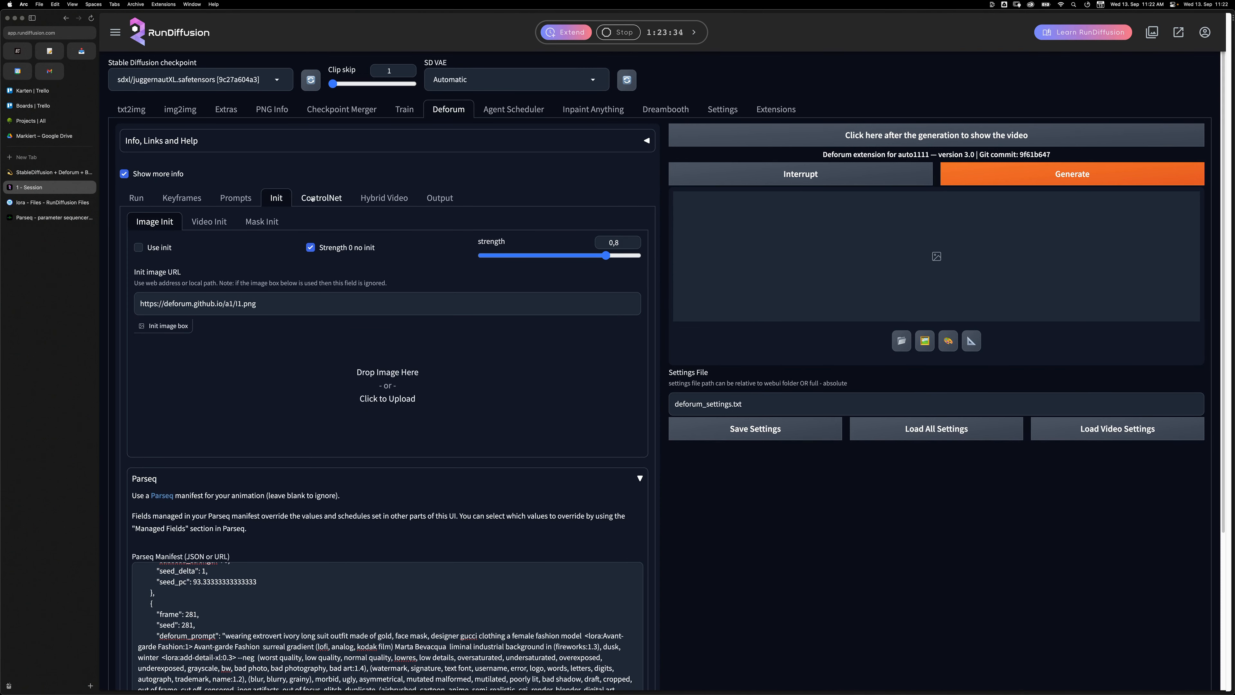
click(137, 198)
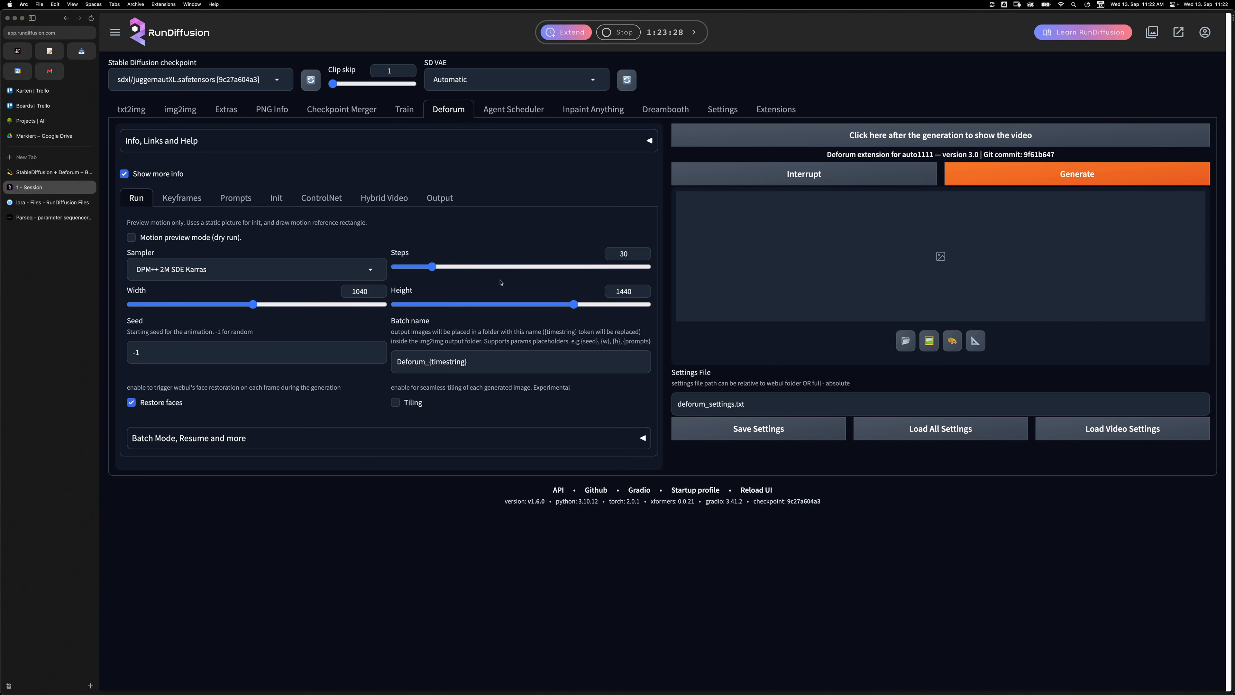
click(190, 200)
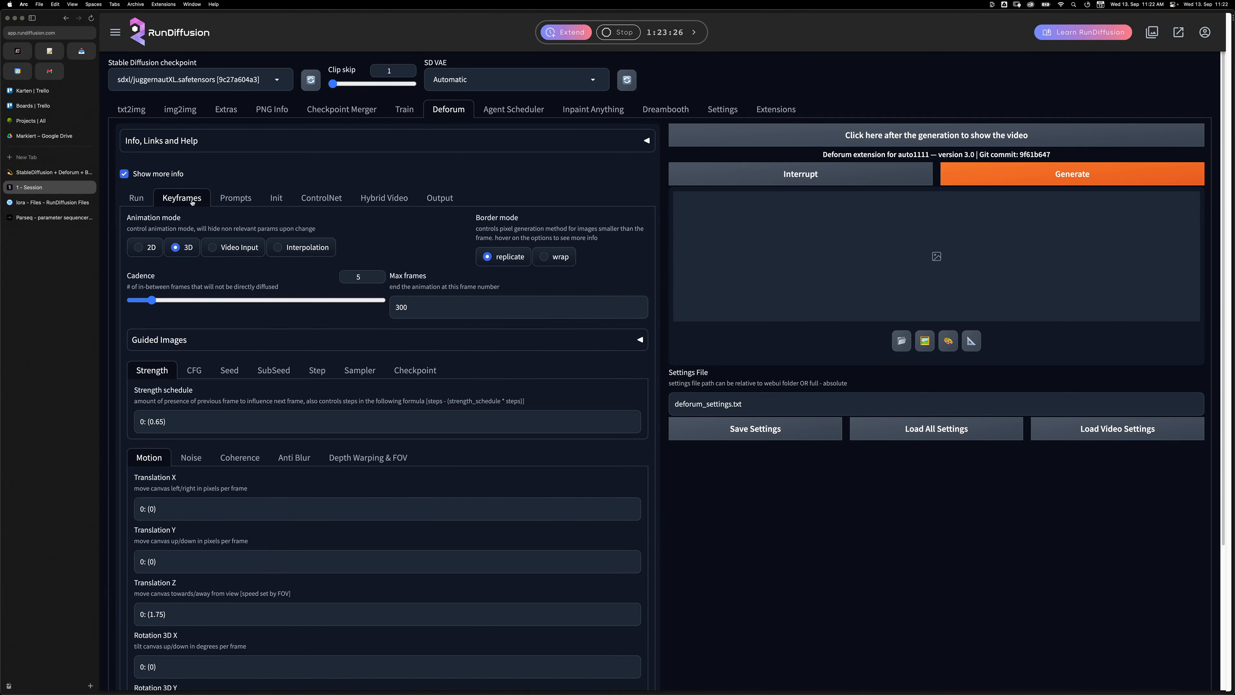
scroll(301, 401, down, 3)
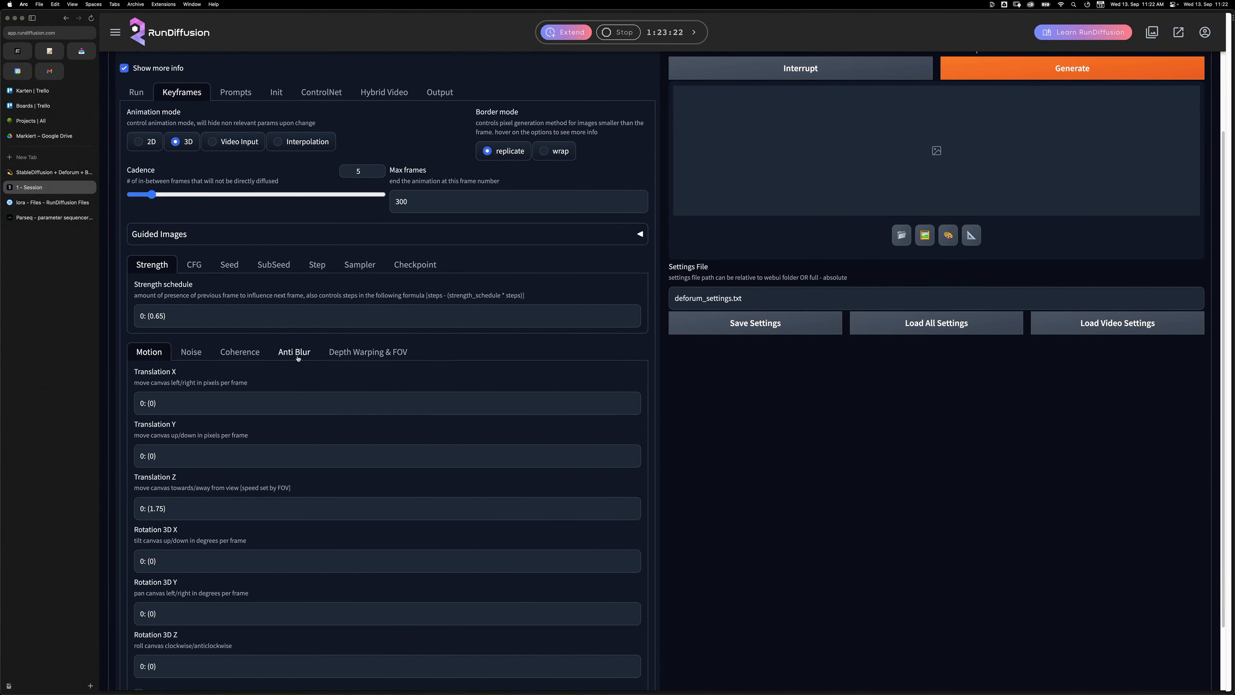
- Launch Blender, dismiss the splash screen and display the Deforum Tools add-on in the 3D viewport
key(super+space)
text(blen)
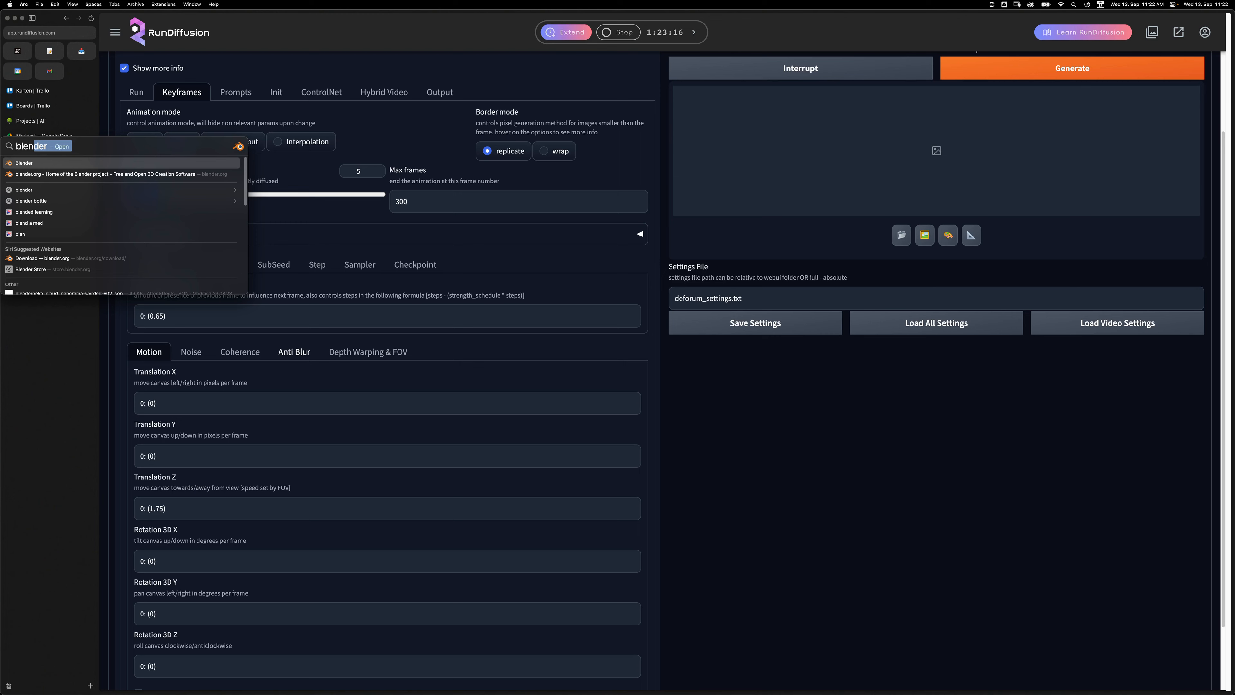
key(Return)
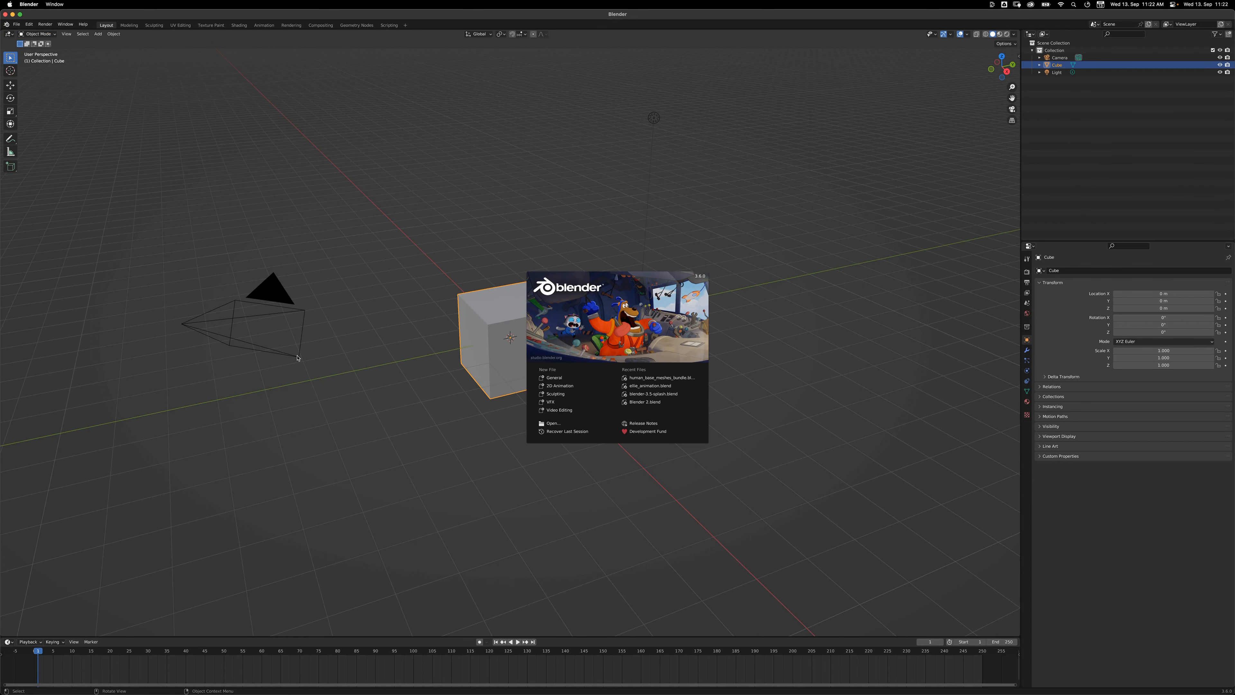
click(711, 280)
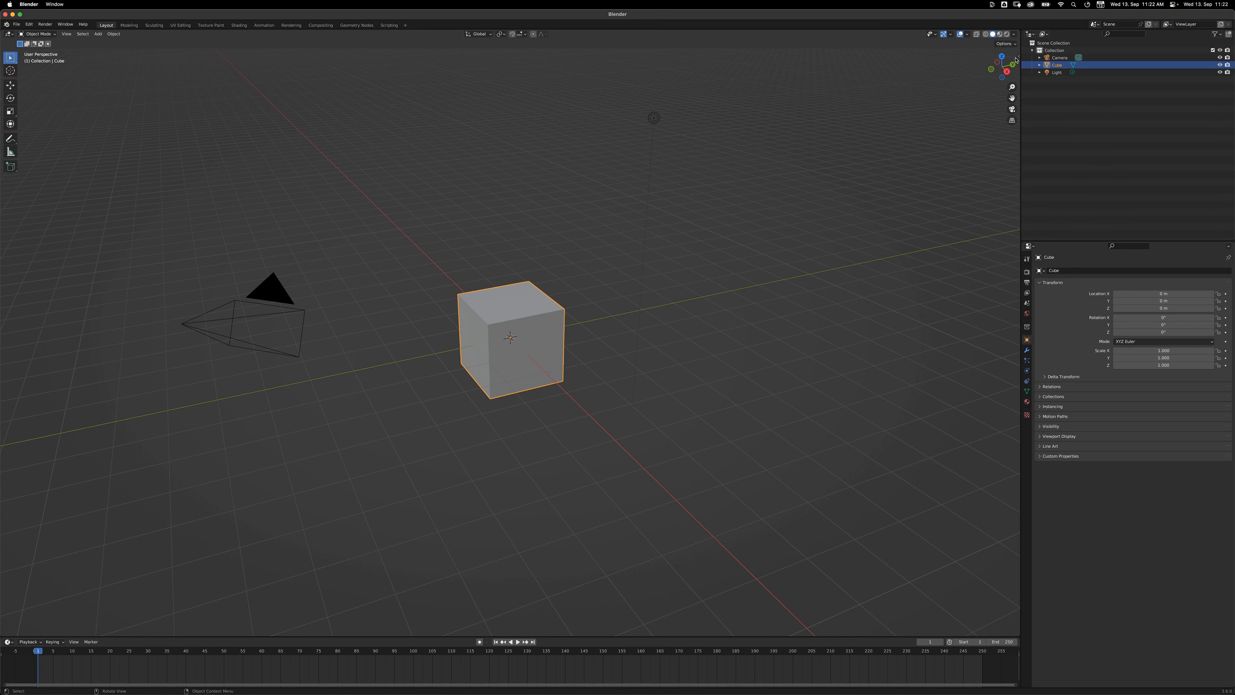
click(1019, 55)
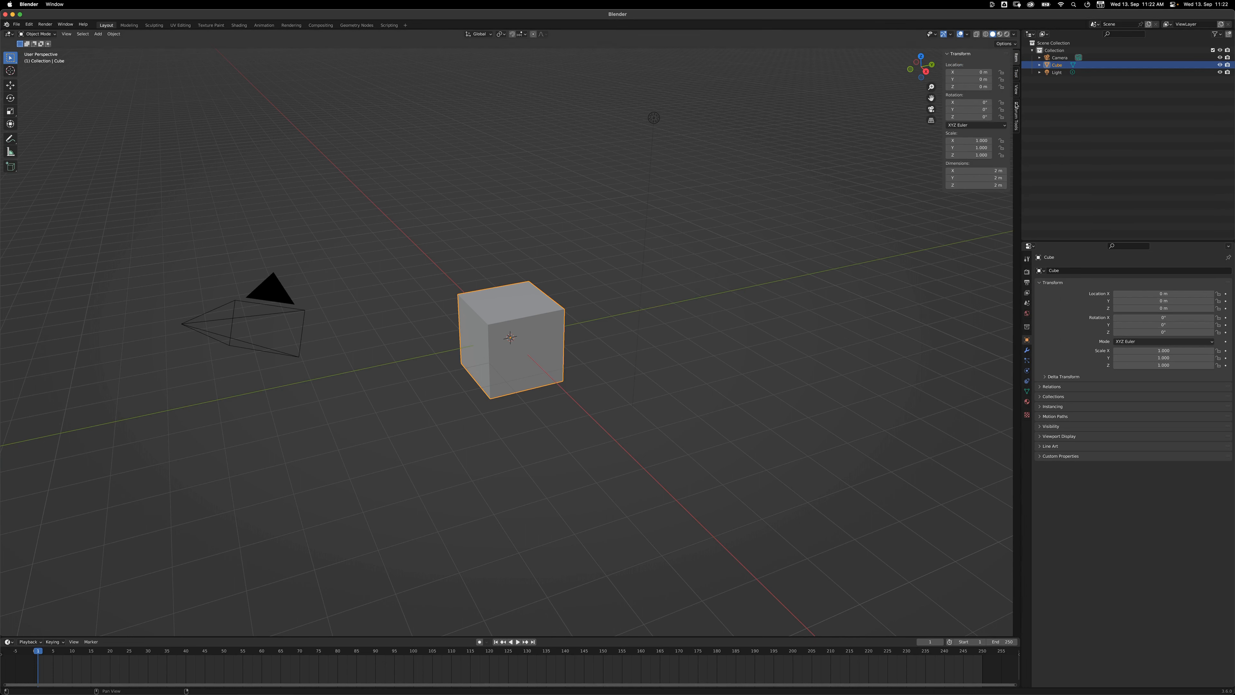
click(1017, 128)
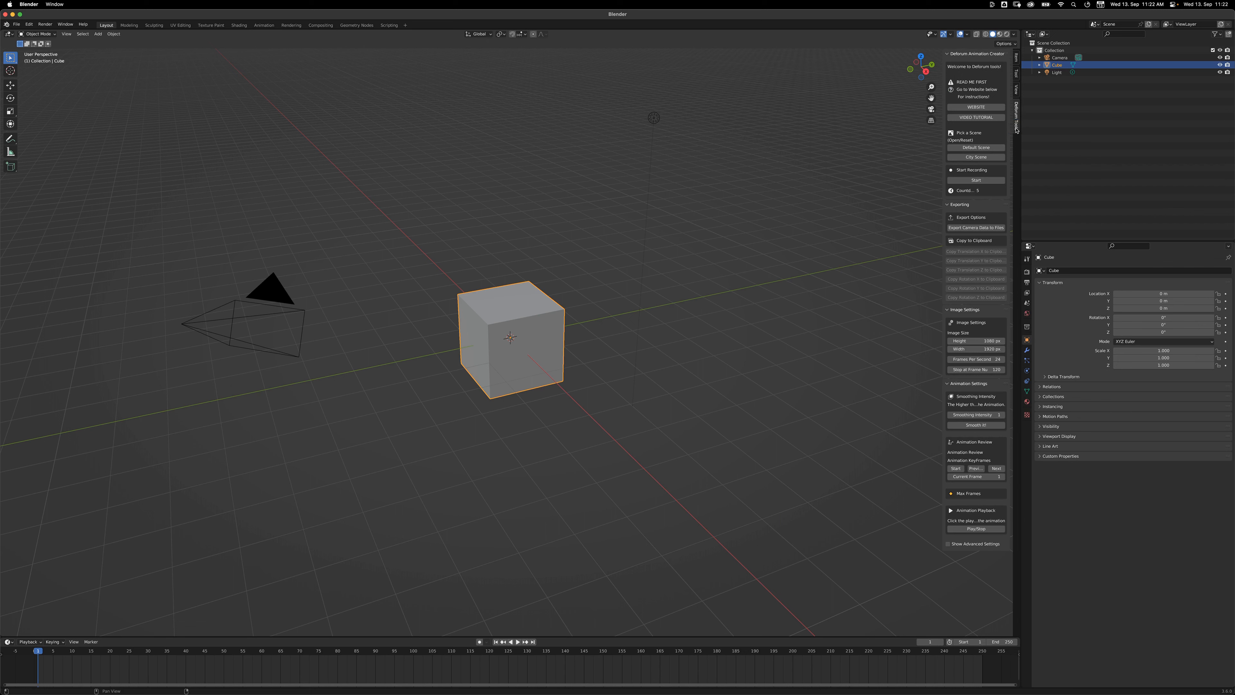
- Open the Deforum add-on's website from Blender, read its installation and recording instructions, and close it
click(977, 108)
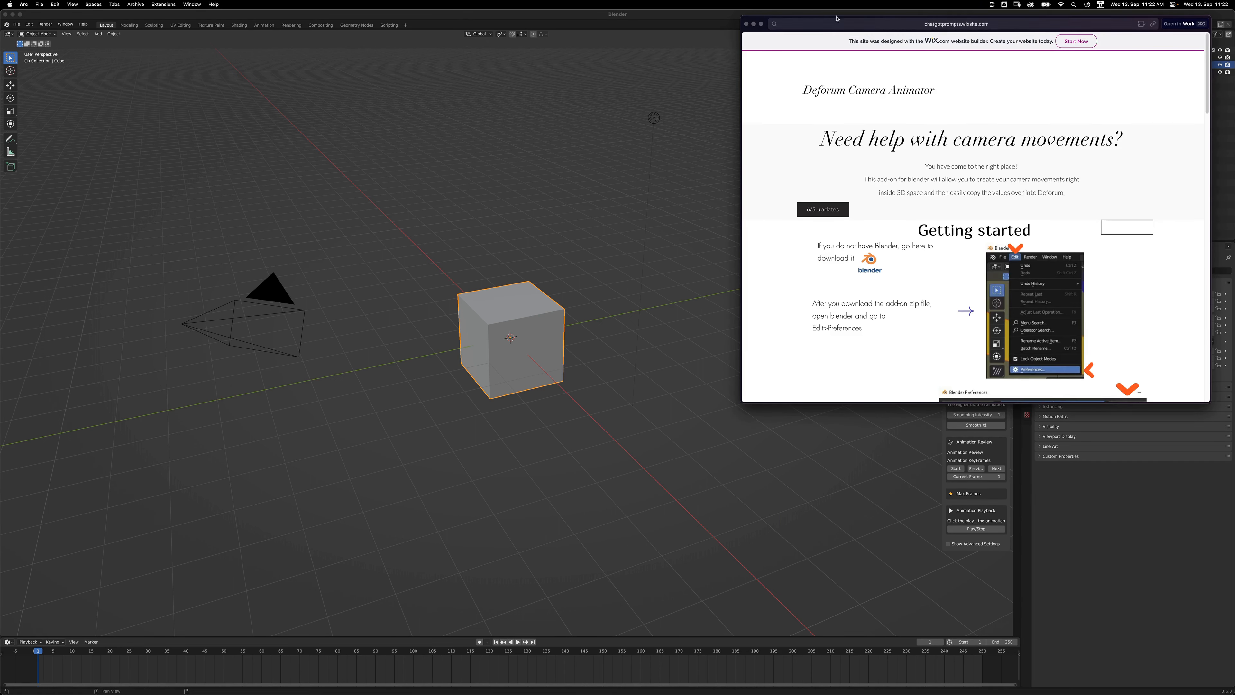
drag(761, 20, 164, 89)
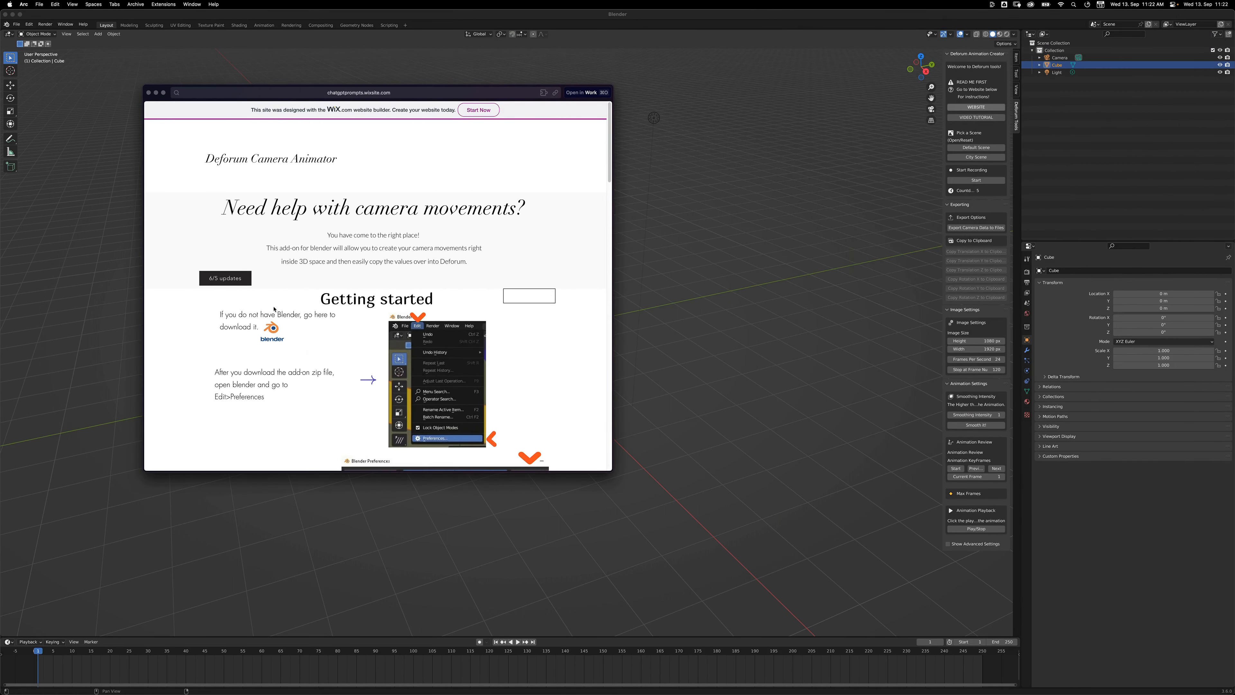
scroll(319, 348, down, 10)
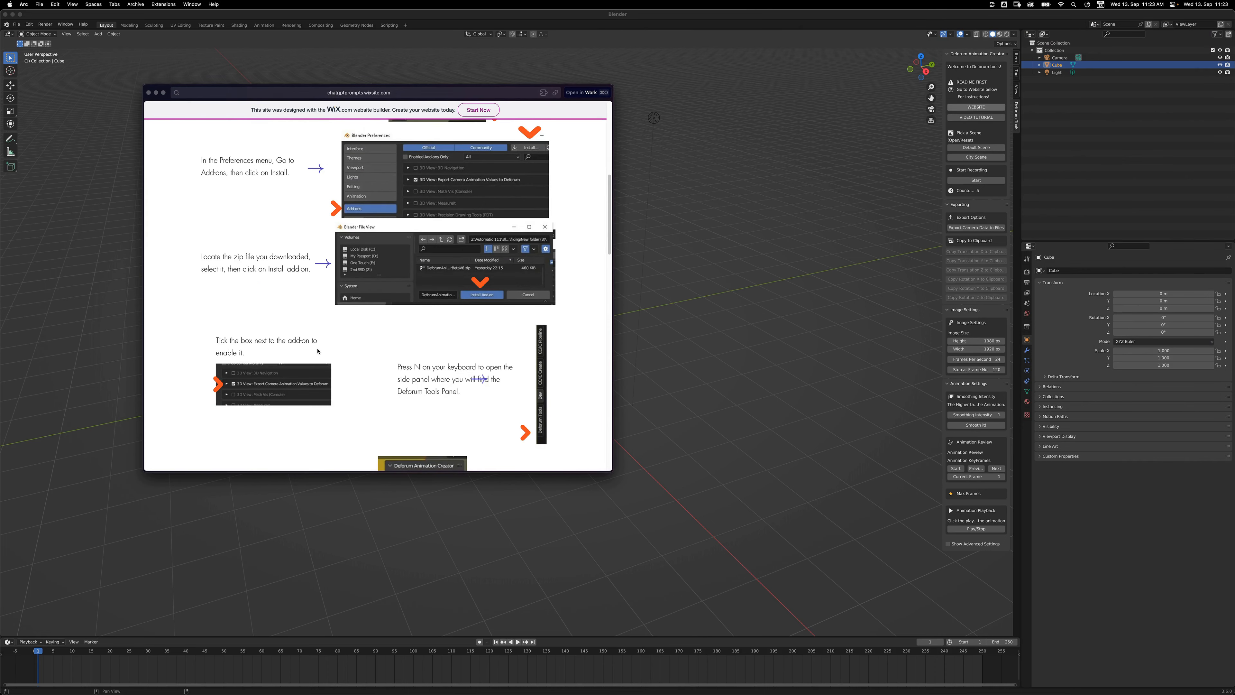
scroll(315, 293, down, 9)
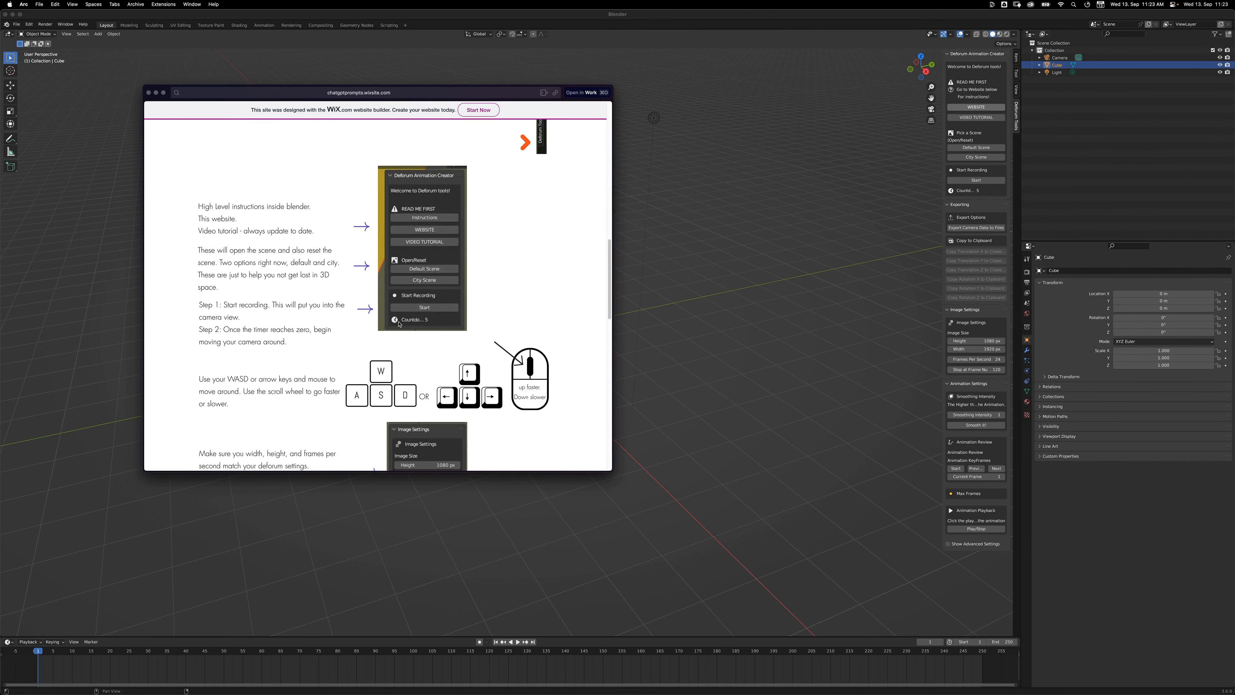
scroll(400, 324, down, 6)
scroll(398, 324, up, 12)
scroll(397, 323, up, 15)
click(149, 92)
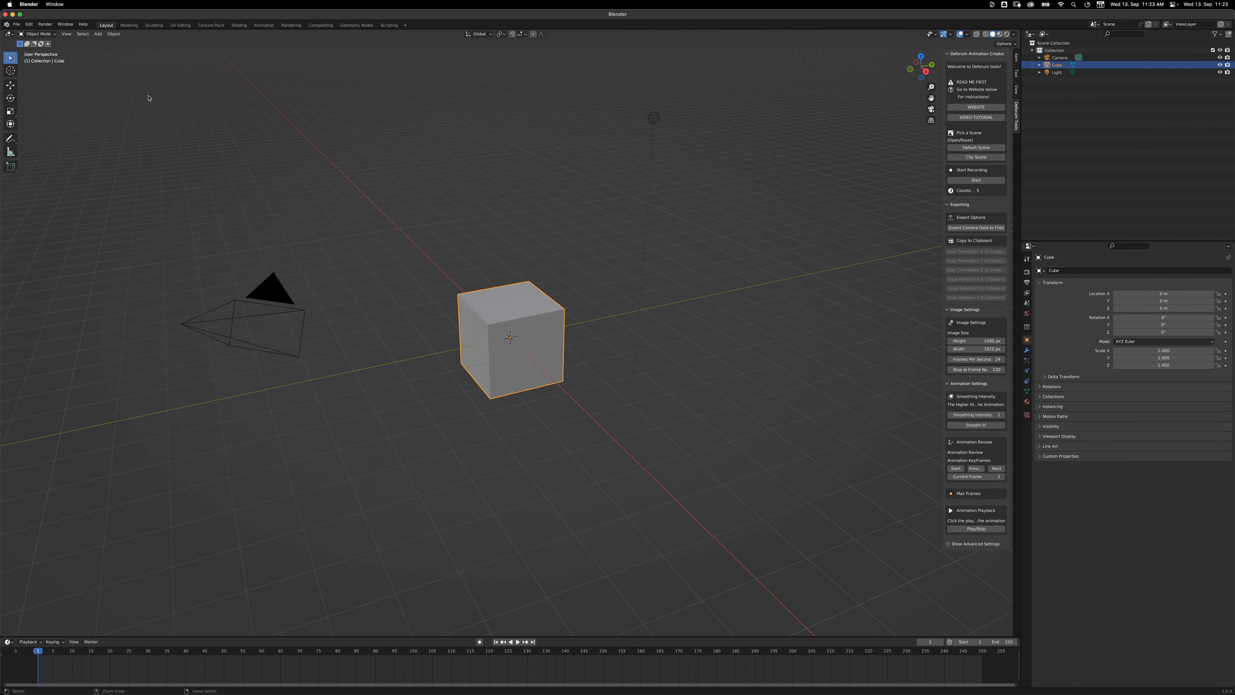
- Check the Blender Plugin link on the Notion tutorial page, then return to the Deforum Tools in Blender
key(super+Tab)
click(48, 172)
scroll(646, 262, up, 20)
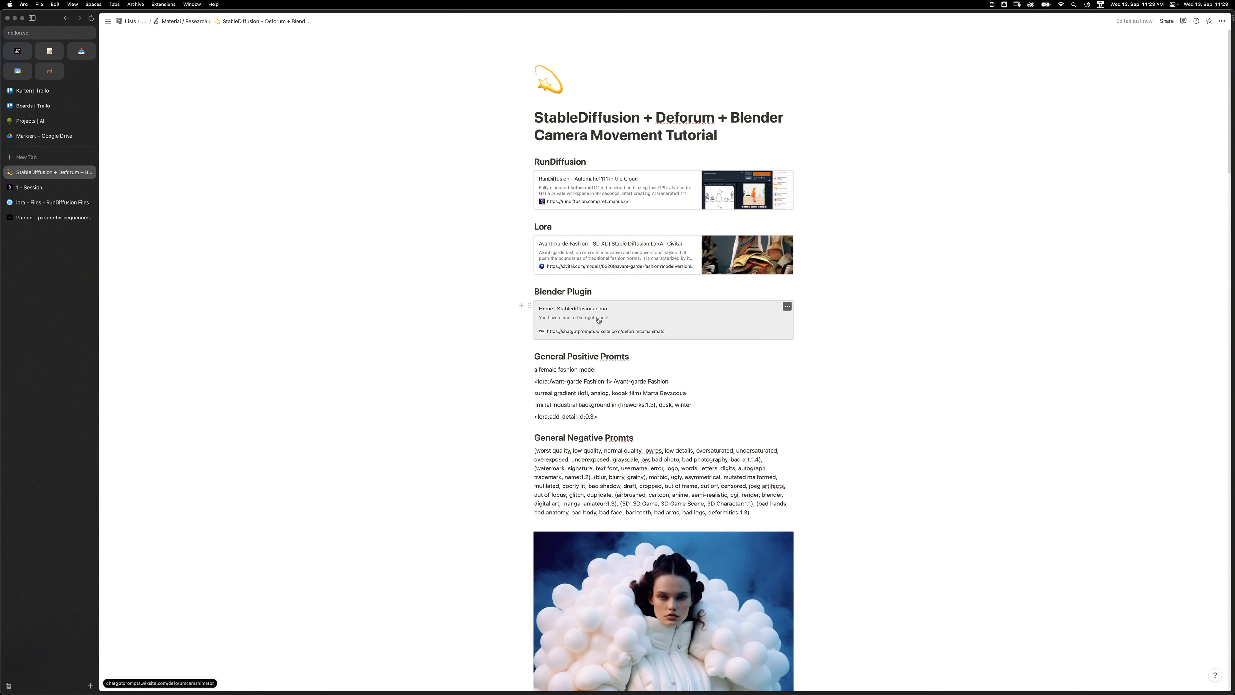
key(super+Tab)
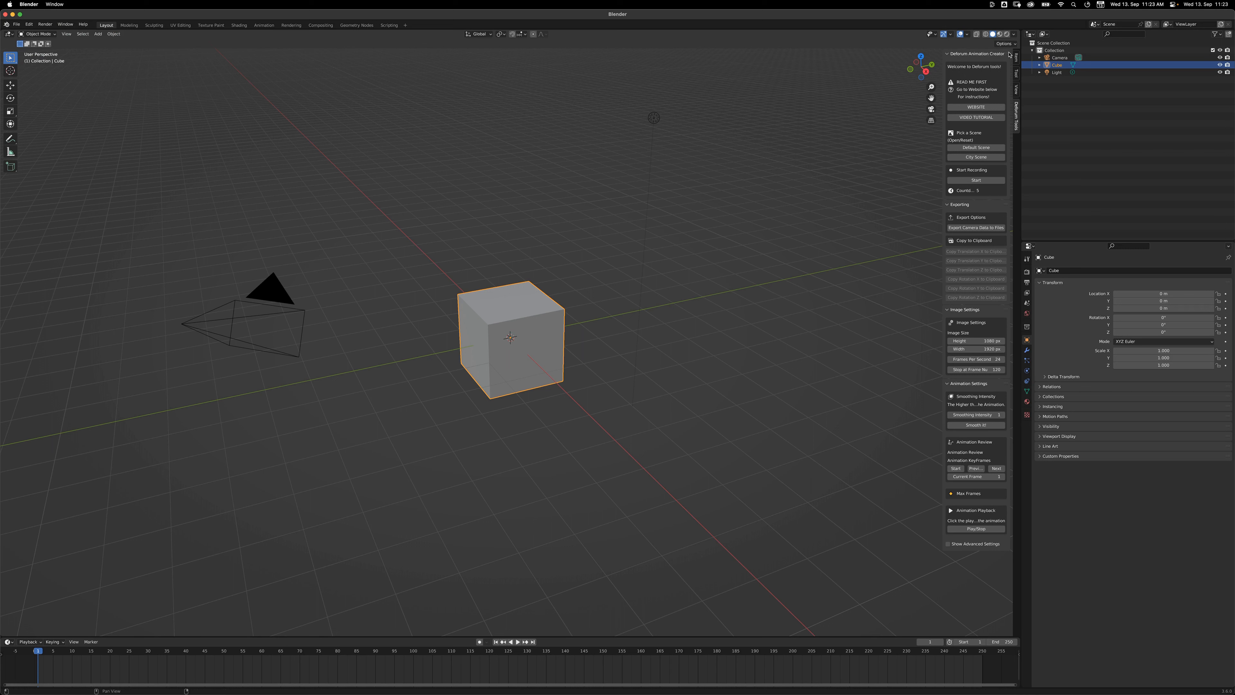
click(1017, 62)
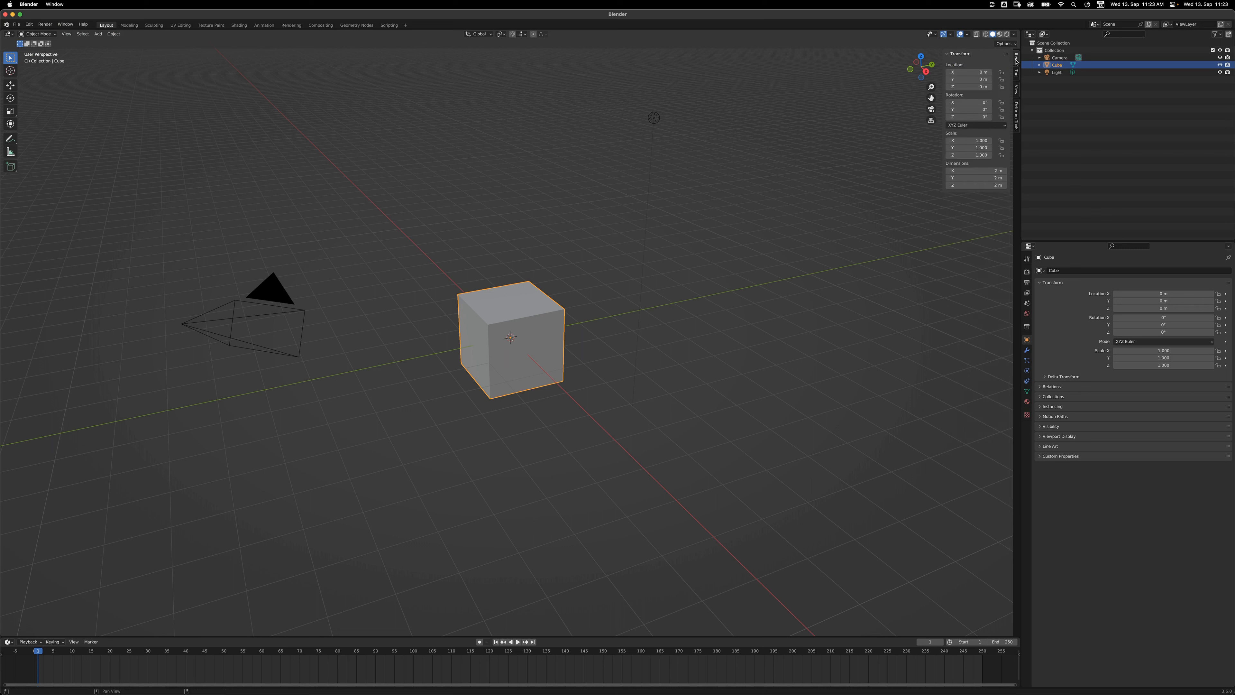
click(1017, 113)
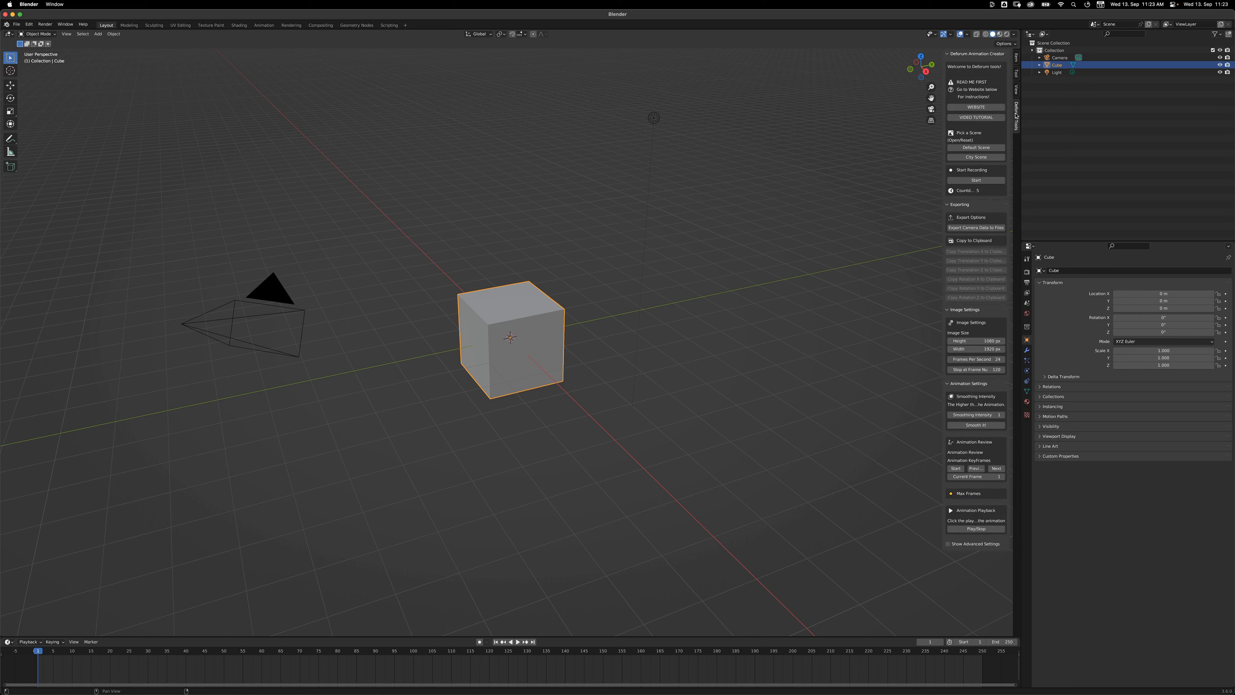
- Load the add-on's Default Scene and set its image size to 1440 px high and 1040 px wide
click(980, 153)
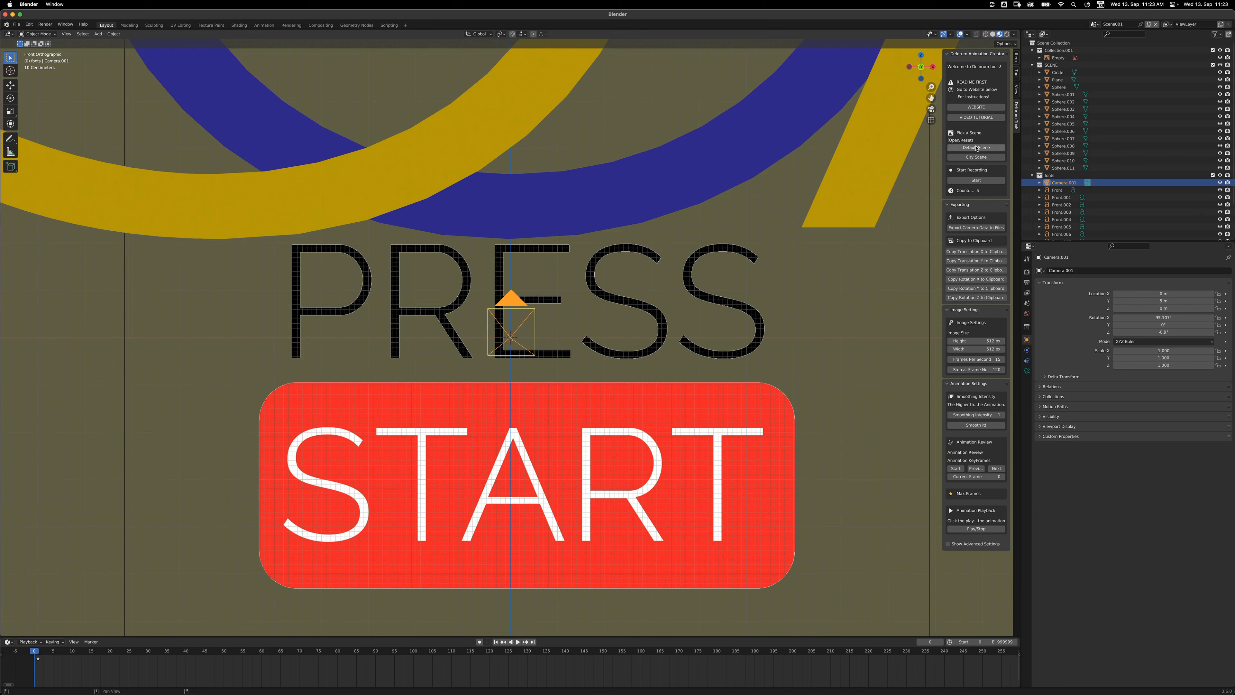
click(992, 340)
text(1440)
key(Tab)
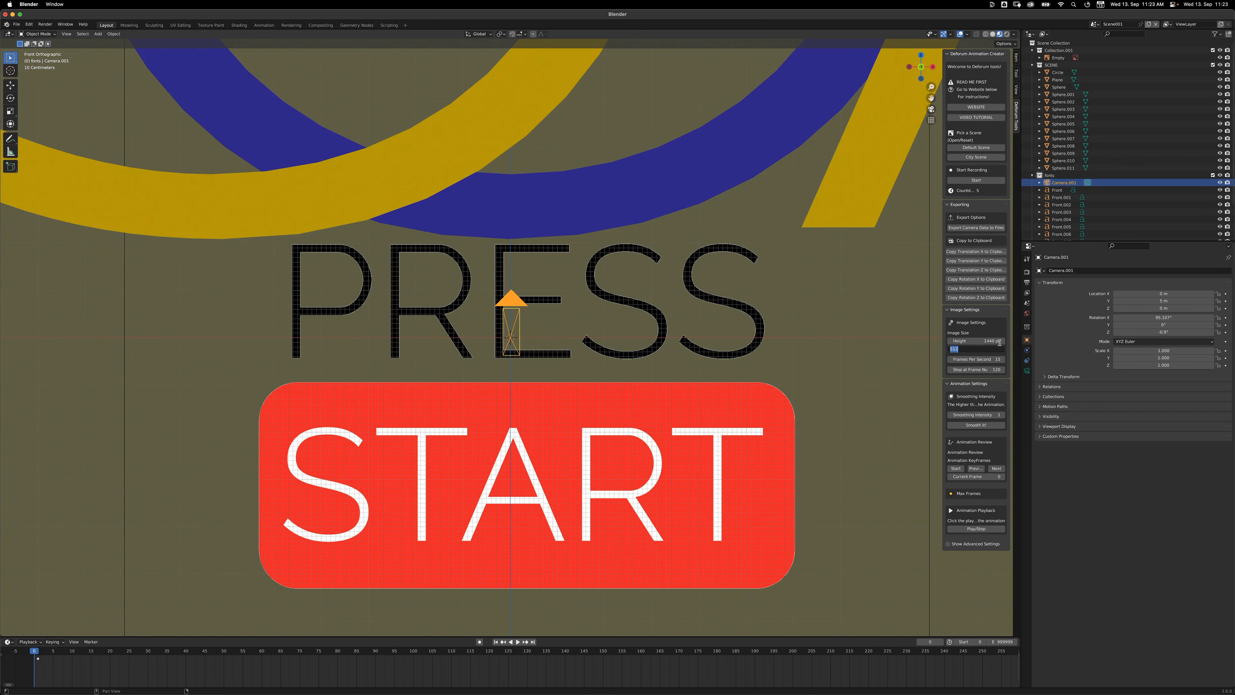
text(1040)
key(Tab)
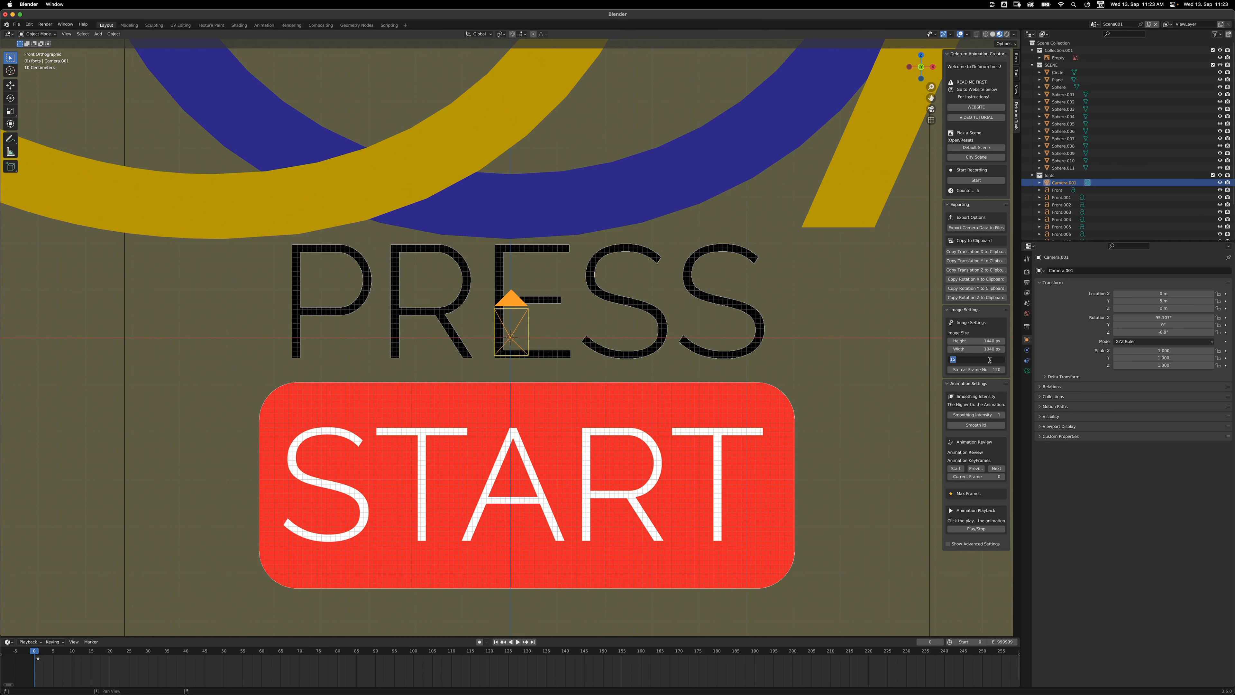
- Set the recording to 30 frames per second and to stop at frame 300
key(Tab)
text(3)
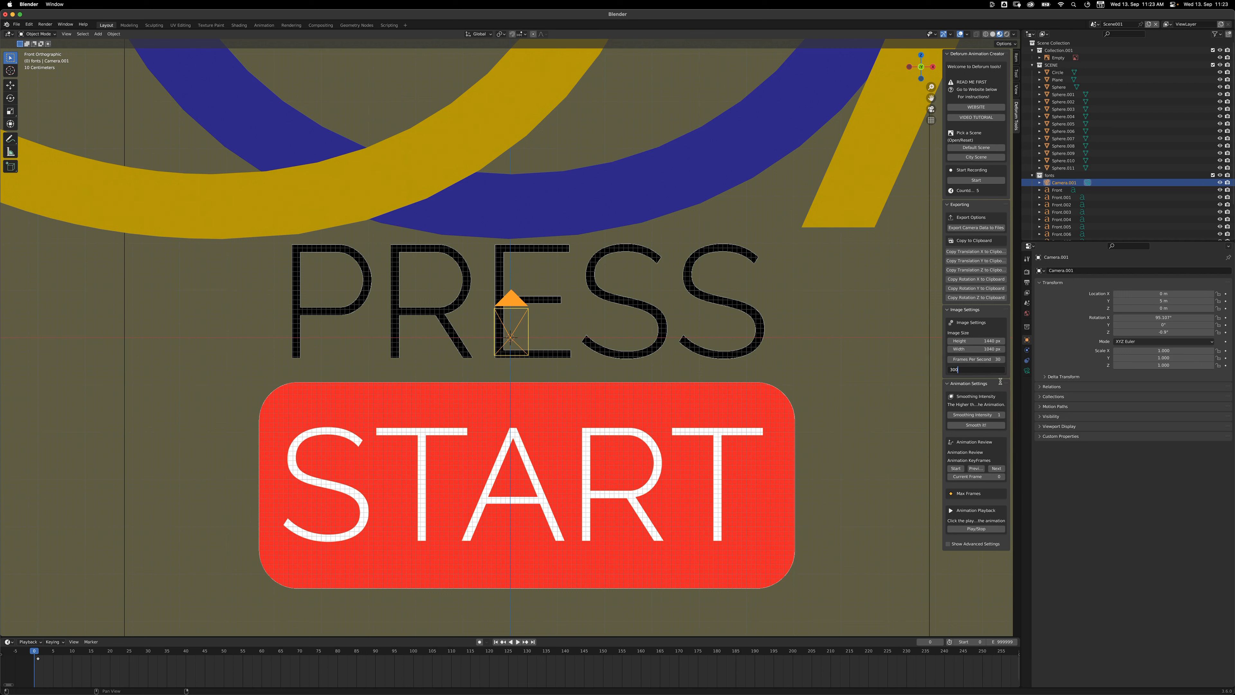
text(00)
key(Return)
- Switch to the RunDiffusion session and check Deforum's output FPS and the run settings' width and height
key(super+Tab)
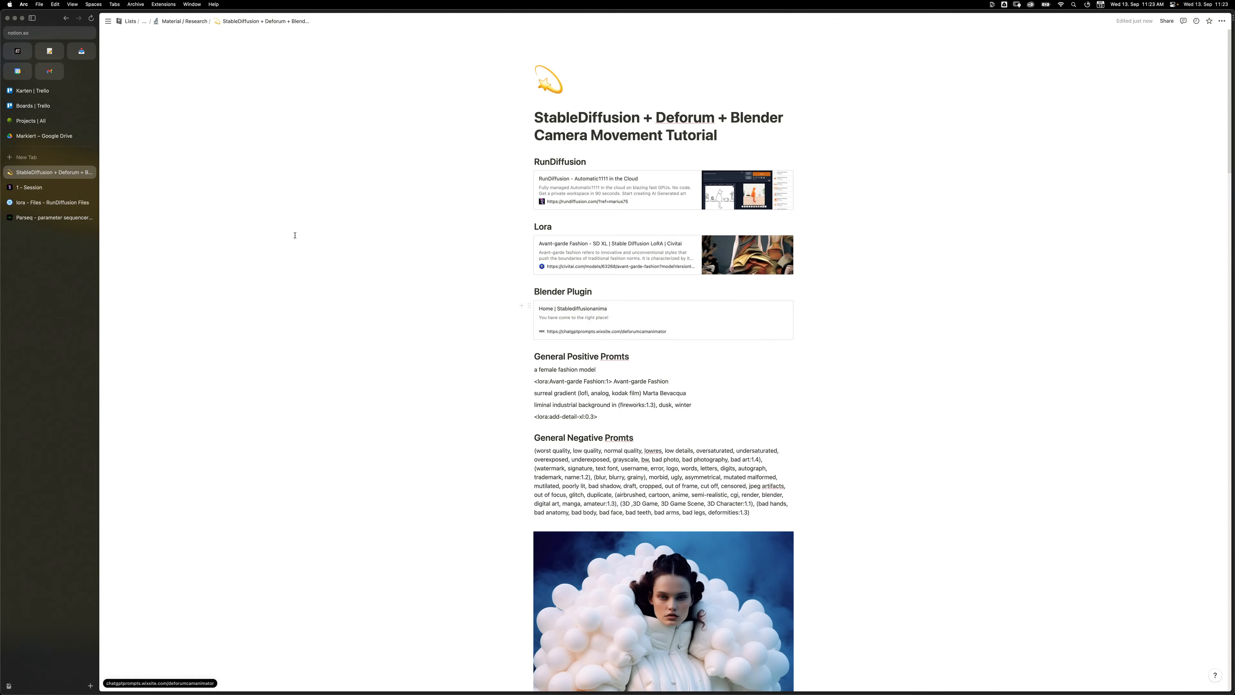
click(50, 186)
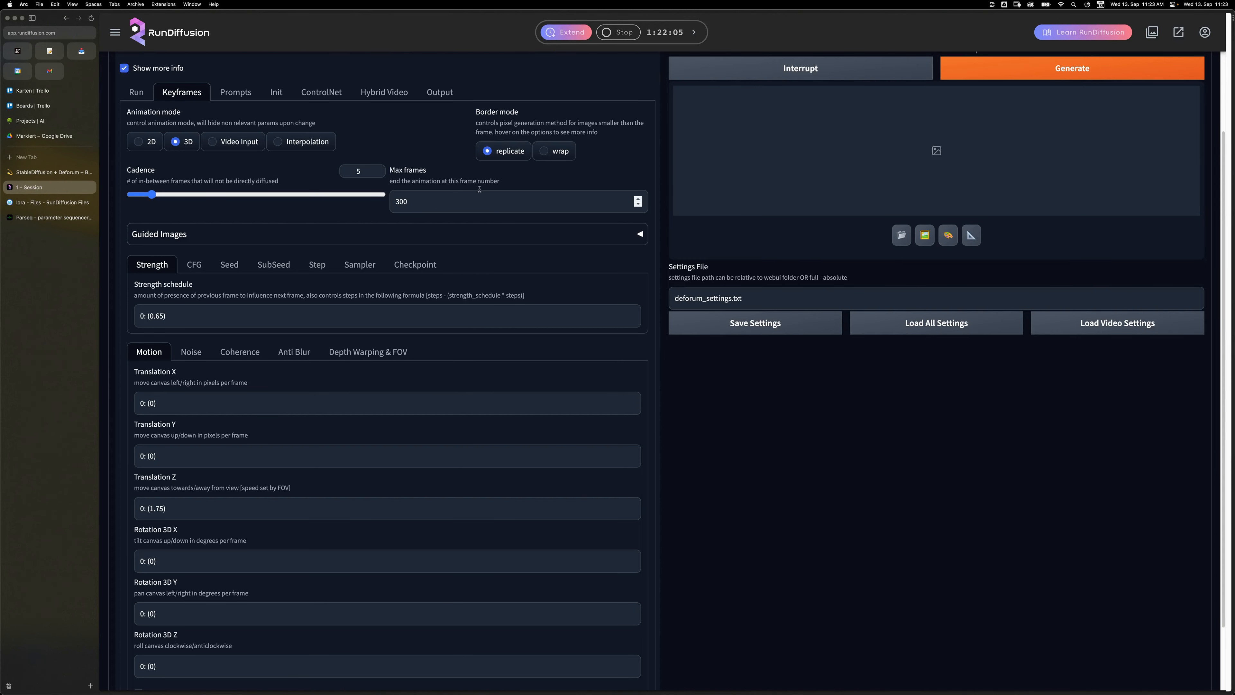
click(437, 93)
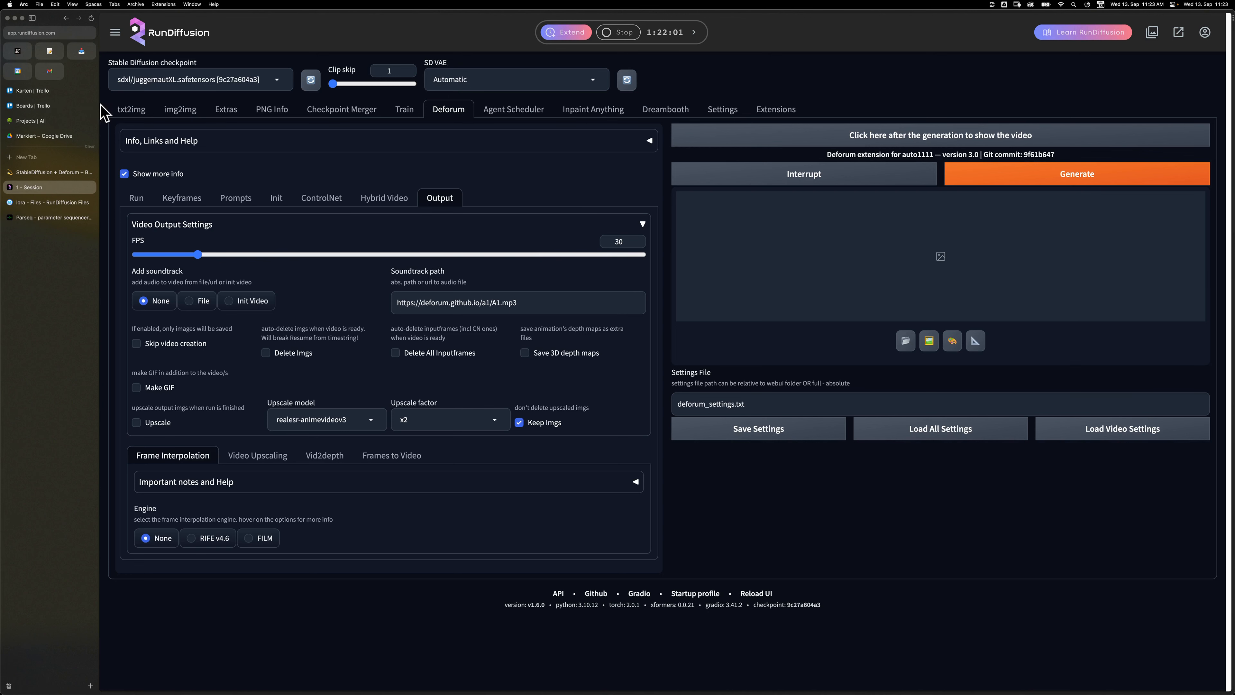
click(137, 197)
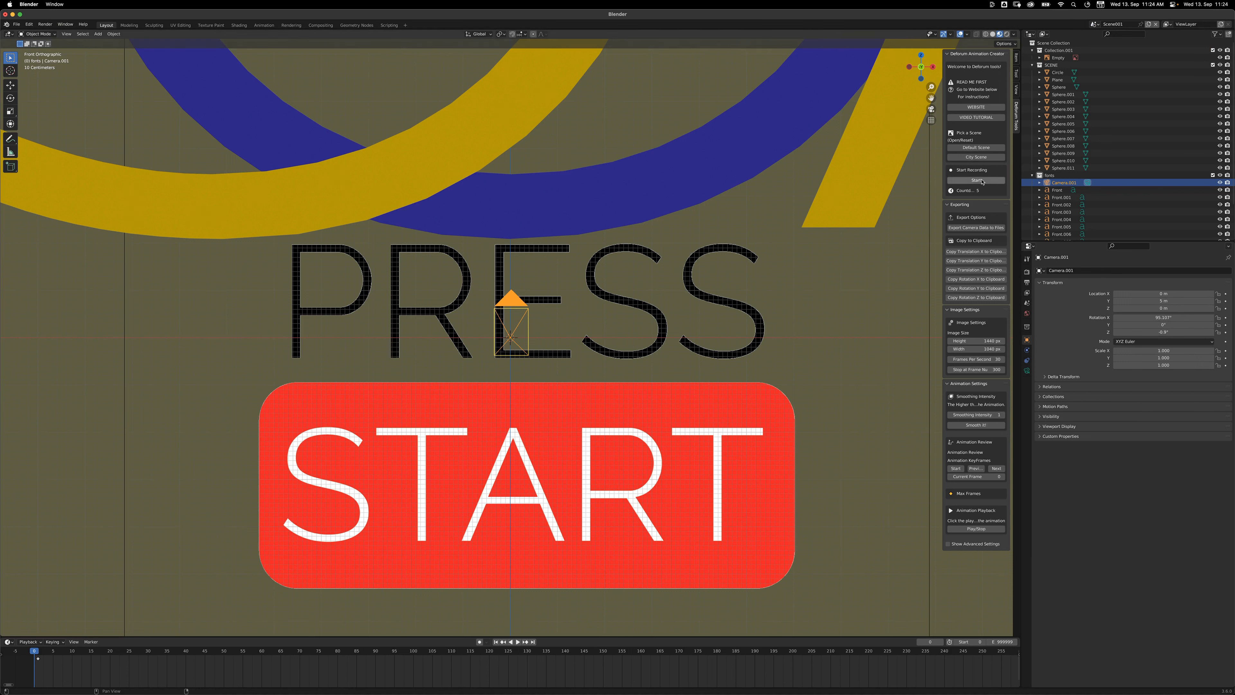
- Record a camera movement in Blender, flying forward through the scene while turning past the FRONT text, and stop the recording
click(970, 181)
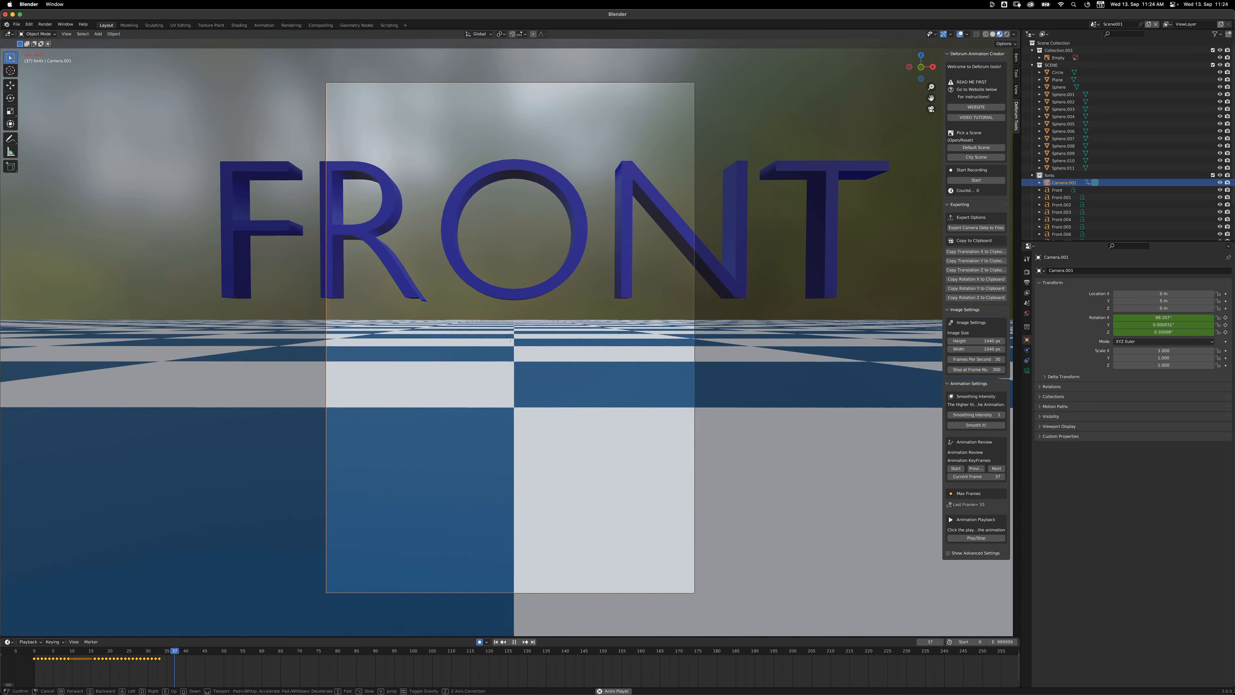
key(w)
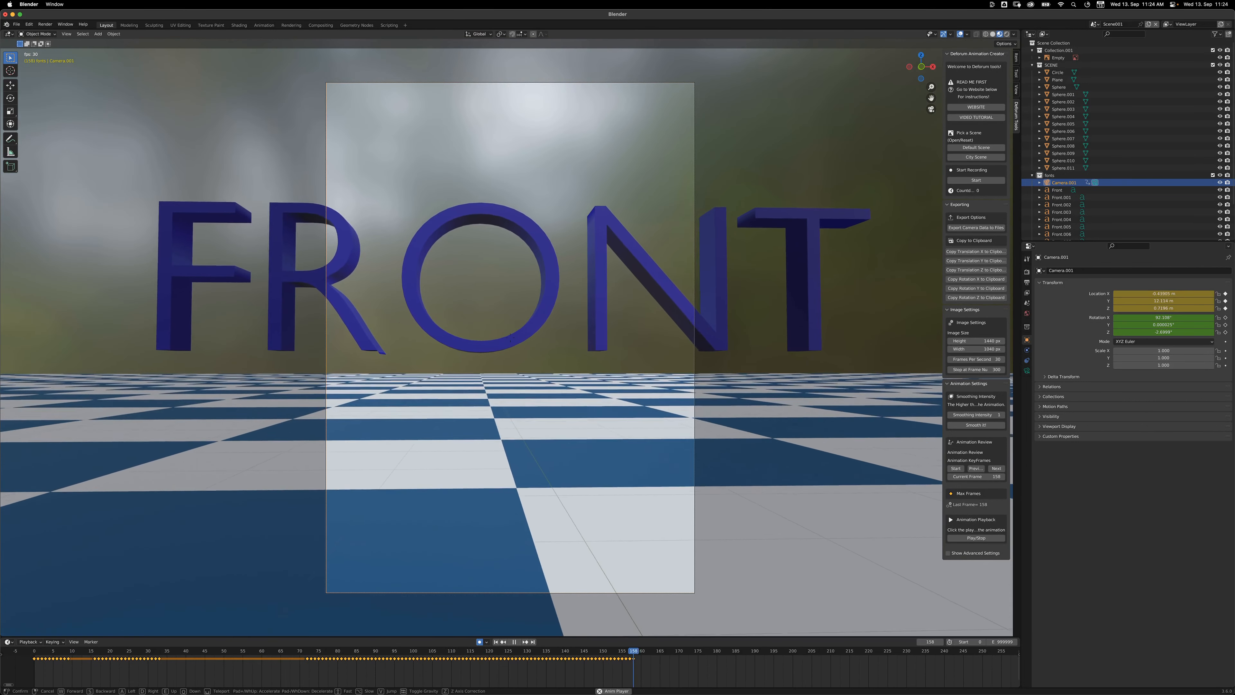
key(w)
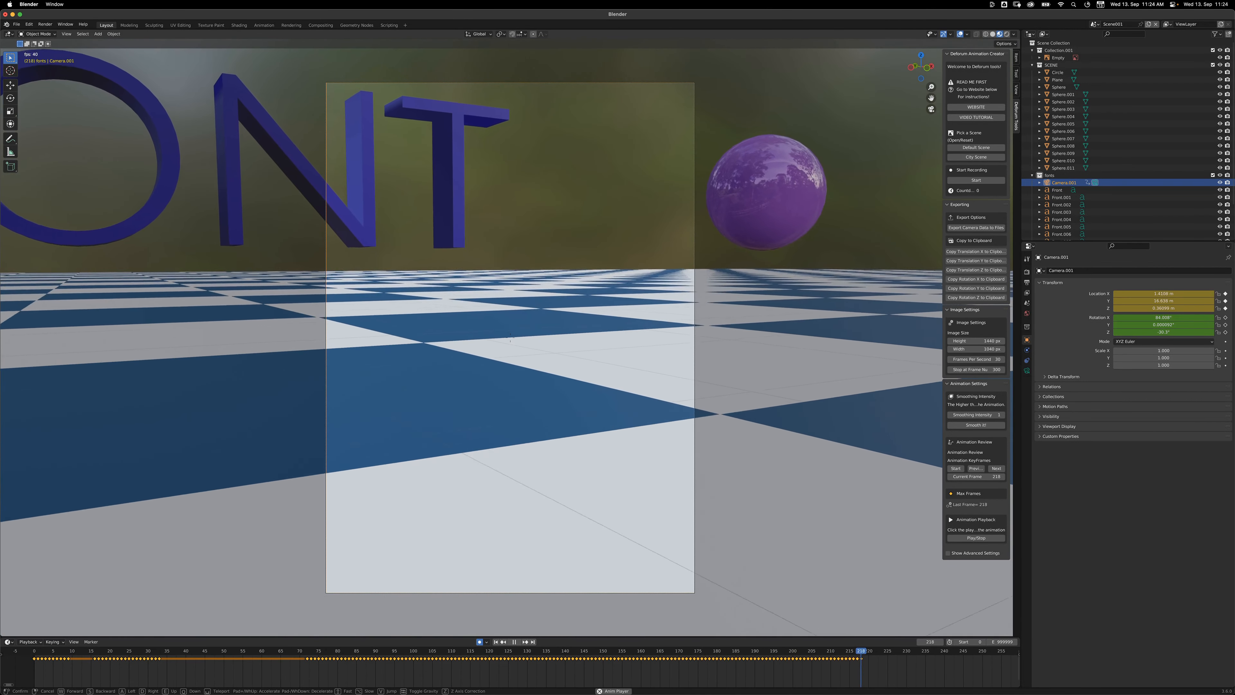
key(w)
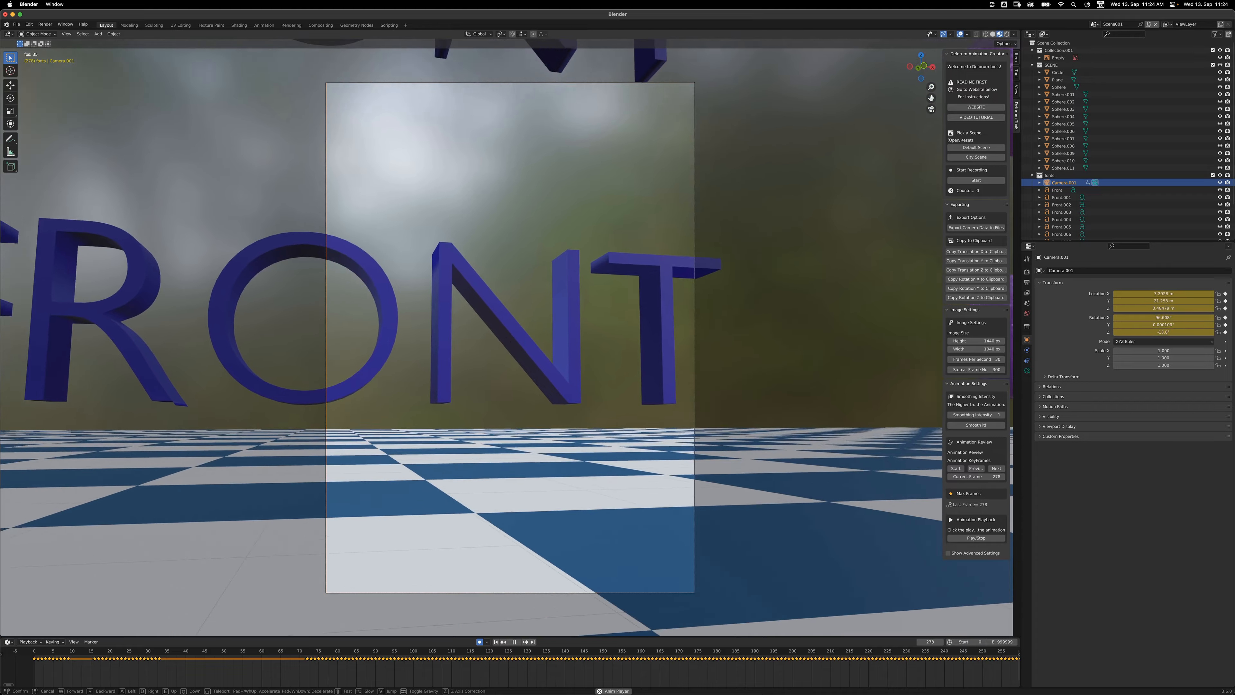
key(w)
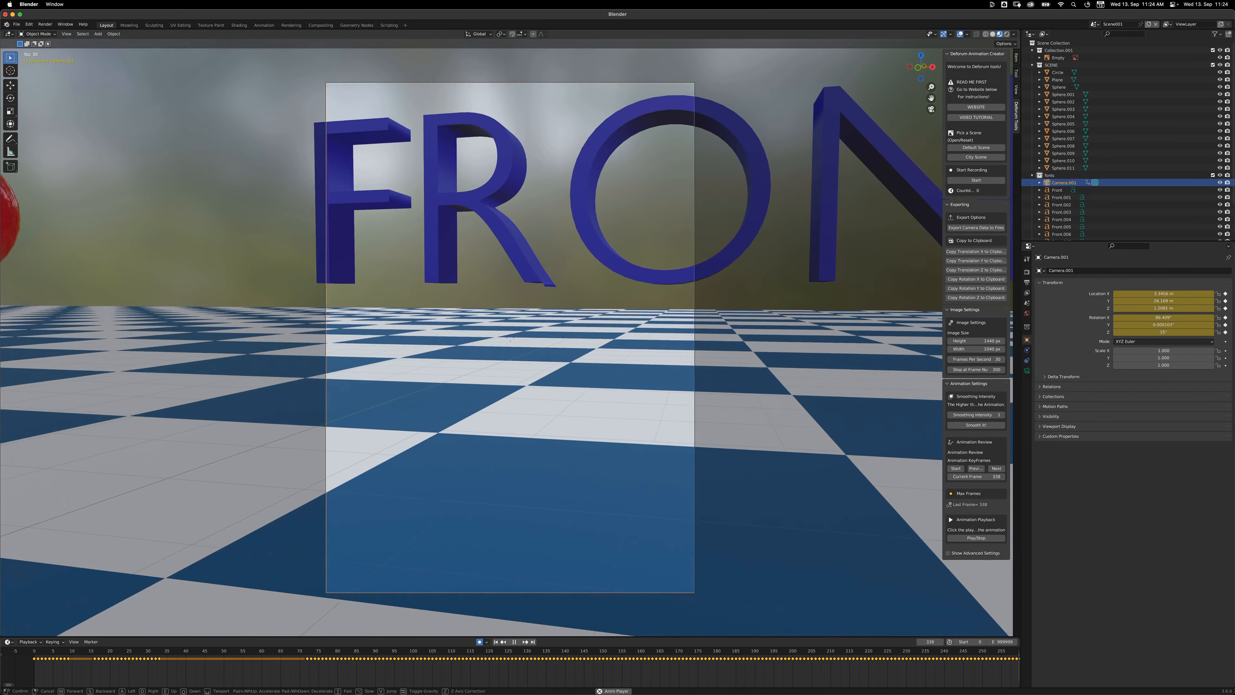
click(685, 317)
key(Escape)
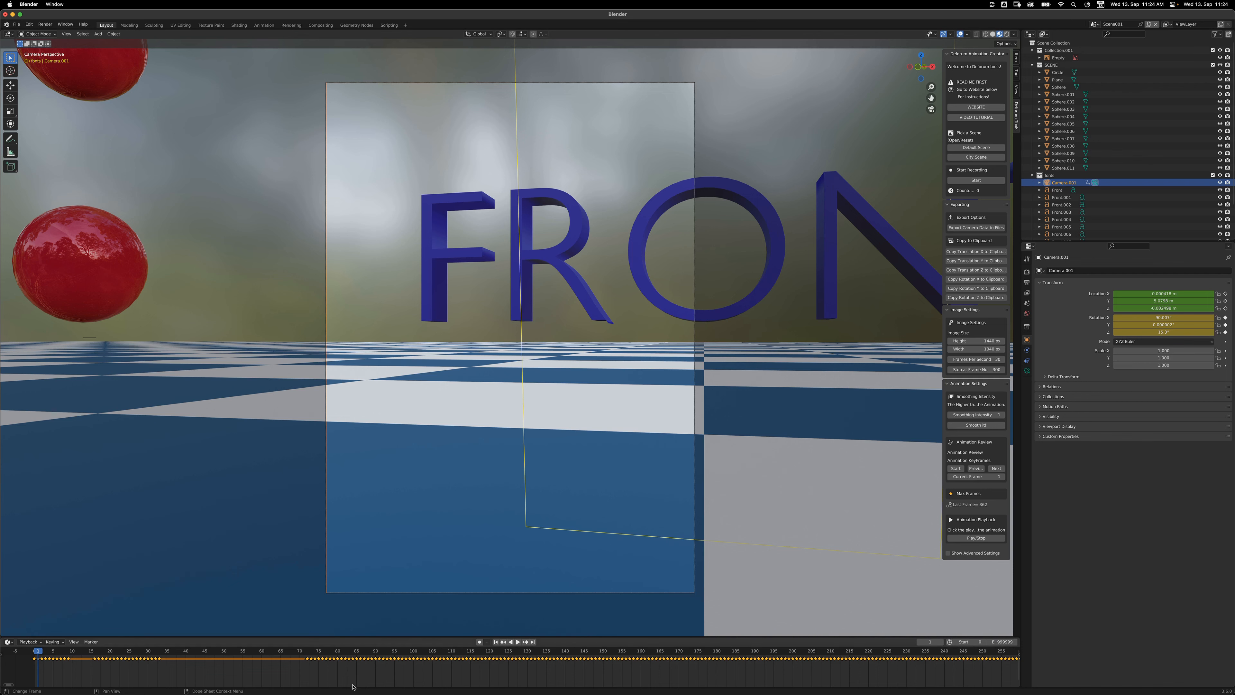
- Shift the recorded camera keyframes earlier by about 70 frames and again by about 24, then play the animation from frame 0
key(g)
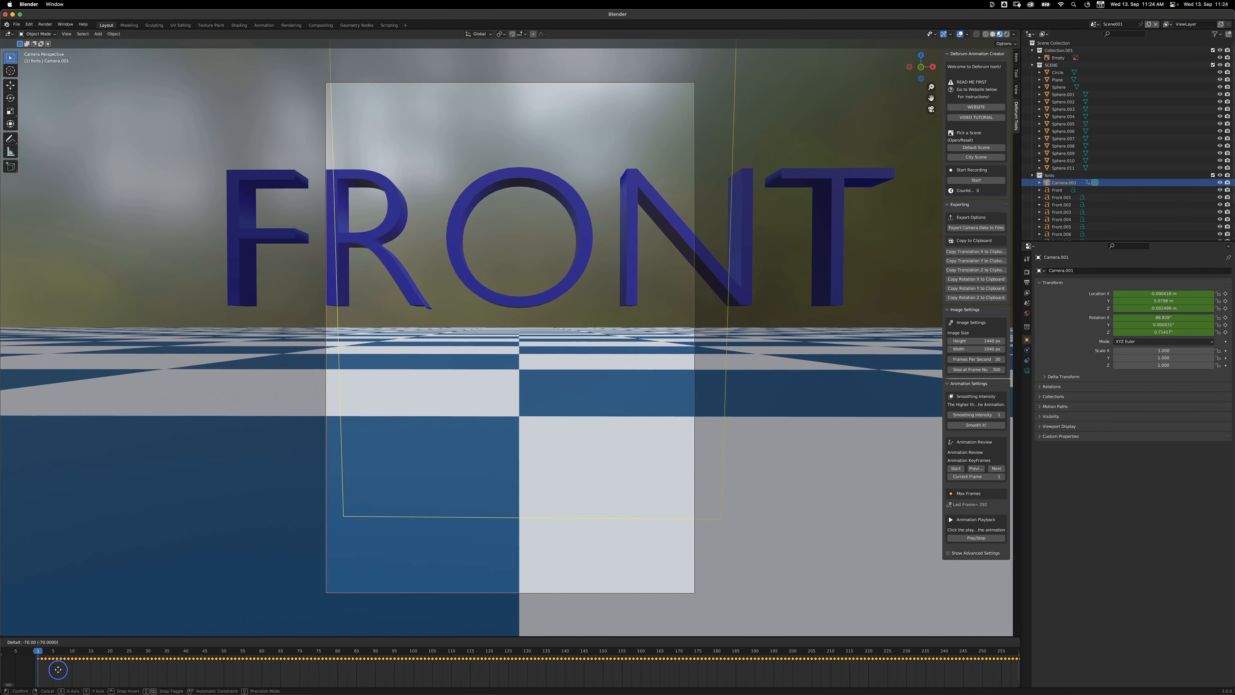
click(137, 646)
key(space)
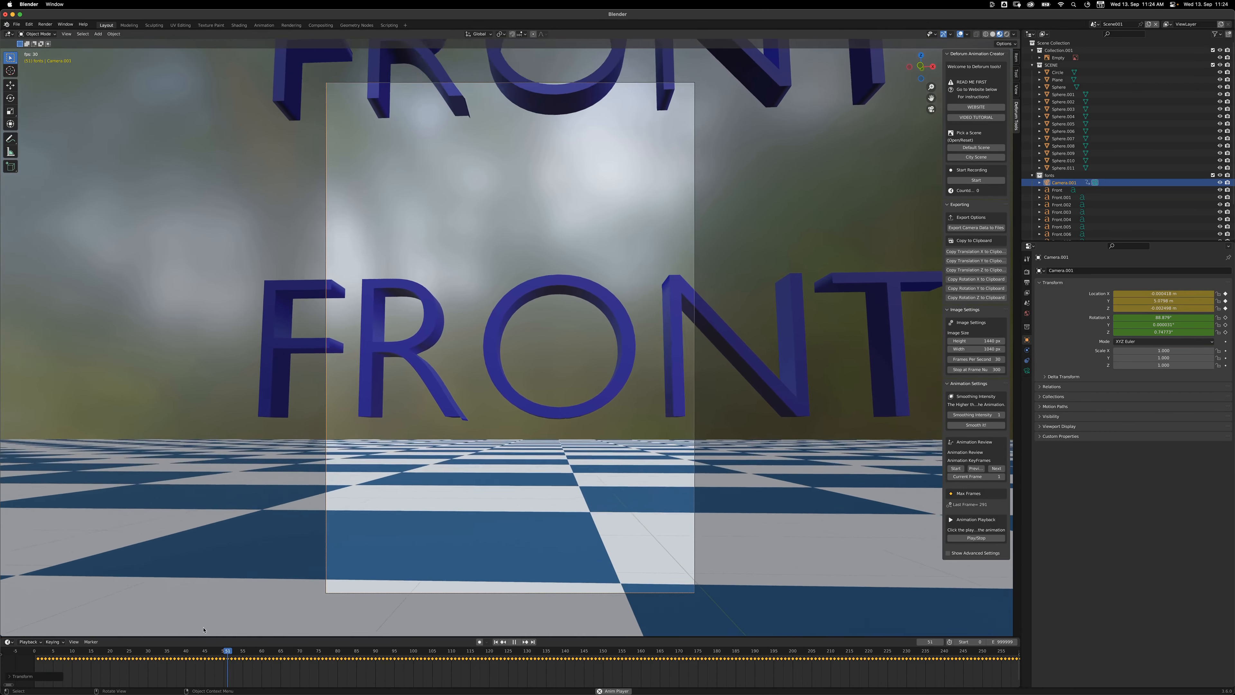
key(space)
key(g)
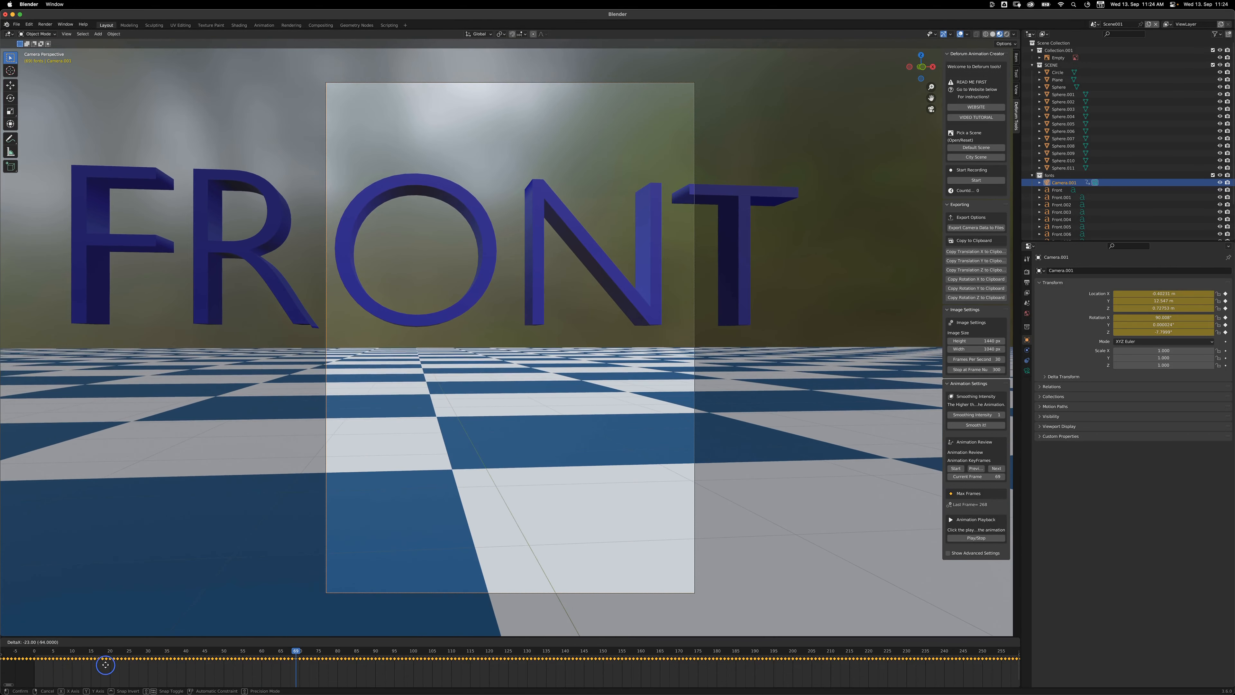
click(104, 667)
click(46, 659)
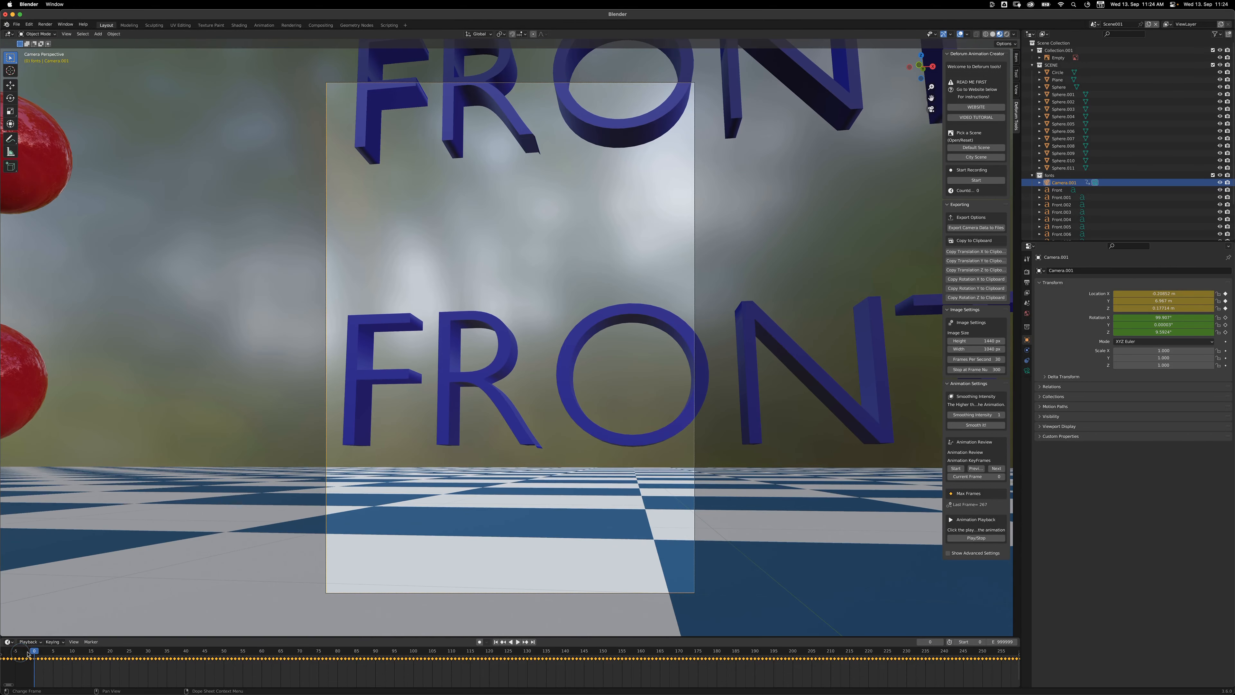
key(space)
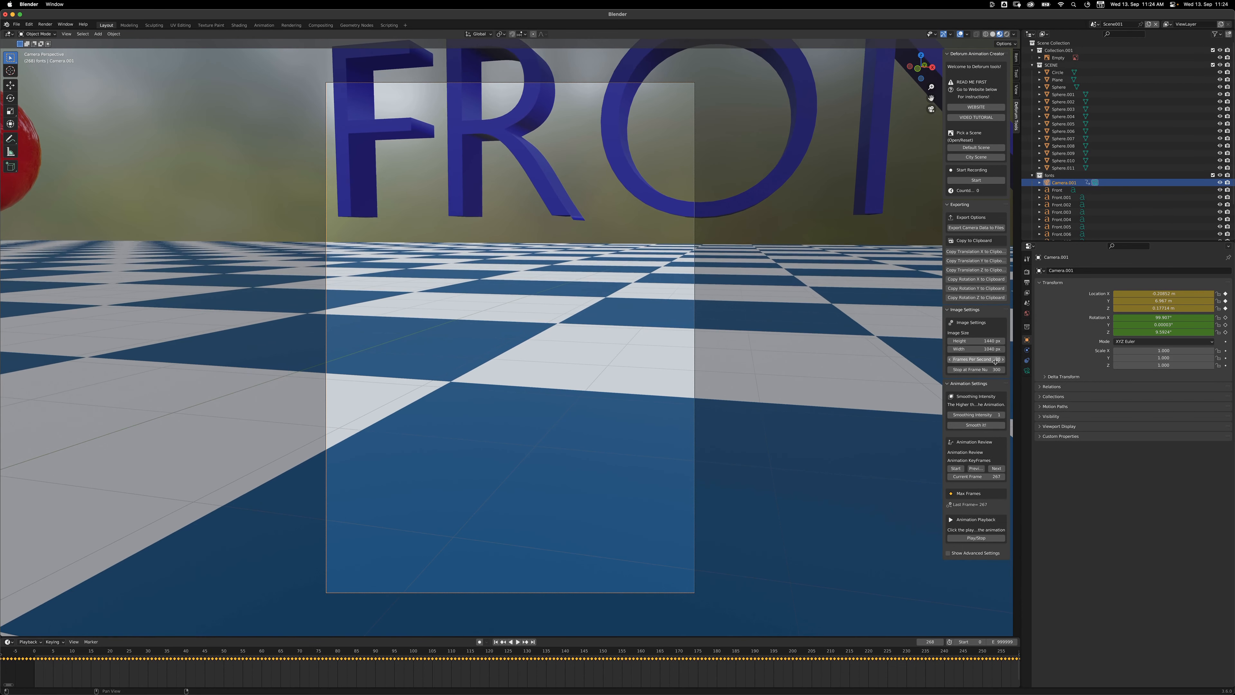
- Smooth the camera animation with a smoothing intensity of 200 and play it back from the start
click(991, 415)
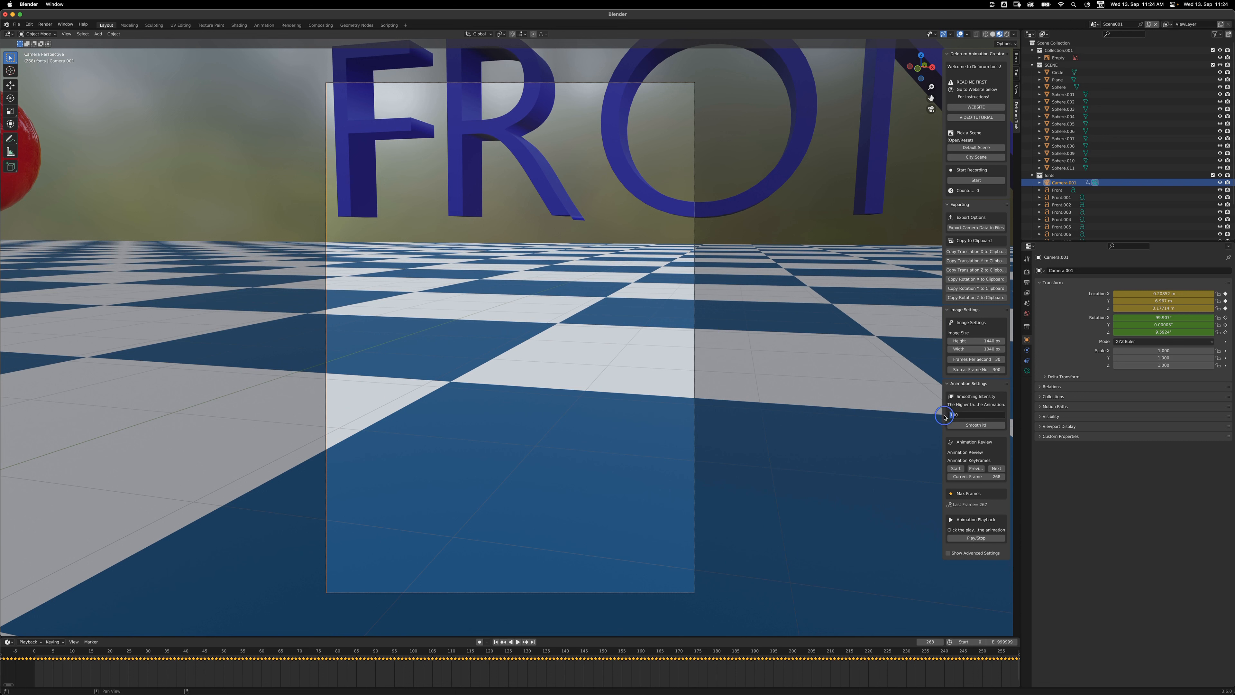
text(200)
click(972, 426)
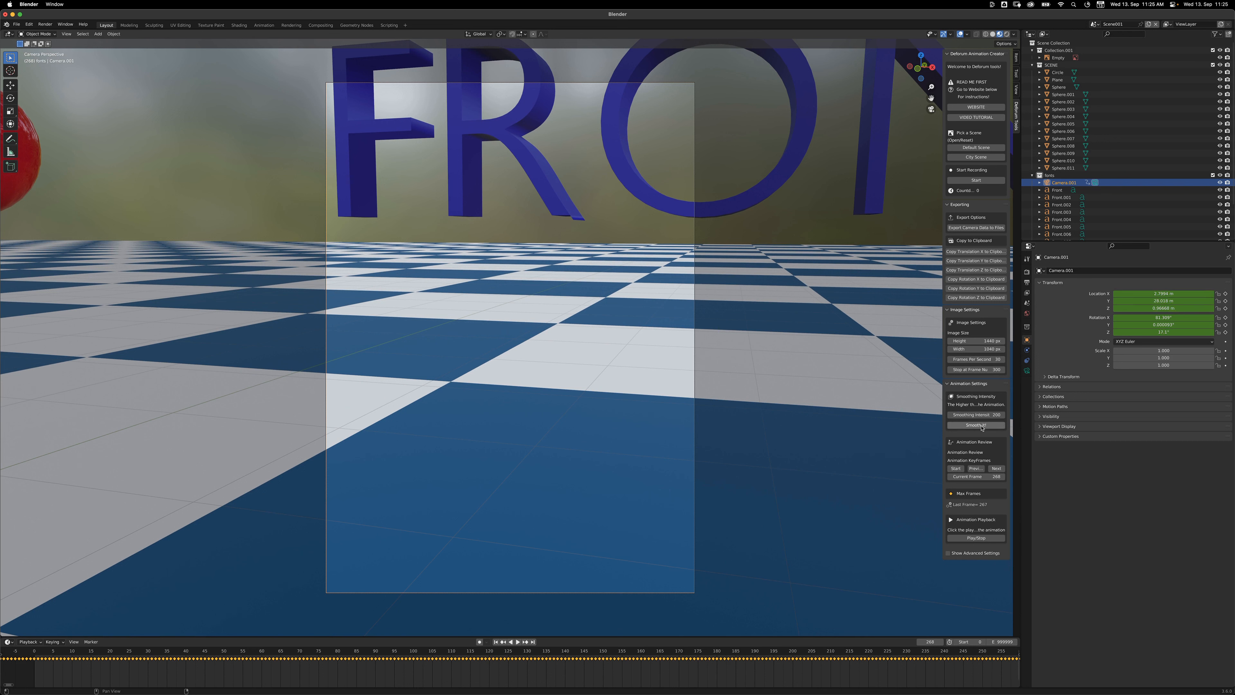
click(31, 656)
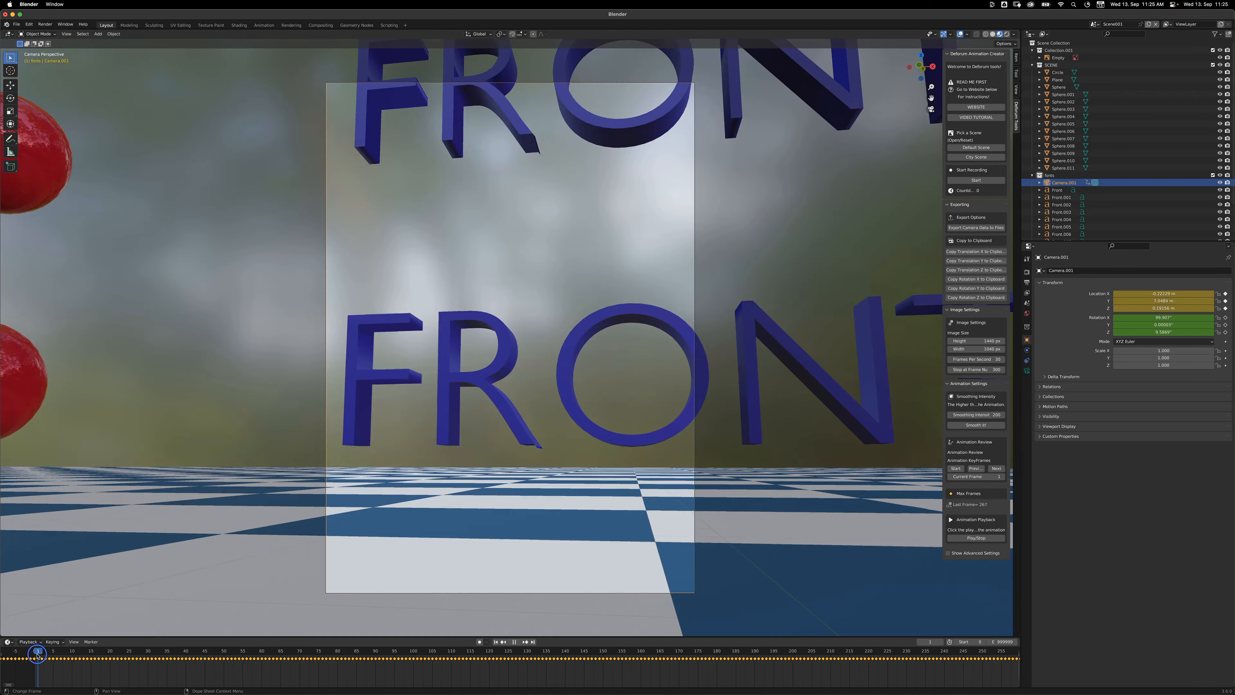
key(space)
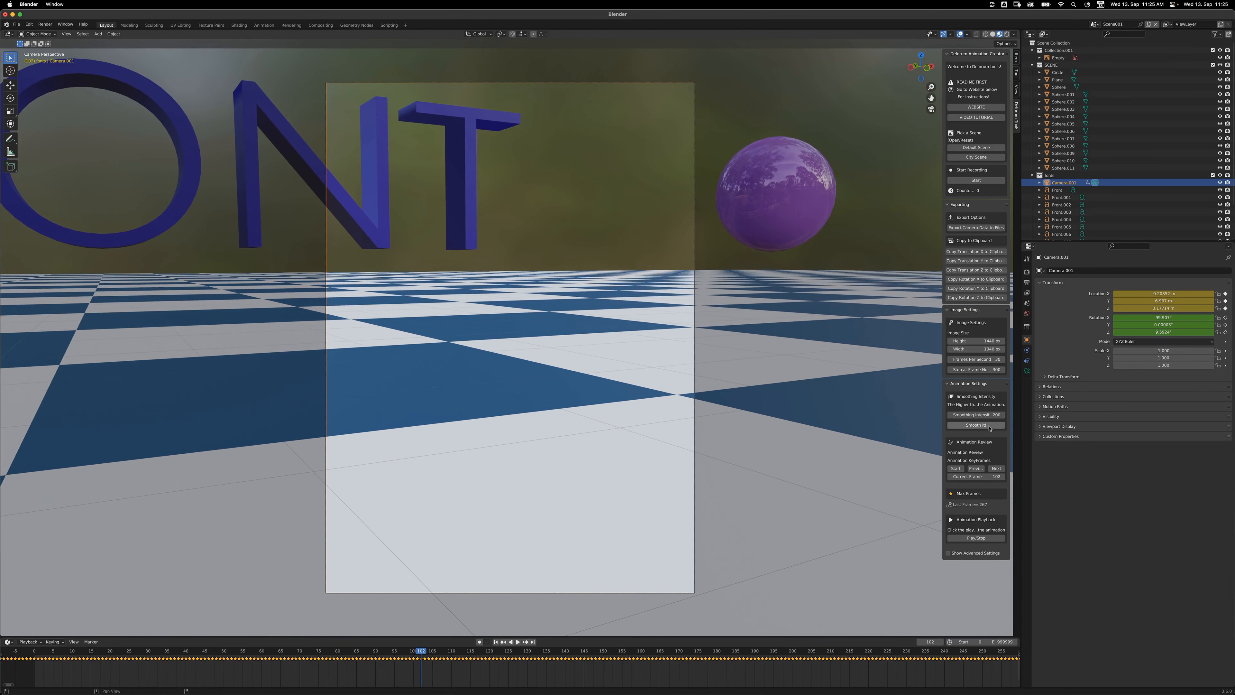
- Apply the smoothing to the camera animation again, replay it and return to frame 0
key(space)
click(33, 656)
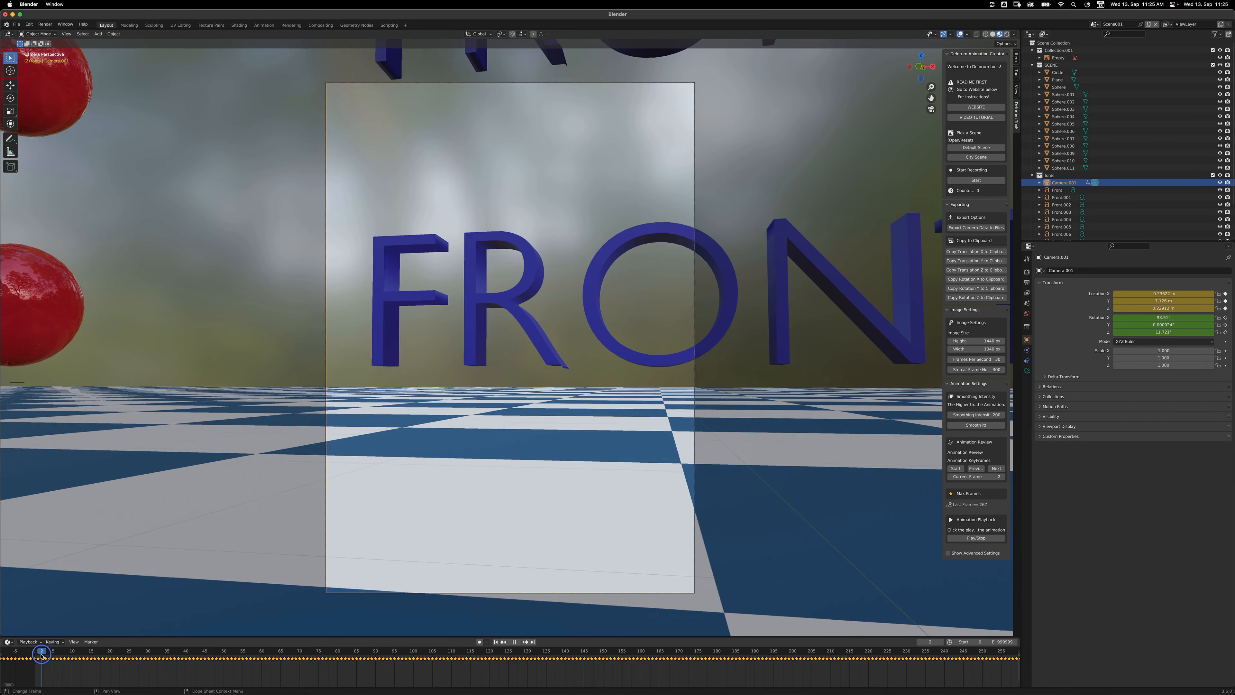
key(space)
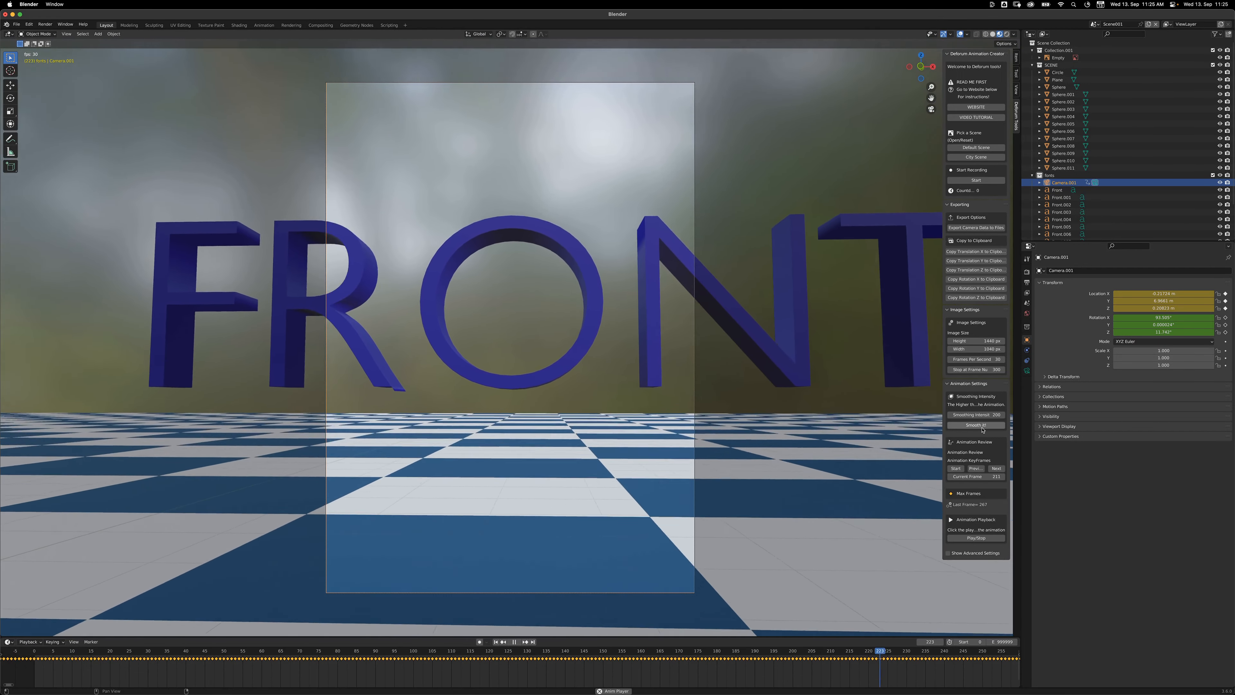
key(space)
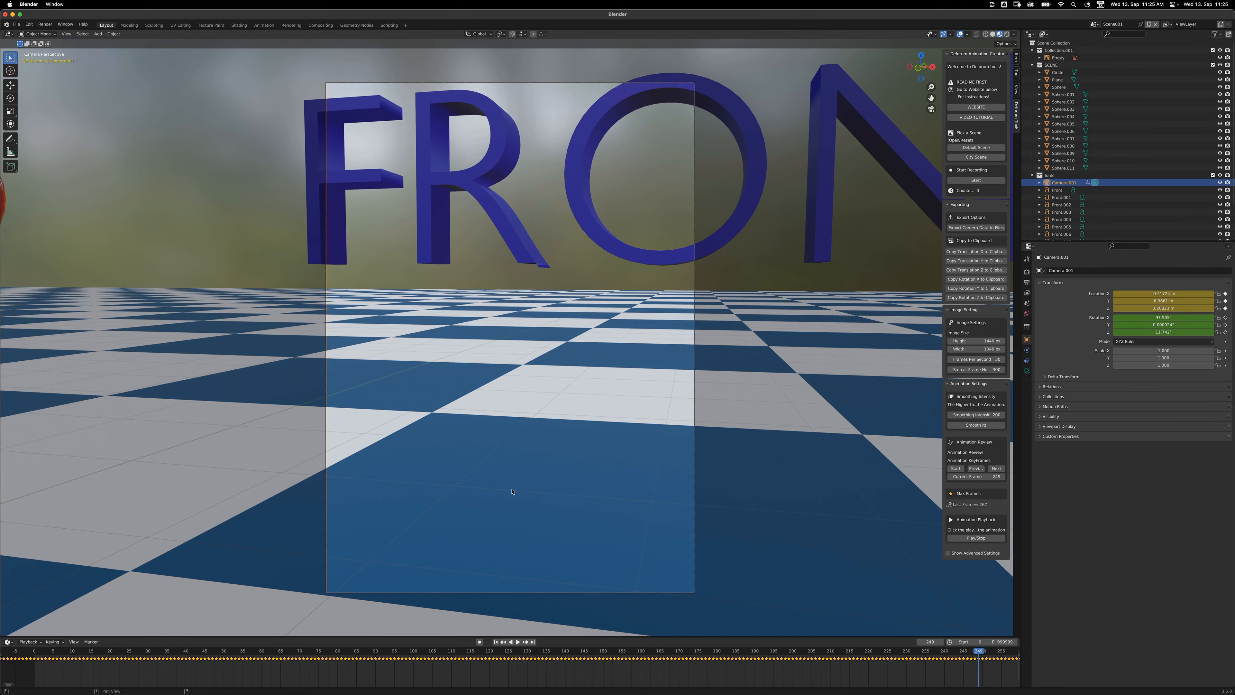
drag(485, 654, 12, 655)
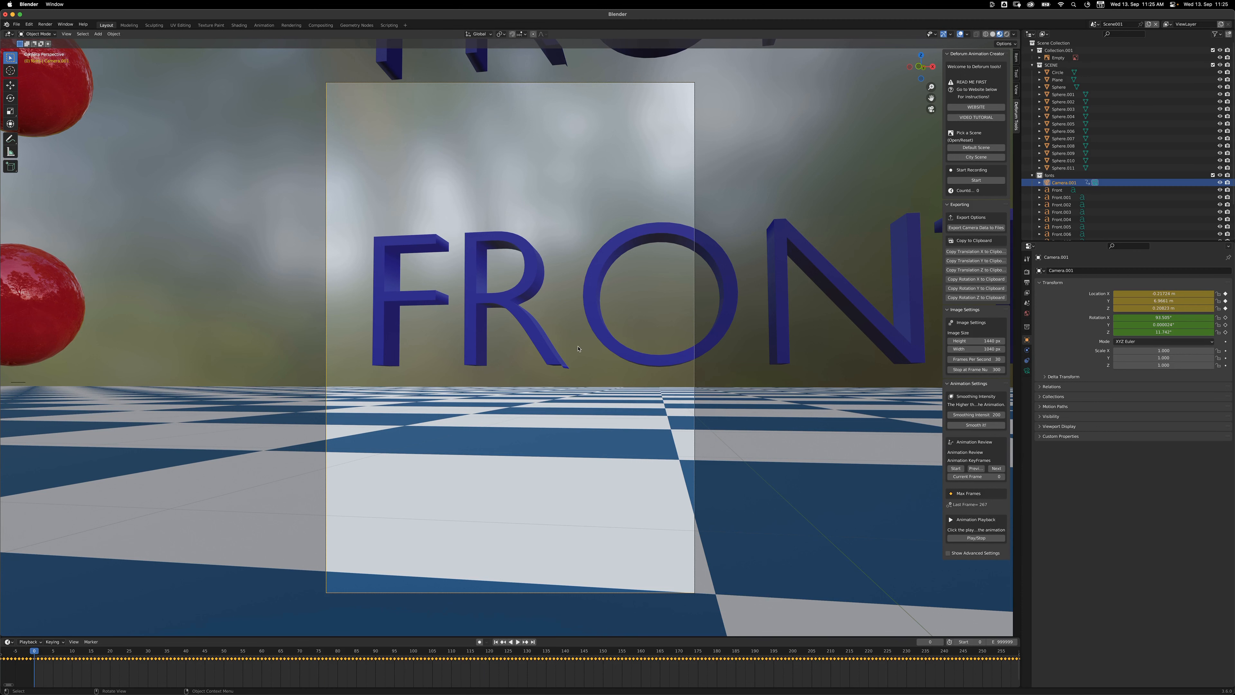
- Copy the Translation X values from Blender and paste them over Deforum's Translation X motion schedule in RunDiffusion
click(955, 254)
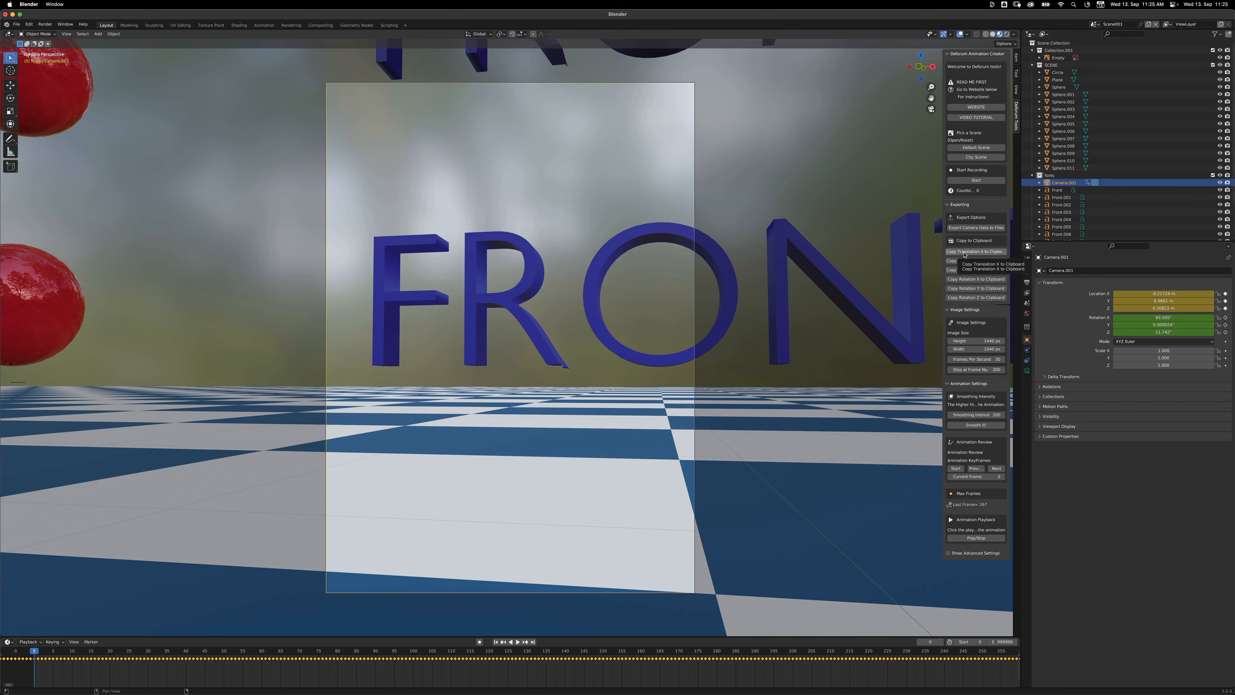
click(966, 255)
key(super+Tab)
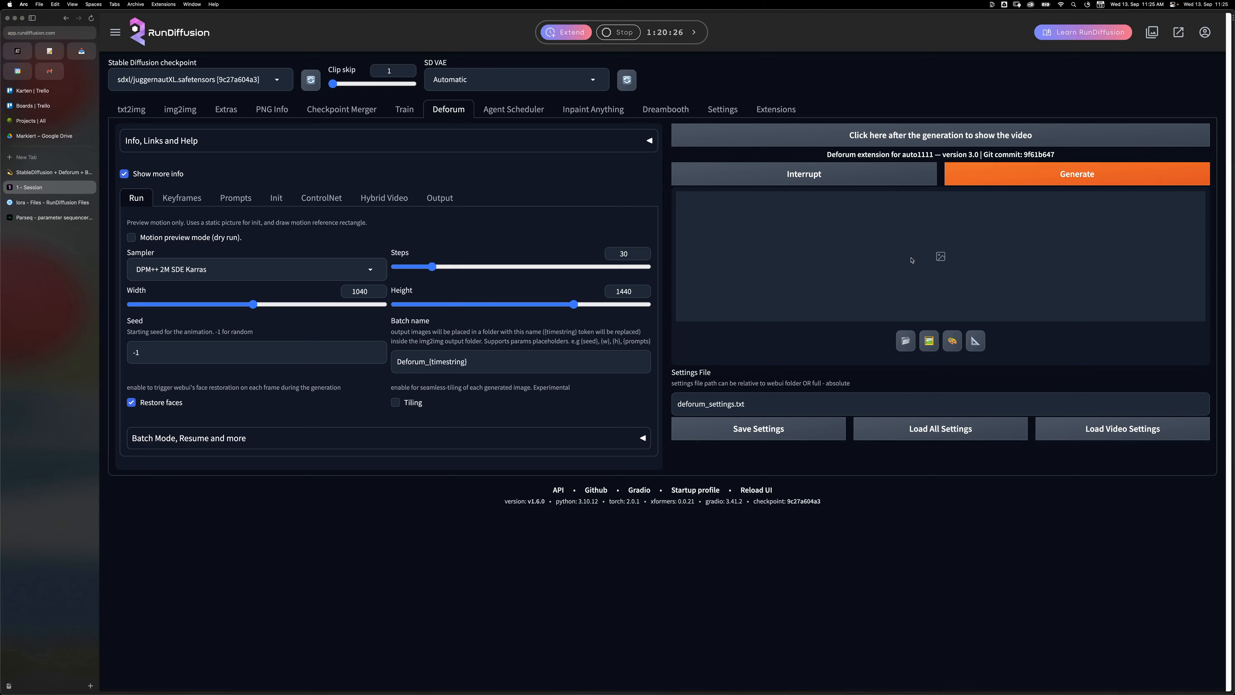
click(197, 201)
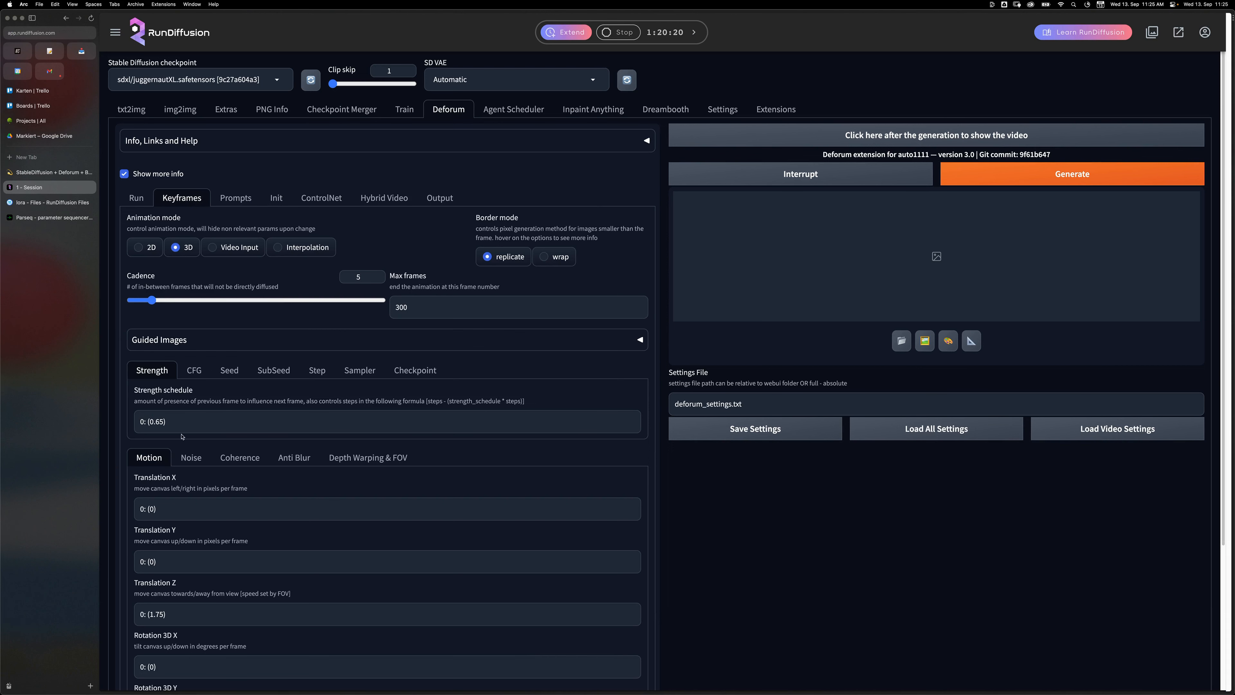
scroll(181, 436, down, 3)
triple_click(141, 395)
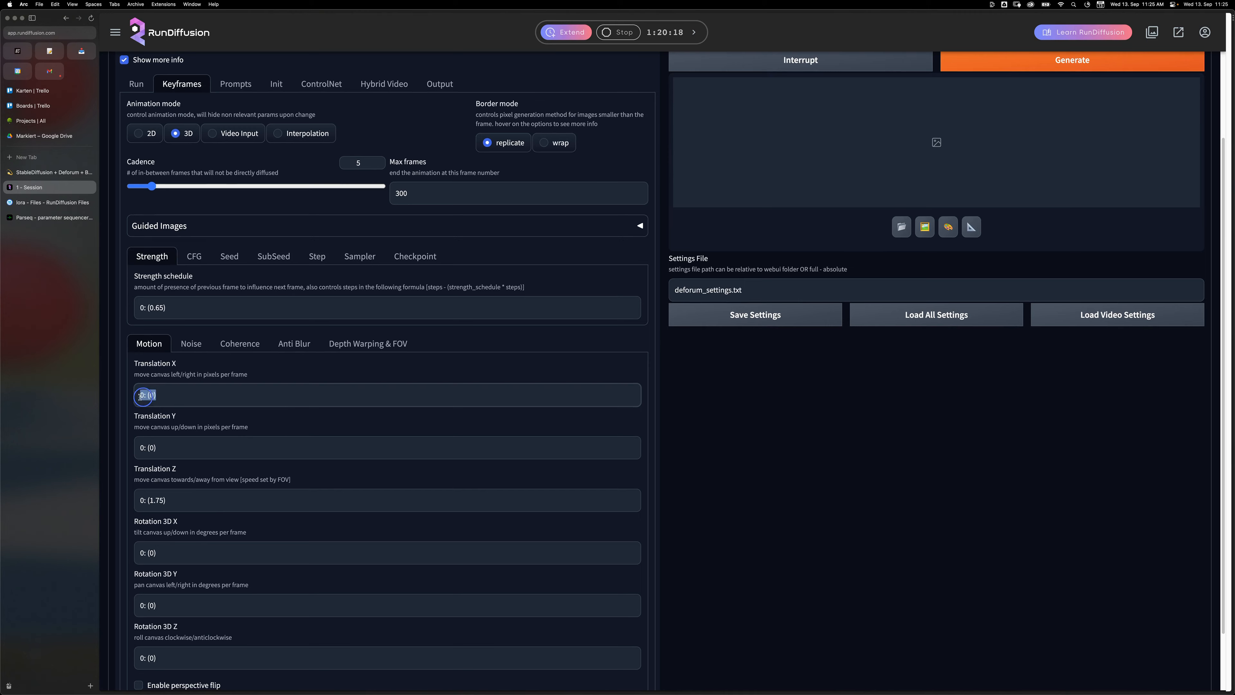
key(super+v)
- Replace Deforum's Translation Y motion schedule with the Translation Y values copied from Blender
scroll(409, 378, down, 7)
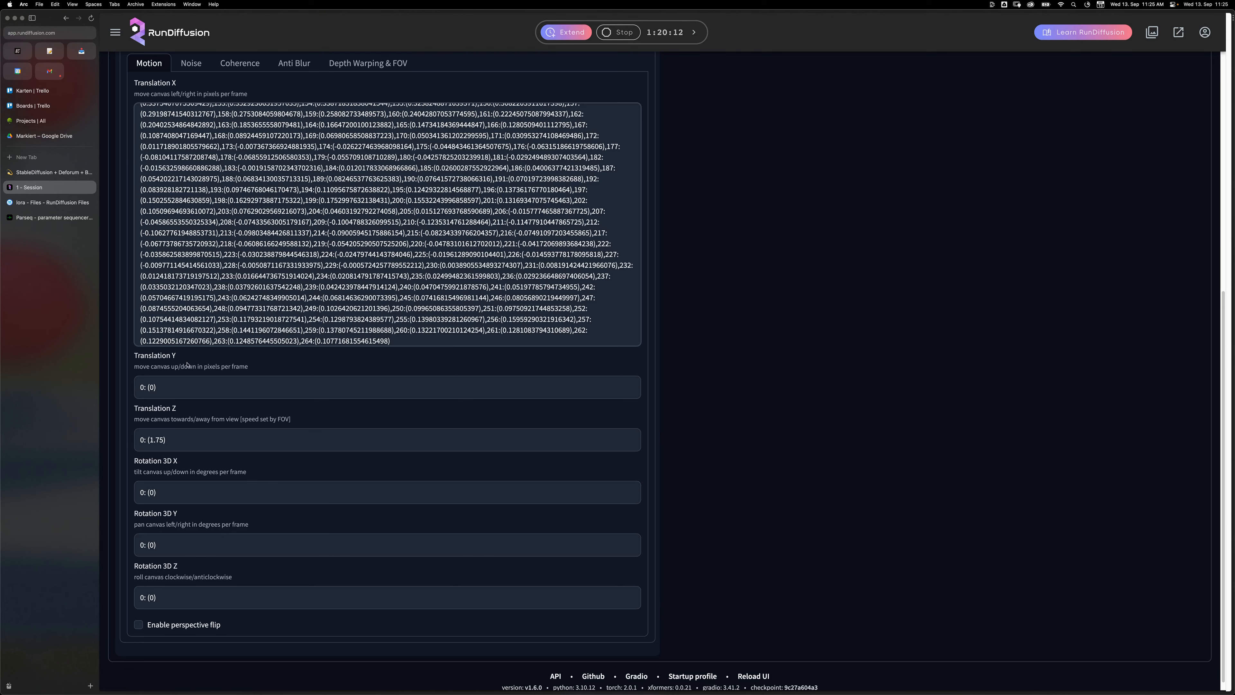
click(183, 387)
key(super+a)
key(super+v)
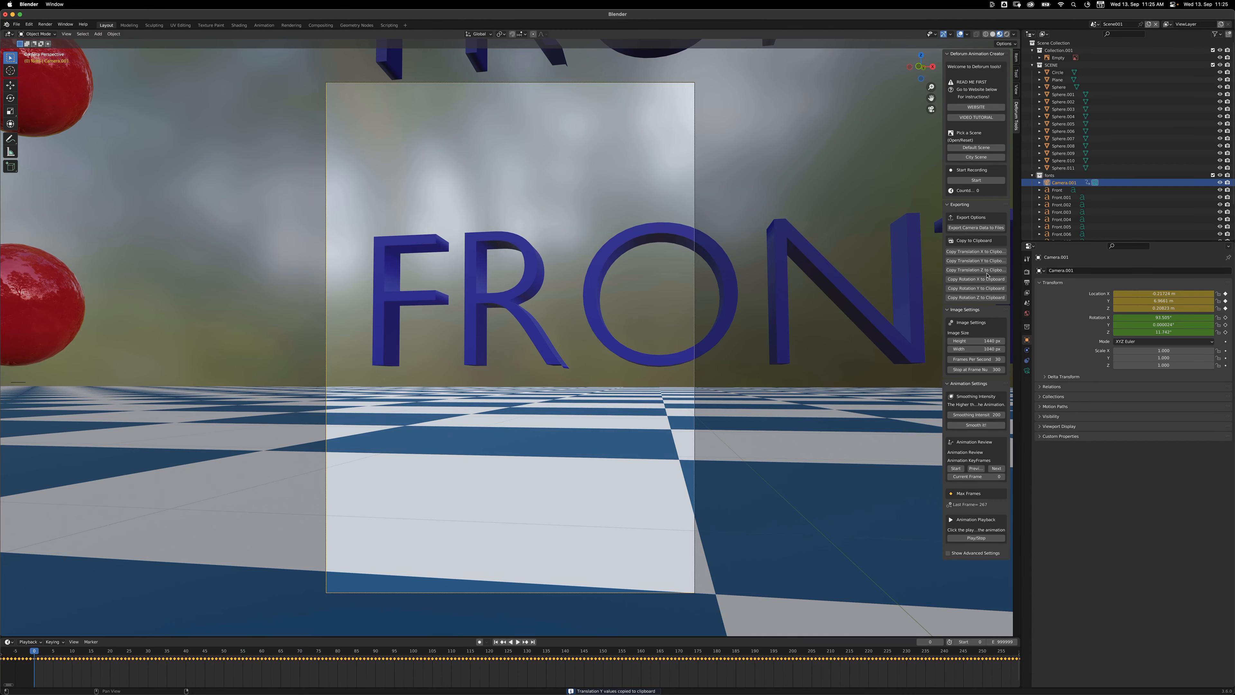
- Copy the Translation Z values from Blender and paste them over Deforum's Translation Z motion schedule in RunDiffusion
click(987, 271)
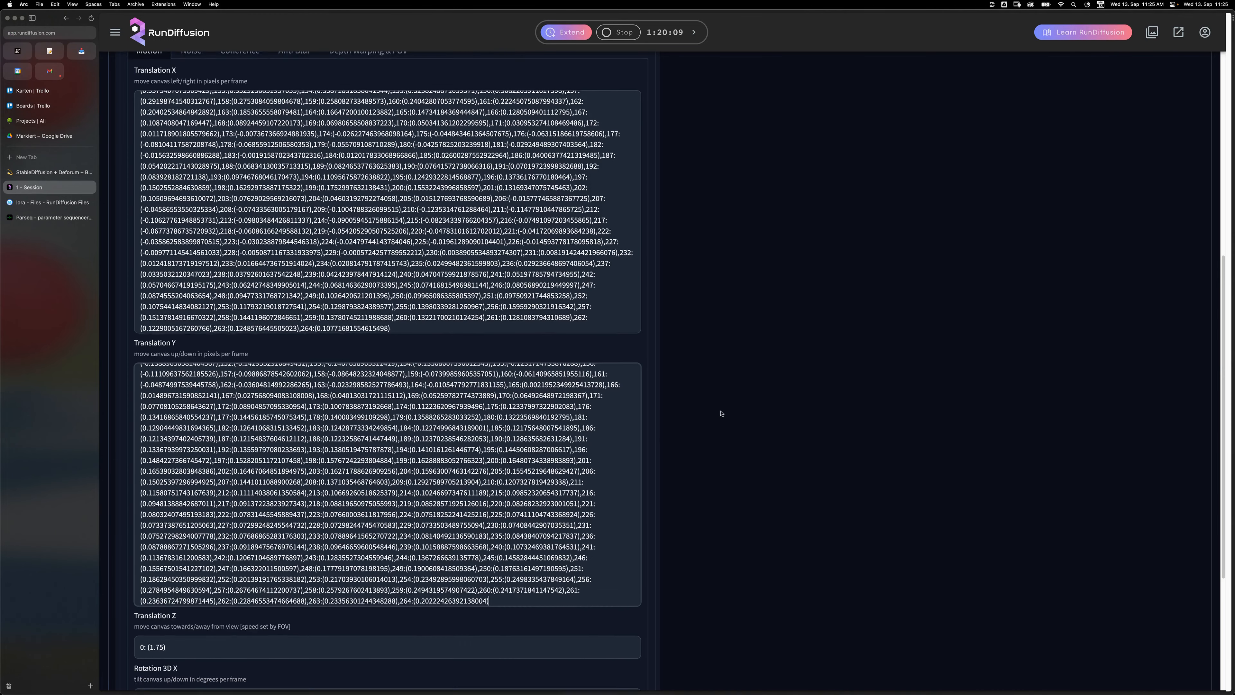
scroll(723, 413, down, 5)
click(176, 422)
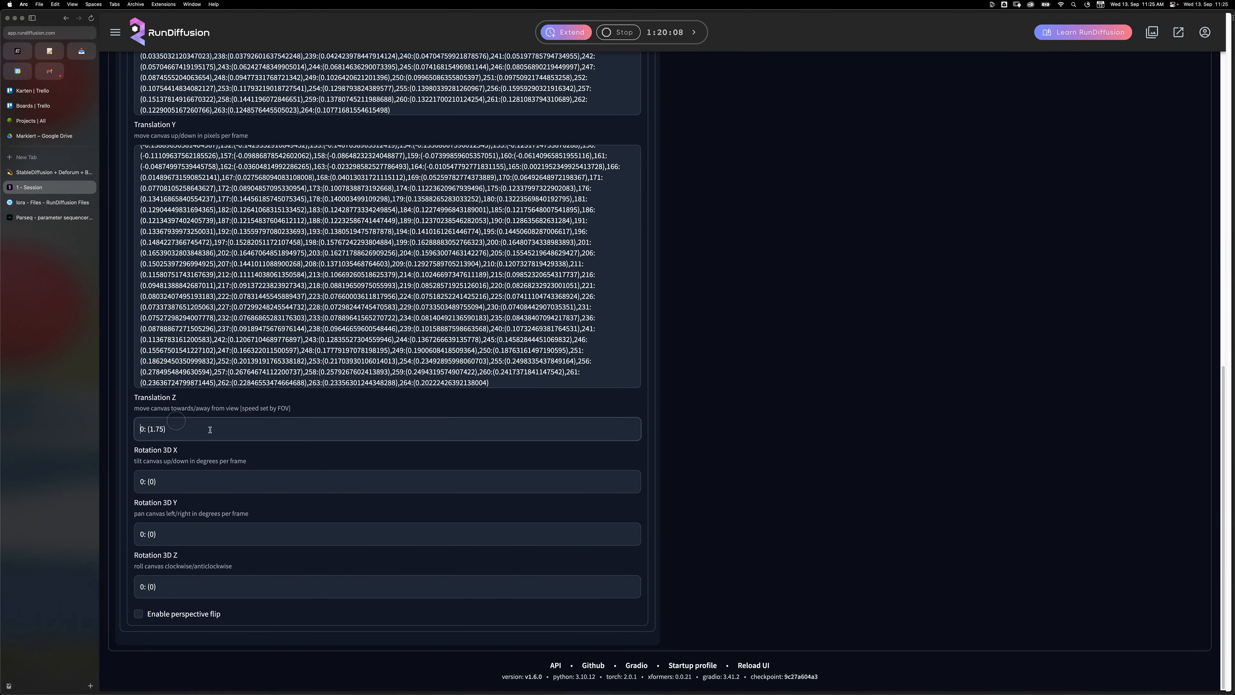
key(super+a)
key(super+v)
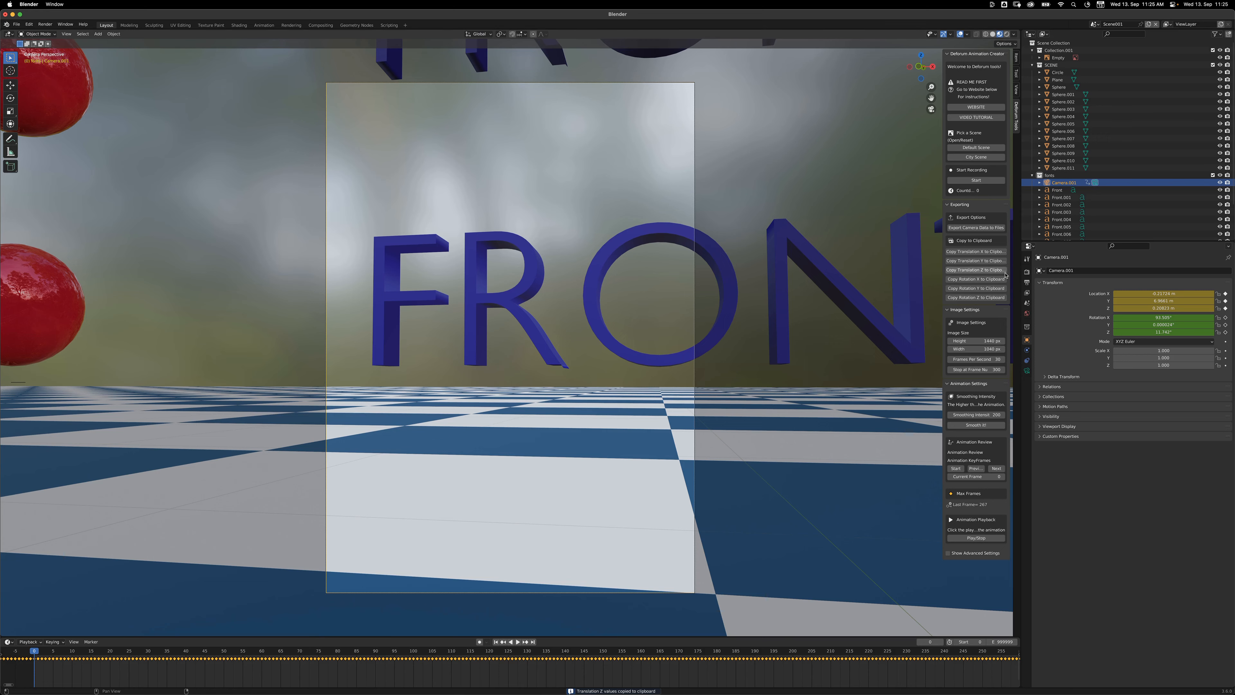
- Replace Deforum's Rotation 3D X motion schedule with the Rotation X values copied from Blender
click(994, 280)
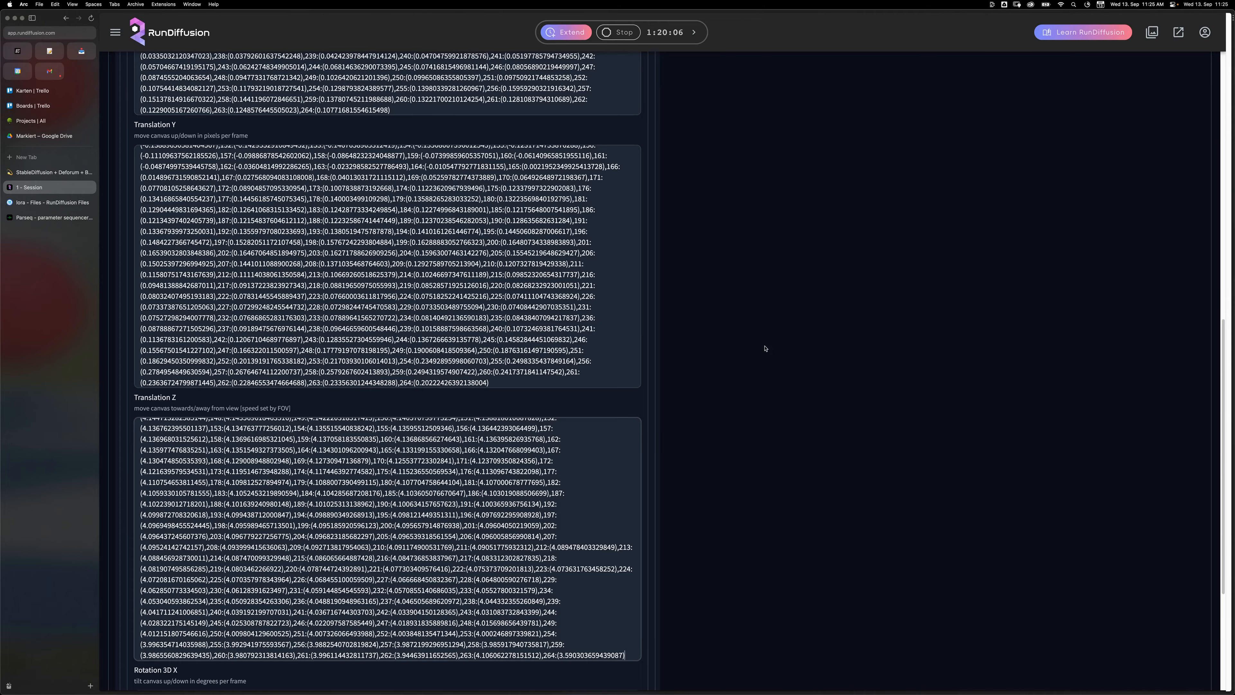
scroll(681, 364, down, 5)
click(247, 480)
key(super+a)
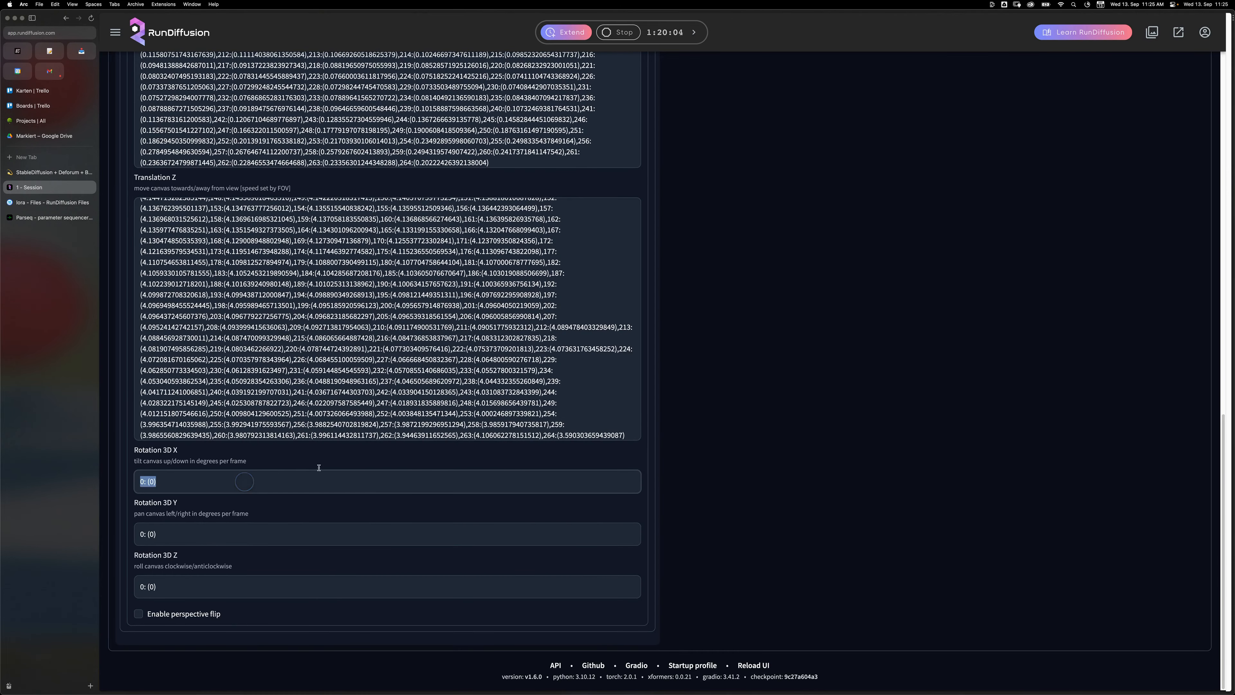
key(super+v)
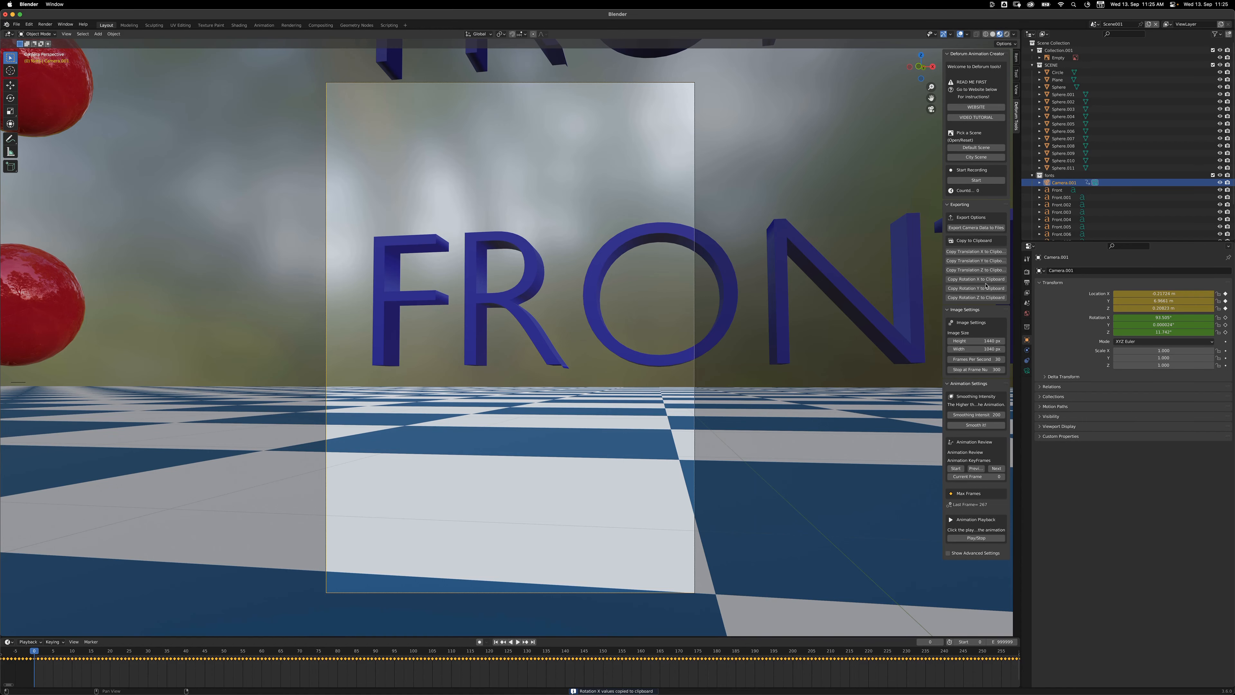
- Replace Deforum's Rotation 3D Y and Rotation 3D Z motion schedules with the corresponding rotation values copied from Blender
click(988, 290)
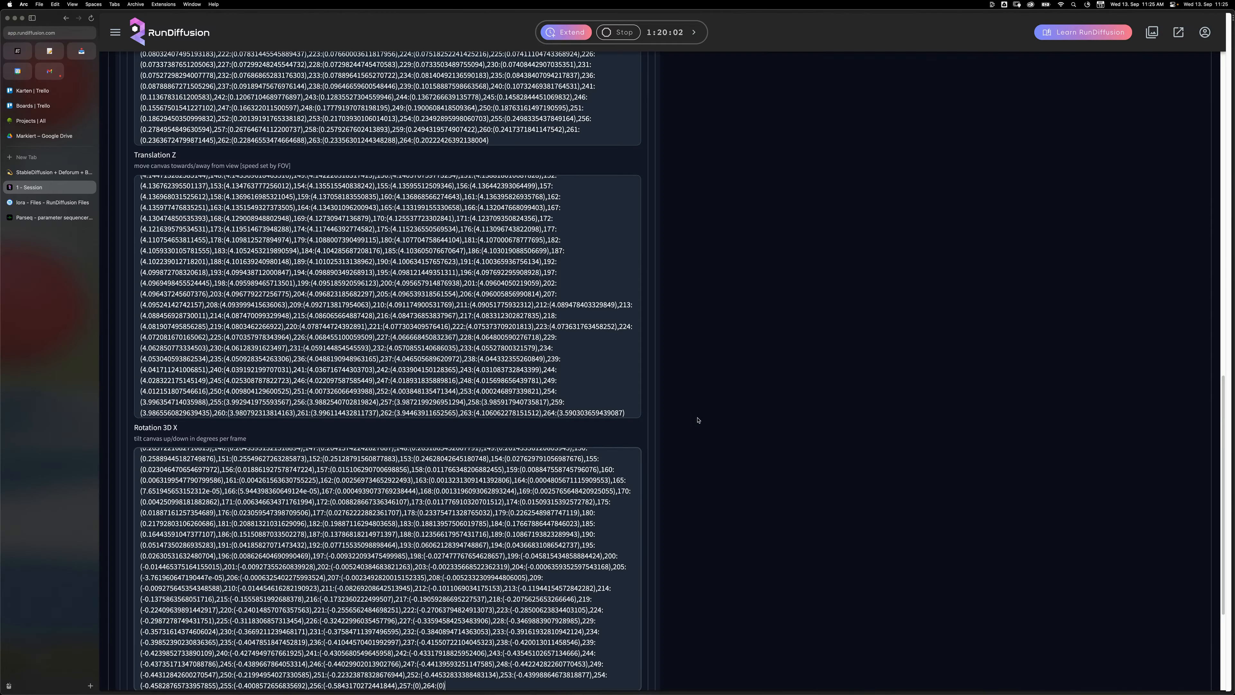
scroll(697, 420, down, 5)
click(397, 529)
key(super+a)
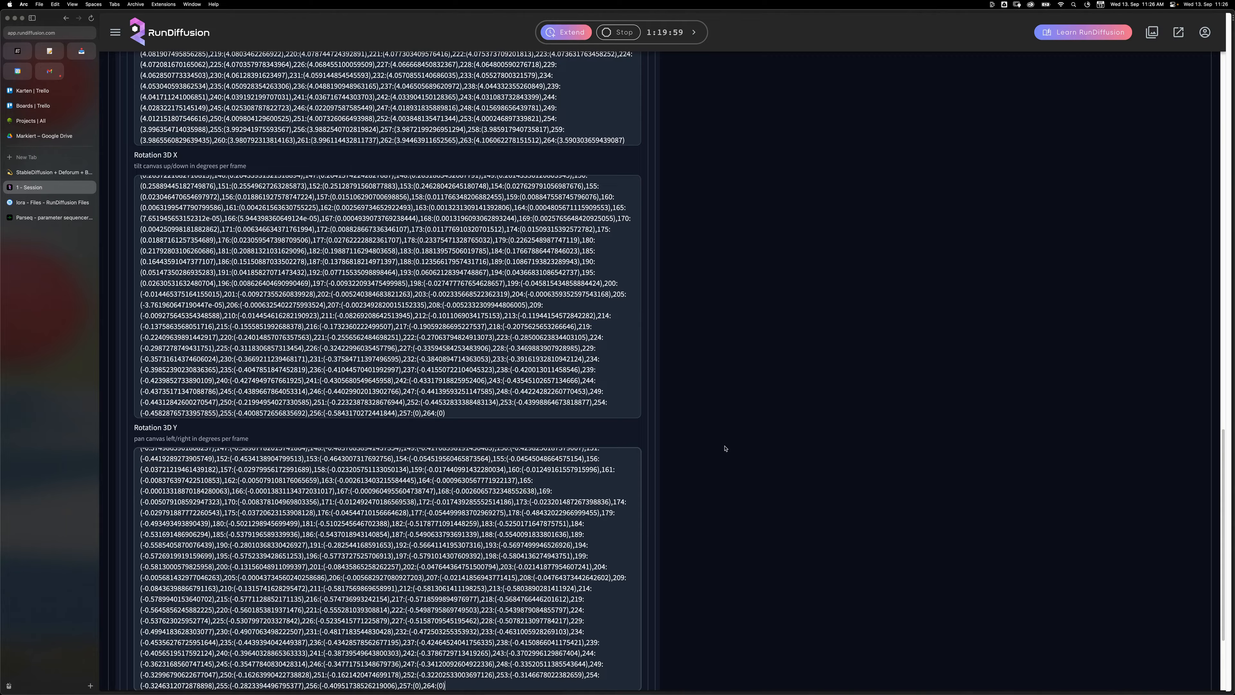
key(super+v)
click(157, 581)
key(super+a)
- Review Deforum's run, keyframe, prompt and init settings, including the animation mode, cadence, max frames and Parseq manifest
scroll(727, 391, up, 15)
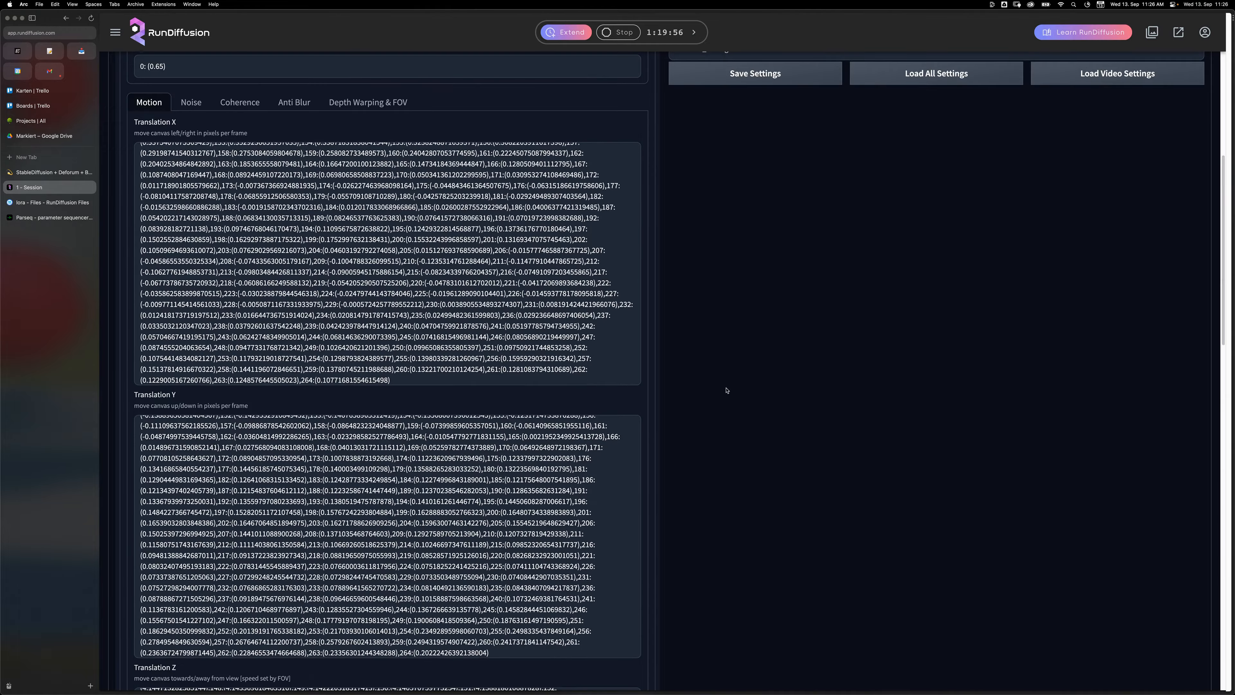
scroll(727, 390, up, 8)
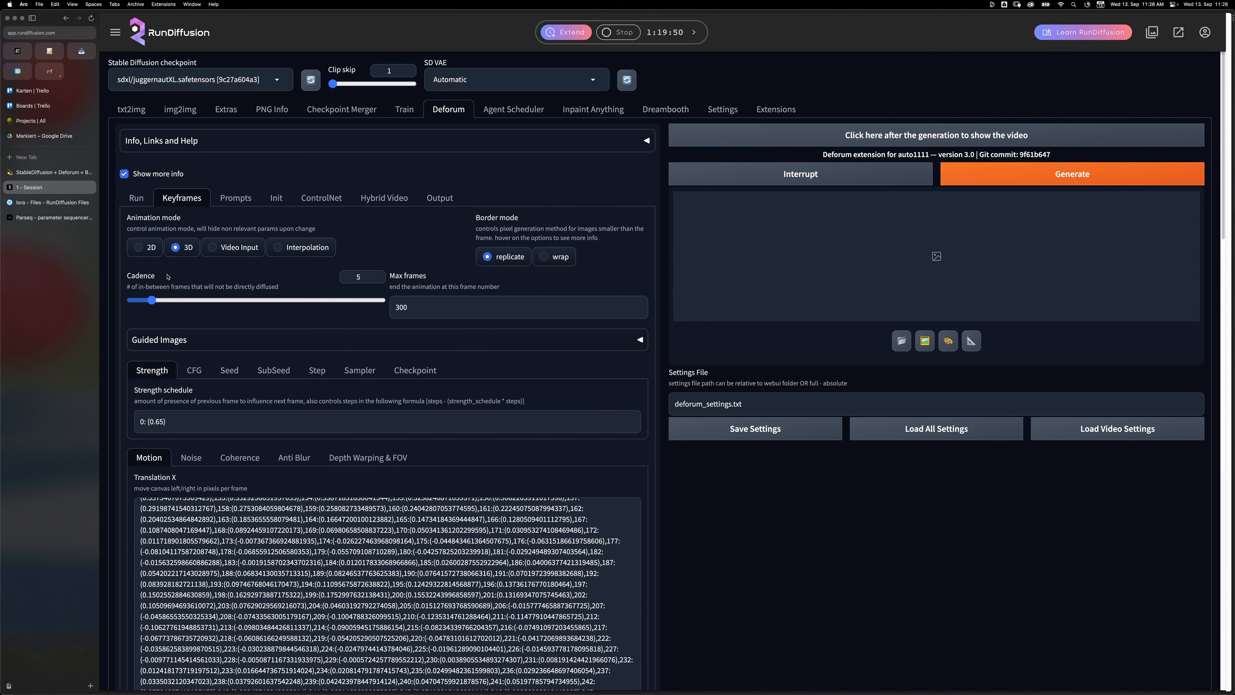
click(137, 200)
click(181, 199)
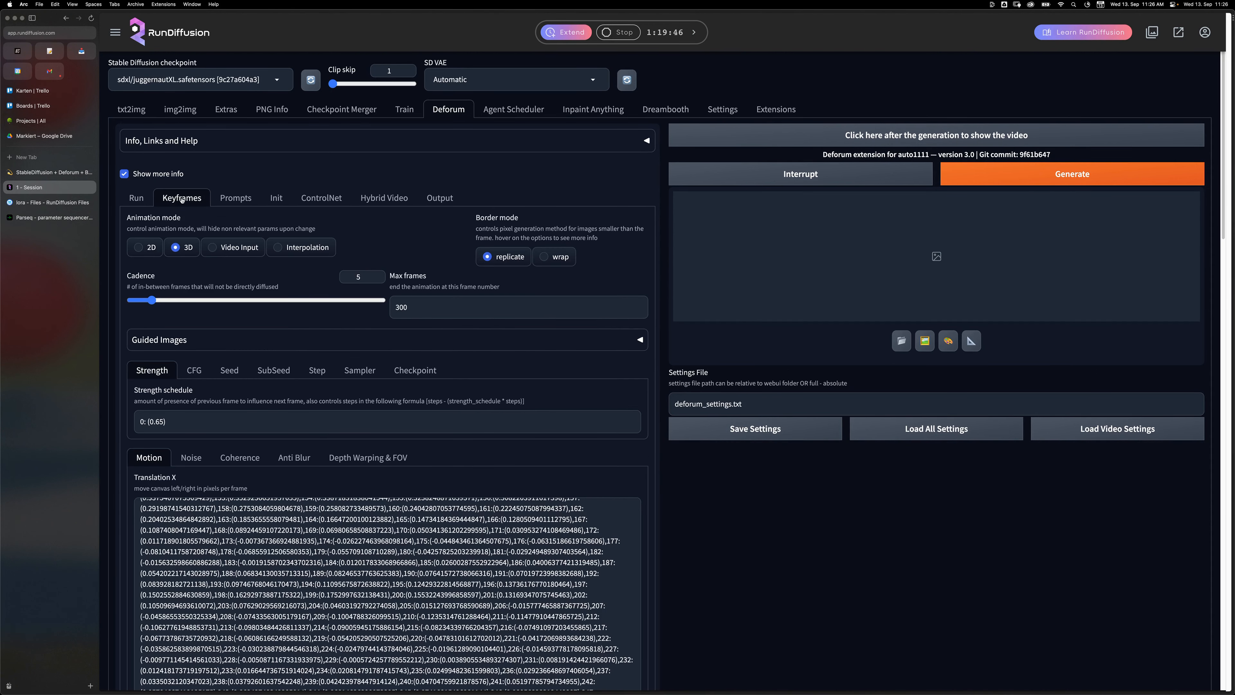
click(239, 198)
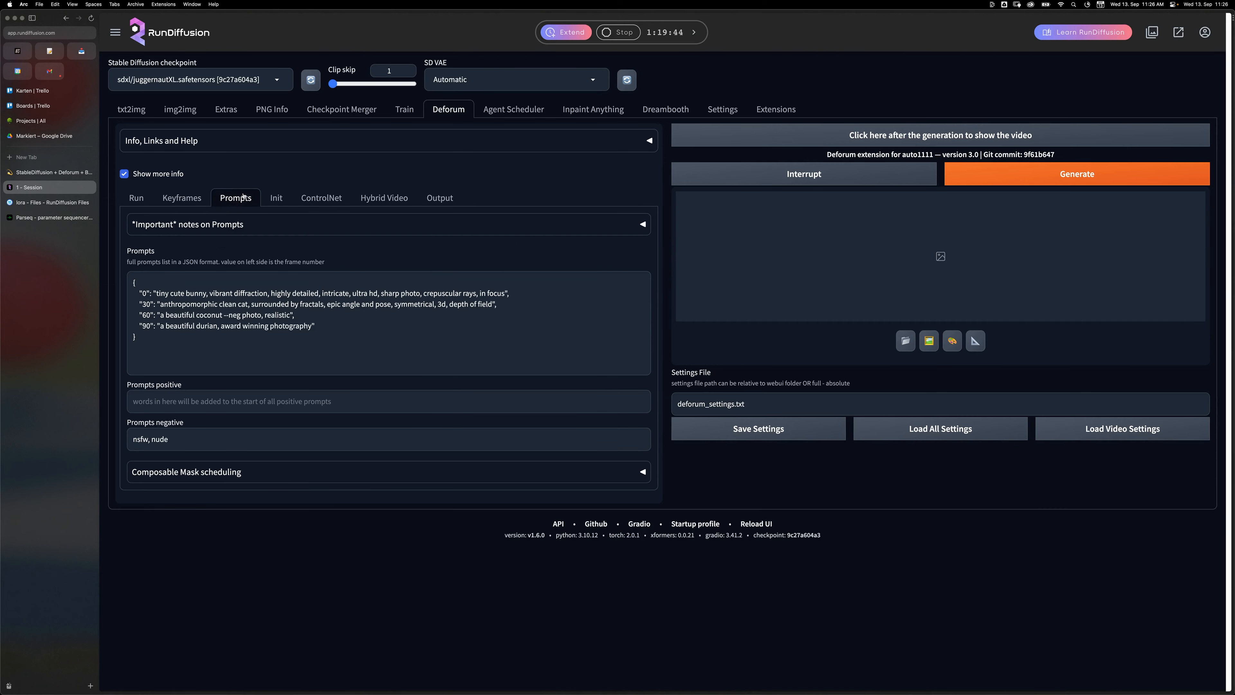
click(277, 200)
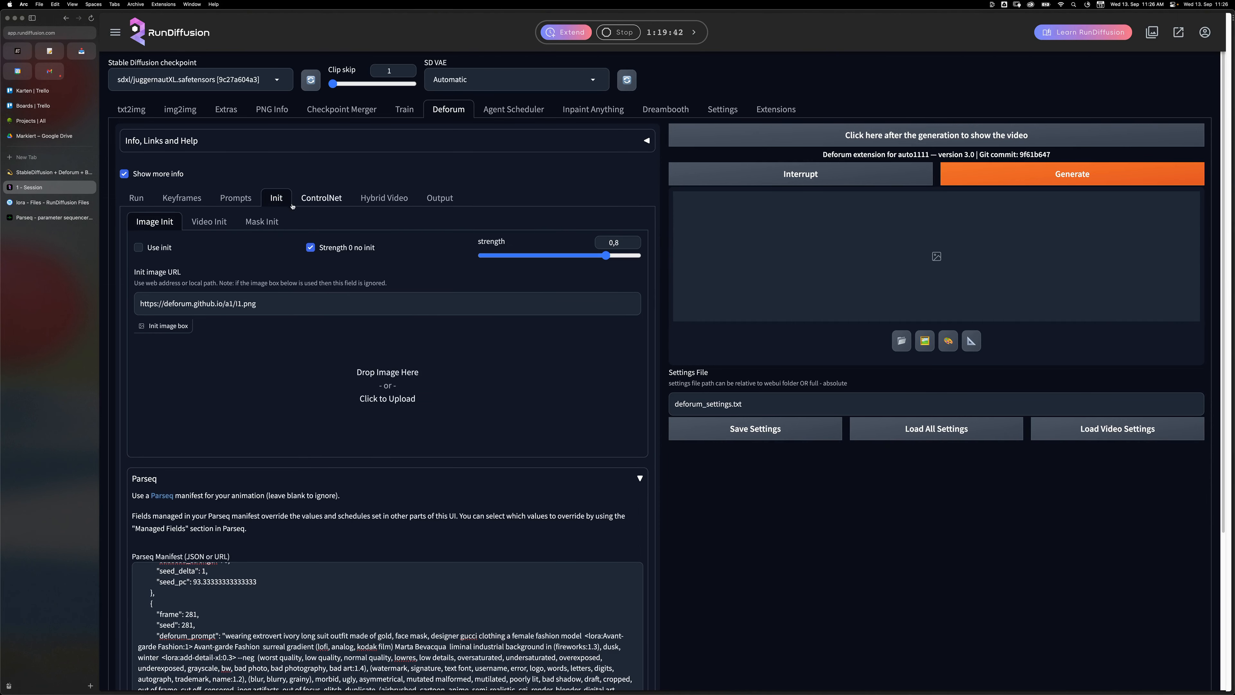
- Switch to Parseq and check the final frame, FPS, fashion prompts and prompt timeline
click(49, 217)
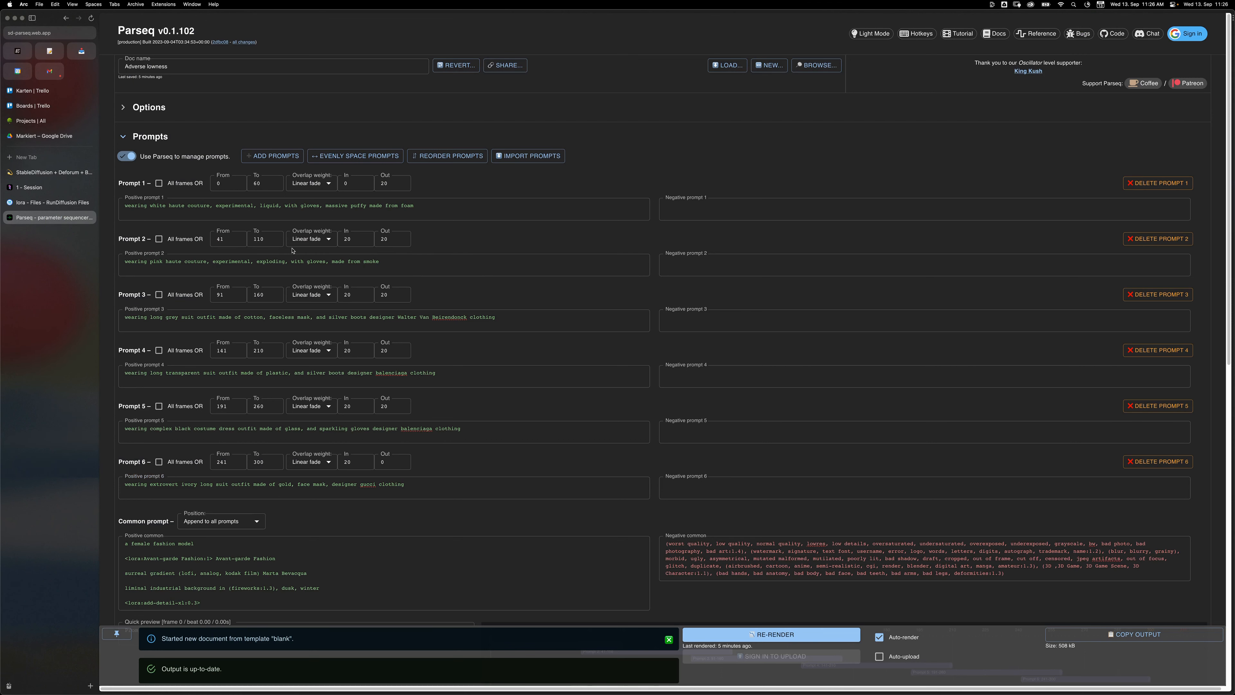
click(161, 111)
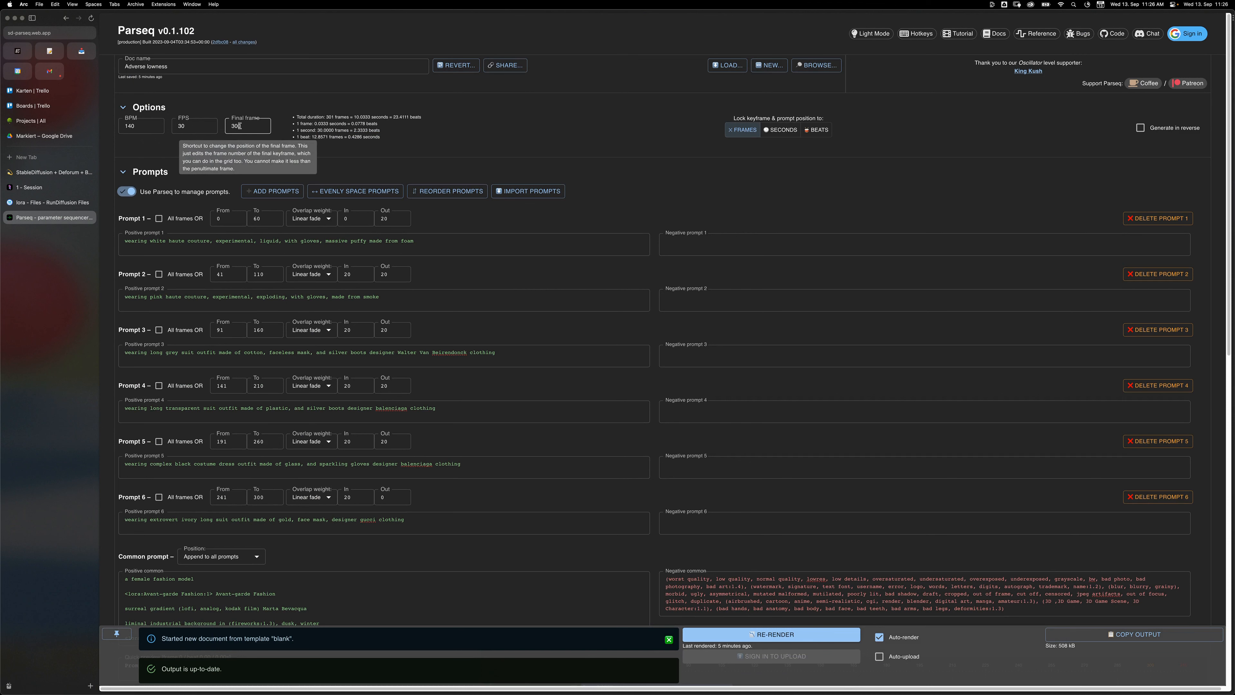
scroll(301, 463, down, 1)
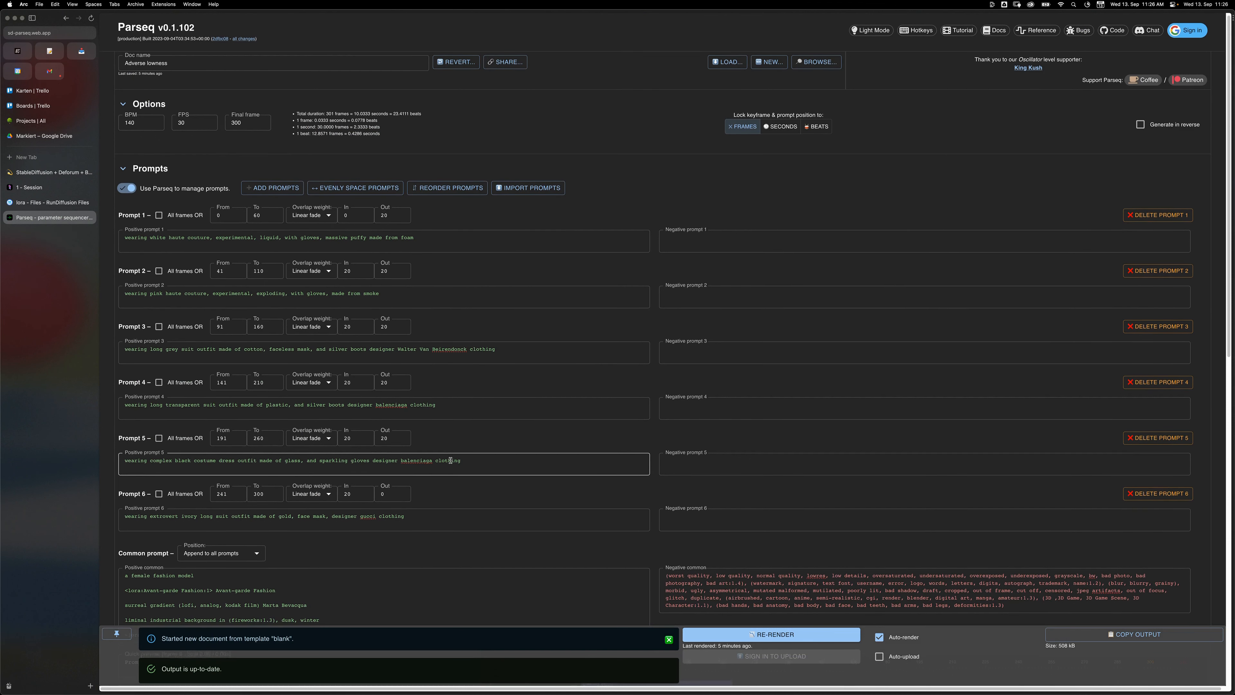
scroll(338, 516, down, 10)
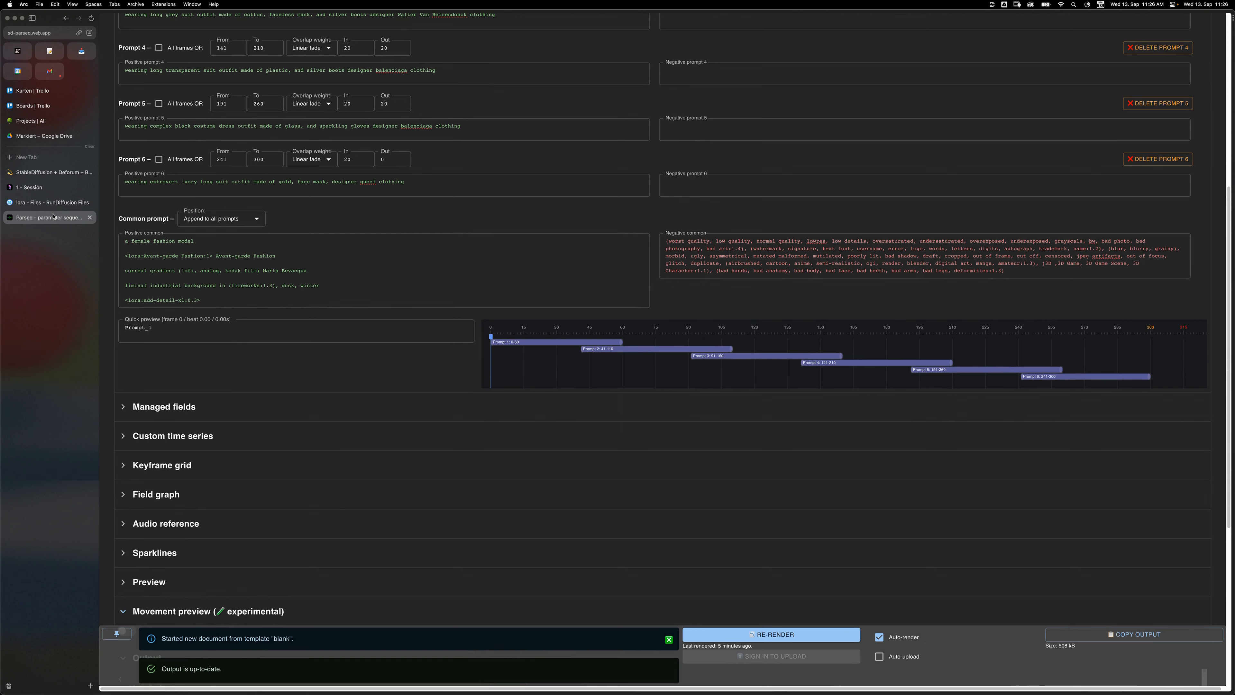
- Return to the RunDiffusion session, check the video output FPS and start generating the Deforum animation
click(53, 191)
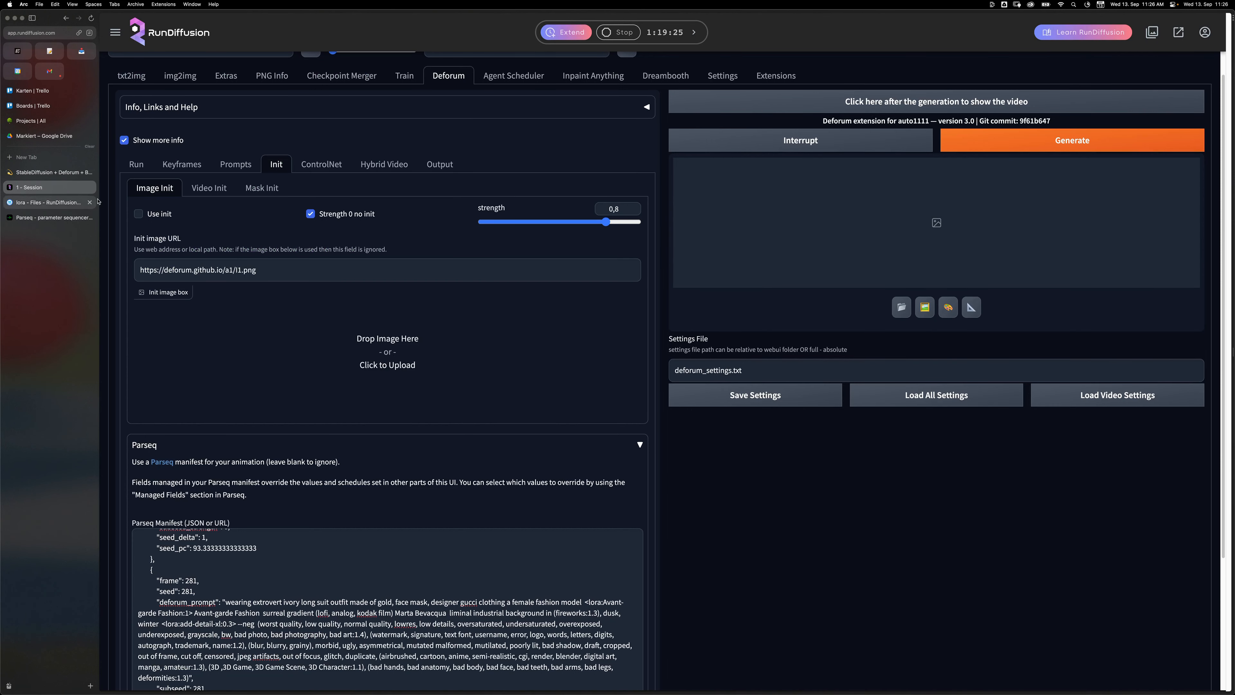
click(440, 164)
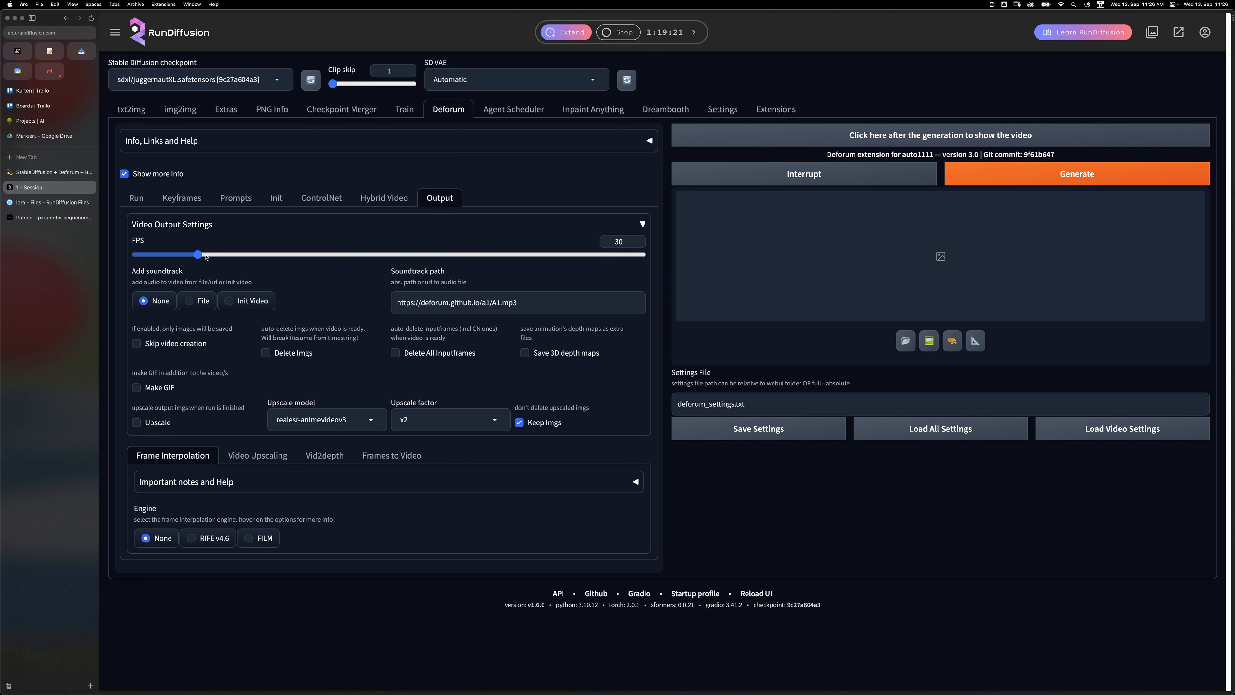
click(983, 180)
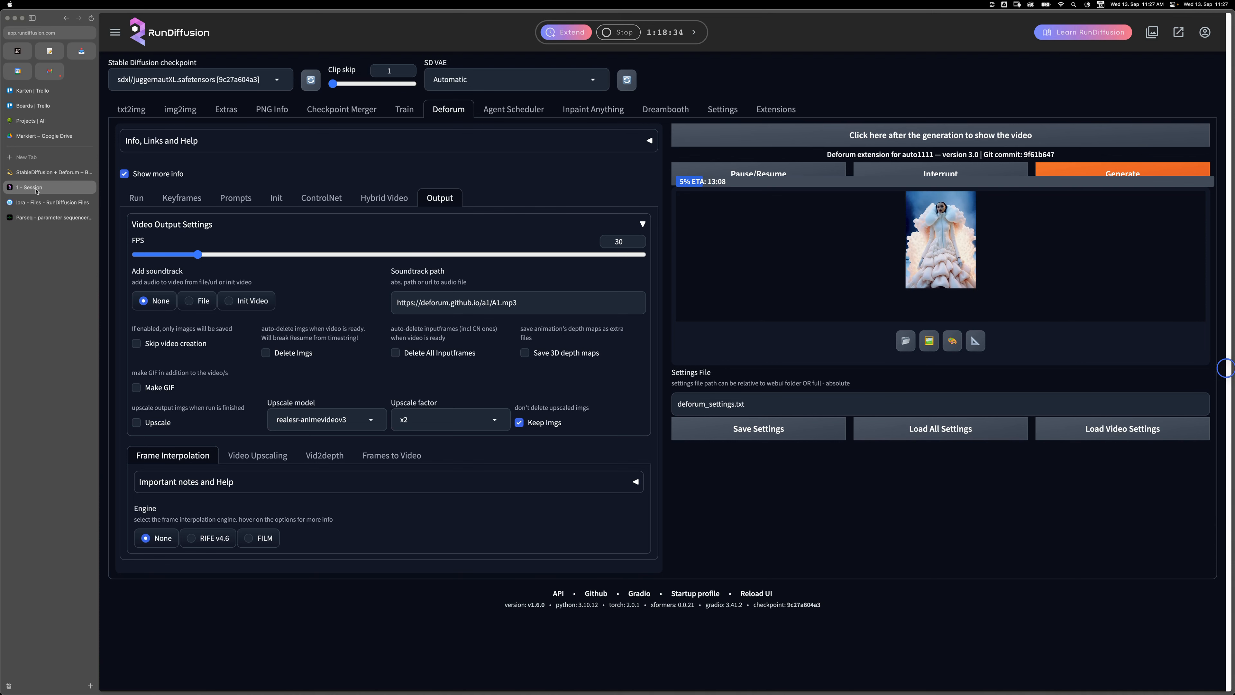
- Switch to the RunDiffusion file browser and open the images_AUTO folder inside the home directory's images folder
click(48, 202)
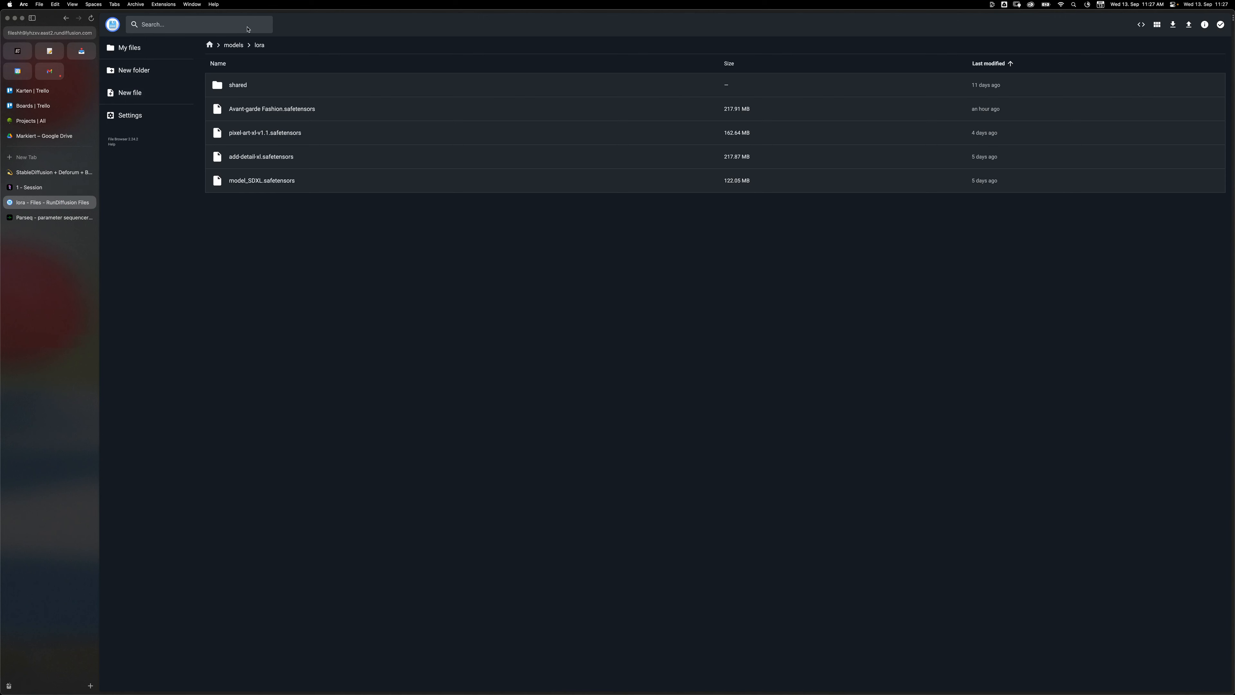
click(210, 44)
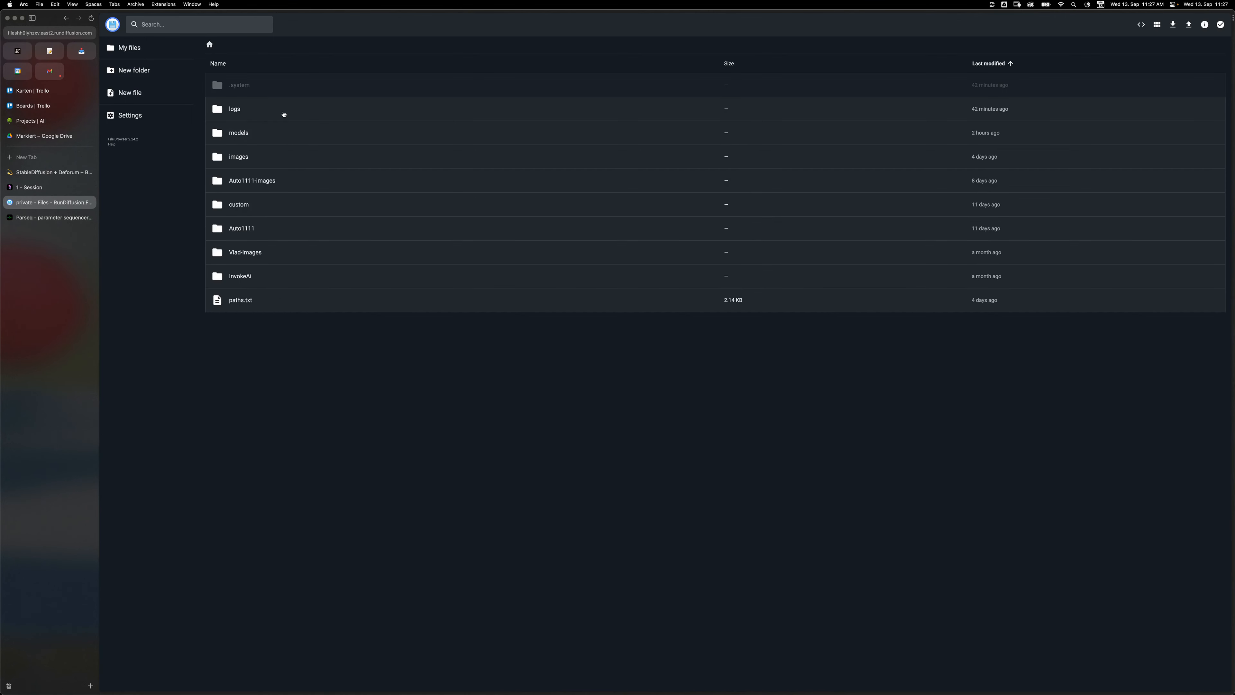
double_click(244, 157)
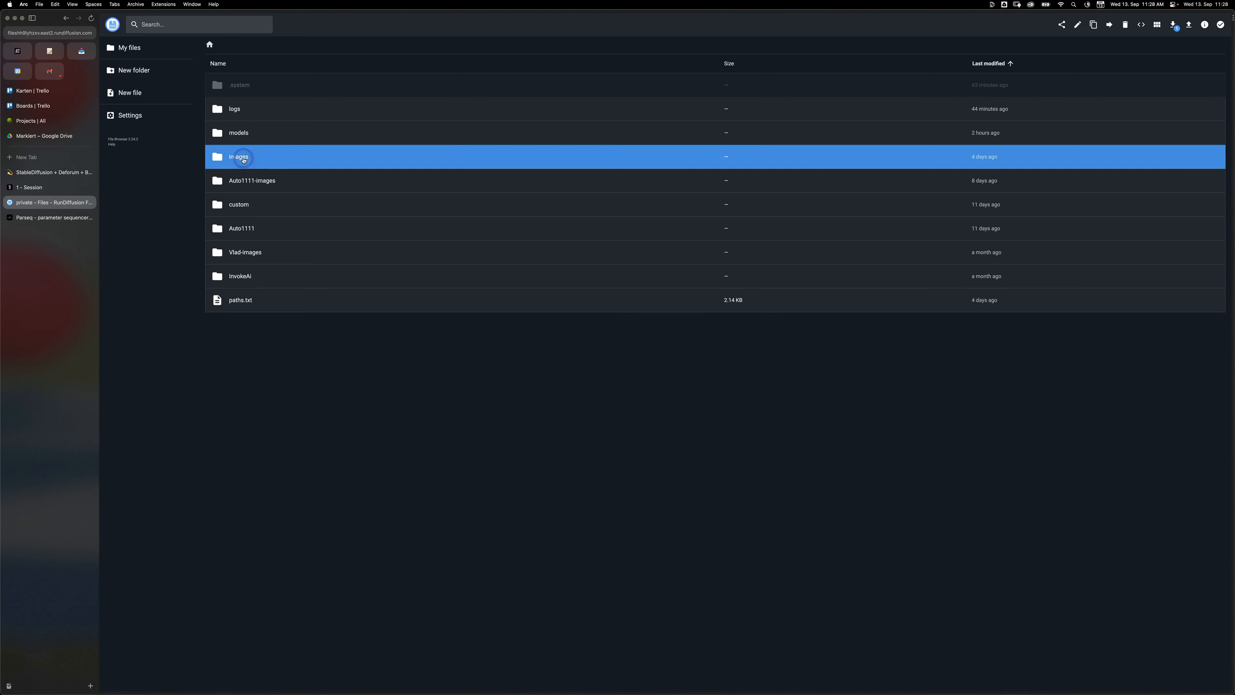
double_click(256, 87)
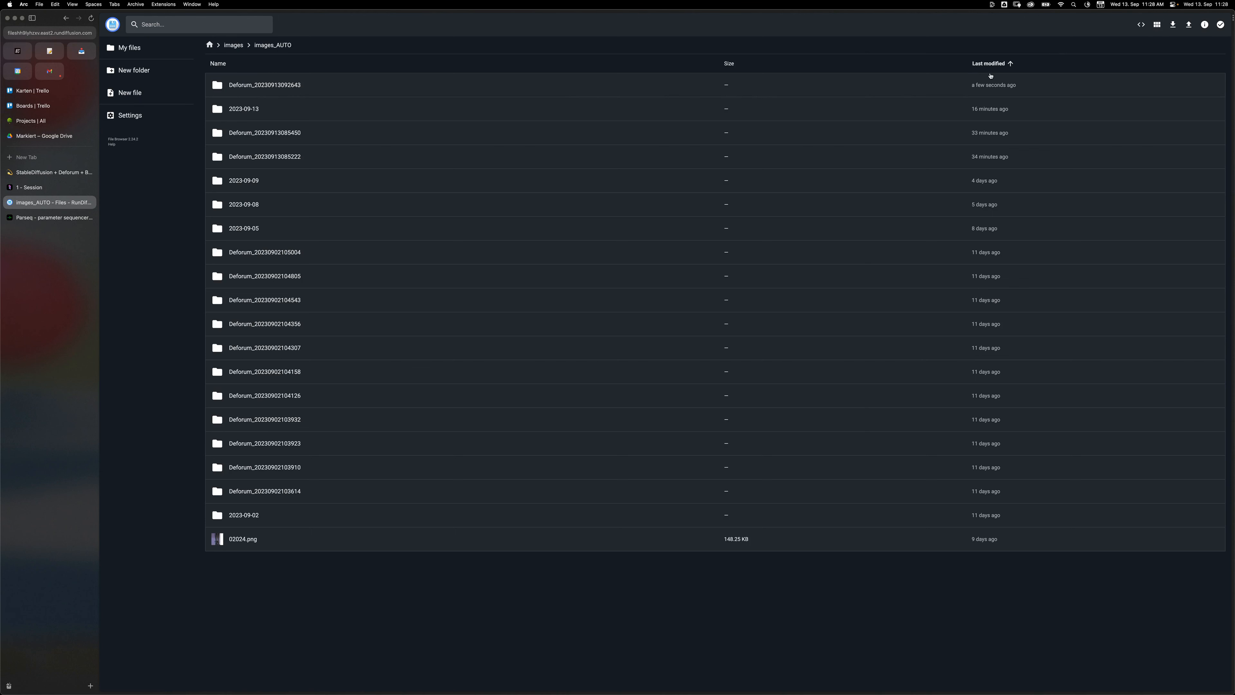
- Cycle through the folder's view layouts and toggle the Last modified sorting back to newest first
click(1157, 26)
click(1158, 25)
click(1157, 25)
click(991, 67)
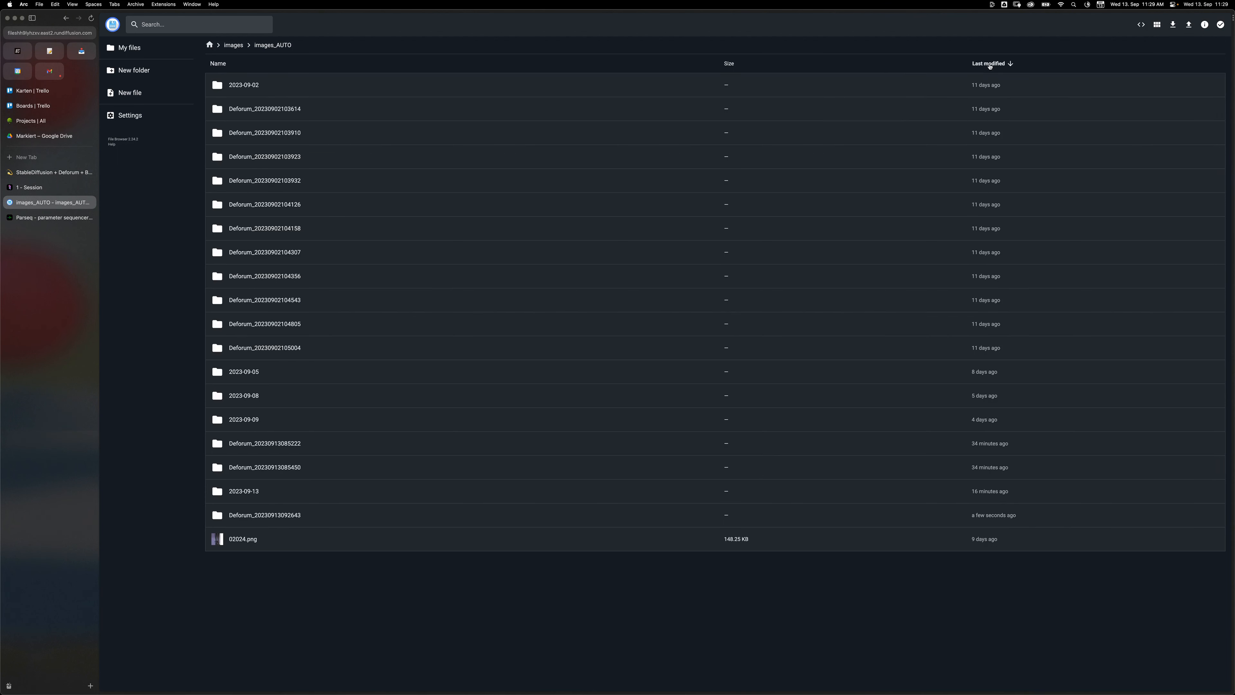
click(989, 68)
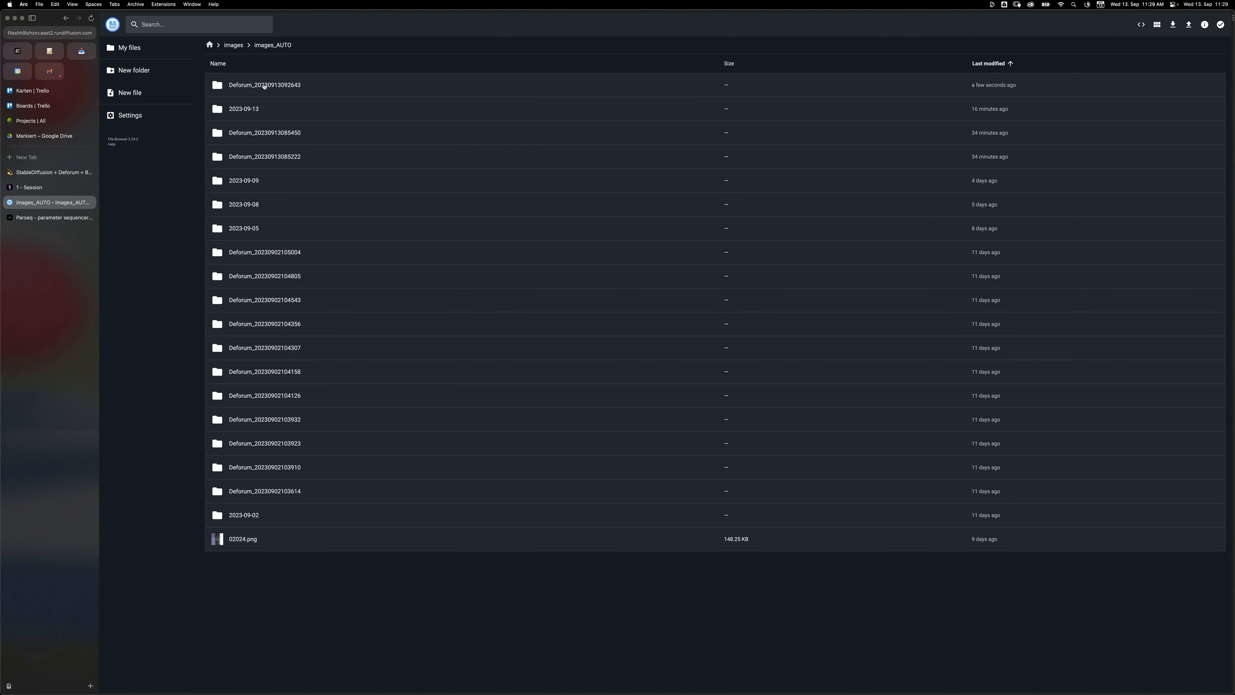
click(28, 188)
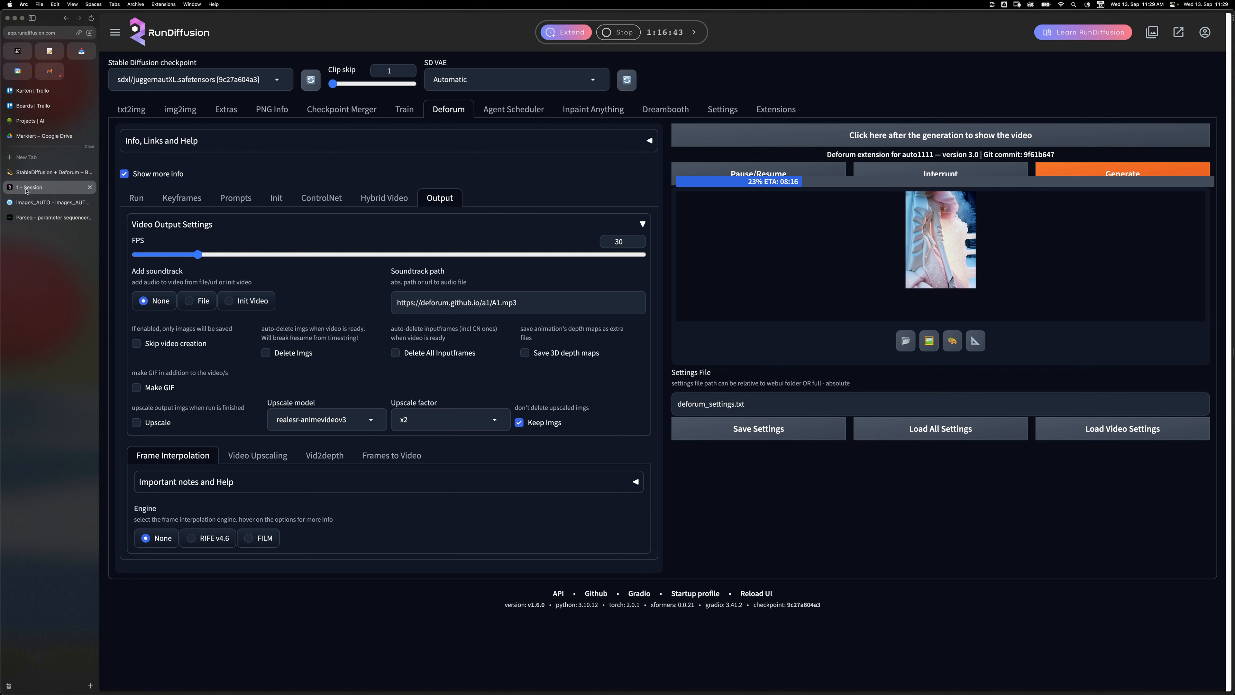
click(29, 203)
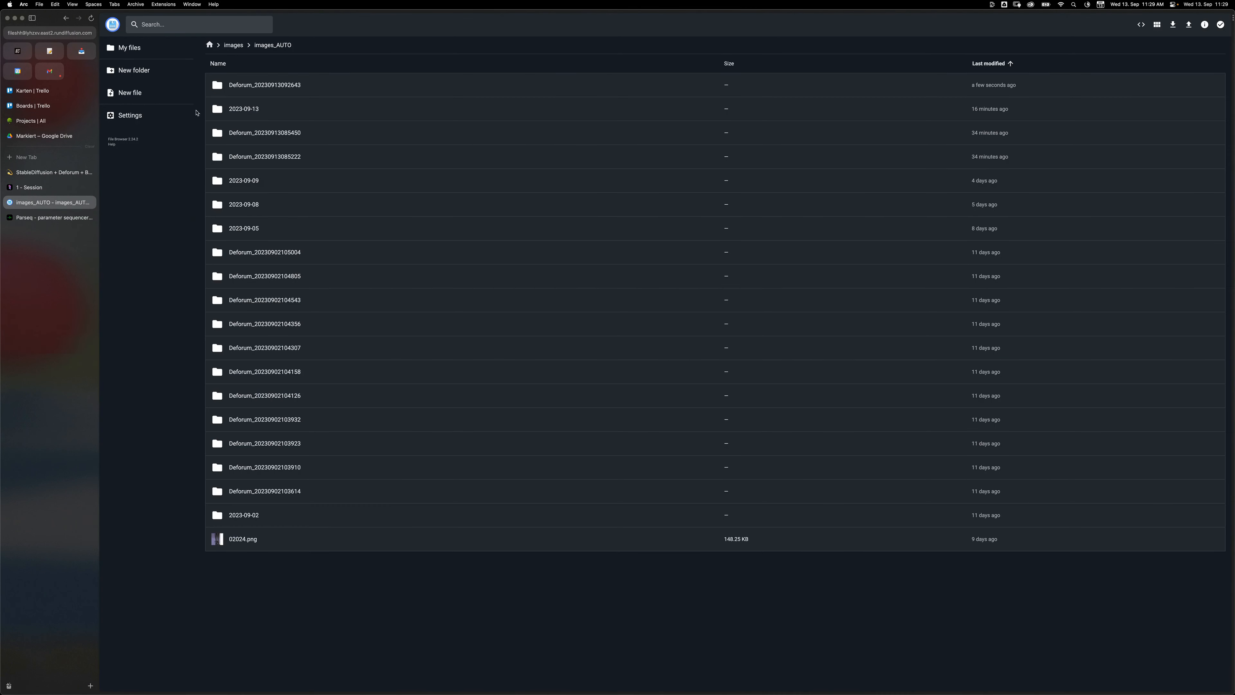
double_click(276, 84)
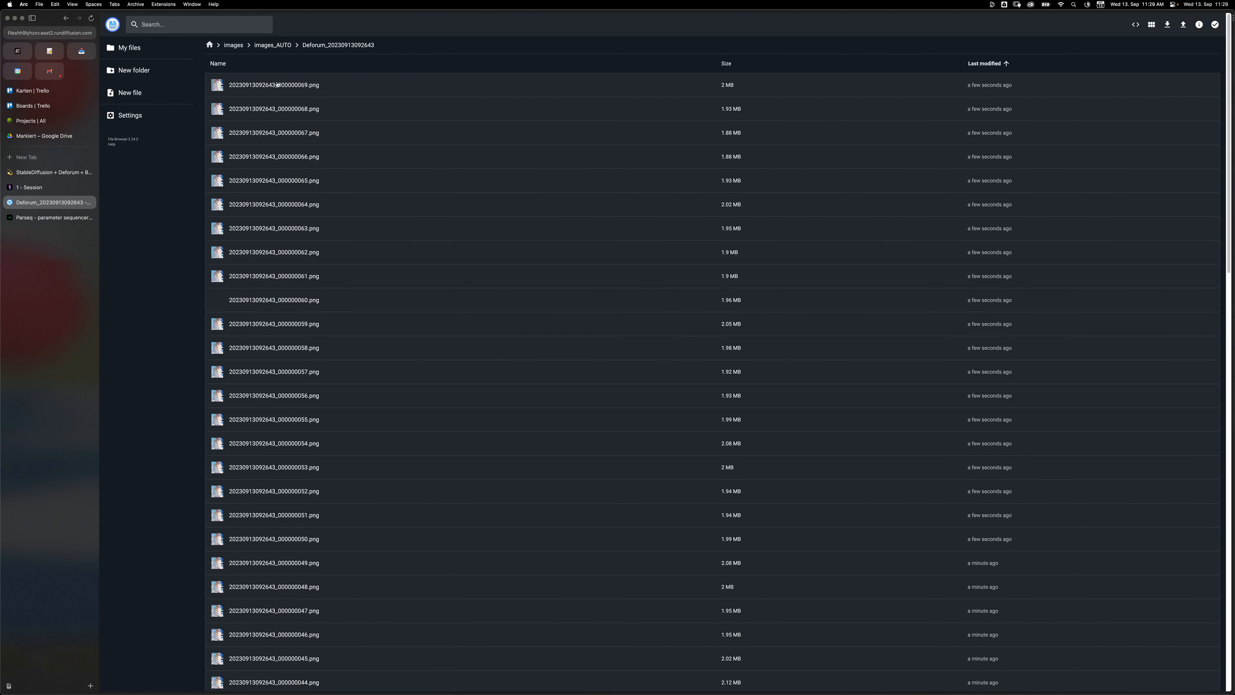
scroll(292, 312, down, 20)
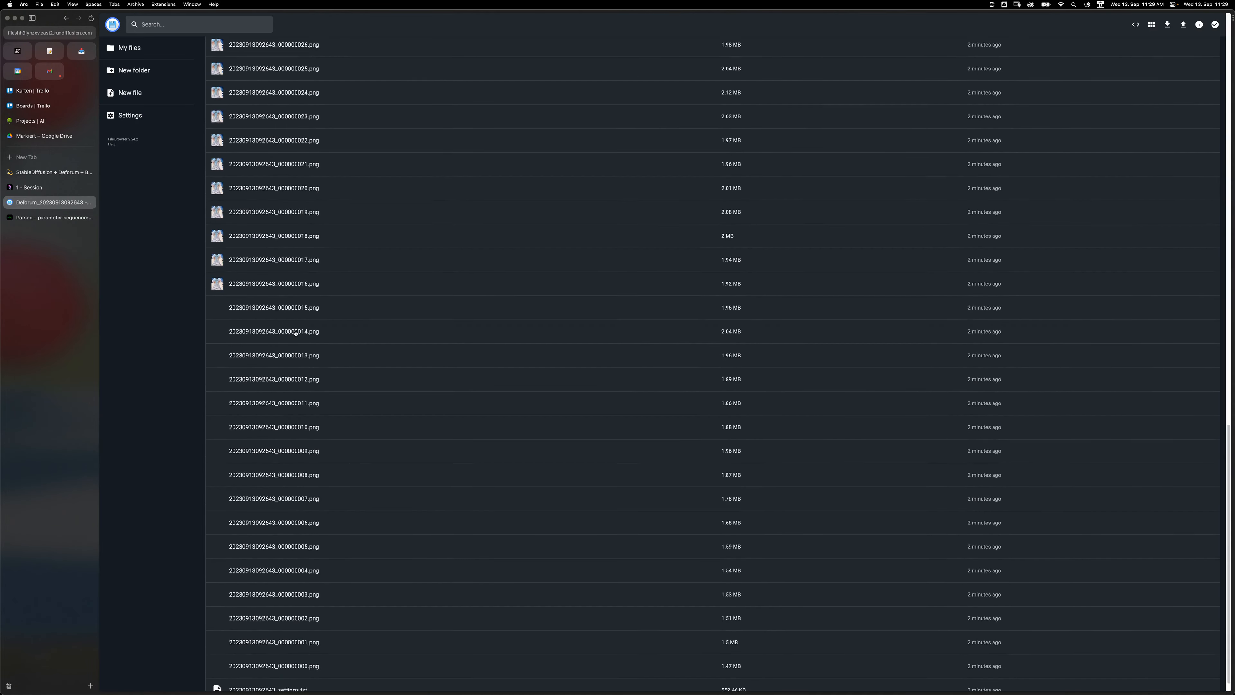
scroll(294, 331, up, 20)
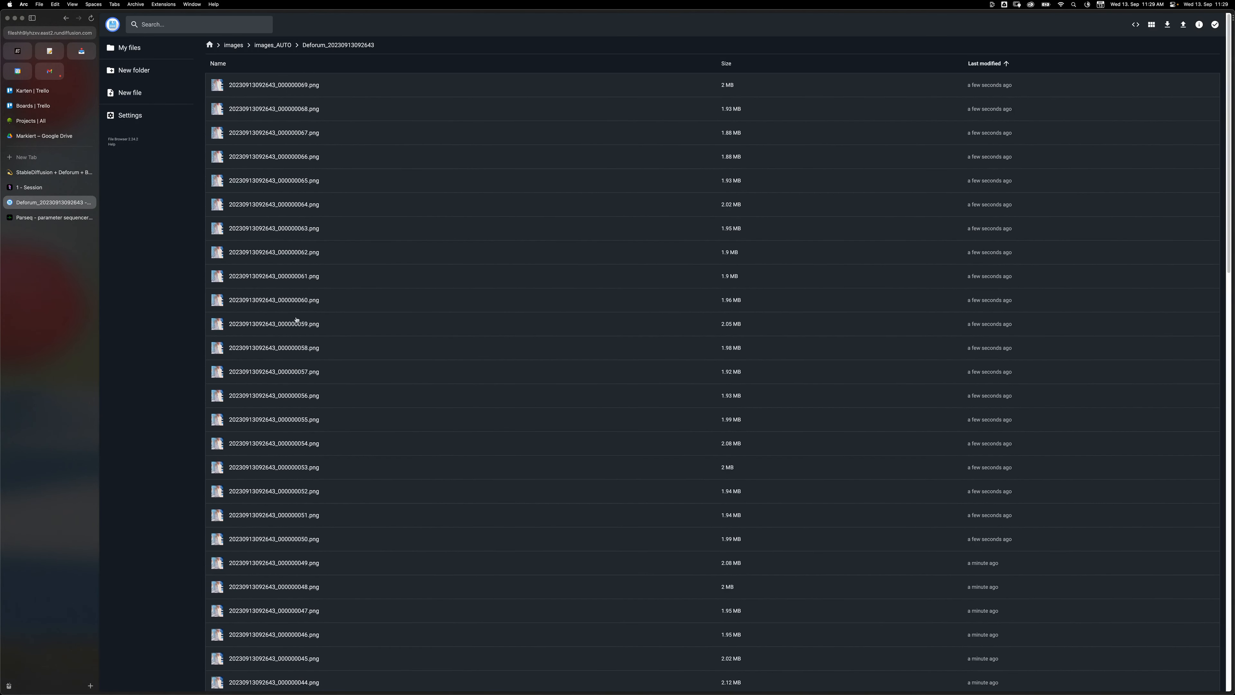
click(91, 20)
double_click(264, 162)
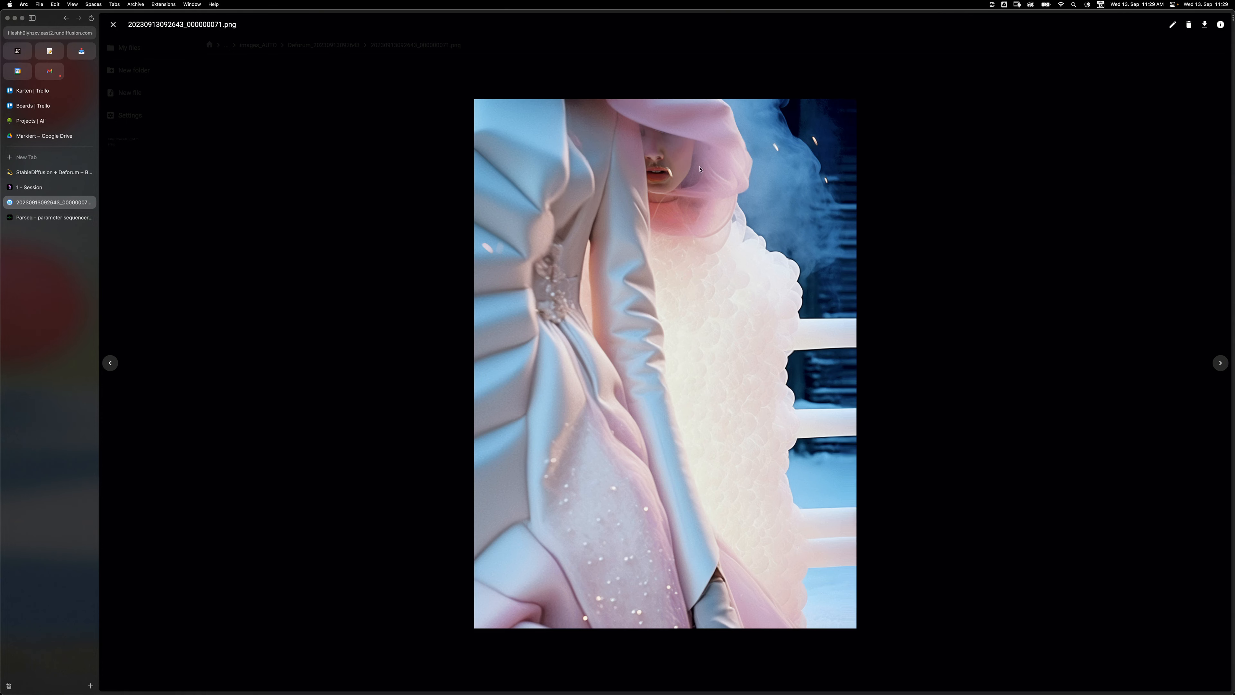
key(Escape)
scroll(267, 321, down, 5)
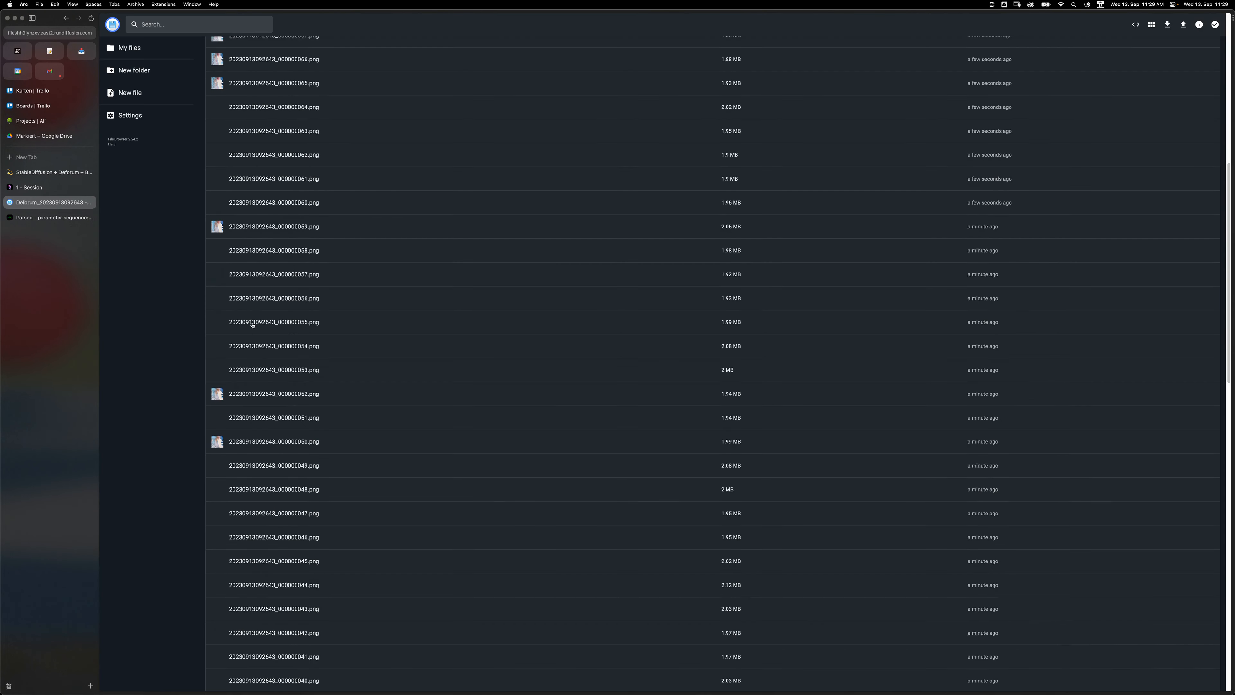
click(286, 320)
double_click(286, 320)
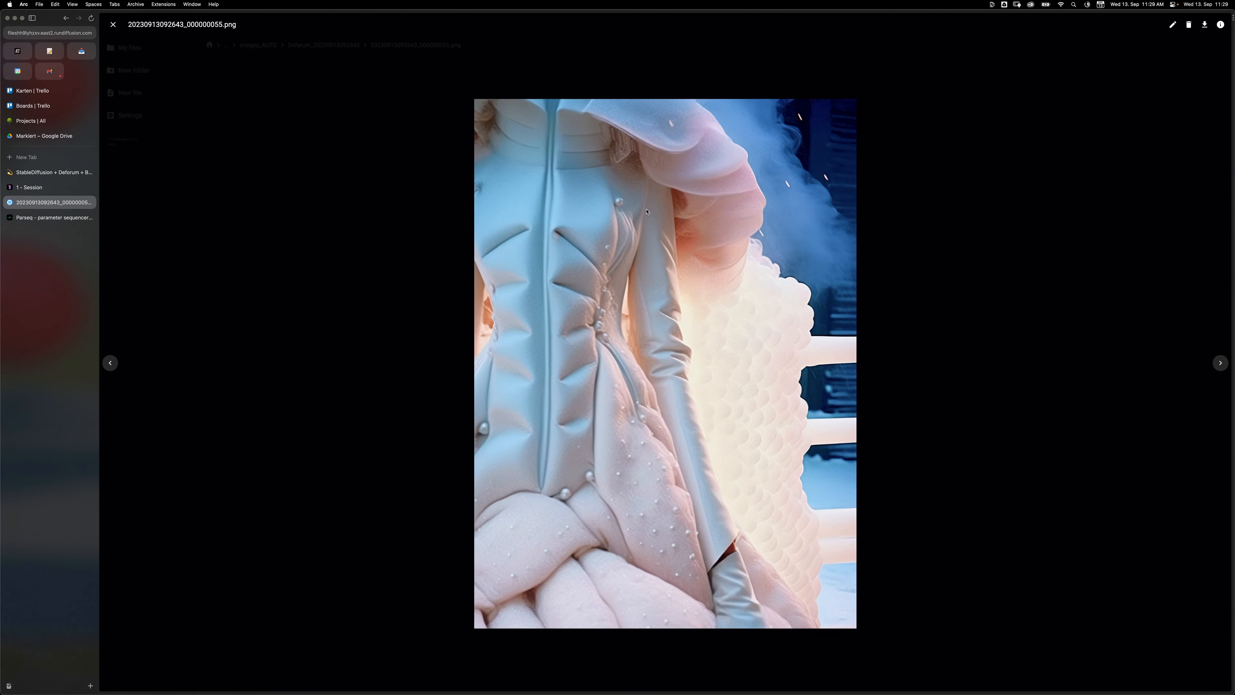
key(Escape)
scroll(295, 474, down, 5)
click(292, 481)
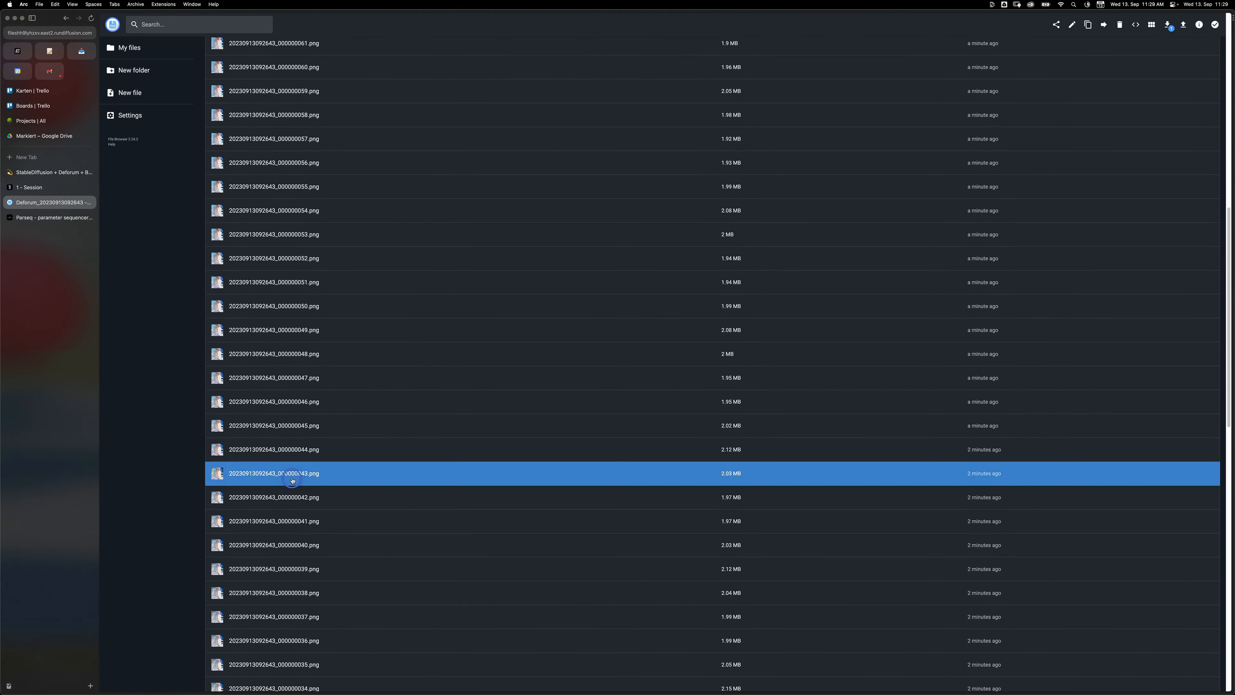
double_click(292, 480)
key(Escape)
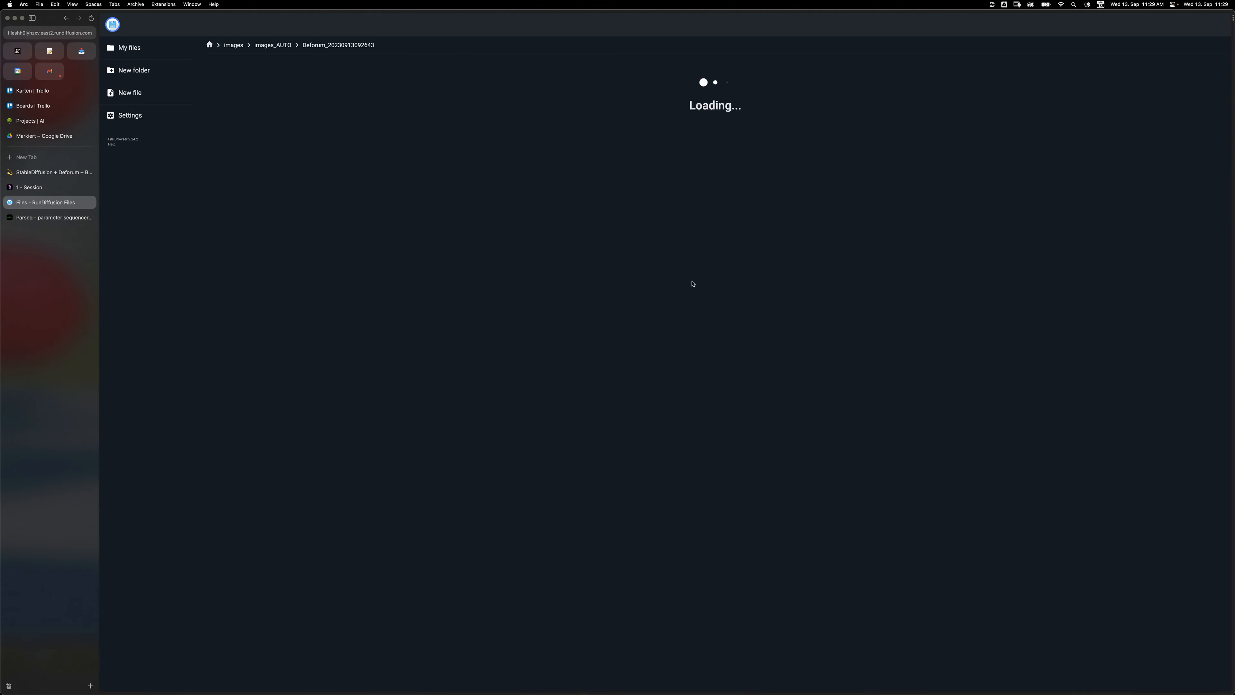
click(345, 426)
double_click(345, 426)
key(Escape)
scroll(320, 423, down, 2)
scroll(320, 424, down, 15)
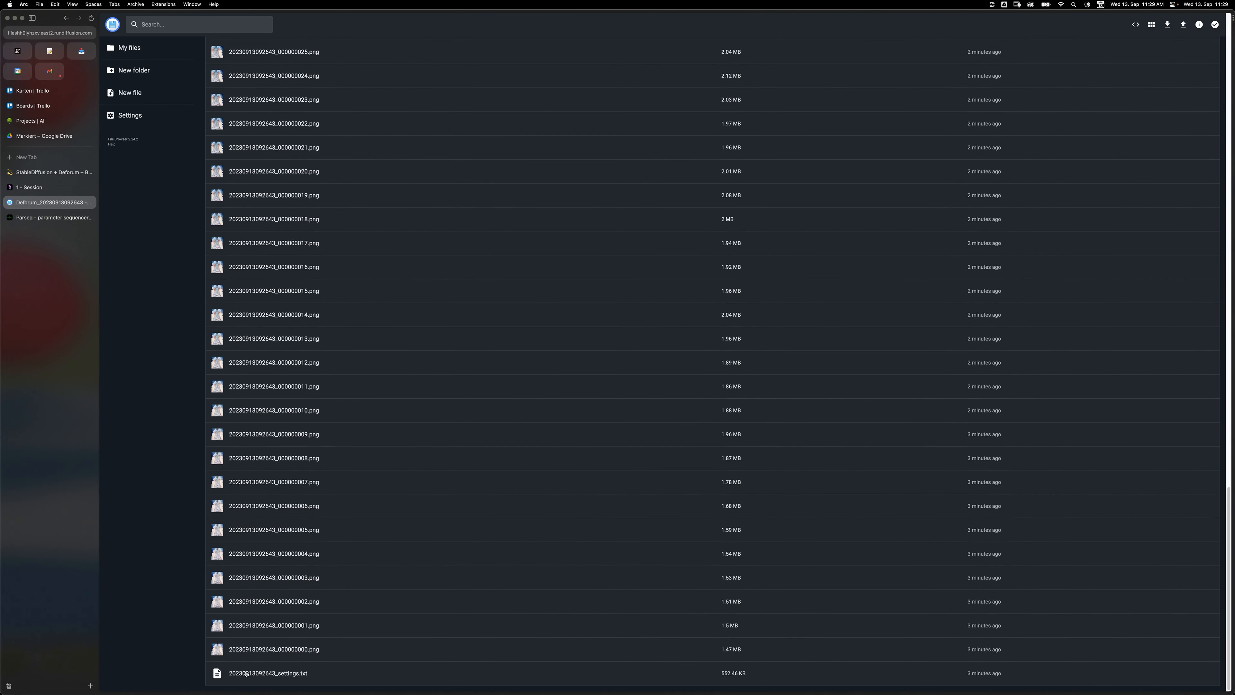
double_click(245, 673)
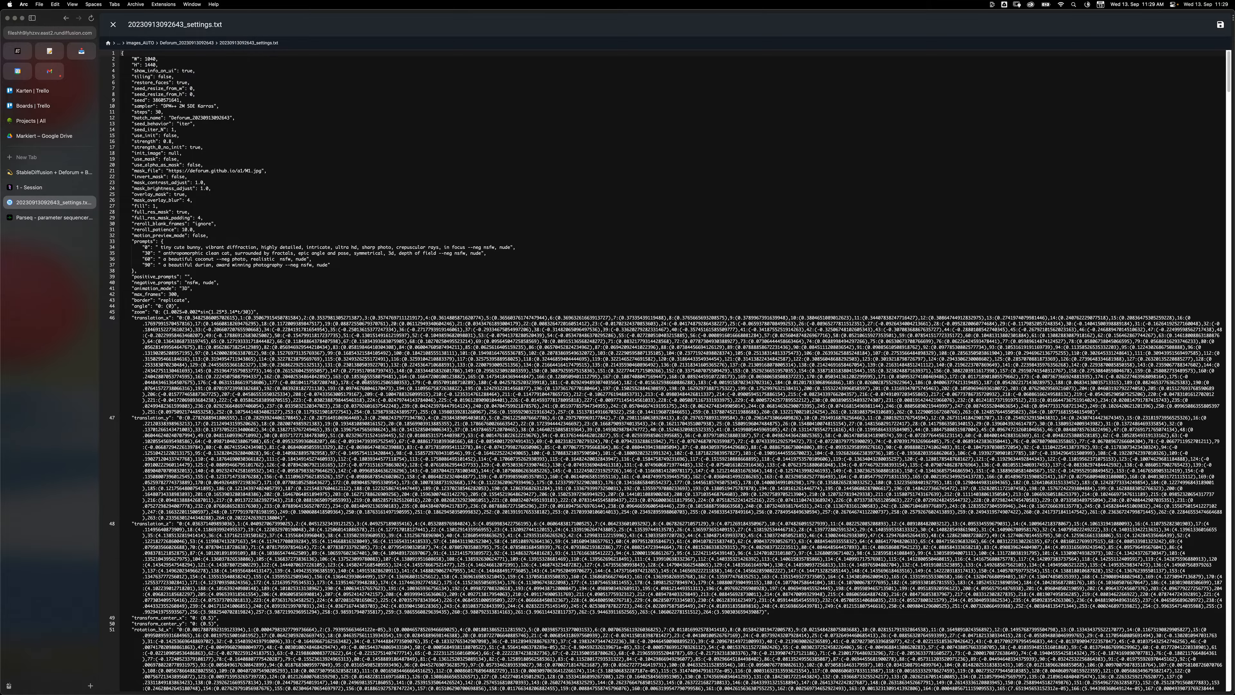
scroll(364, 381, down, 20)
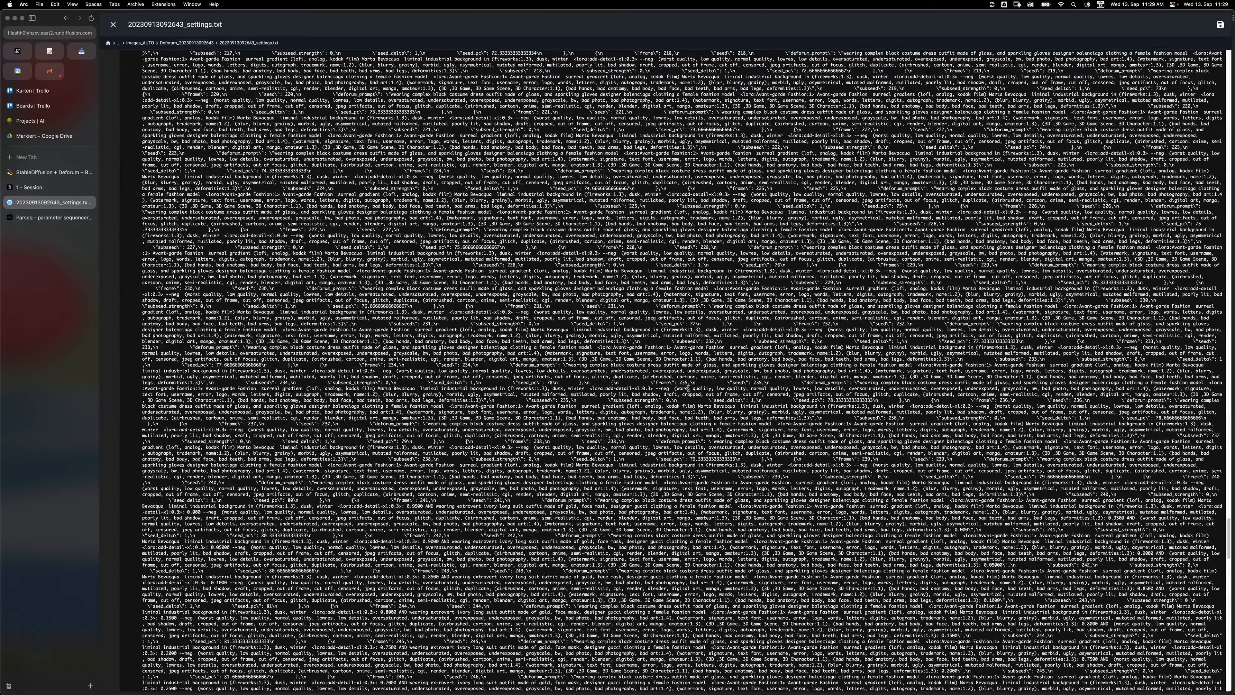
scroll(689, 388, down, 20)
scroll(664, 392, up, 20)
scroll(638, 391, up, 20)
- Check the generation progress in the session, then return to the file browser and close the settings file
click(49, 187)
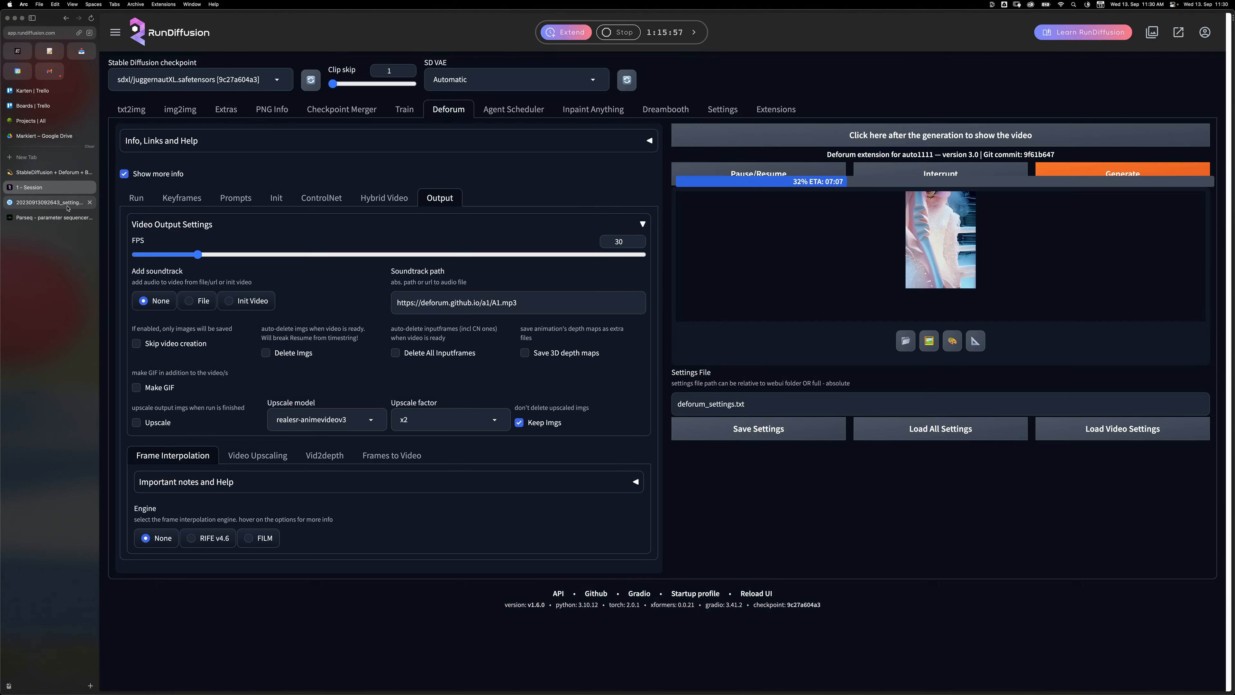
click(68, 204)
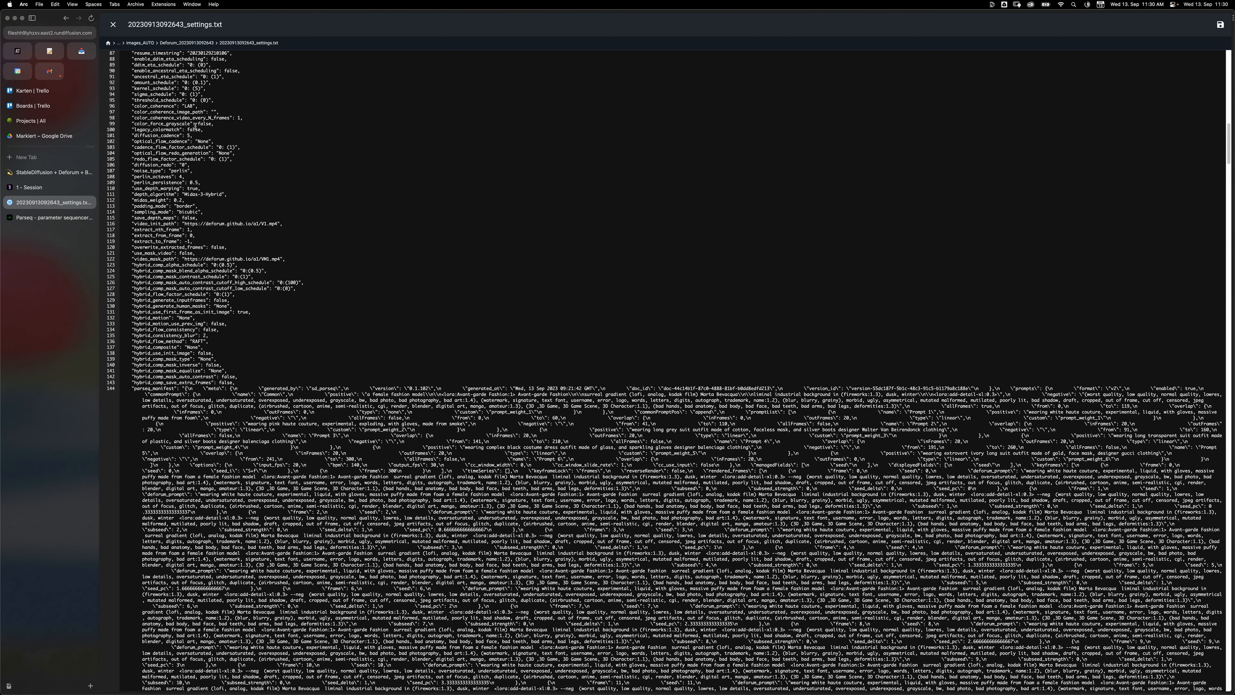
click(113, 25)
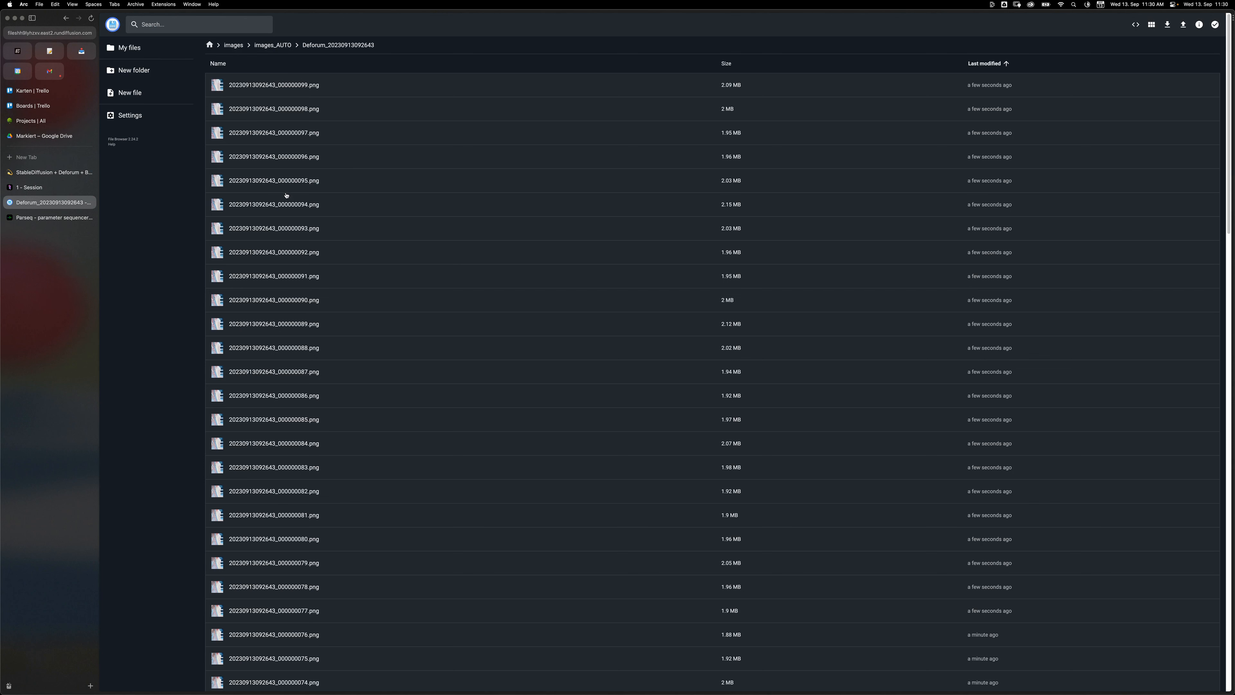
click(91, 19)
double_click(277, 86)
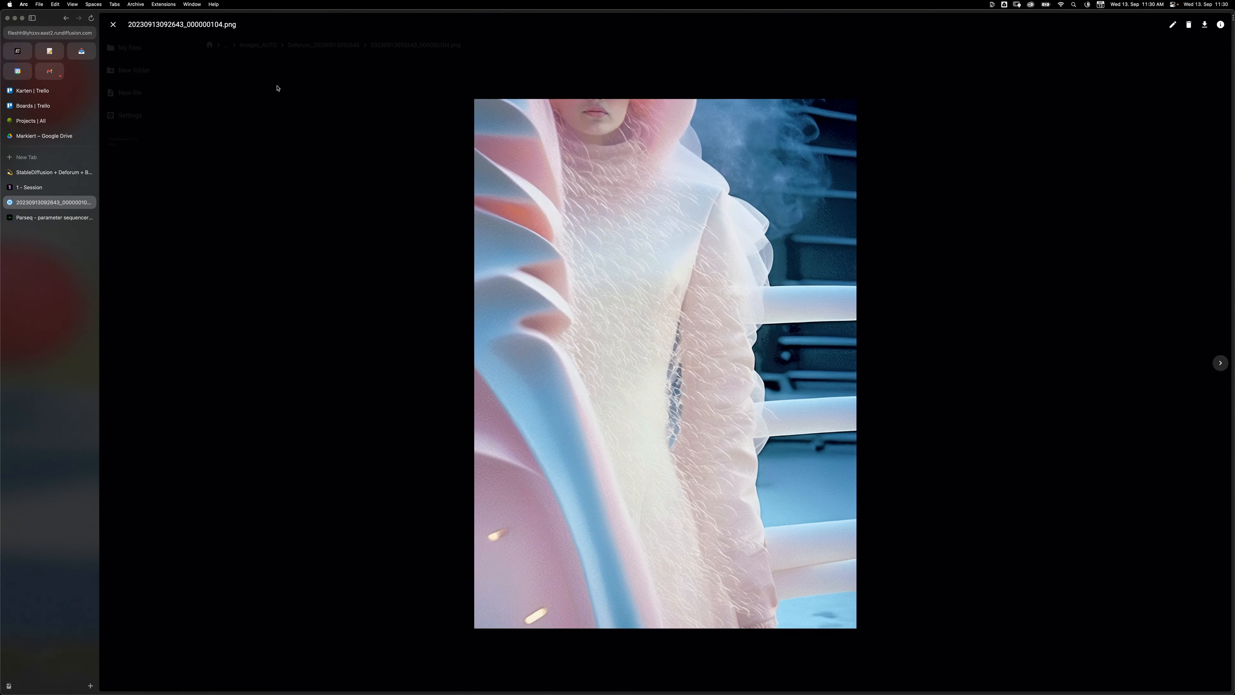
click(113, 25)
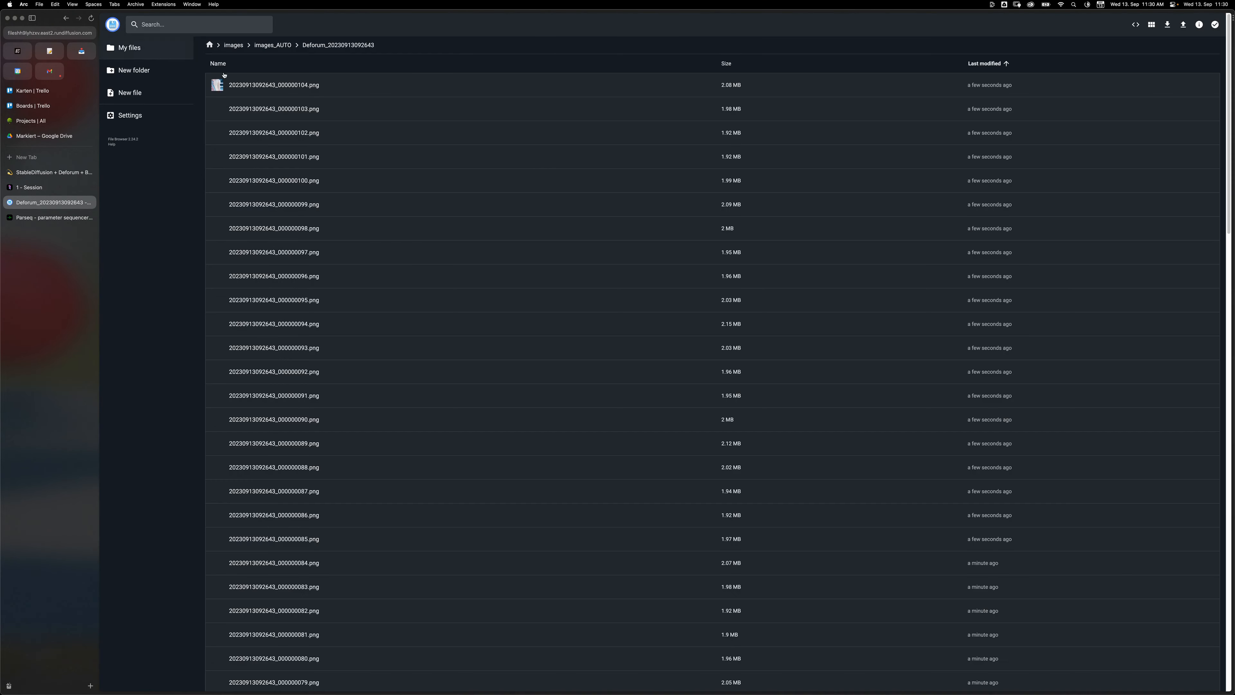
- Return to the RunDiffusion session, show the finished Deforum video and download it
click(44, 188)
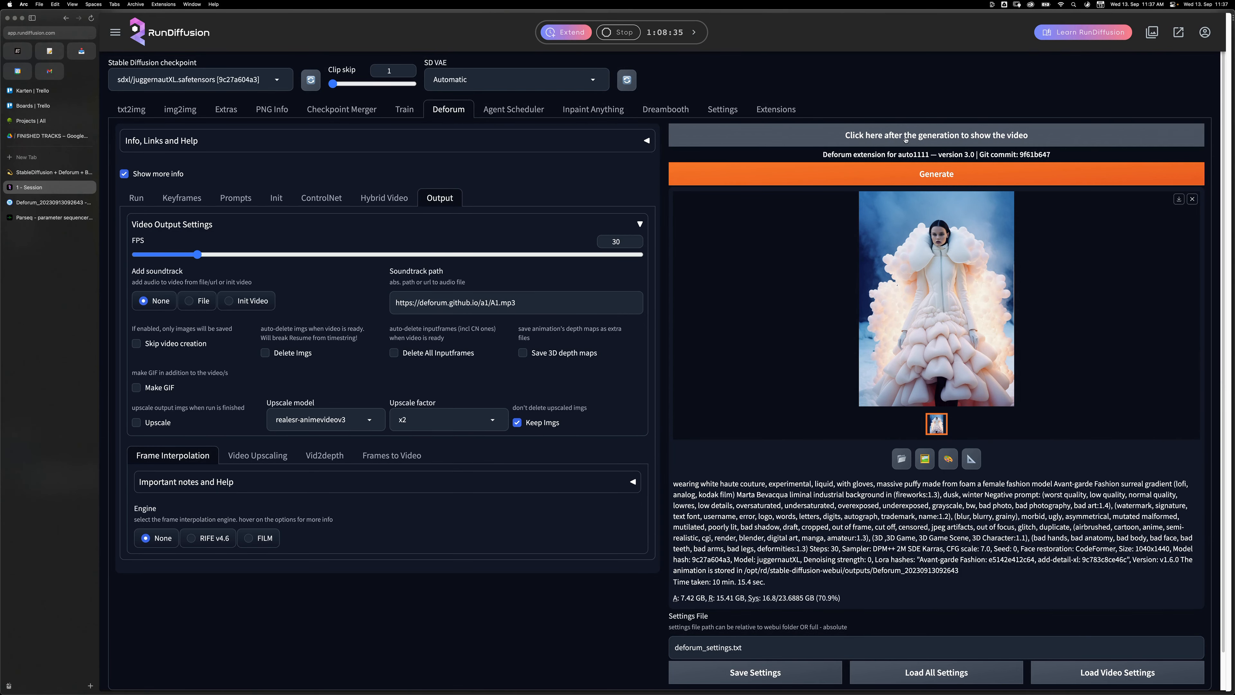
click(877, 140)
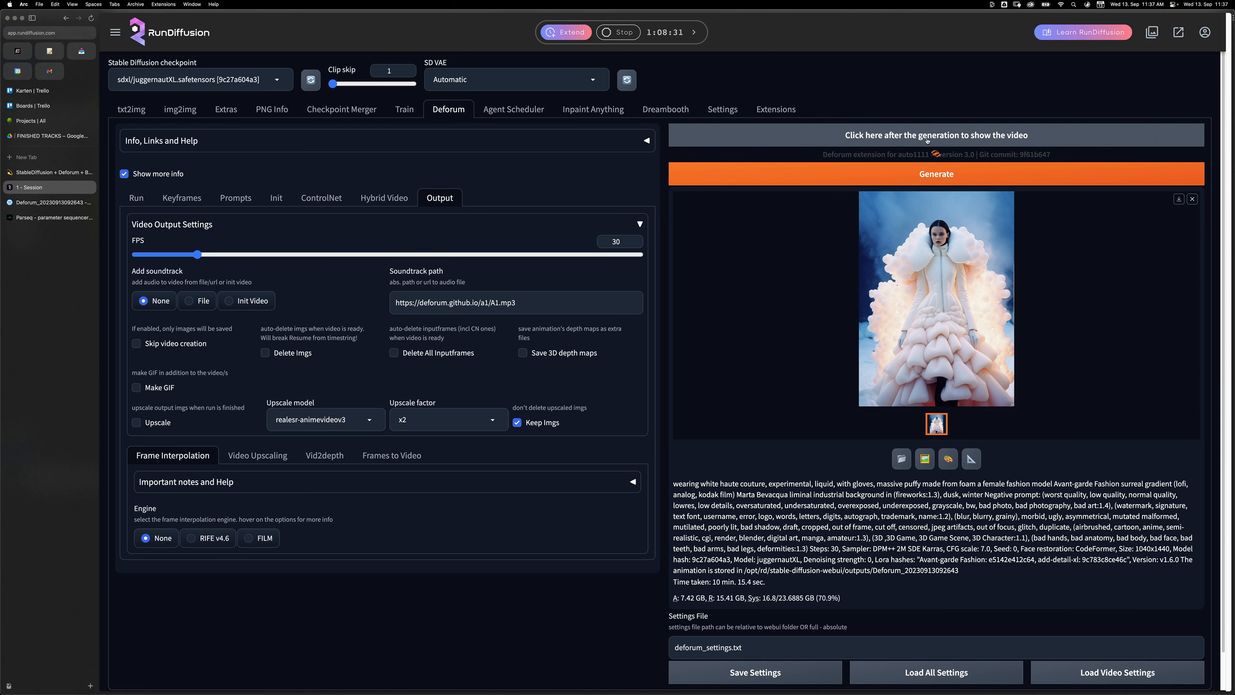
scroll(1006, 332, down, 5)
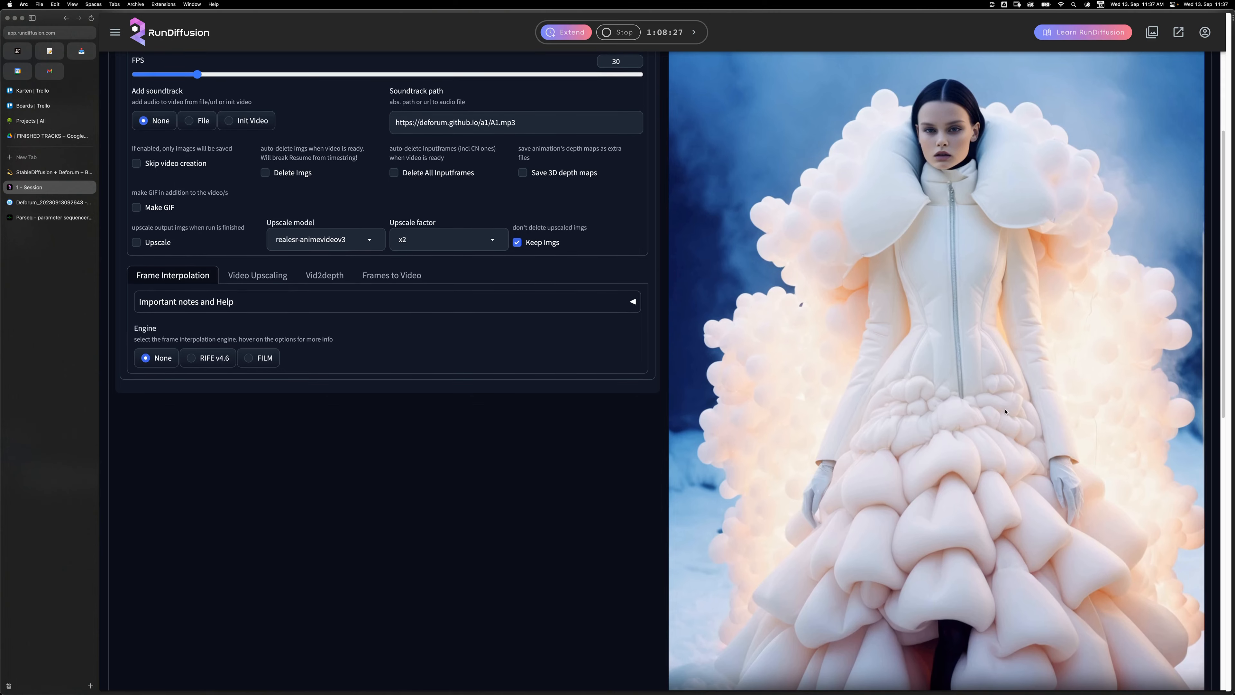
key(super+0)
scroll(957, 391, up, 2)
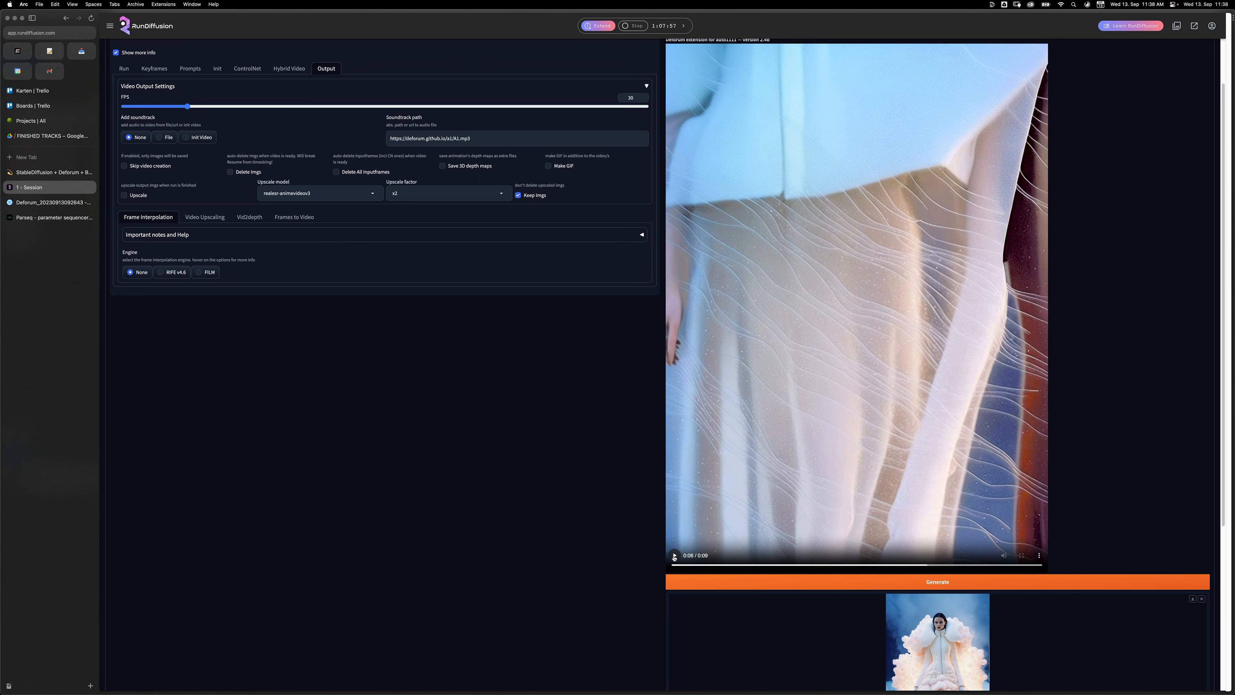
click(1042, 558)
click(1012, 522)
- Bring up Deforum's Keyframes settings, then switch to Blender and load a fresh Default Scene with the Deforum add-on
scroll(592, 512, up, 2)
scroll(593, 512, up, 1)
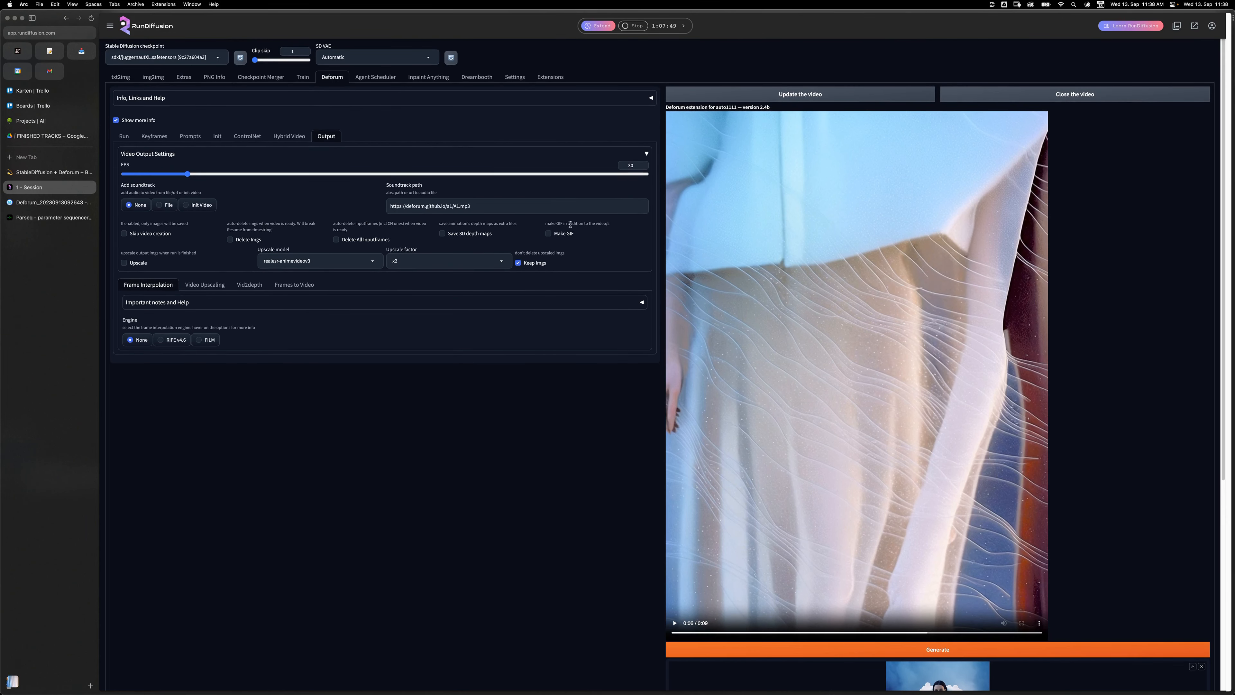
click(191, 137)
click(168, 138)
key(super+Tab)
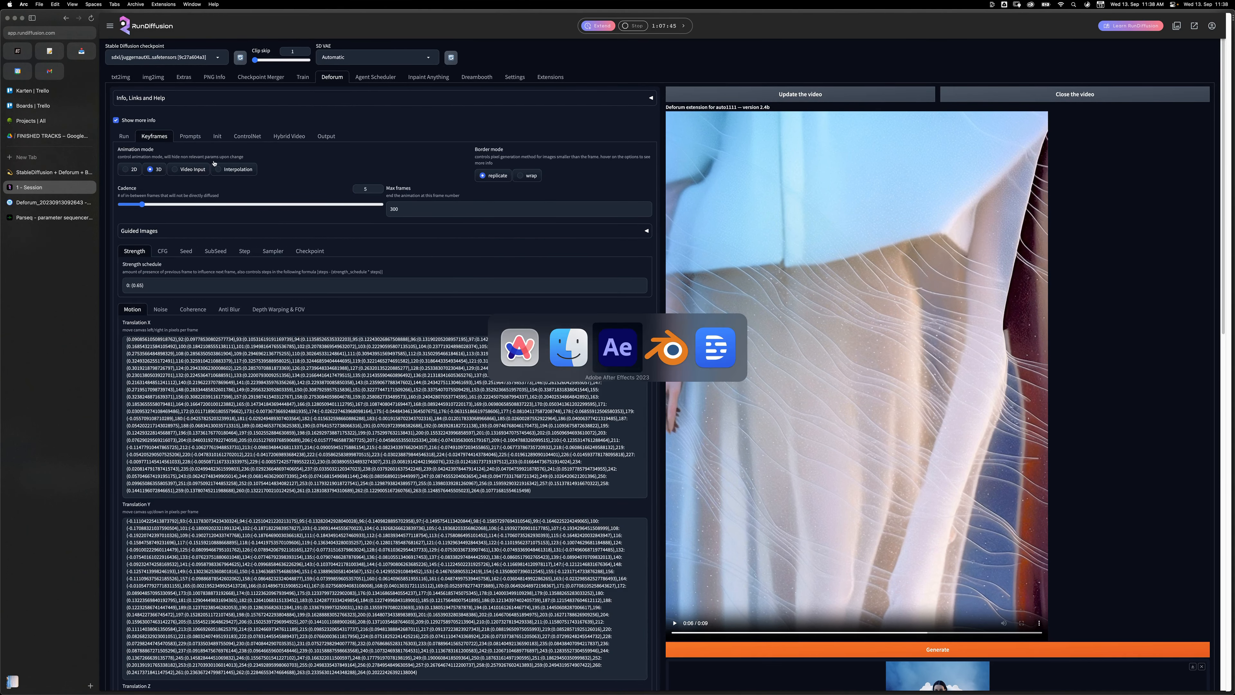
key(super+Tab)
key(super+Tab)
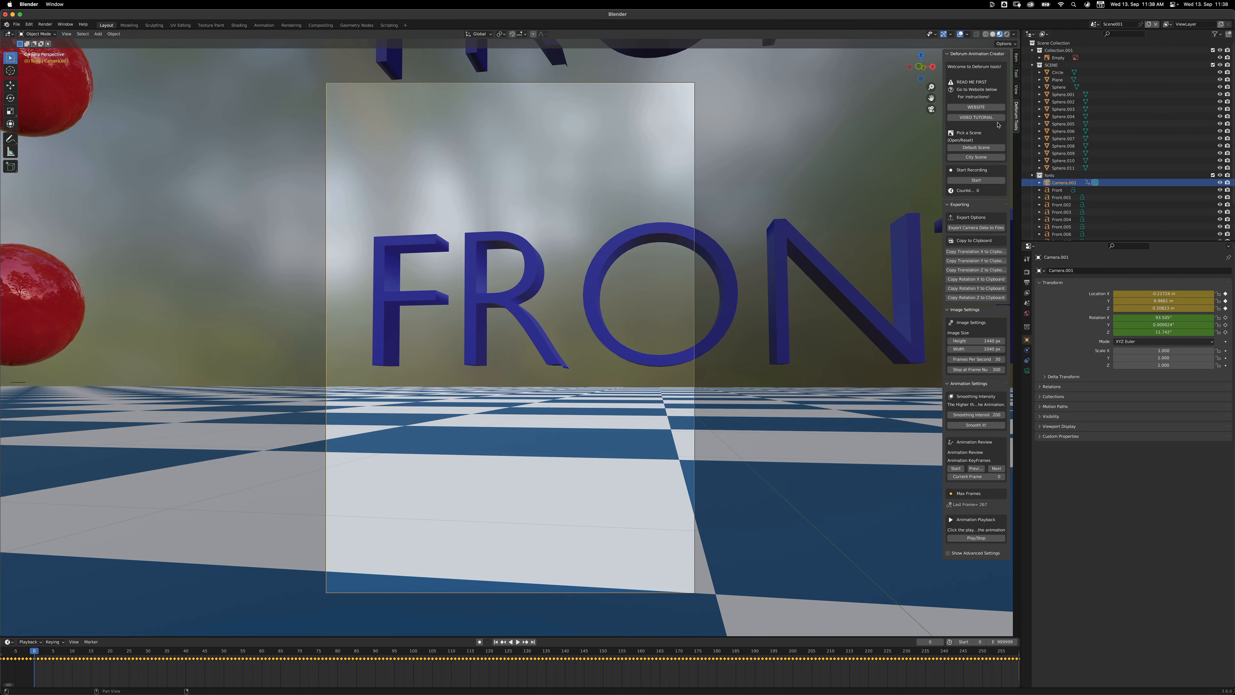
click(975, 148)
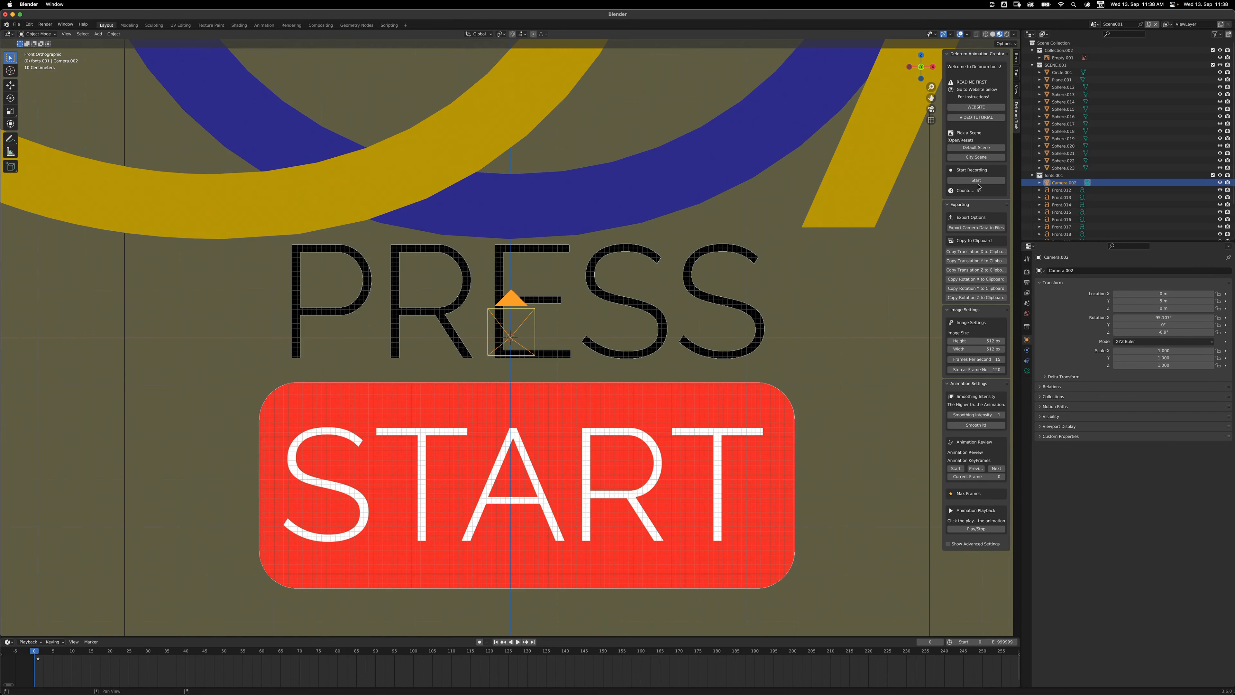
- Set the image size to 1440 px height and 1040 px width, with 30 frames per second and a stop at frame 300
click(991, 342)
text(1040)
key(Tab)
key(shift+Tab)
text(1)
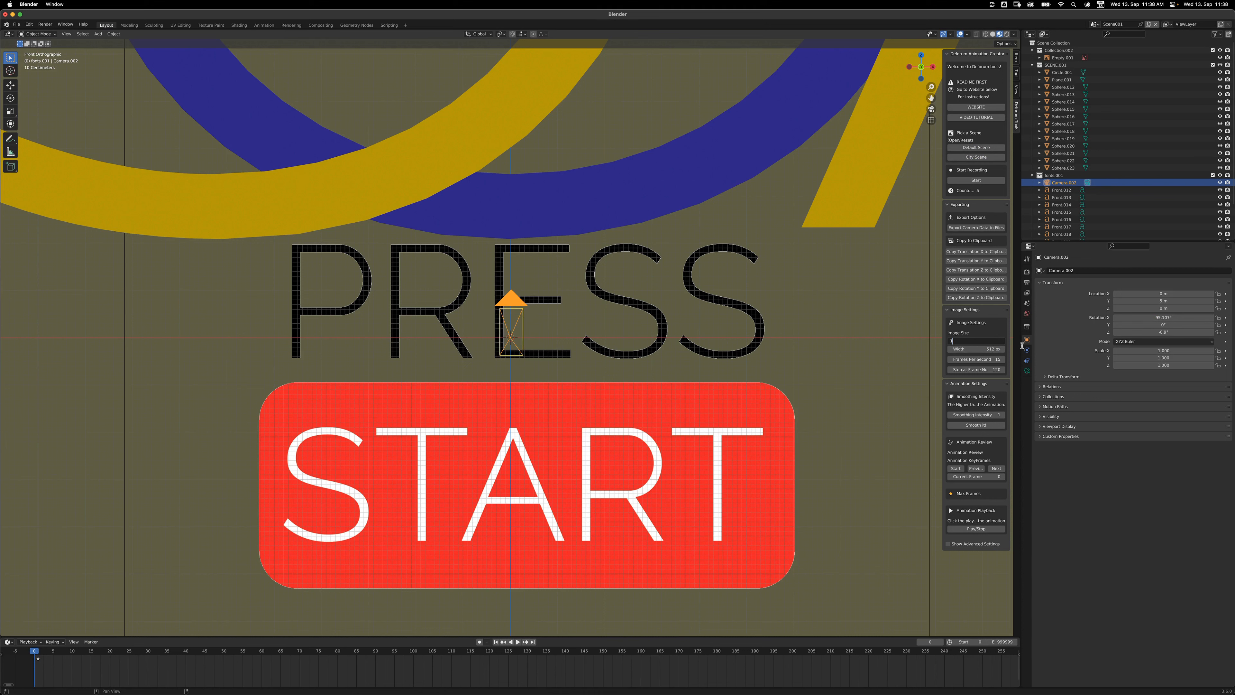
key(Tab)
text(1040)
key(Tab)
text(30)
key(Tab)
text(3)
key(Tab)
key(Return)
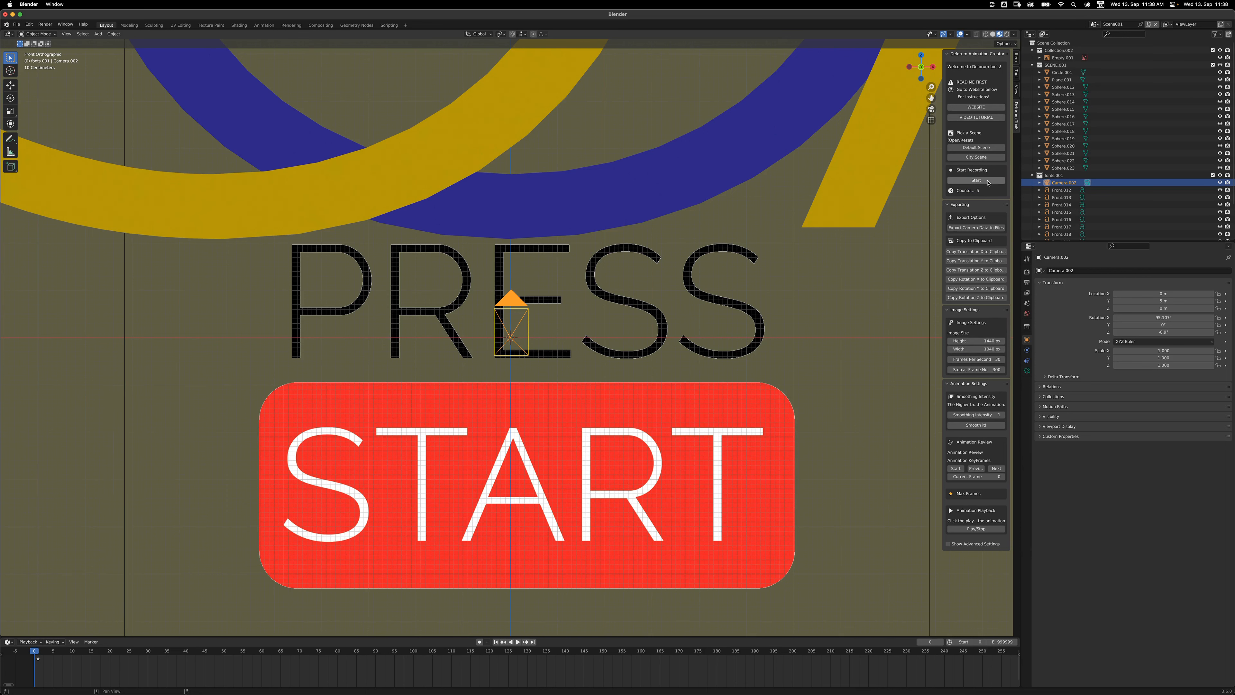
- Record a new camera move by flying forward through the scene toward the FRONT text
click(994, 182)
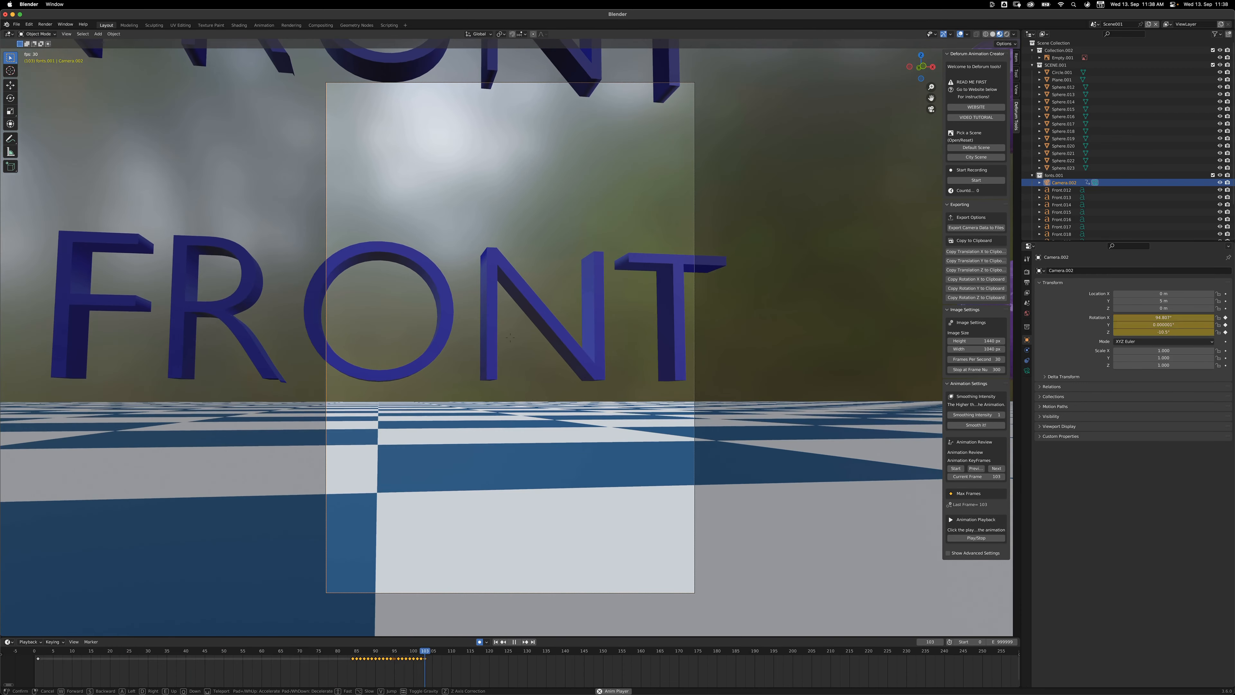
key(w)
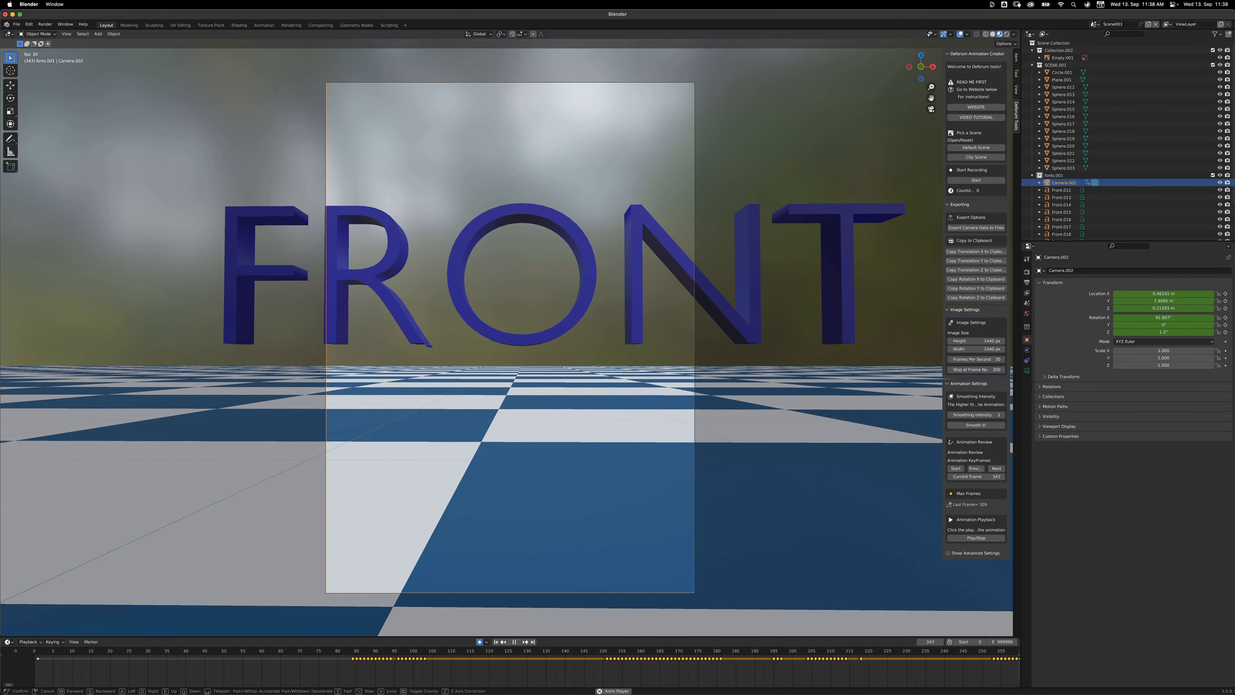
click(714, 348)
- Set the camera animation's smoothing intensity to 200, play the animation back and return the playhead to frame 0
click(983, 417)
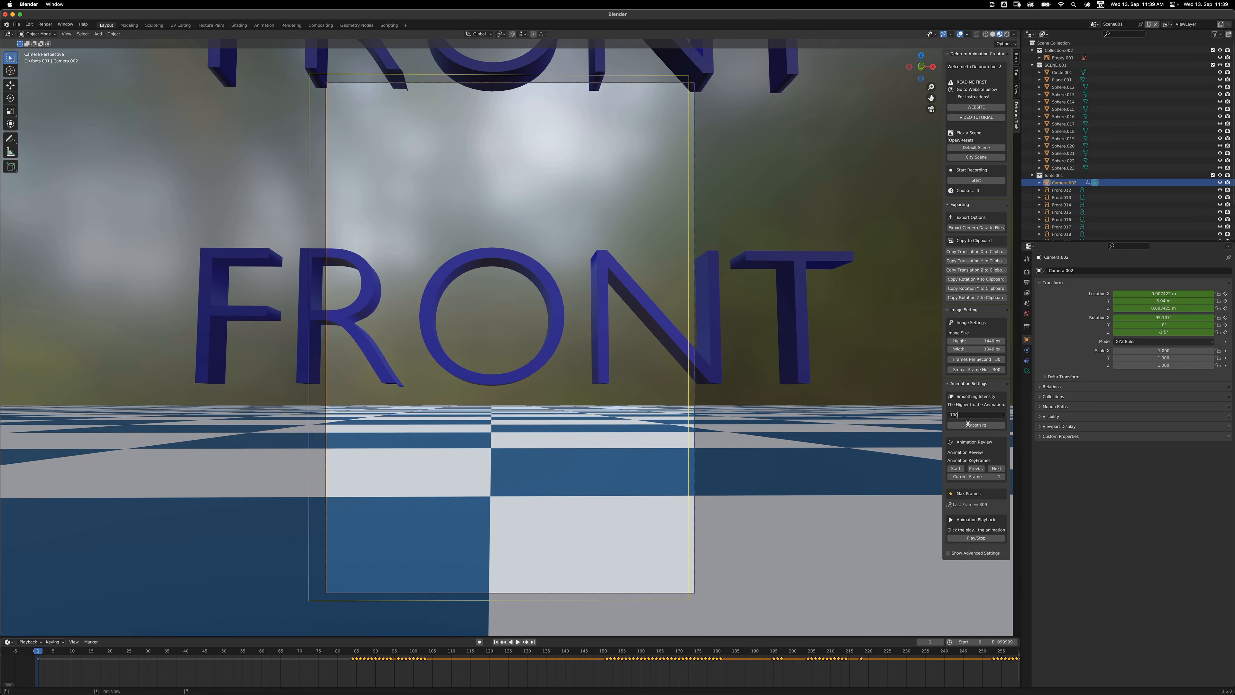
click(964, 425)
click(965, 417)
text(2)
key(Return)
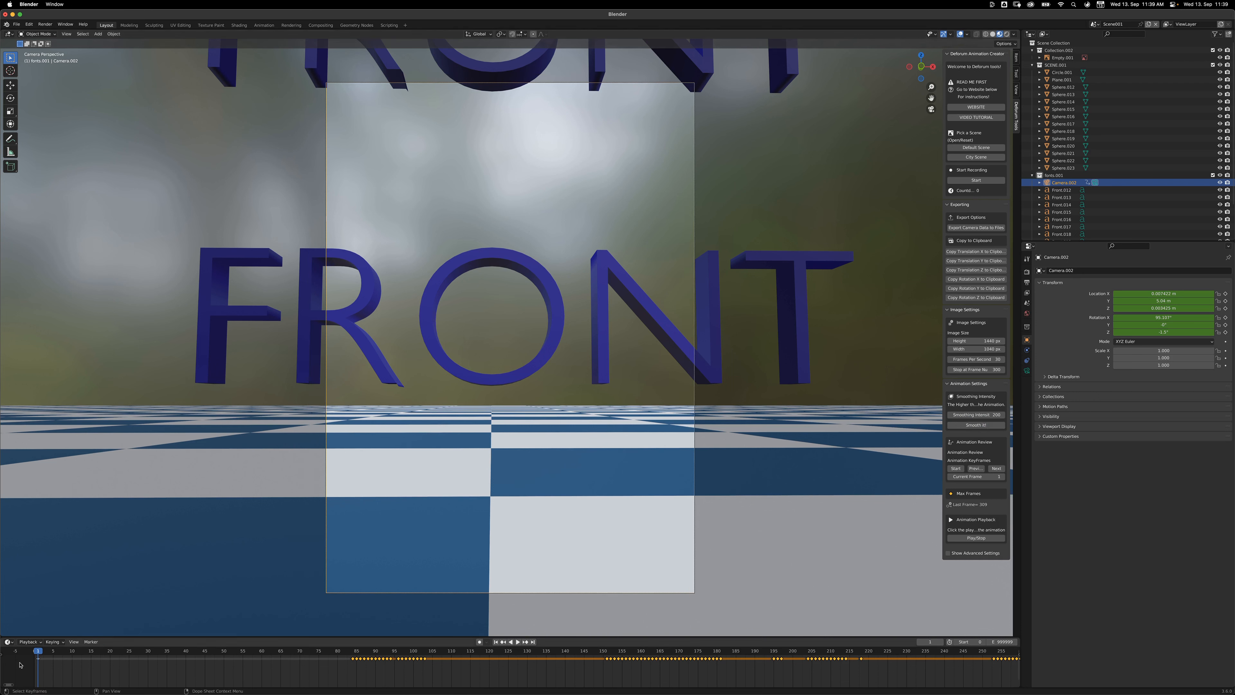
key(space)
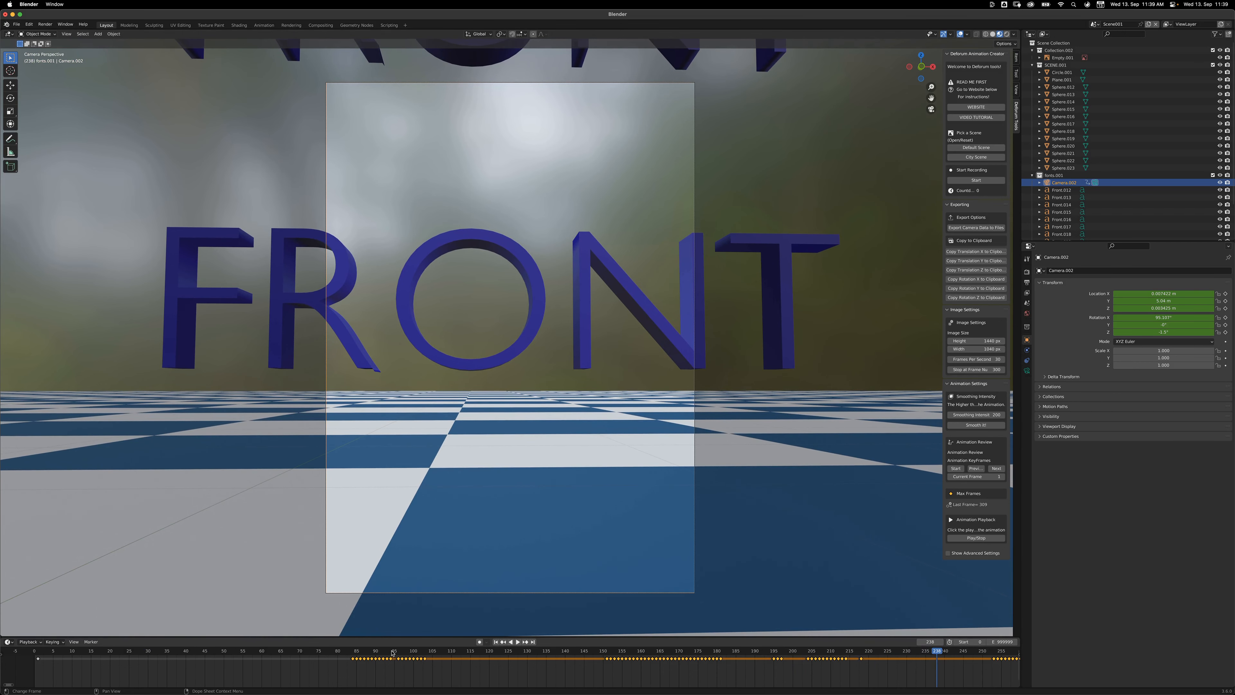
drag(930, 652, 26, 651)
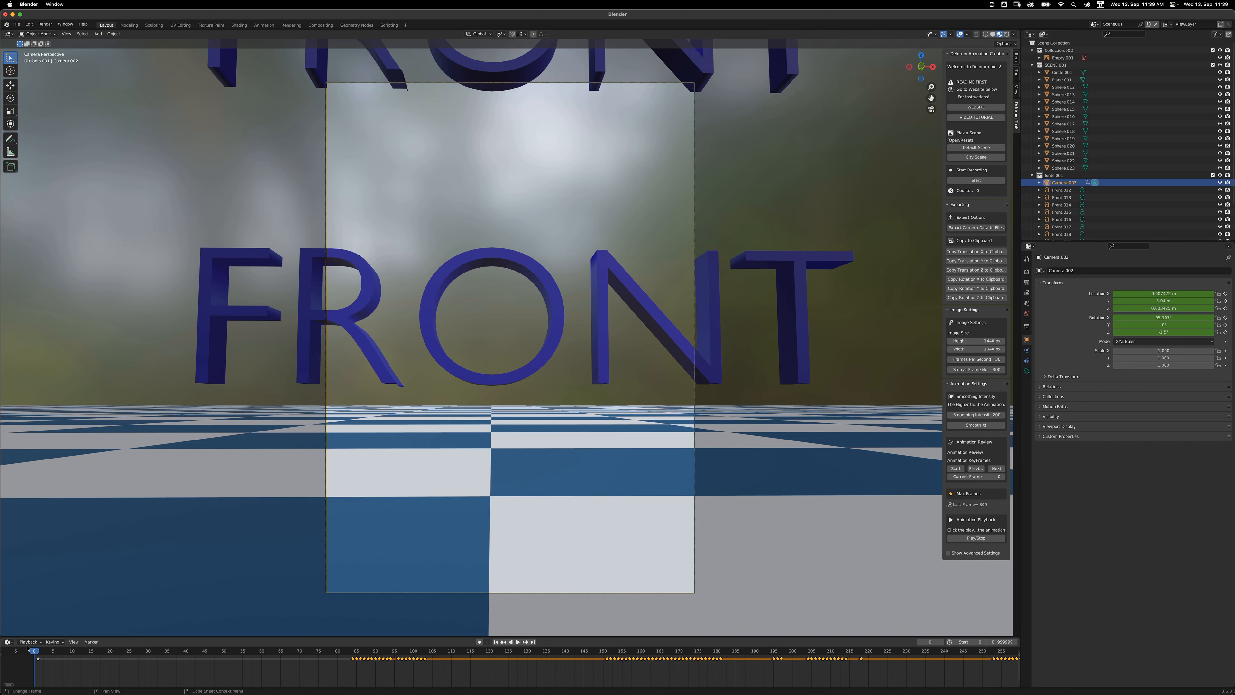
- Replace Deforum's Translation X schedule in the RunDiffusion session with the Translation X values copied from Blender
key(super+Tab)
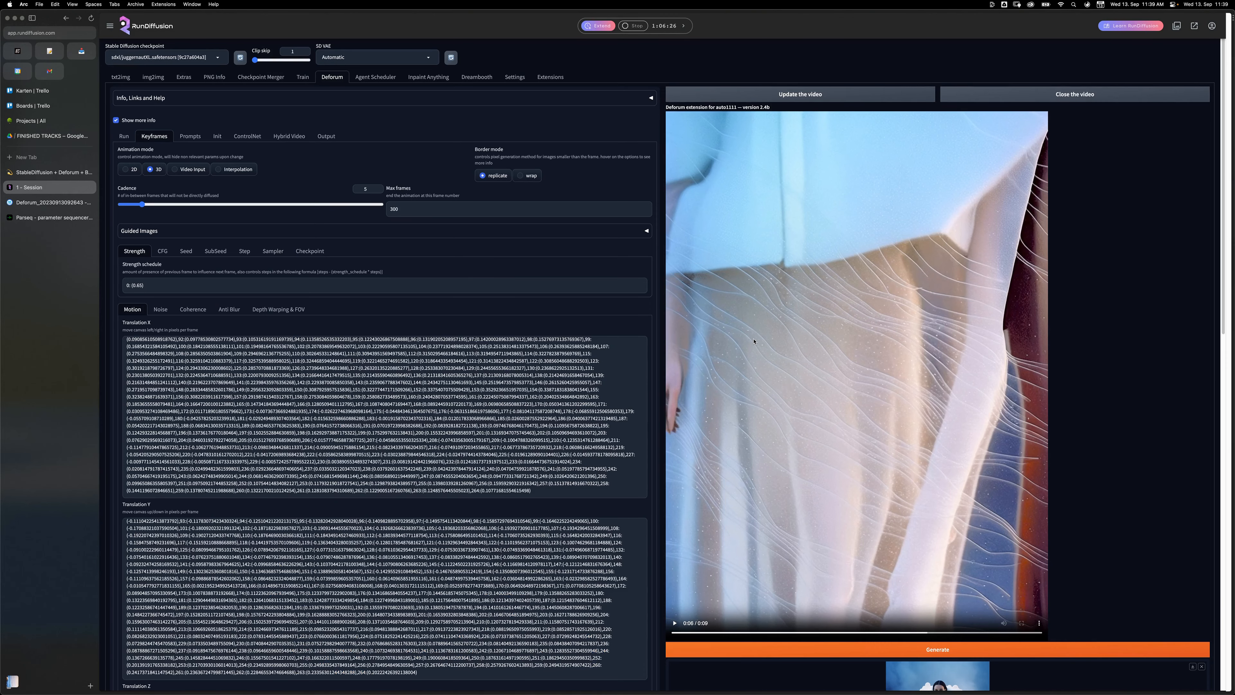
key(super+Tab)
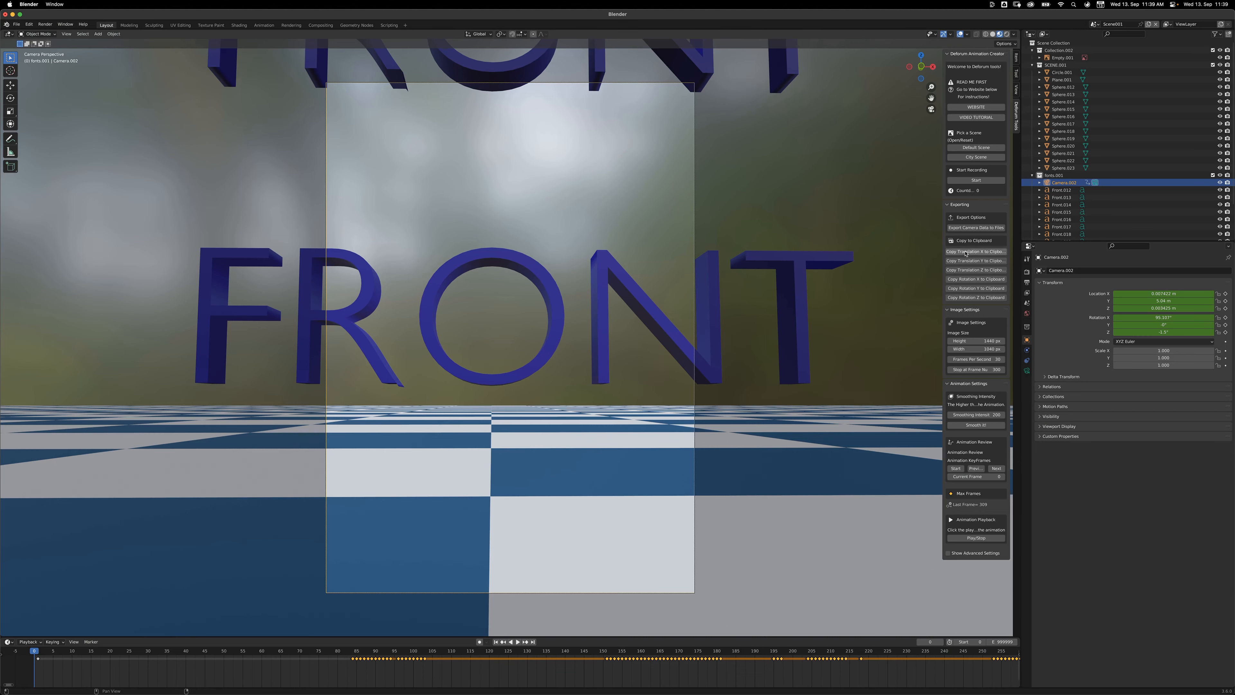
key(super+Tab)
click(314, 406)
key(super+a)
key(super+v)
scroll(338, 406, down, 2)
- Copy the camera's Translation Y values from Blender and replace Deforum's Translation Y schedule with them
key(super+Tab)
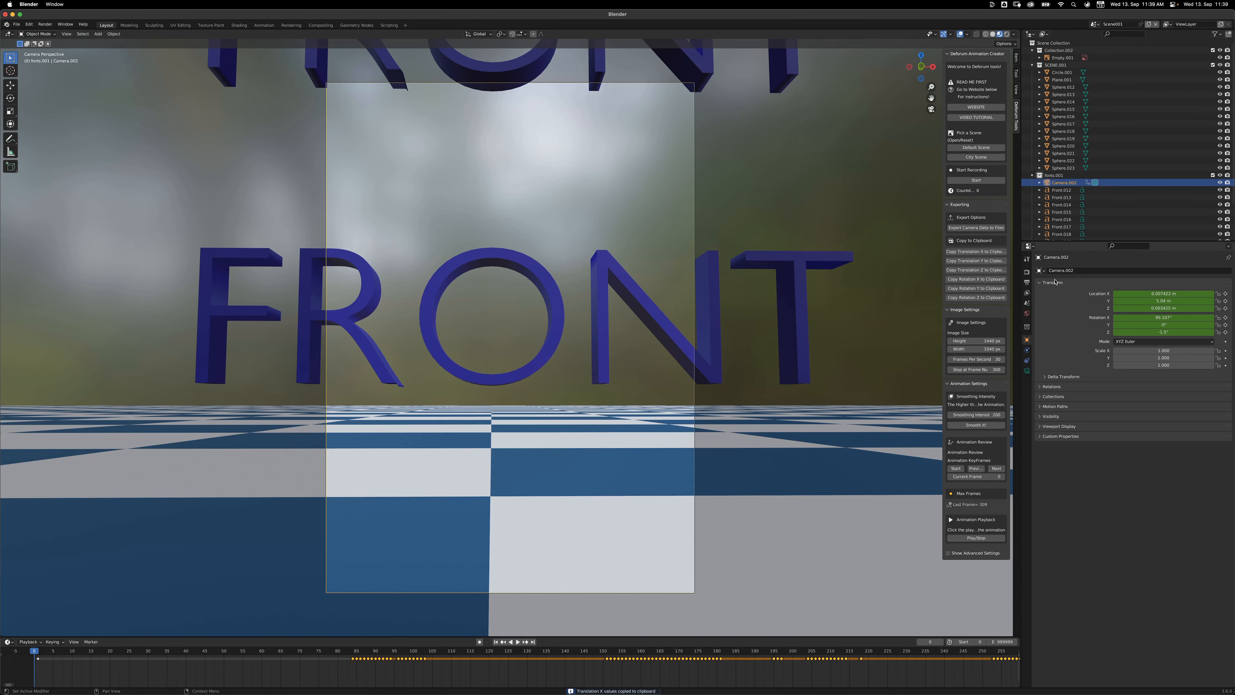
click(976, 261)
key(super+Tab)
click(327, 421)
key(super+a)
key(super+v)
- Copy the camera's Translation Z values from Blender and replace Deforum's Translation Z schedule with them
key(super+Tab)
click(991, 269)
key(super+Tab)
click(340, 404)
key(super+a)
key(super+v)
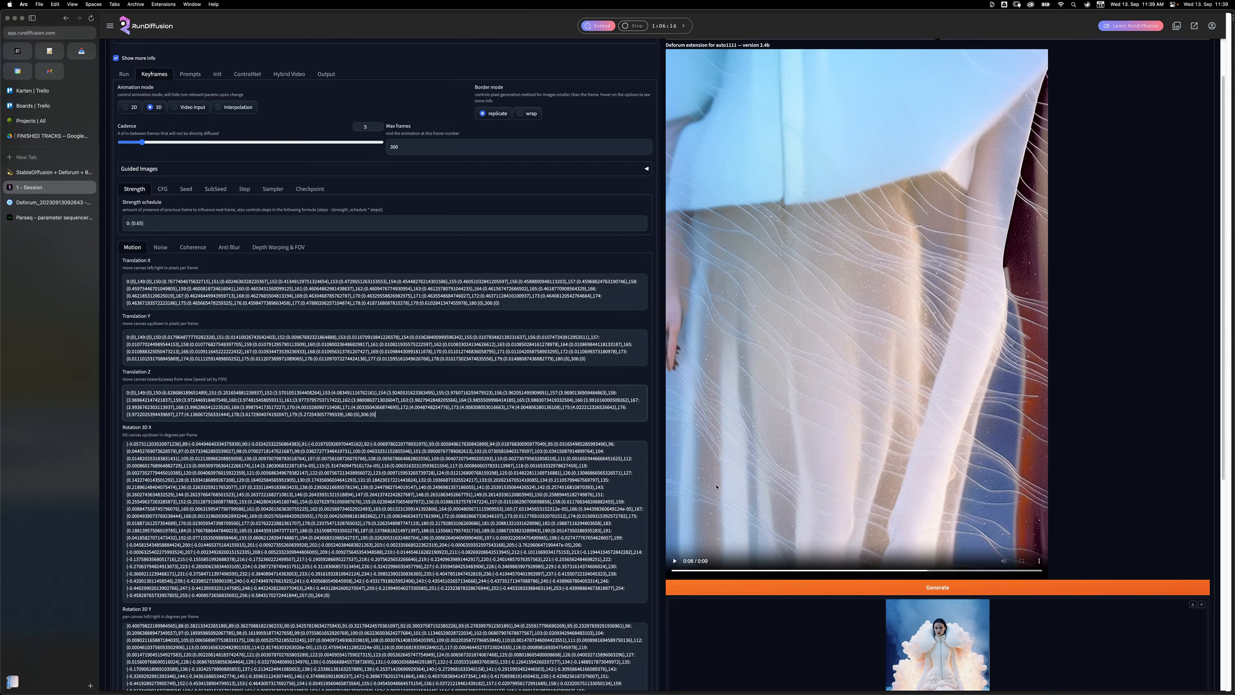
- Copy the camera's Rotation X values from Blender and replace Deforum's Rotation 3D X schedule with them
scroll(717, 486, down, 2)
key(super+Tab)
click(991, 280)
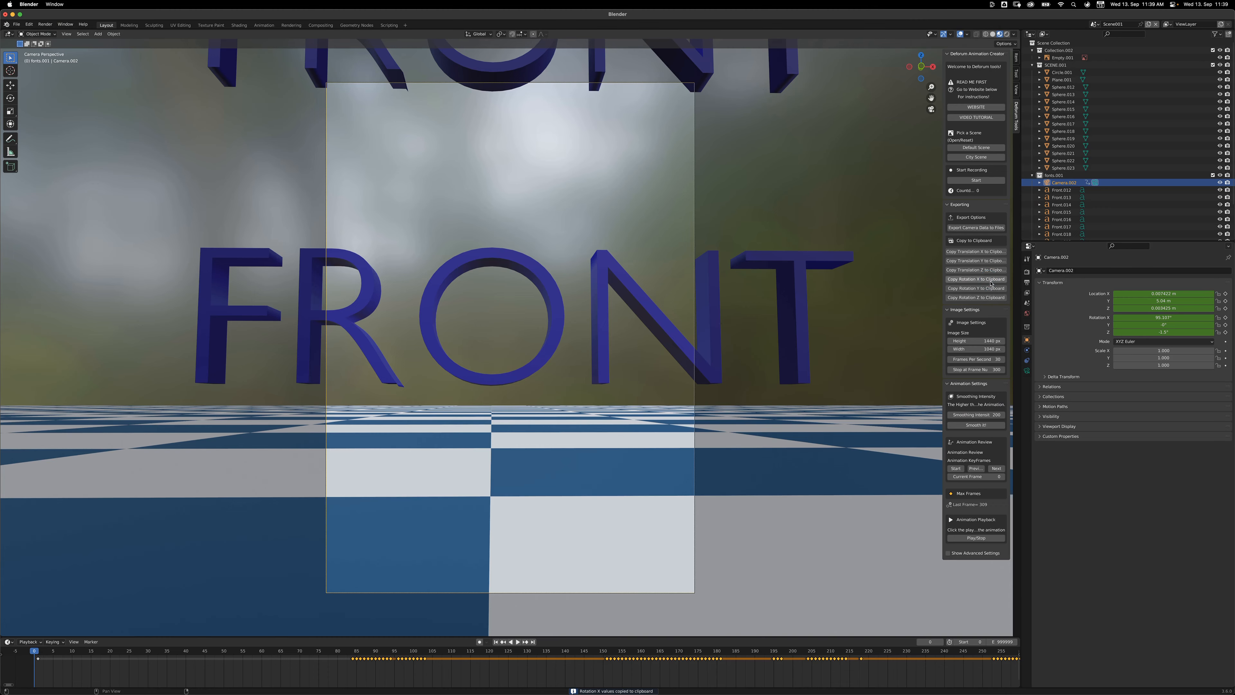
key(super+Tab)
click(373, 451)
key(super+a)
key(super+v)
- Copy the camera's Rotation Y values from Blender and replace Deforum's Rotation 3D Y schedule with them
key(super+Tab)
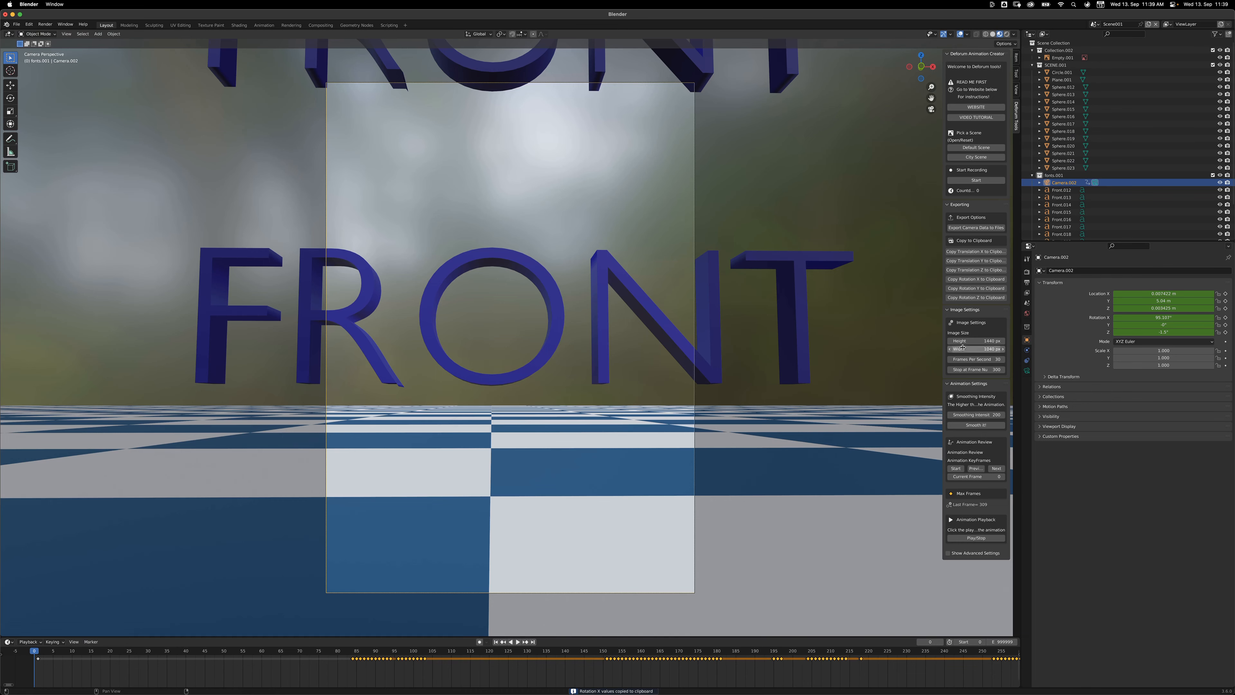
click(993, 288)
key(super+Tab)
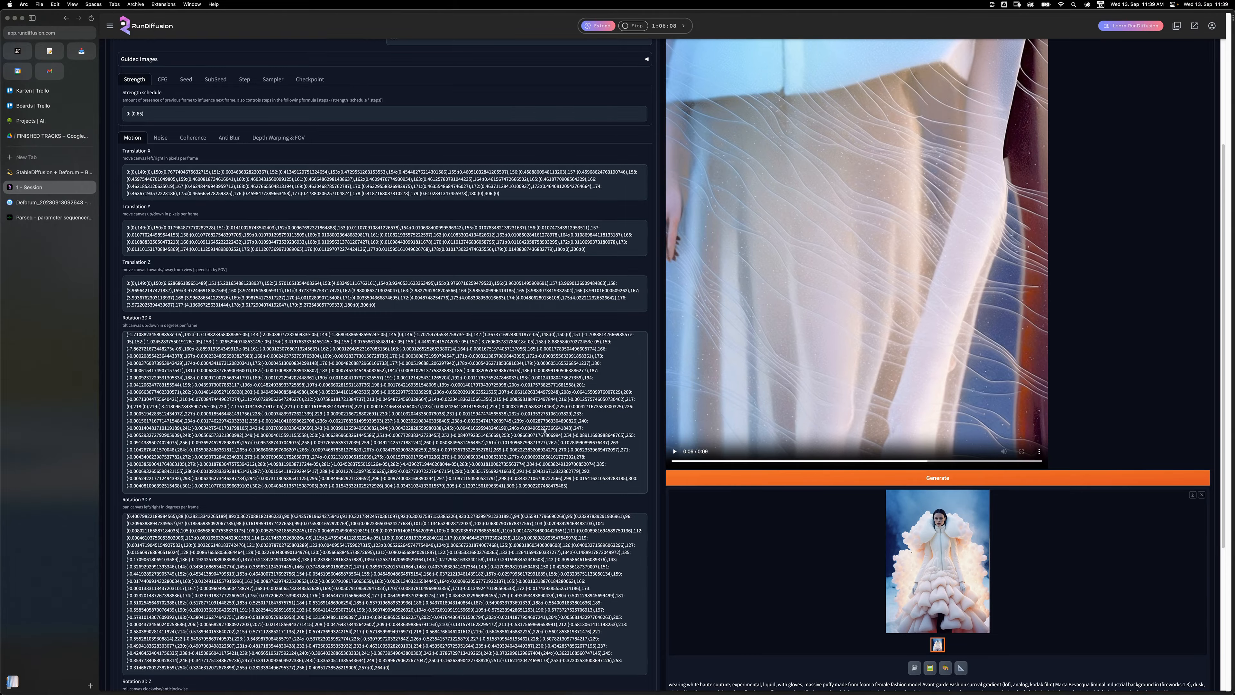
key(super+Tab)
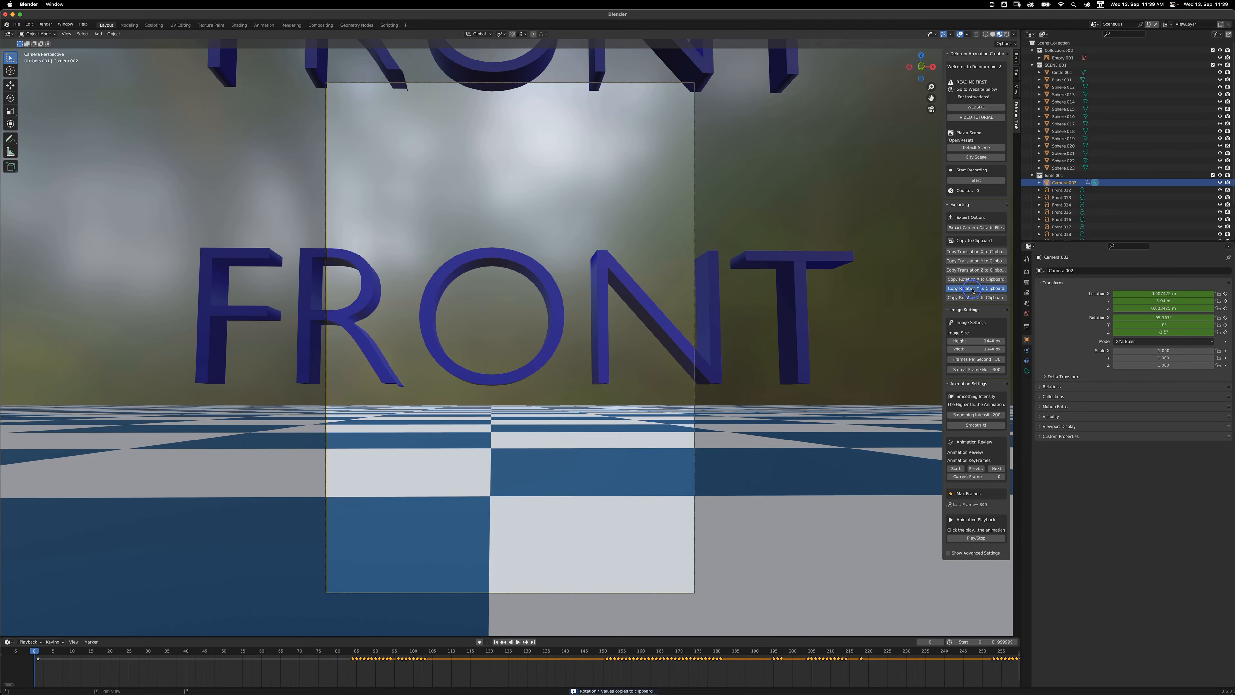
key(super+Tab)
click(472, 480)
key(super+a)
key(super+v)
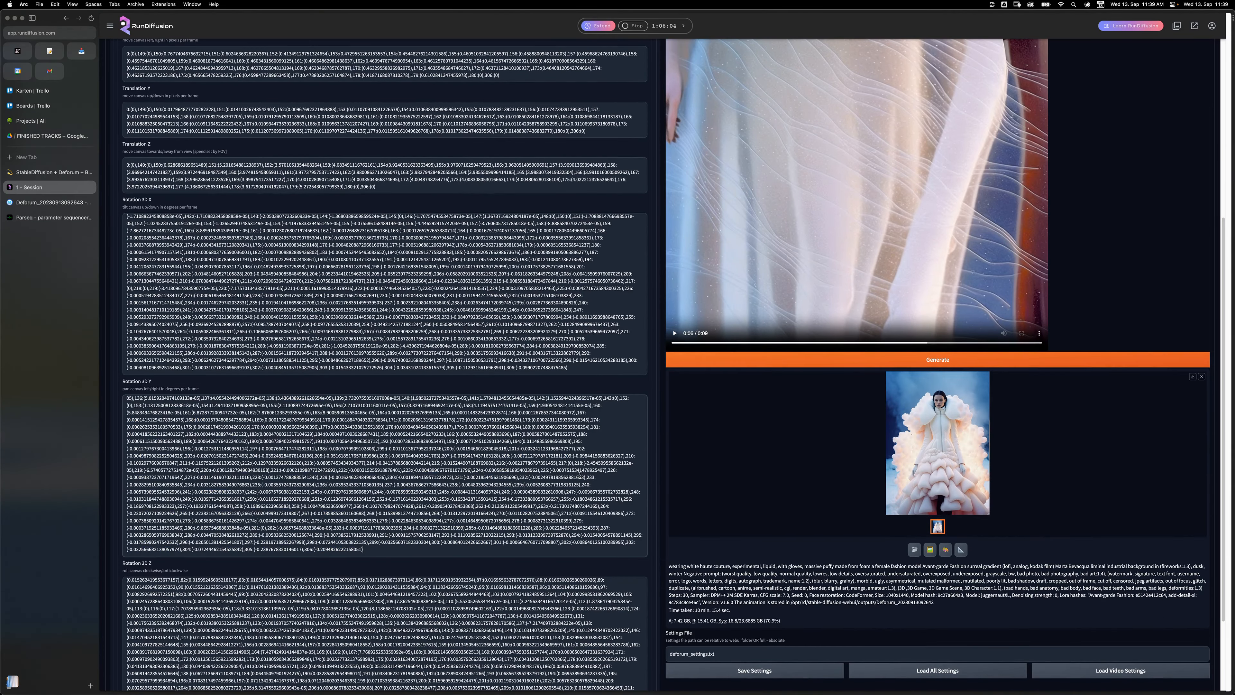
- Copy the camera's Rotation Z values from Blender and replace Deforum's Rotation 3D Z schedule with them
key(super+Tab)
click(992, 297)
key(super+Tab)
click(486, 529)
key(super+a)
key(super+v)
- Recopy the camera's Rotation X values from Blender and paste them again over Deforum's whole Rotation 3D X schedule
key(super+Tab)
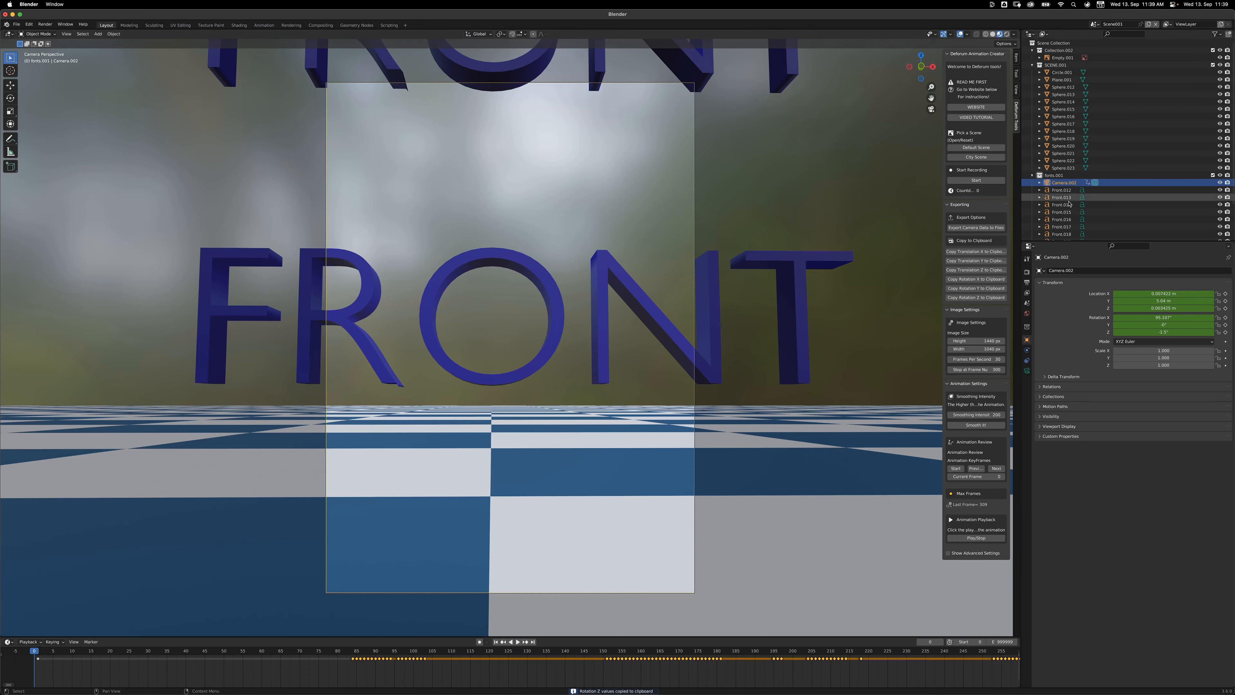
click(985, 280)
key(super+Tab)
scroll(484, 245, up, 3)
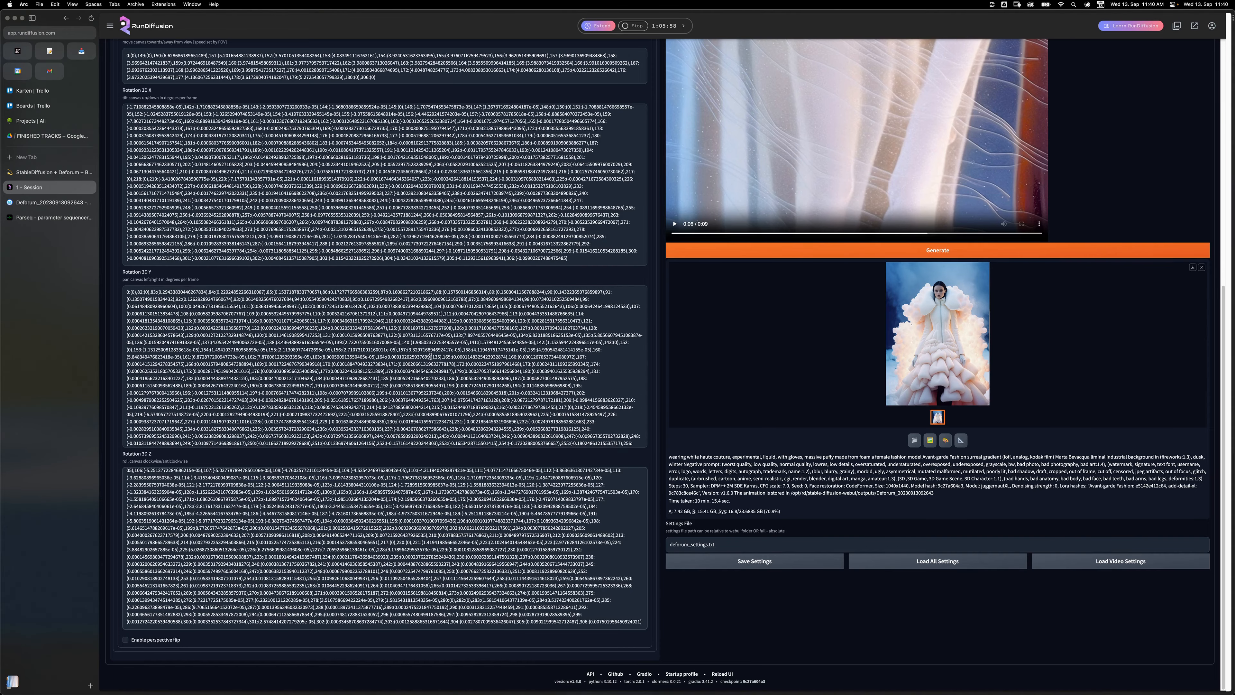
click(484, 244)
key(super+a)
key(super+v)
- Generate the Deforum animation with the new camera motion and close the previous video's preview
scroll(657, 326, up, 2)
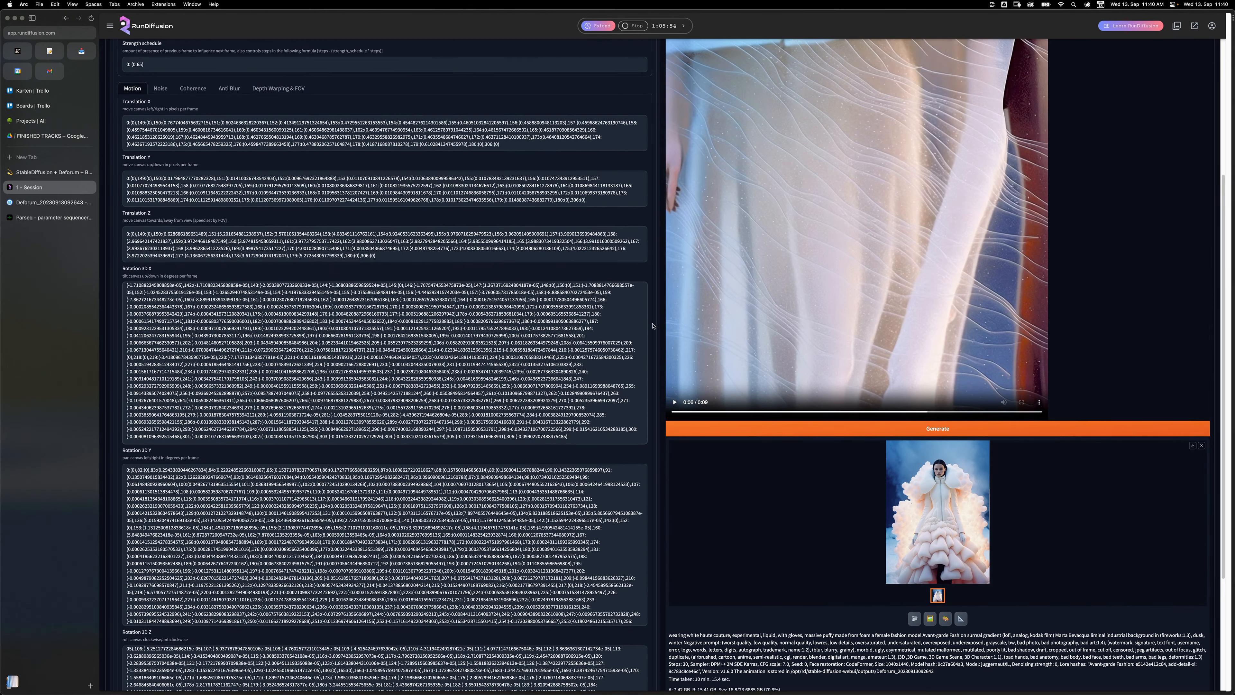
scroll(438, 416, up, 3)
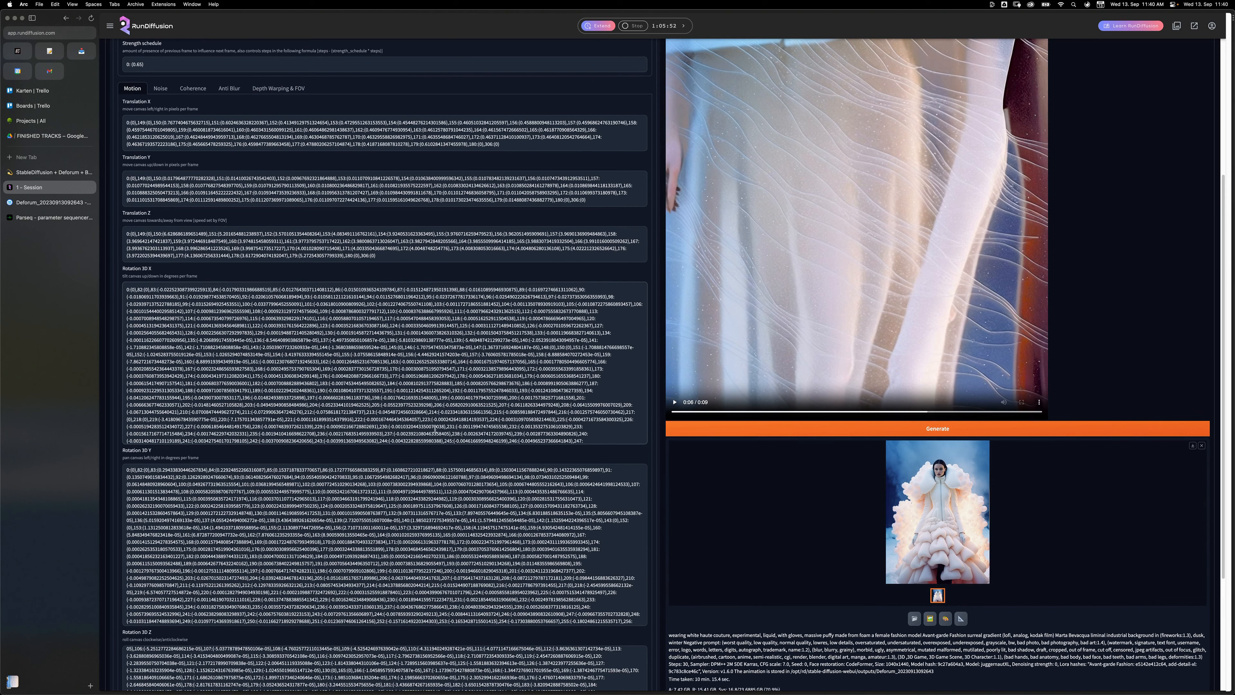
scroll(533, 274, up, 5)
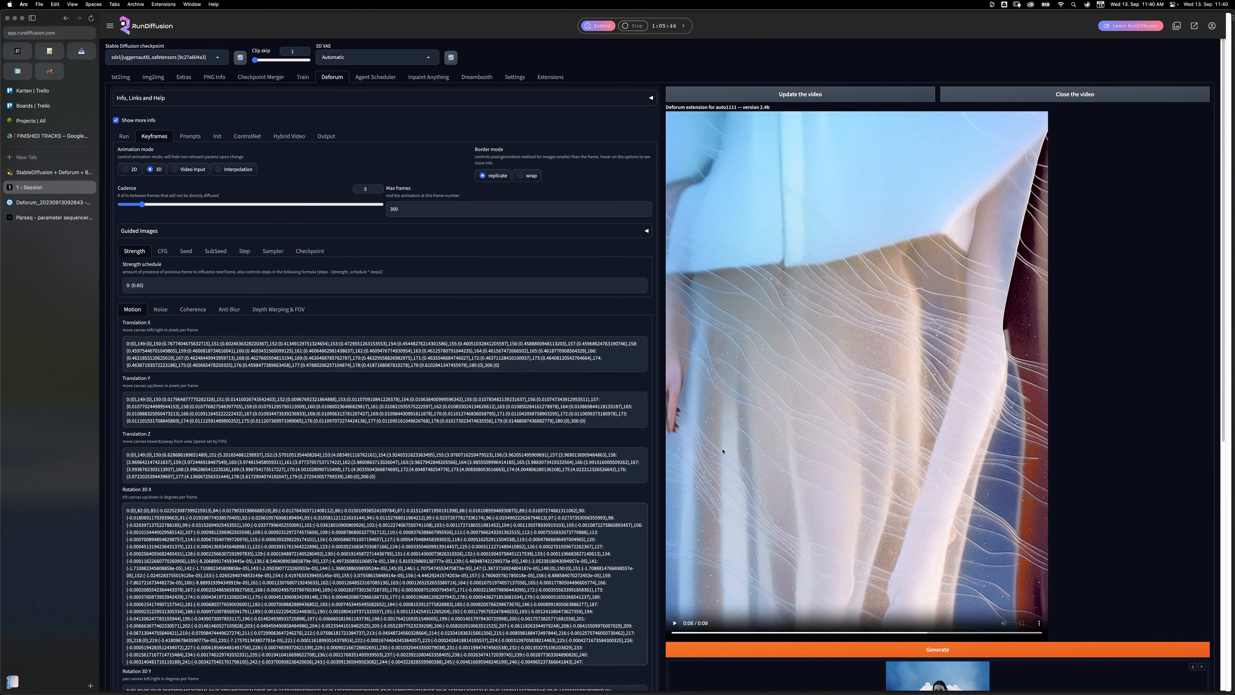
click(971, 655)
scroll(1143, 556, down, 5)
scroll(1143, 555, down, 2)
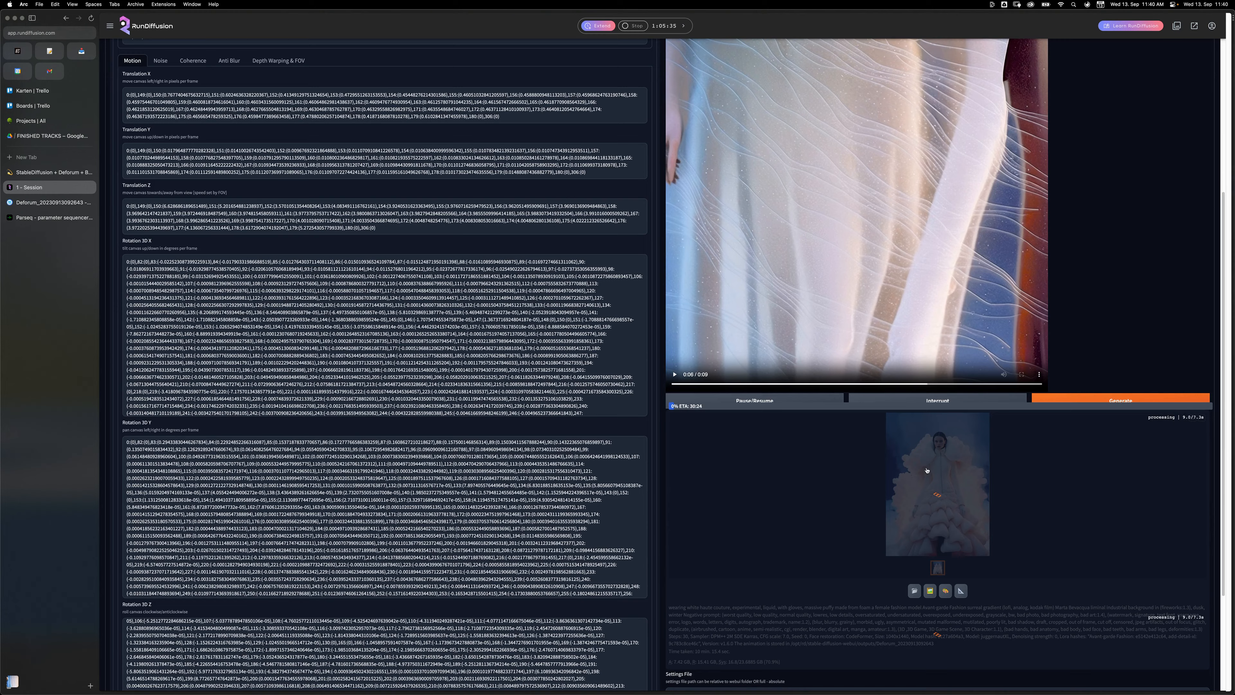
scroll(985, 357, up, 6)
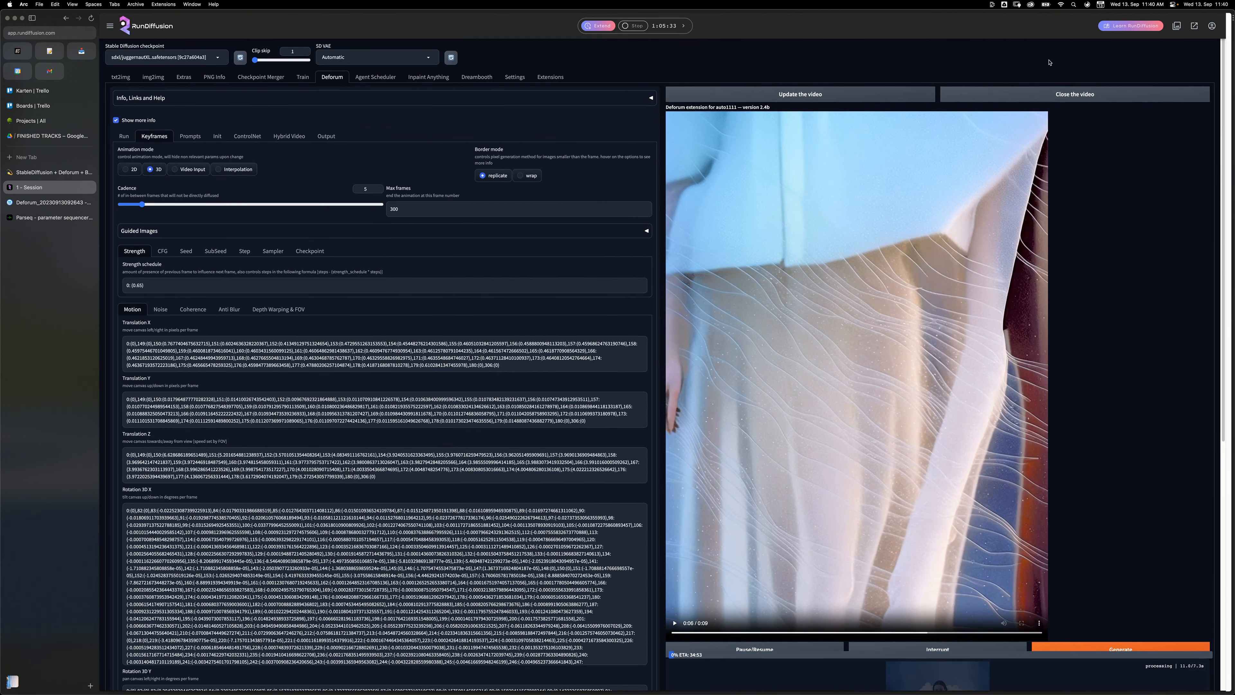
click(1073, 95)
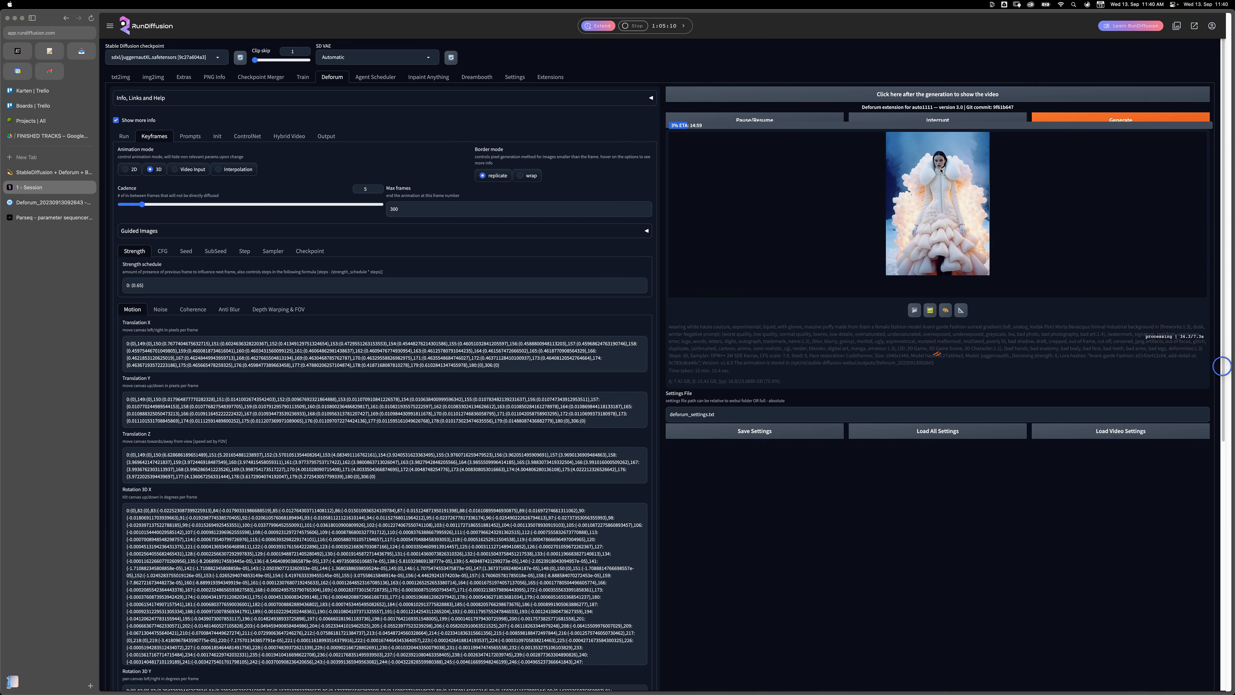
click(44, 202)
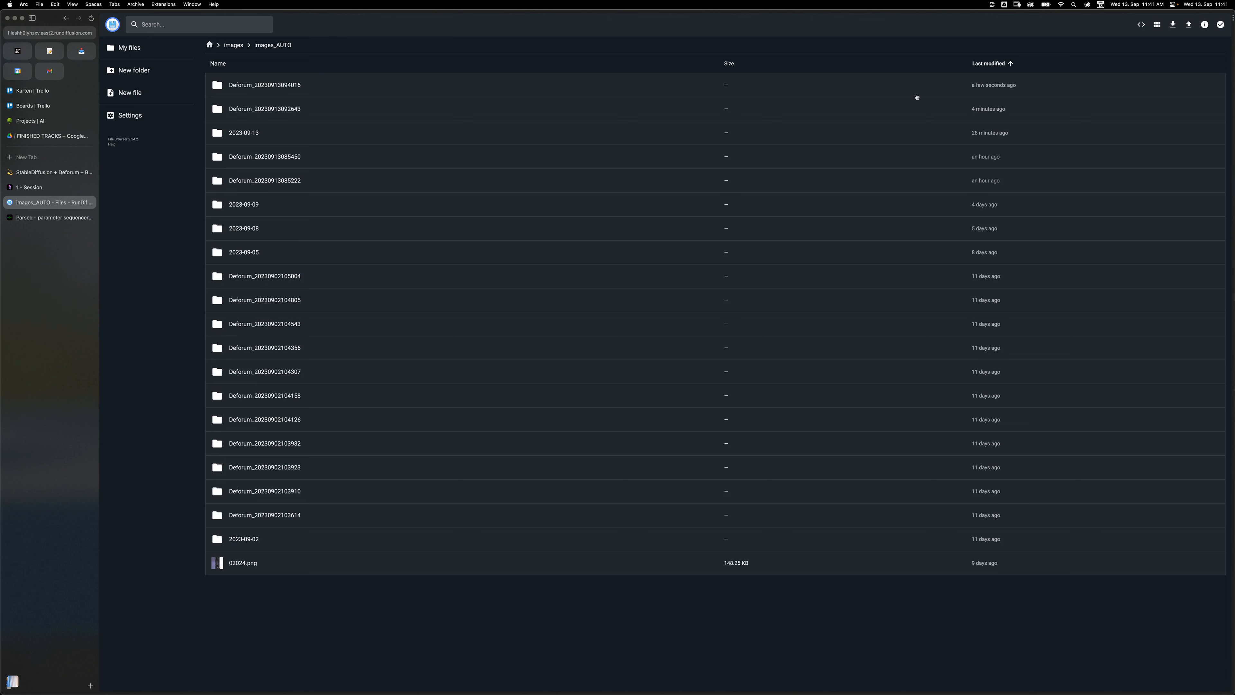
double_click(331, 87)
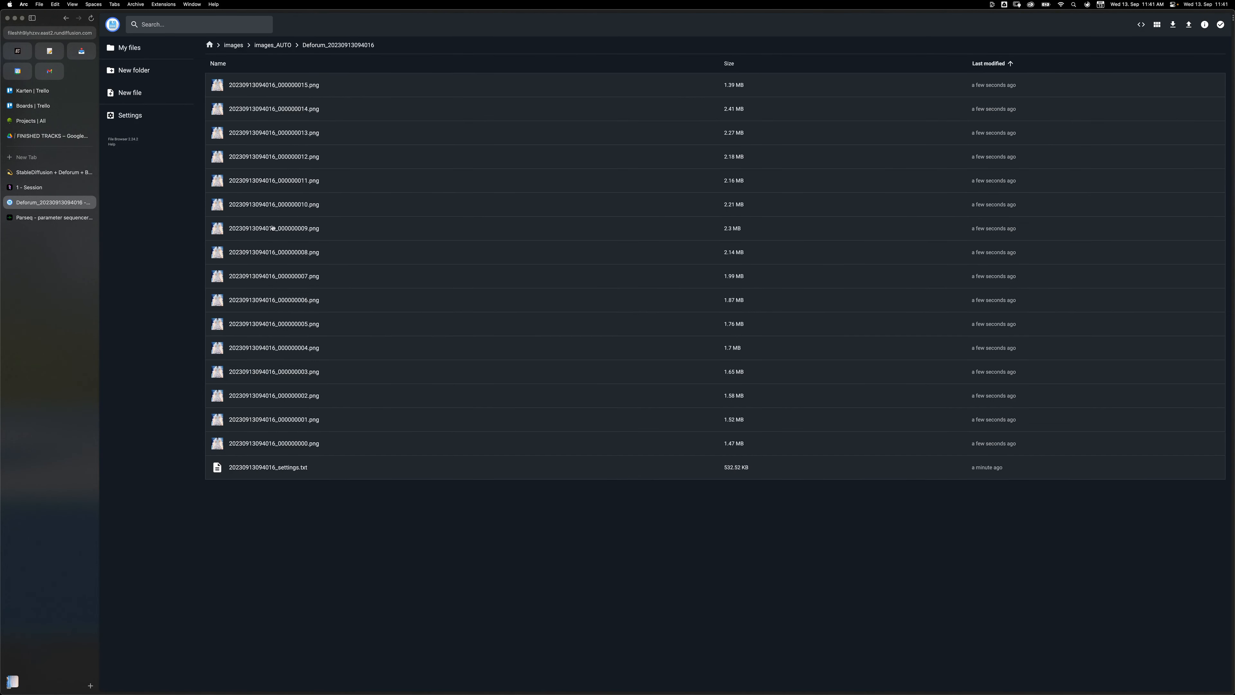
double_click(273, 109)
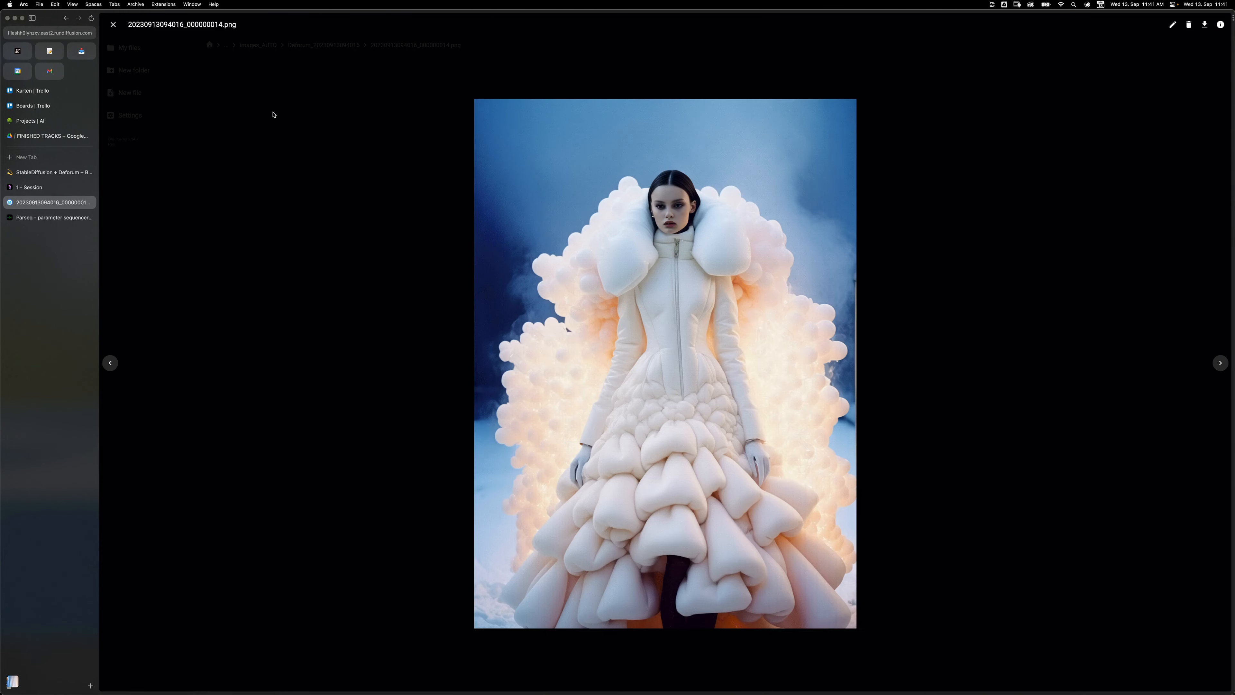
key(Escape)
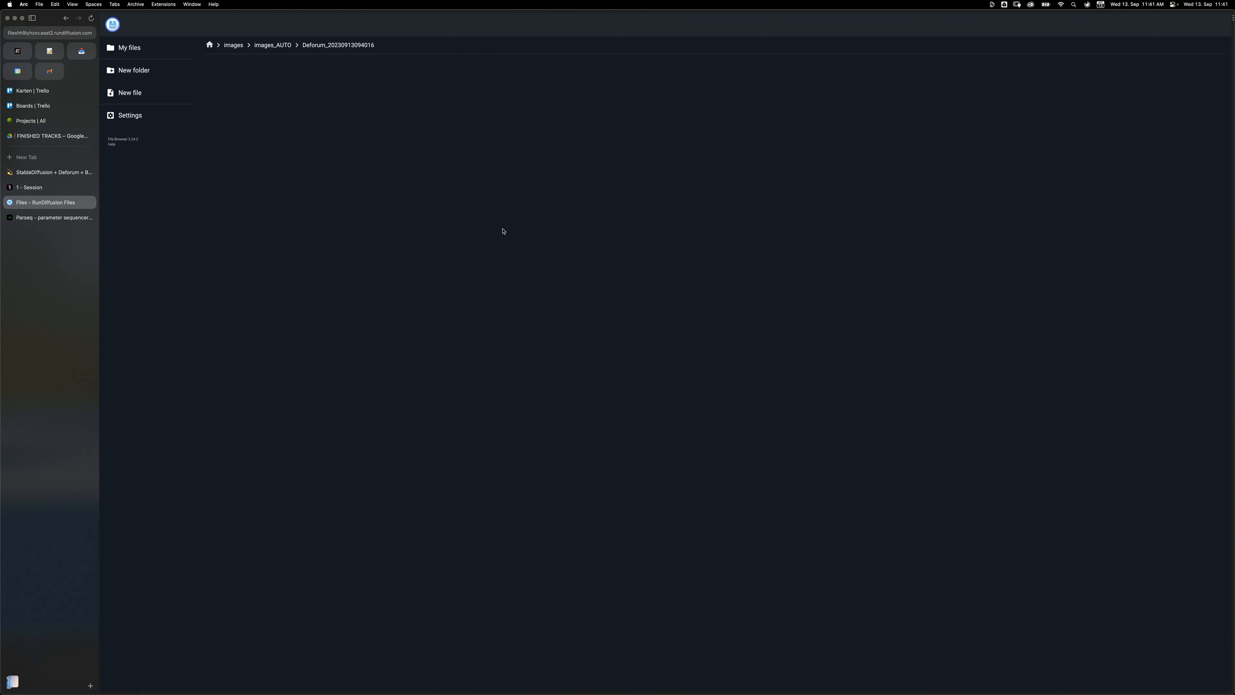
double_click(322, 86)
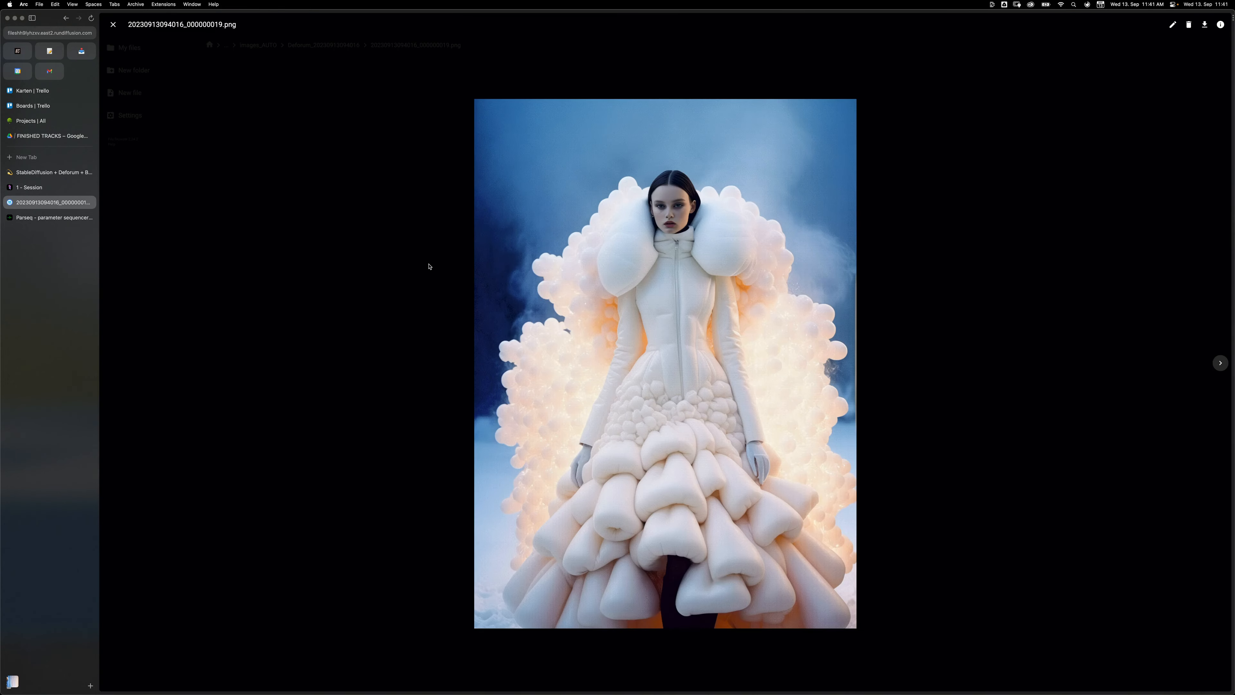
key(Escape)
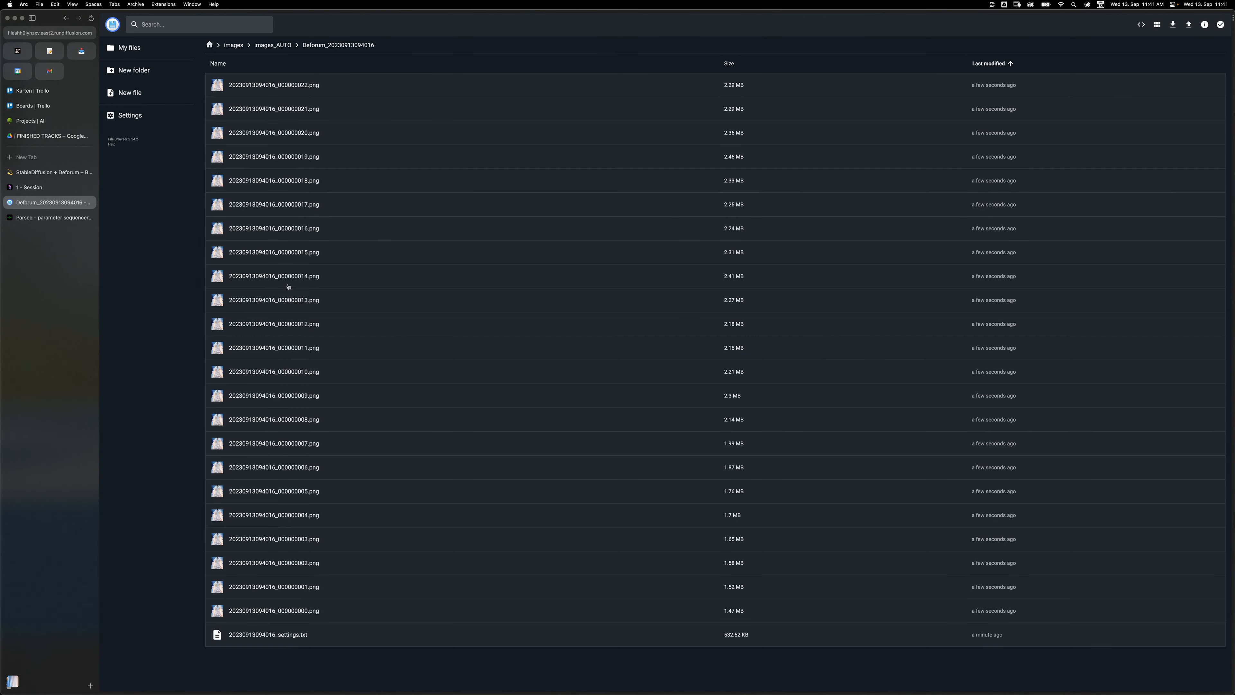
- Open frame 22 of the new run and review the rendered frames in reverse order back to frame 2
double_click(233, 84)
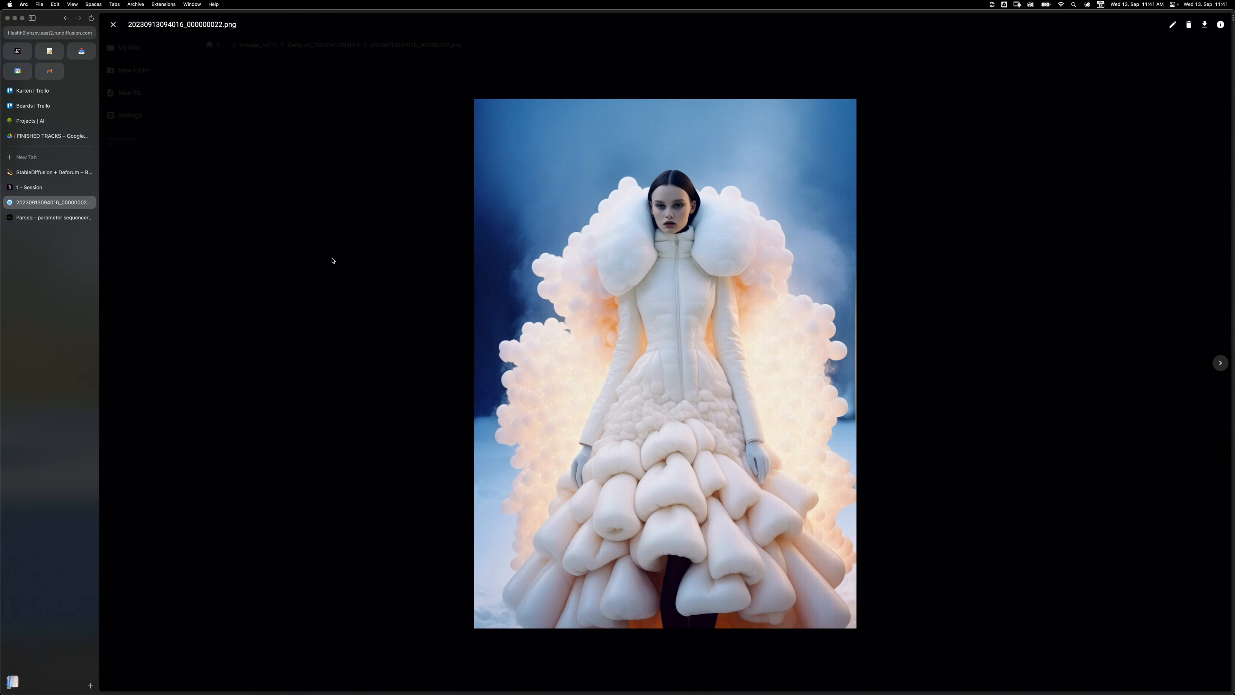
key(Right)
key(Right)
key(Right)
key(Right)
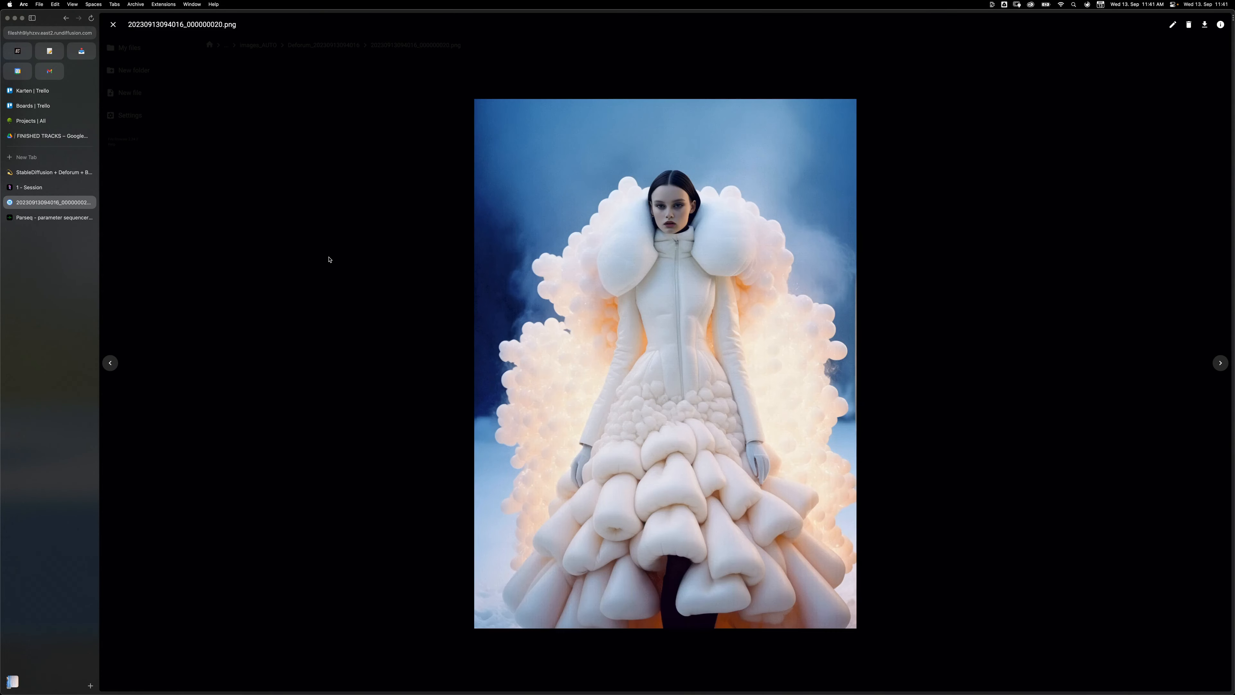
key(Right)
key(Right)
key(Right)
key(Right)
key(Right)
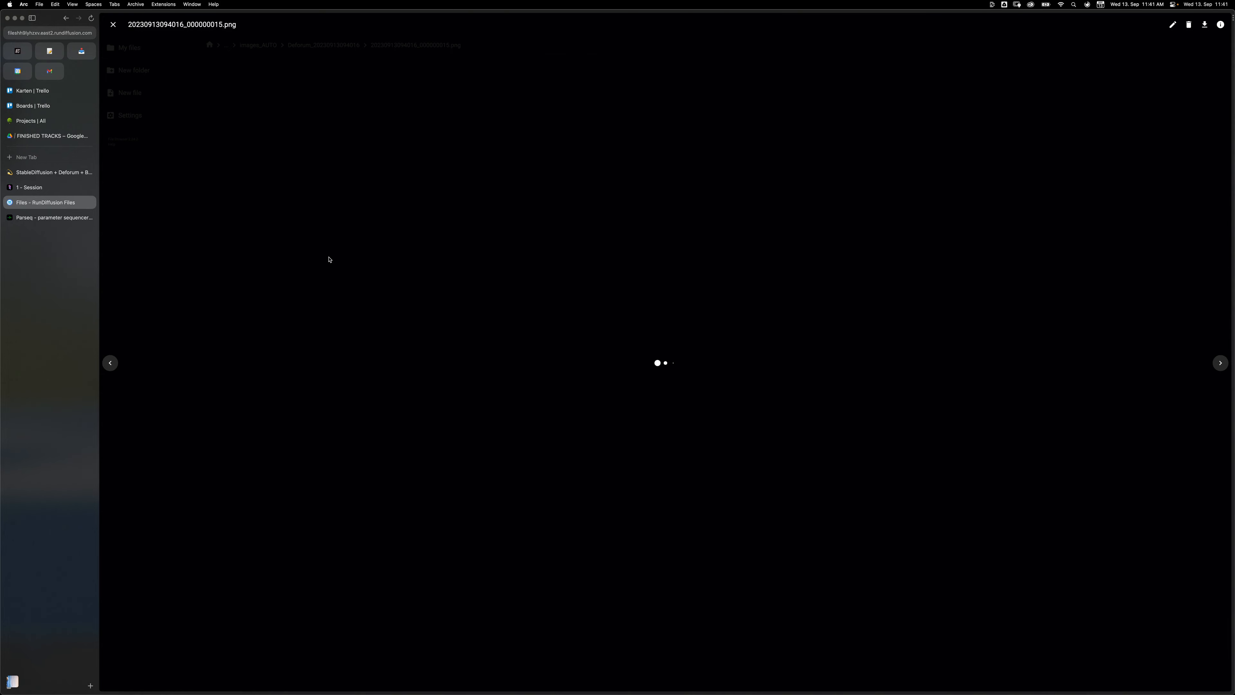
key(Right)
key(Right)
key(Right)
key(Right)
key(Right)
key(Right)
key(Right)
key(Right)
key(Right)
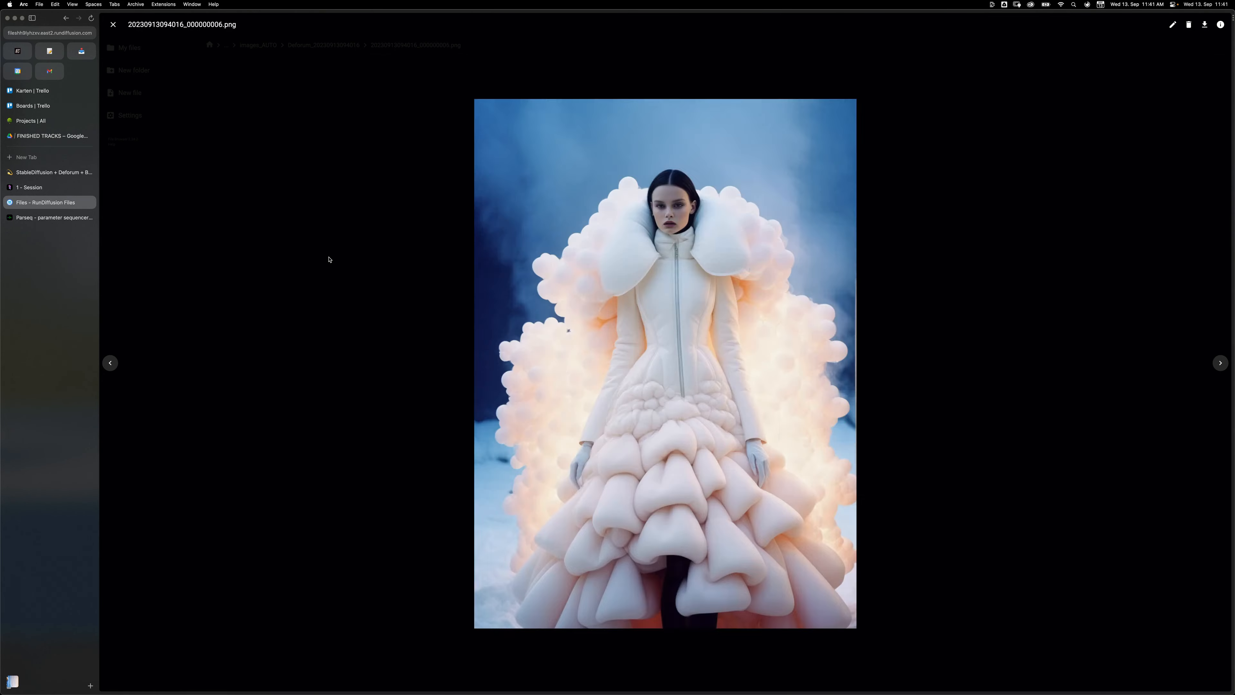
key(Right)
key(Right)
key(Right)
key(Right)
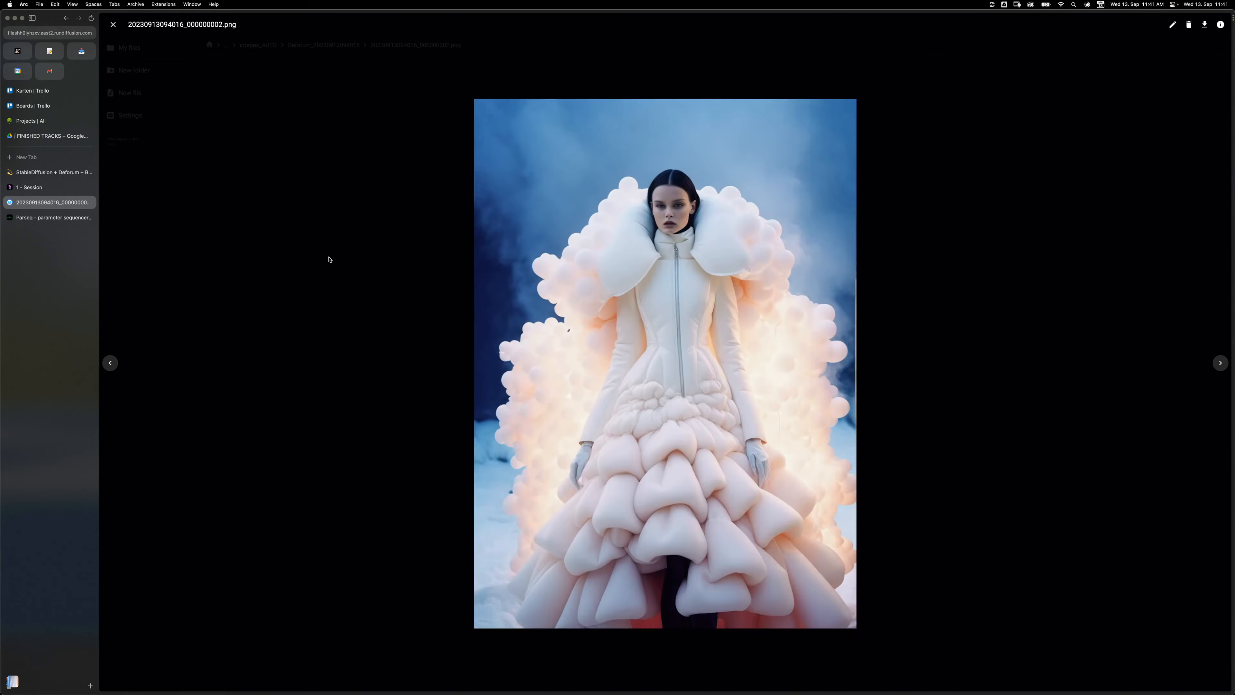
- Review the rendered frames forward from frame 2 to check how the animation develops
key(Left)
key(Left)
key(Left)
key(Left)
key(Left)
key(Left)
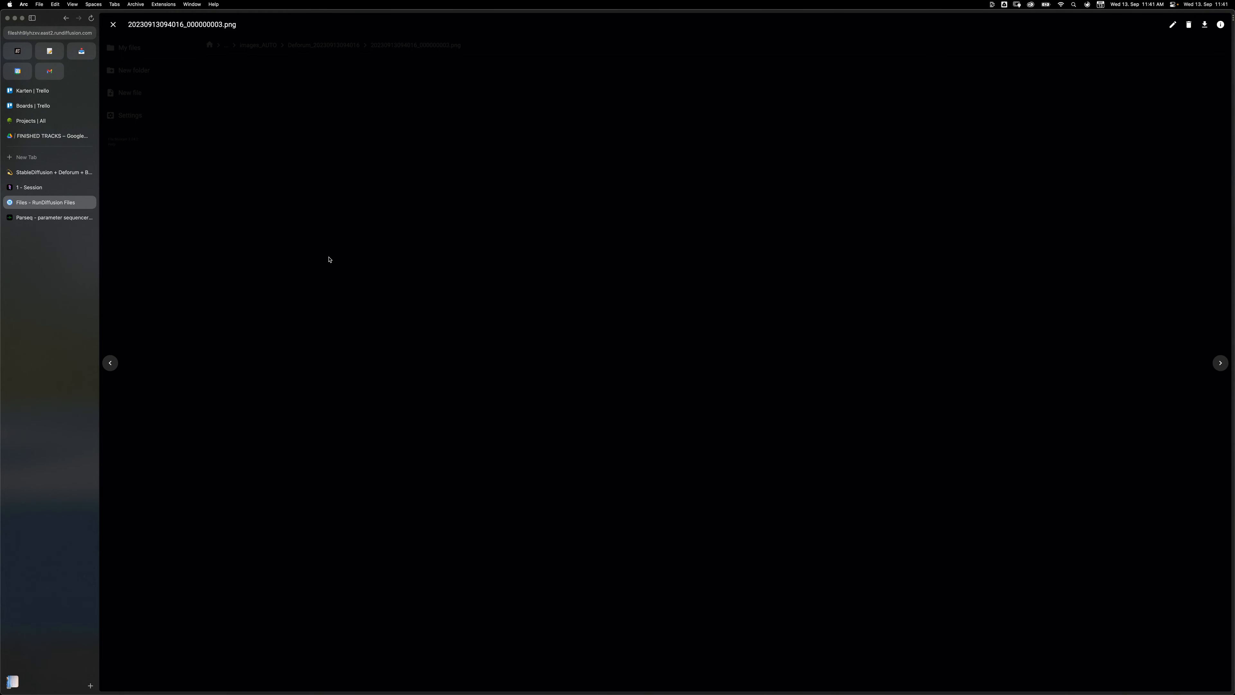
key(Left)
key(Left)
key(Left)
key(Left)
key(Left)
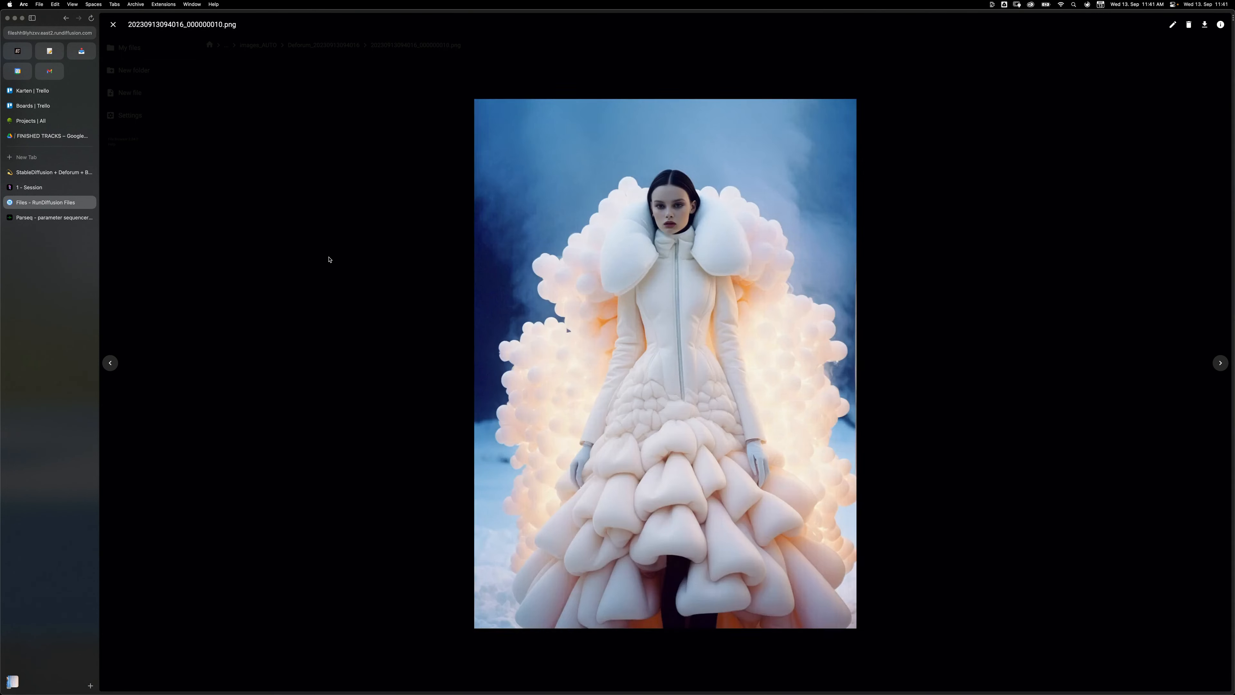